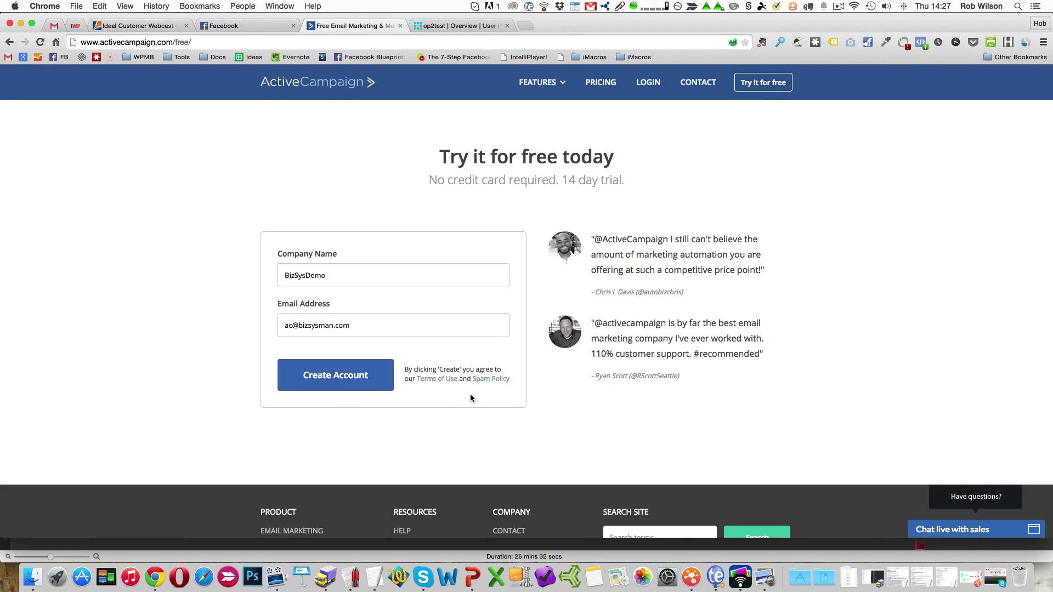
Create the BizSysDemo trial account, completing the welcome form with a confirmed password, Email Marketing interest, "automating followup", 100 contacts and self-serve help.
left_click(331, 384)
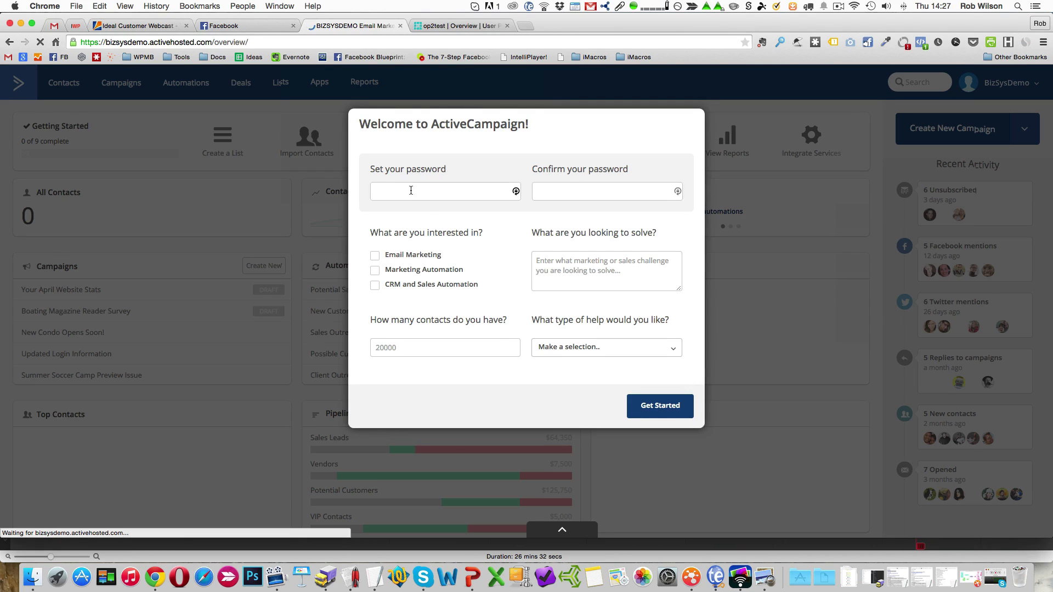
left_click(411, 190)
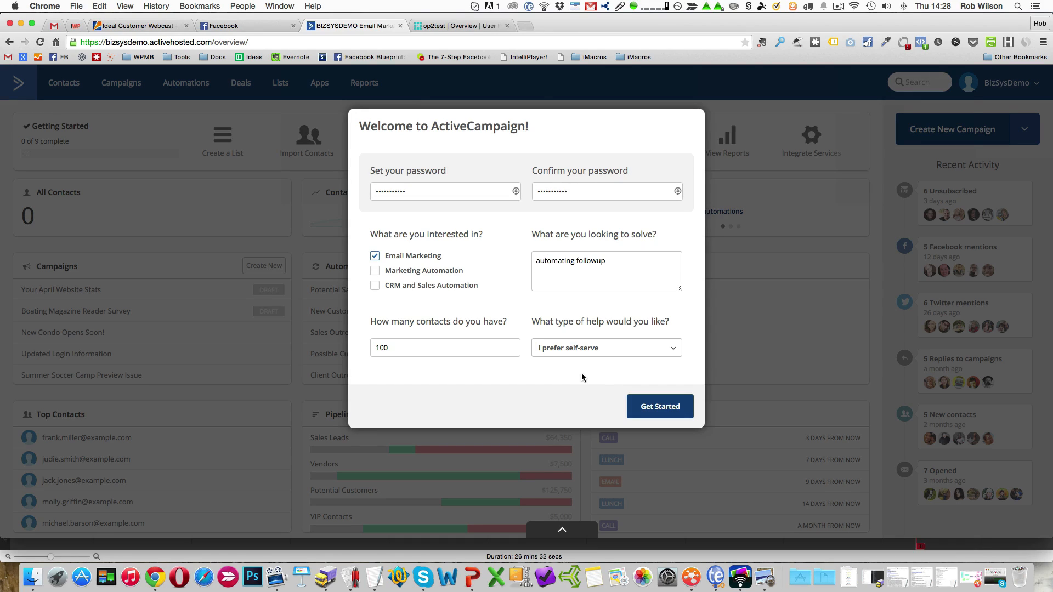
left_click(663, 409)
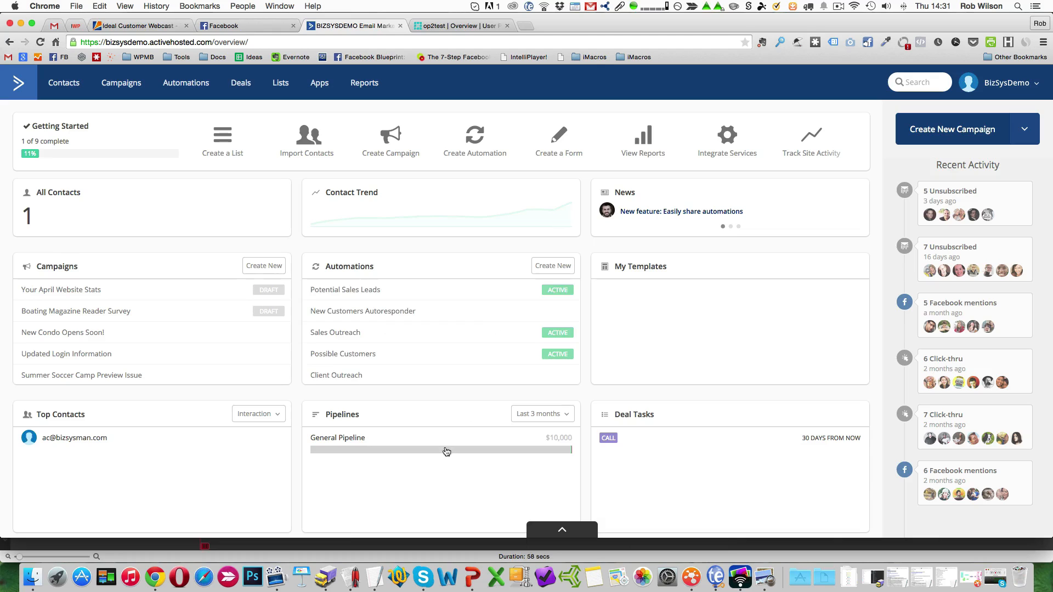
Check the hidden dashboard widgets, and remove the Getting Started panel from the dashboard.
mouse_move(427, 454)
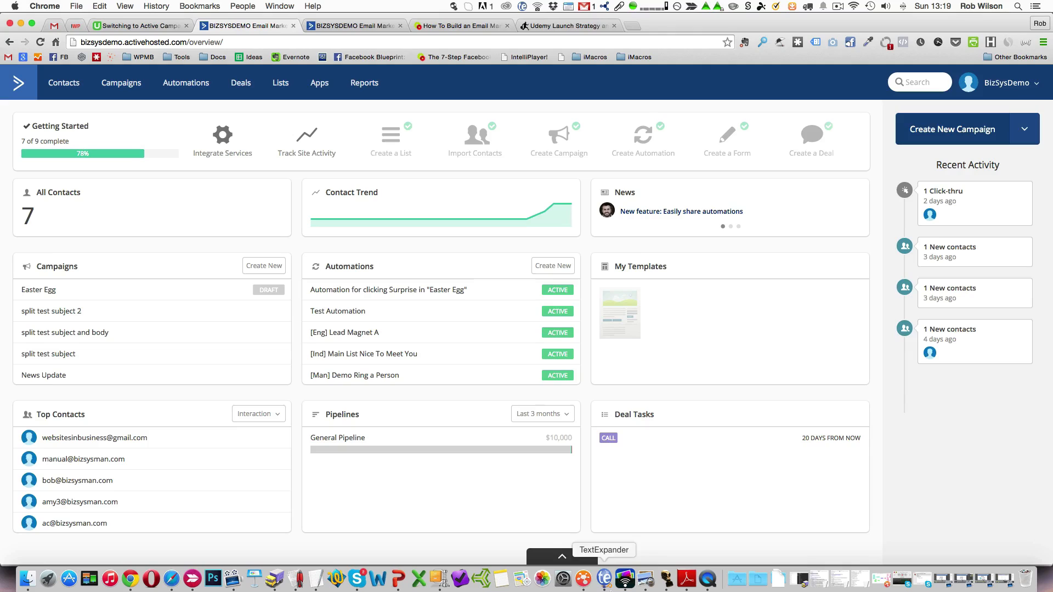
left_click(559, 559)
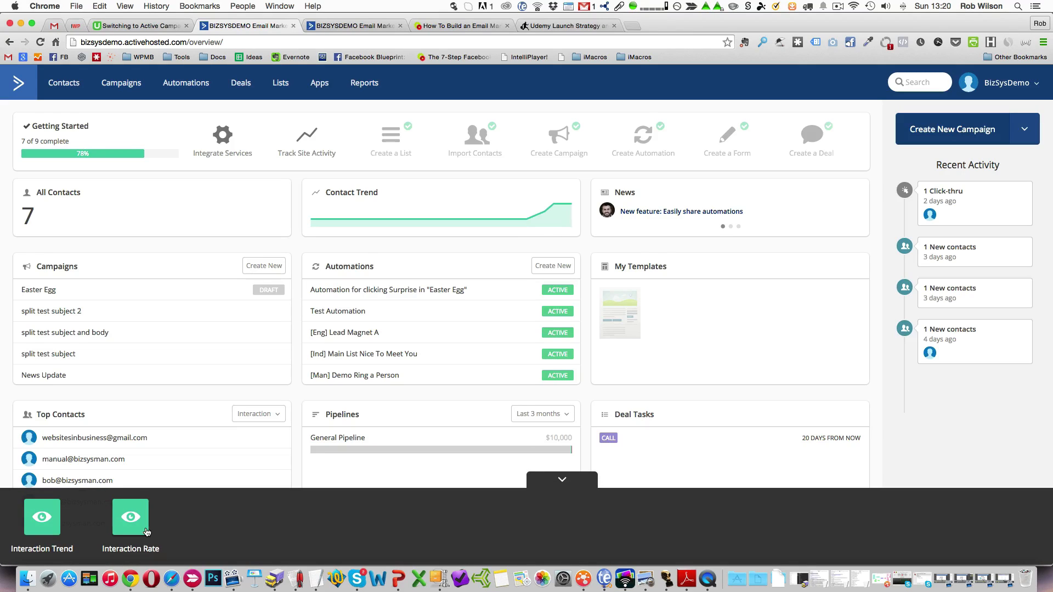
left_click(576, 480)
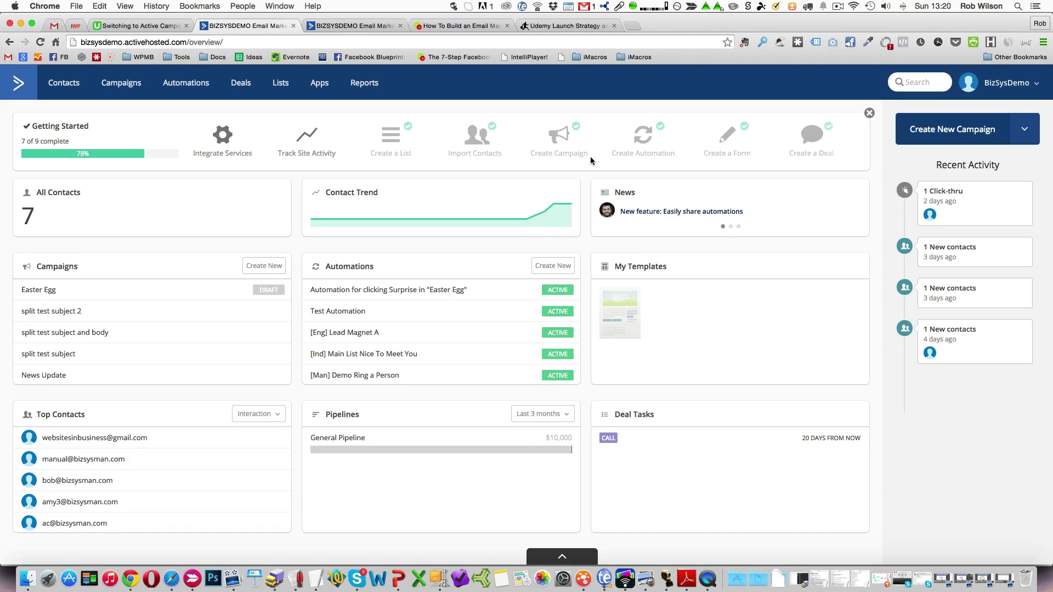
left_click(868, 114)
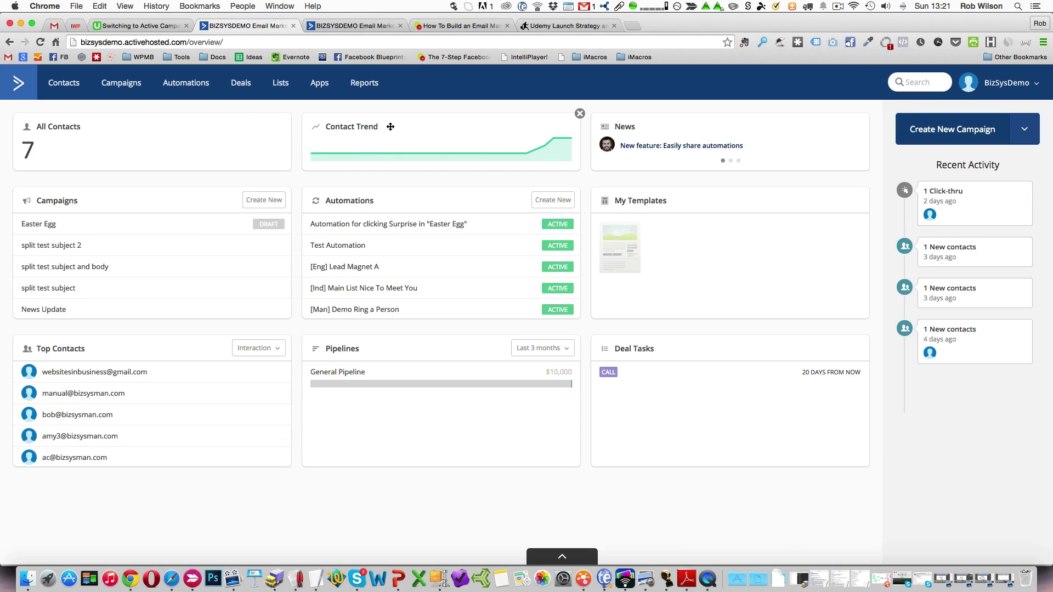
Look over the contacts and their list filter choices, and view the campaigns overview.
left_click(72, 86)
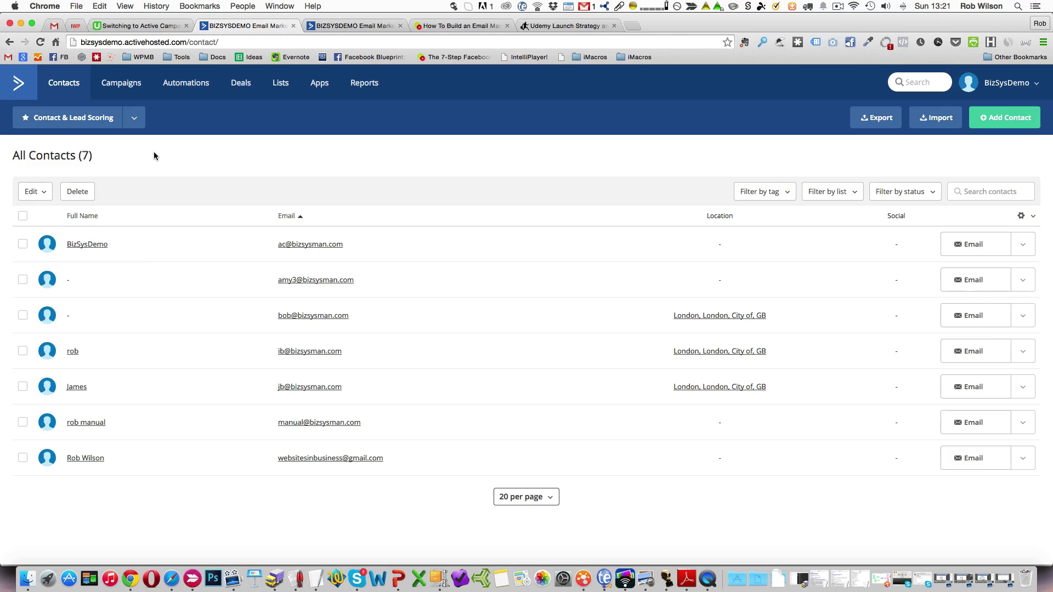
left_click(853, 197)
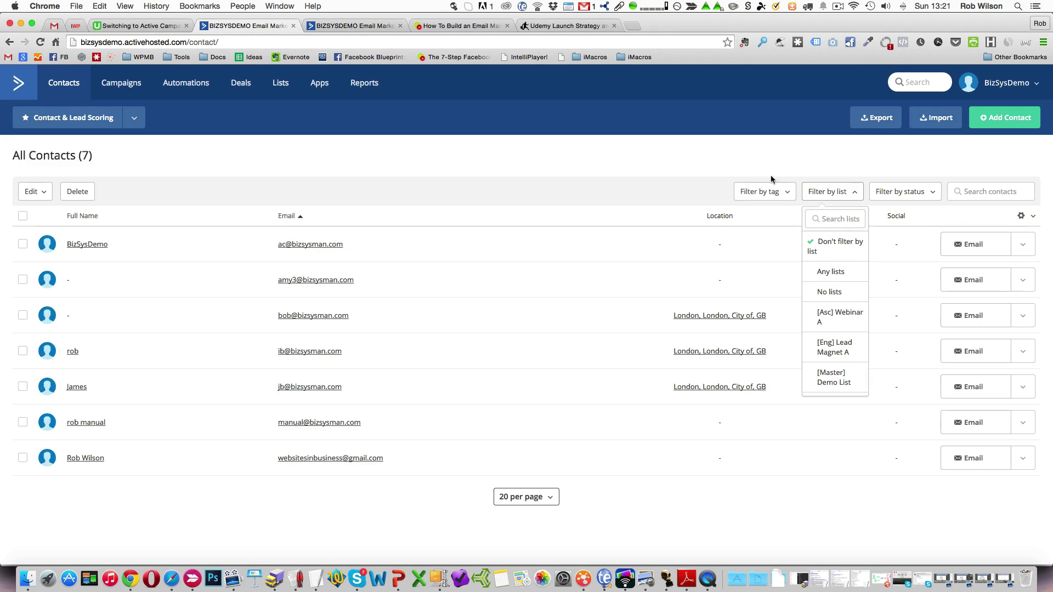
left_click(144, 192)
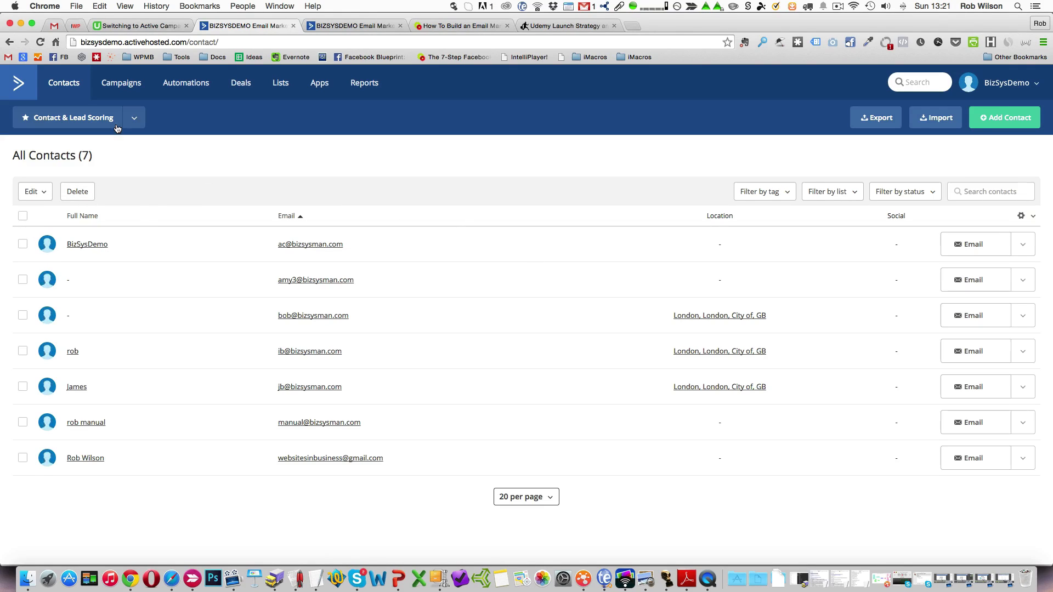
left_click(127, 90)
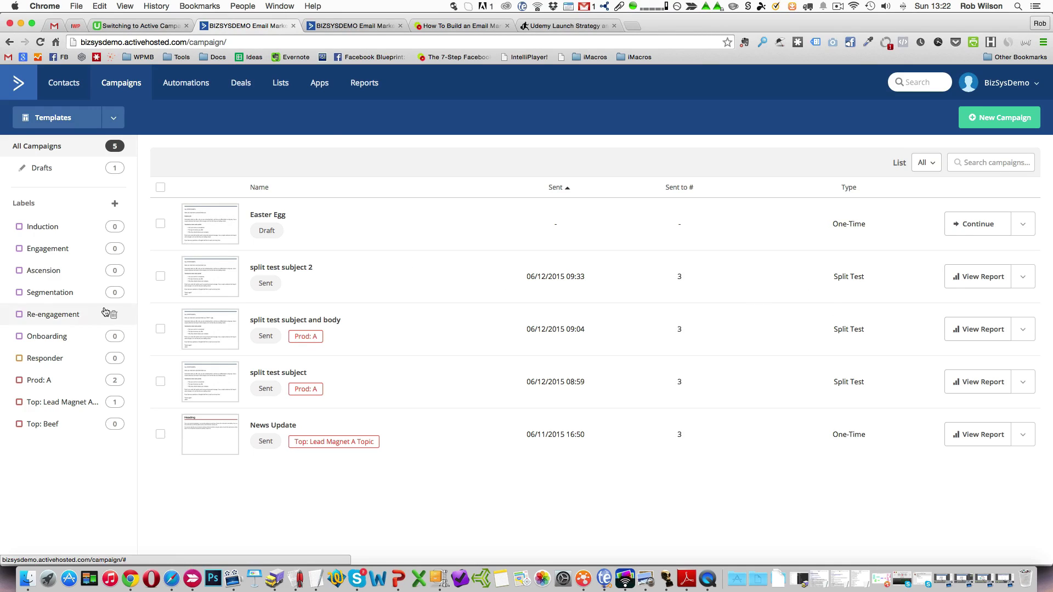
Open the automation "[Eng] Lead Magnet A" and examine its workflow down to the final actions.
left_click(182, 84)
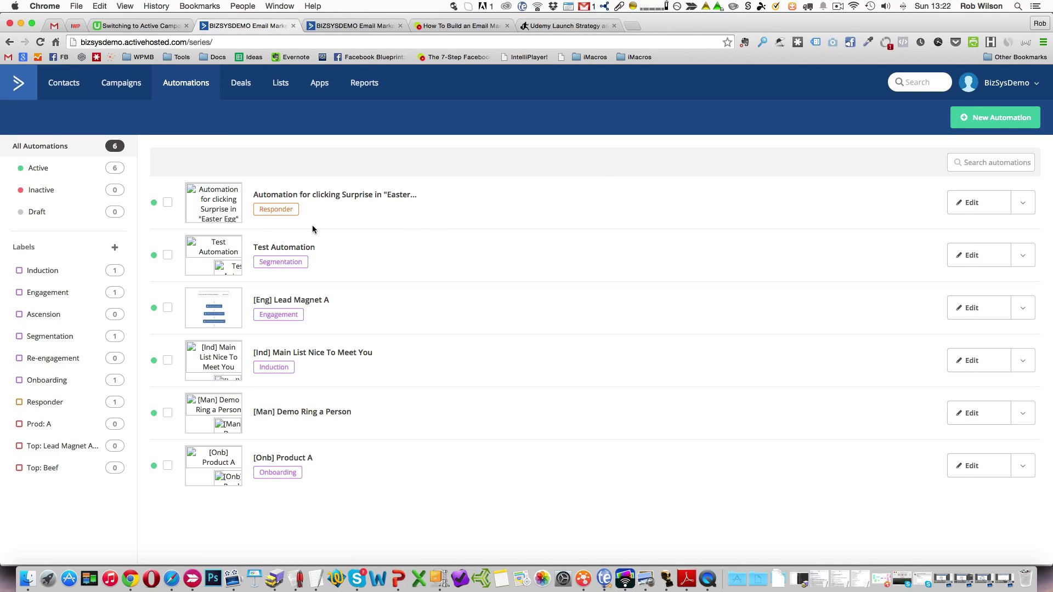
left_click(310, 301)
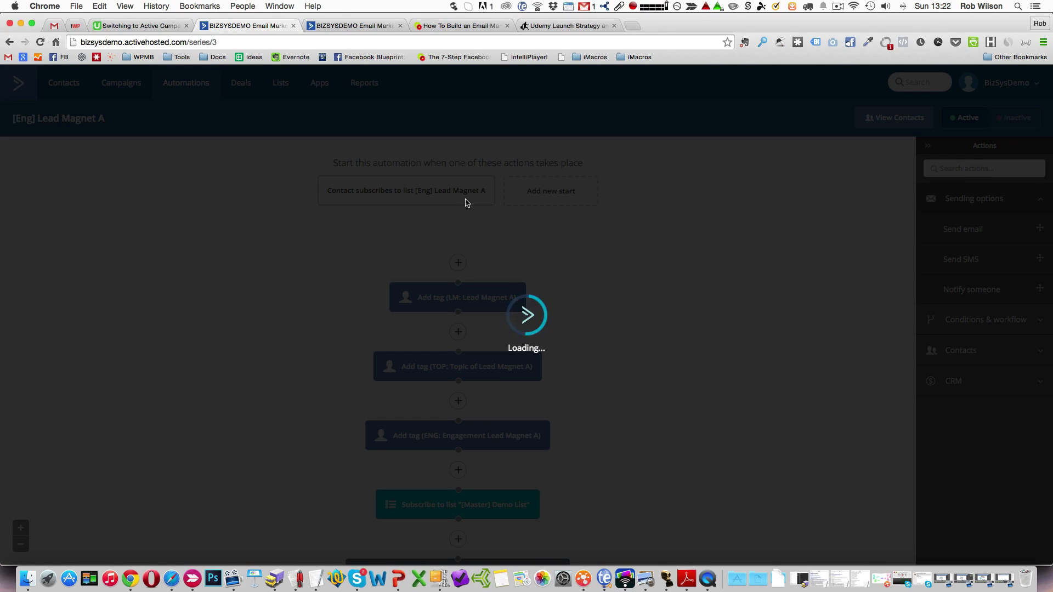
scroll(326, 327, "down", 10)
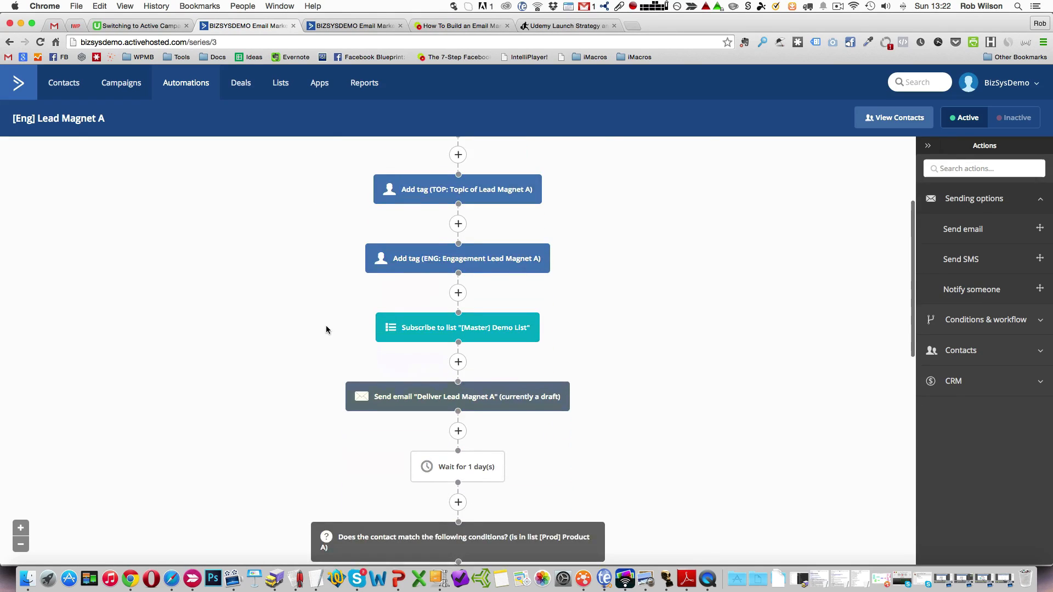
scroll(326, 330, "down", 1)
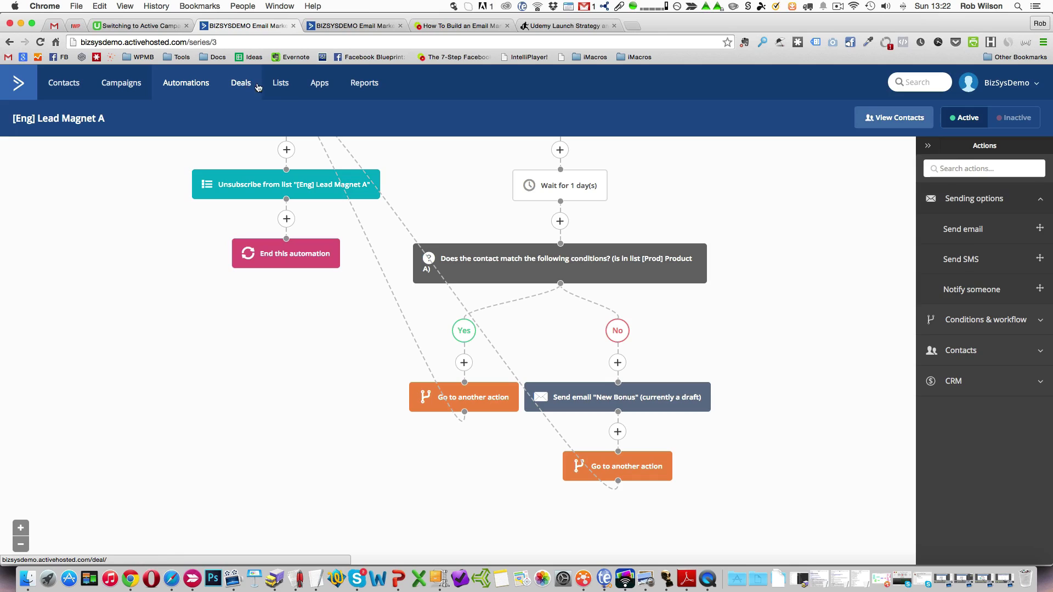
View the overview of mailing lists and the available apps and integrations.
left_click(286, 85)
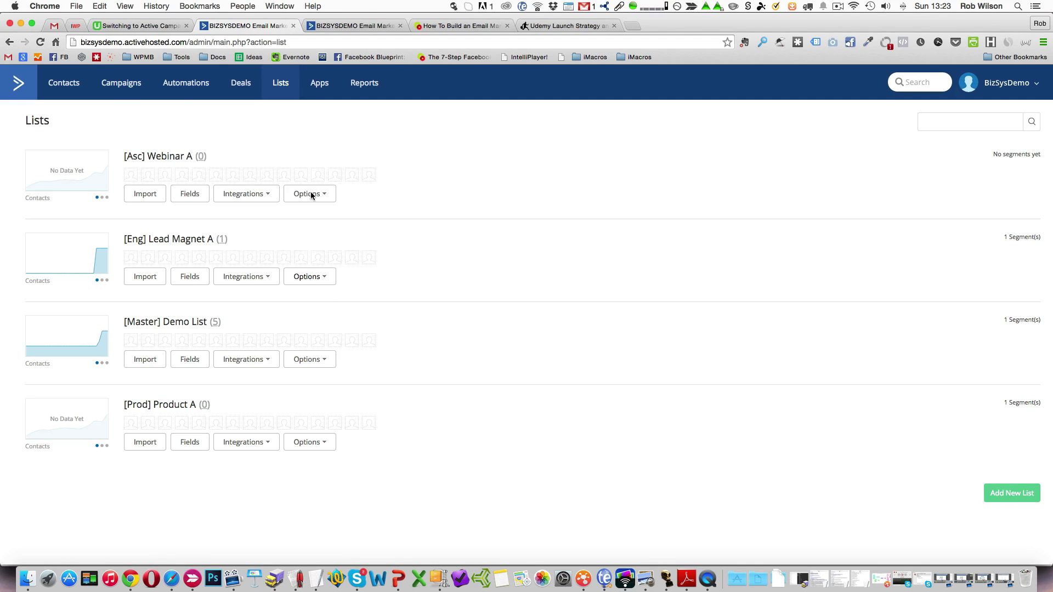
left_click(319, 83)
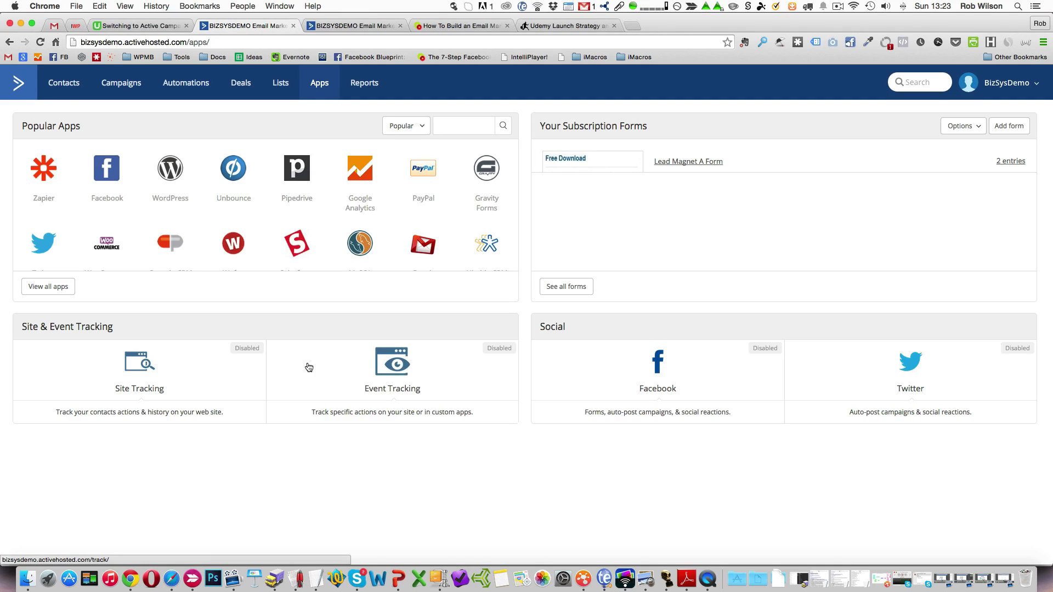
View the campaign and automation reports, and open the account options.
left_click(366, 84)
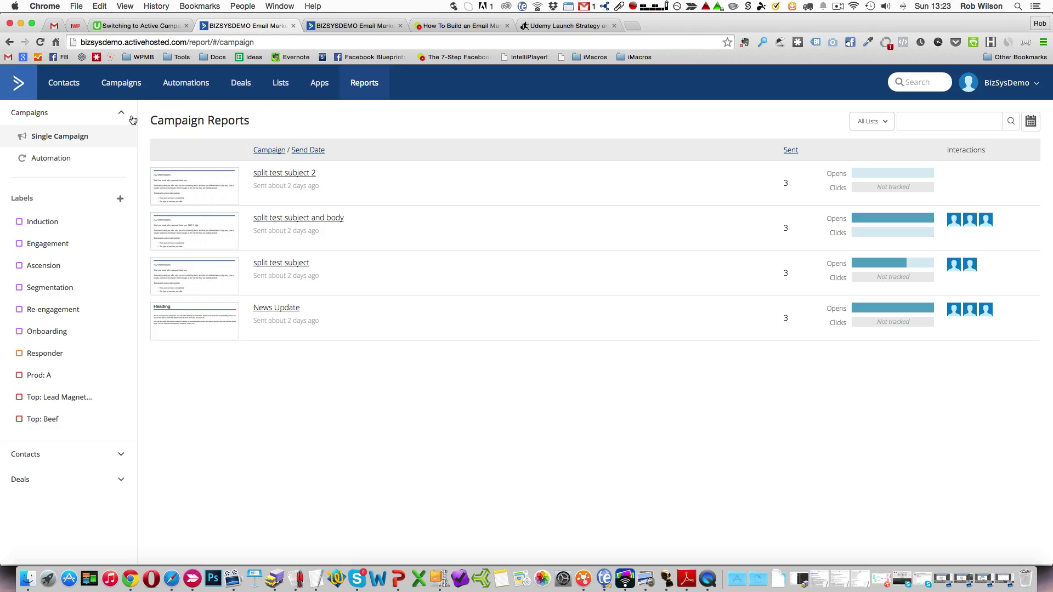
left_click(60, 163)
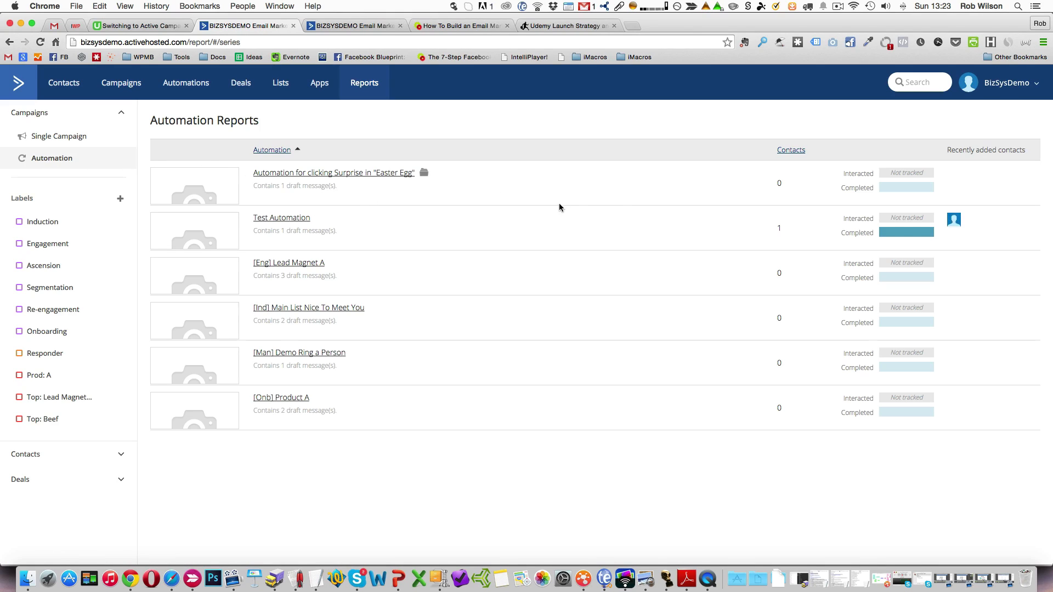
mouse_move(253, 182)
left_click(1039, 91)
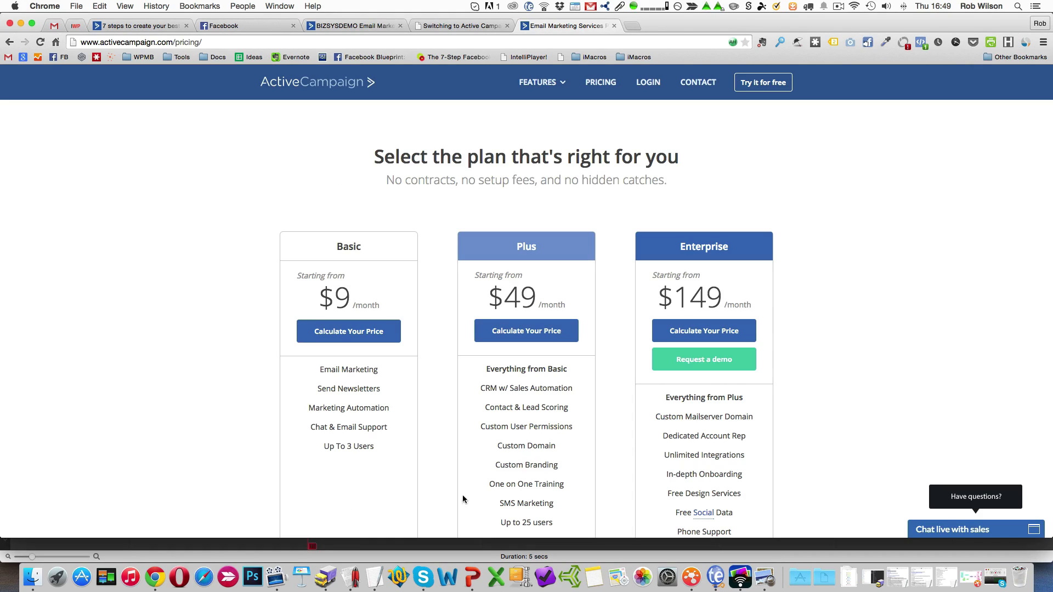
Compare the Basic, Plus and Enterprise plans on the pricing page, and read through the CRM Sales & Automation feature page.
scroll(510, 480, "down", 3)
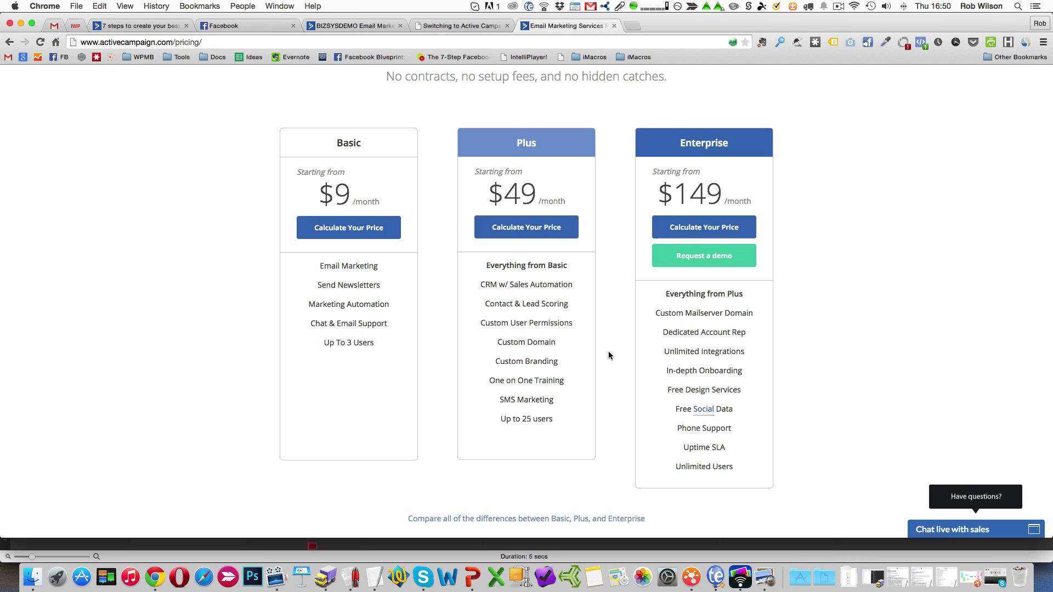
scroll(609, 355, "up", 3)
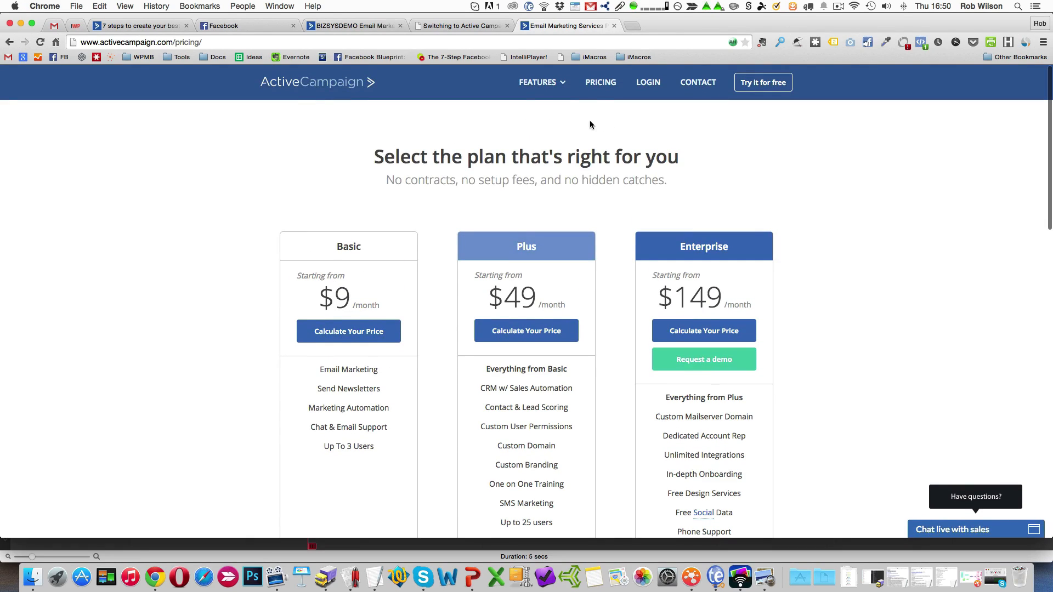
mouse_move(566, 88)
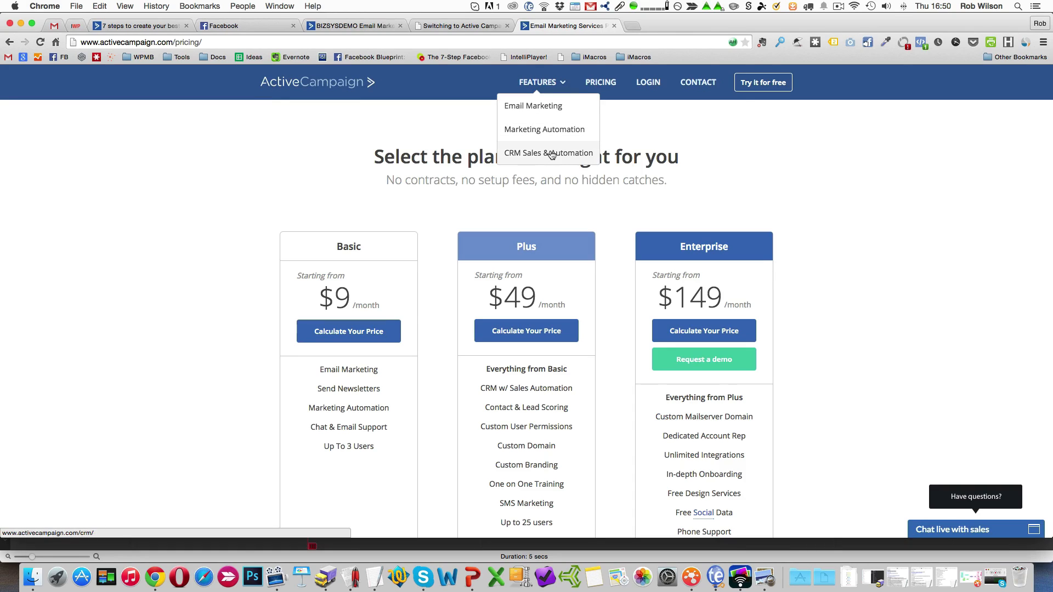
left_click(521, 157)
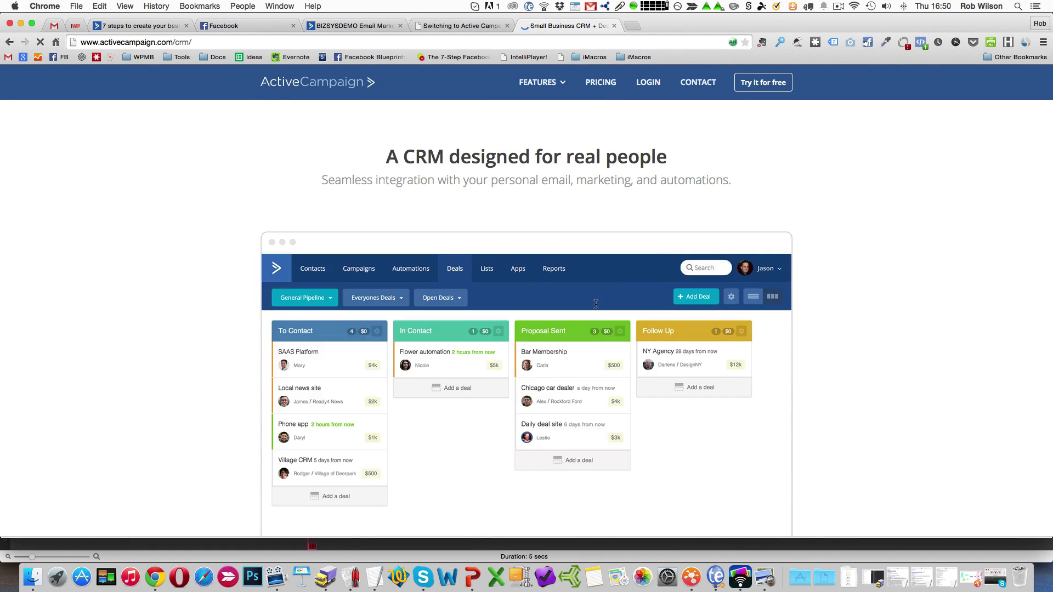
scroll(563, 523, "down", 5)
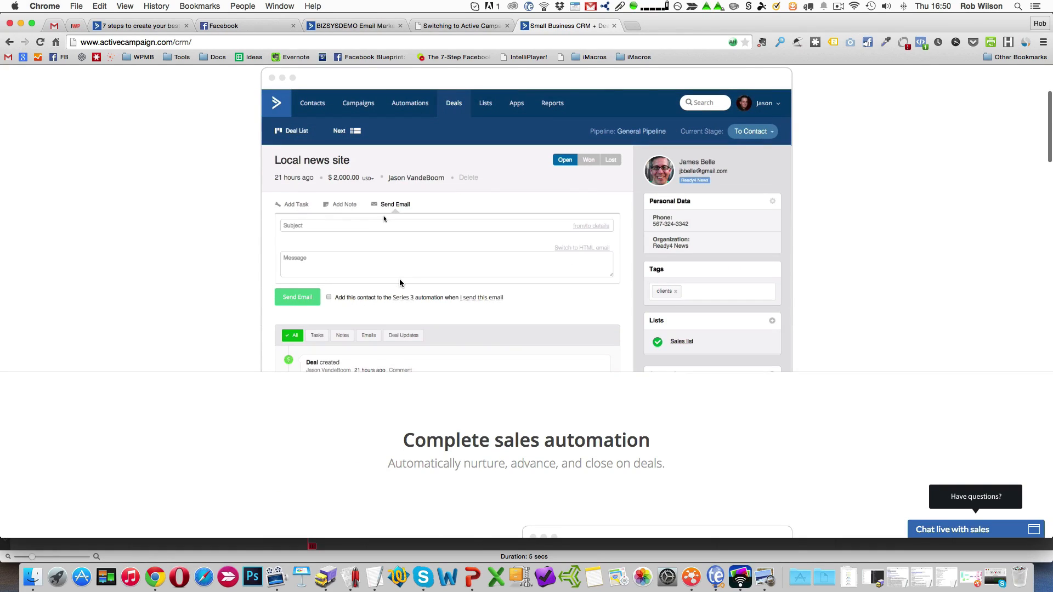
scroll(399, 280, "down", 3)
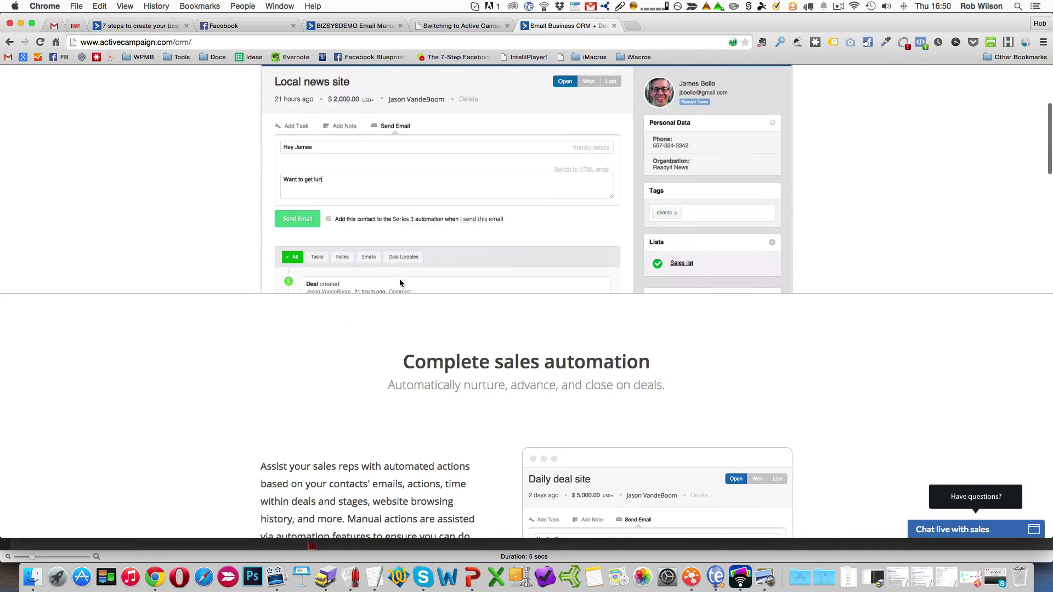
scroll(399, 280, "down", 3)
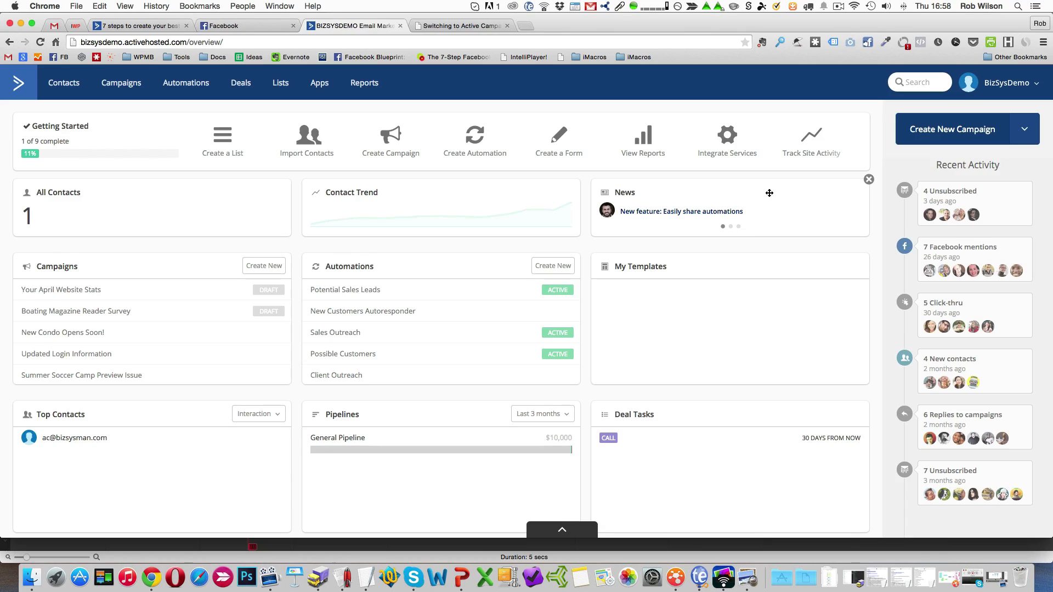
Start an account upgrade and calculate the Basic plan price for 600 contacts.
left_click(1037, 87)
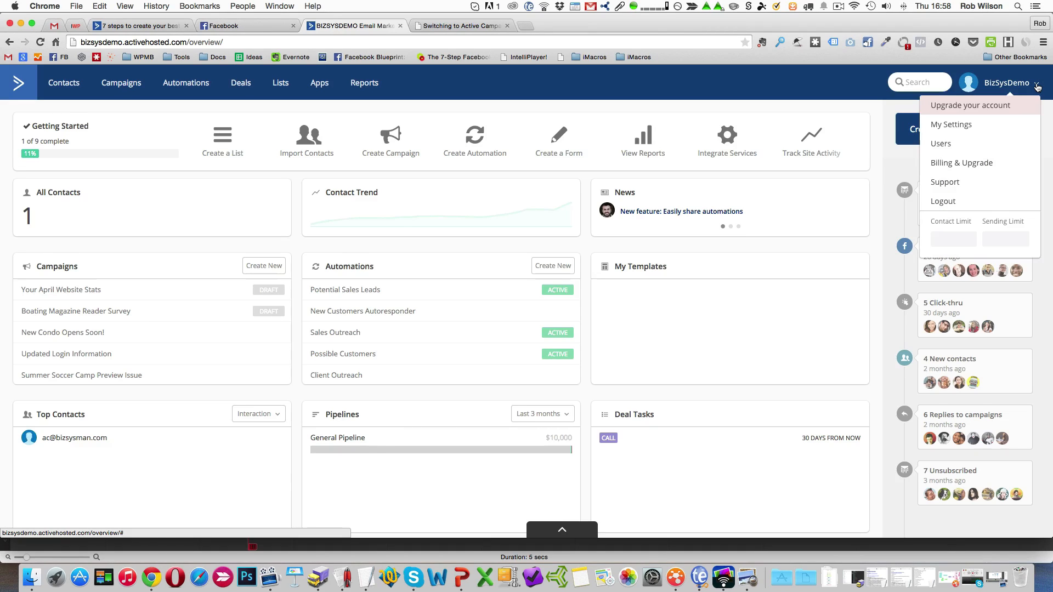
left_click(1003, 107)
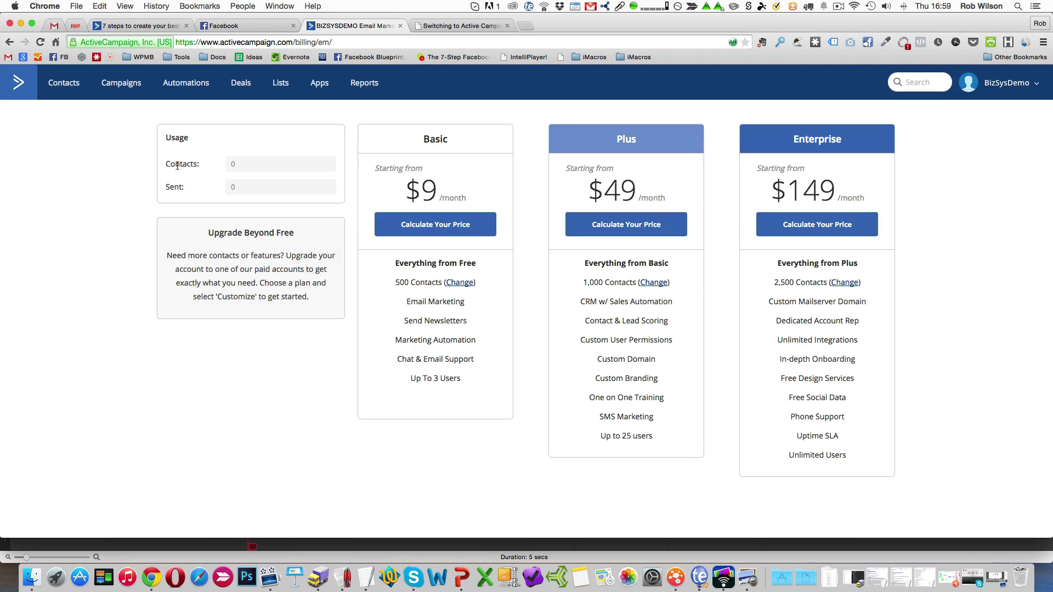
left_click(442, 228)
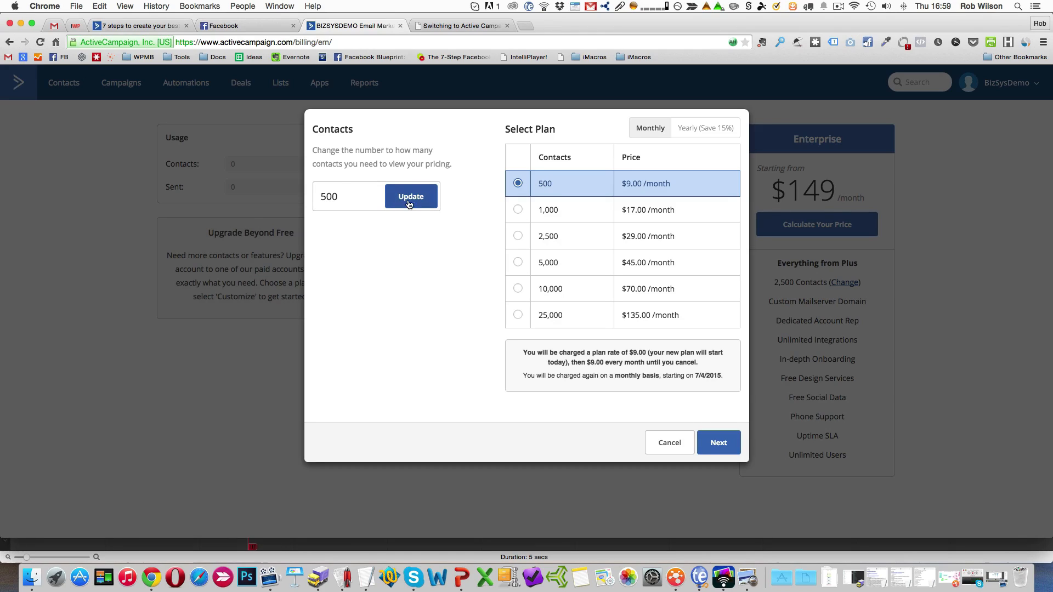
left_click_drag(327, 198, 317, 197)
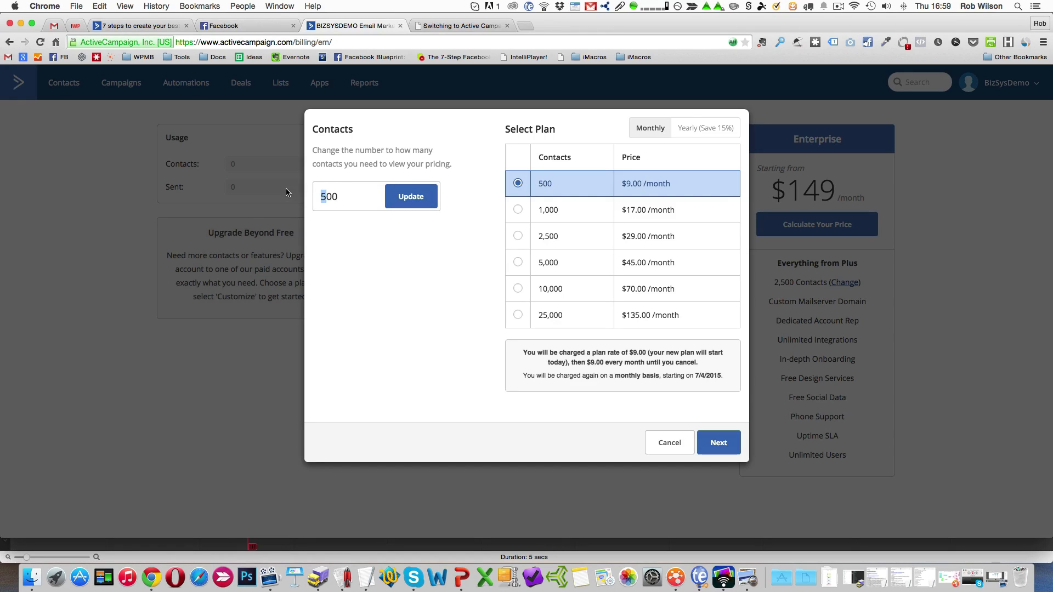
type("6")
left_click(427, 196)
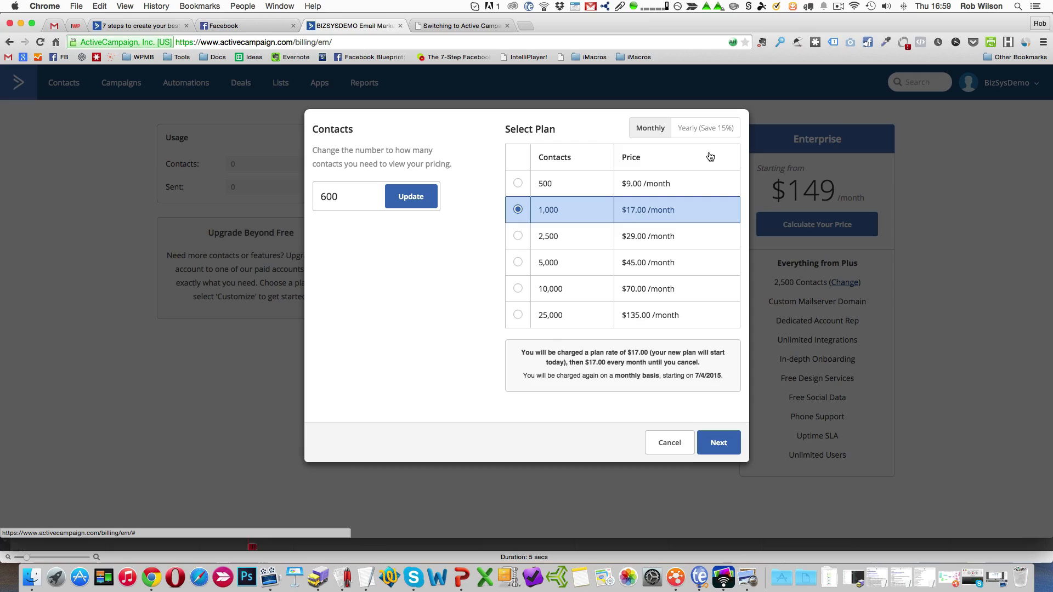
Compare yearly pricing for the Basic plan, return to monthly billing and continue with the 1,000-contact tier.
left_click(700, 130)
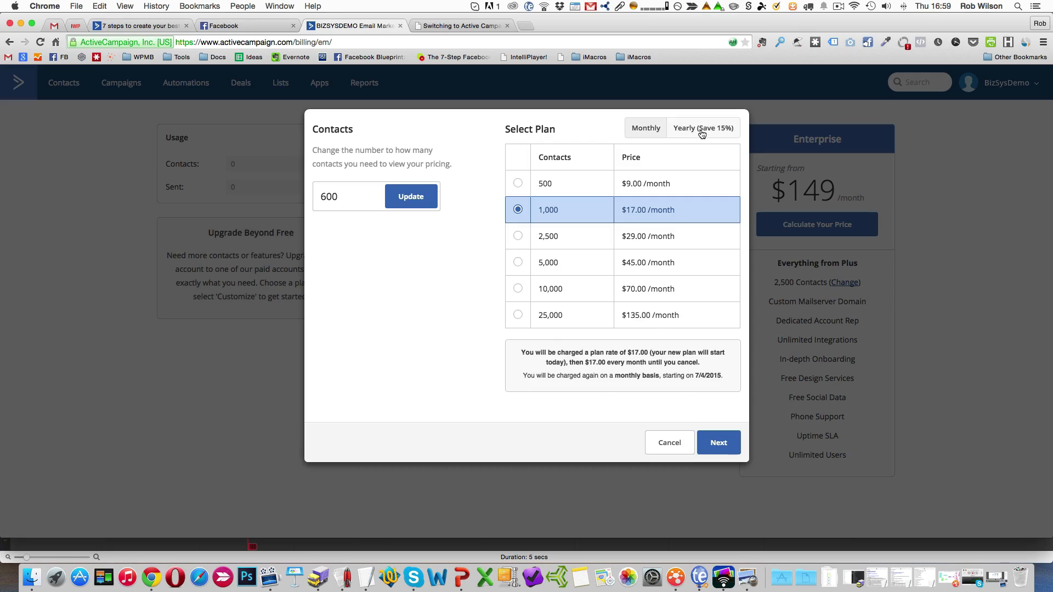
left_click(658, 131)
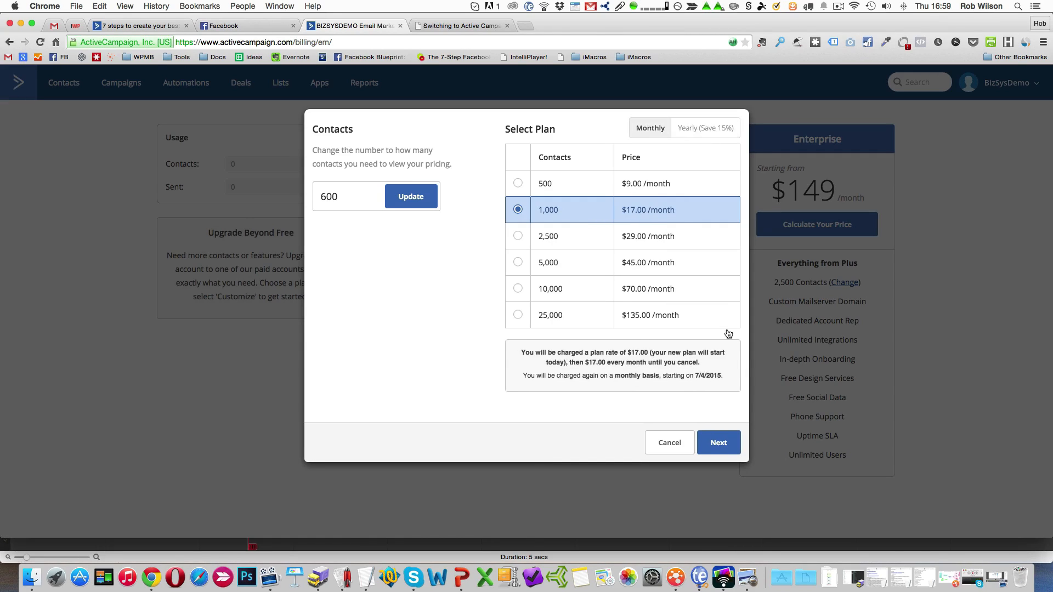
left_click(719, 443)
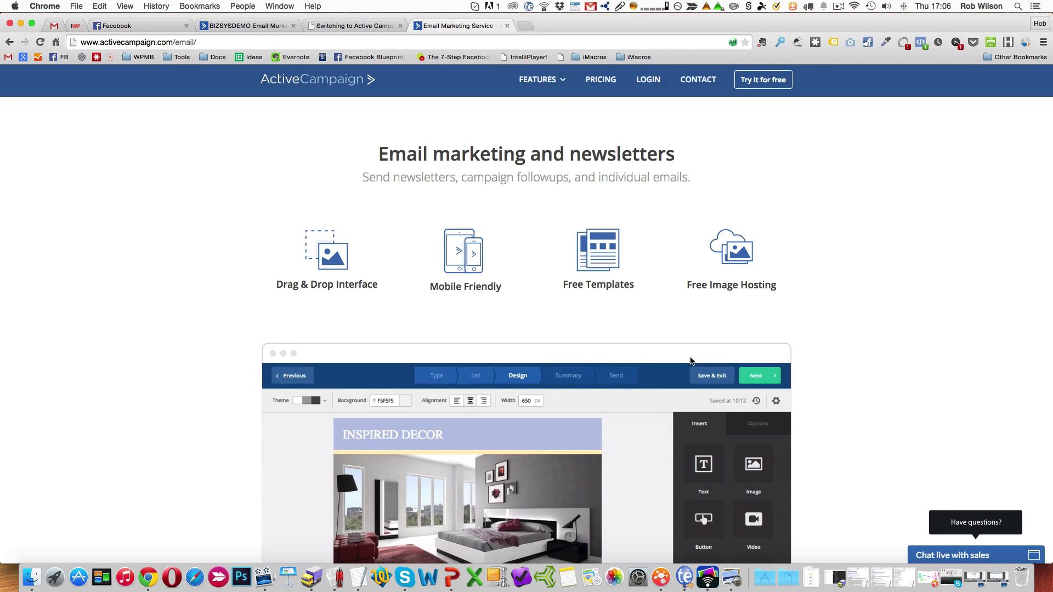
Open the Marketing Automation feature page and read through its sections on engagement, intelligent automations, behavior tracking and segmentation.
mouse_move(543, 80)
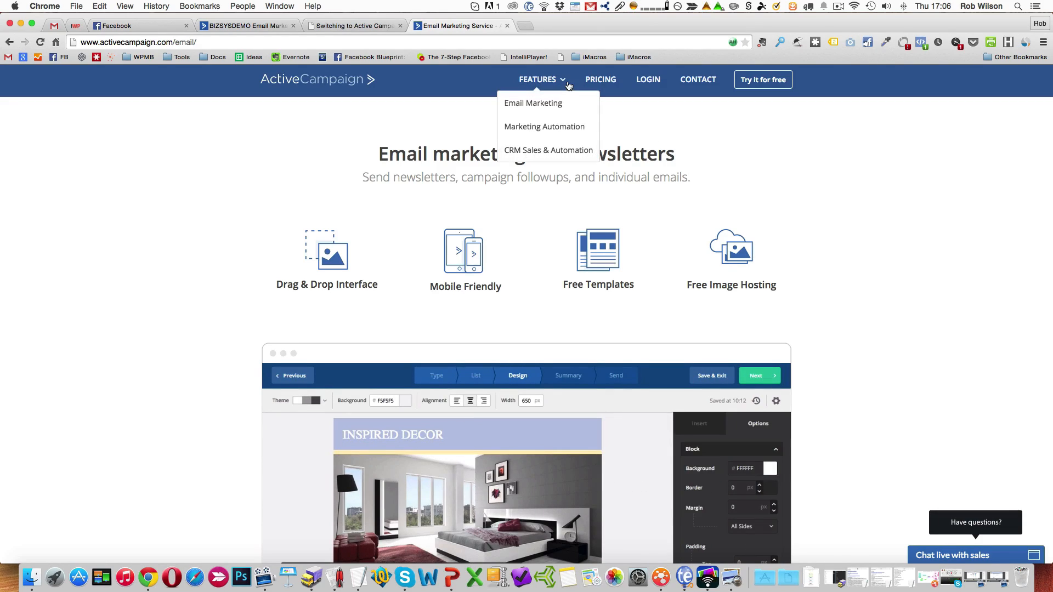
left_click(550, 135)
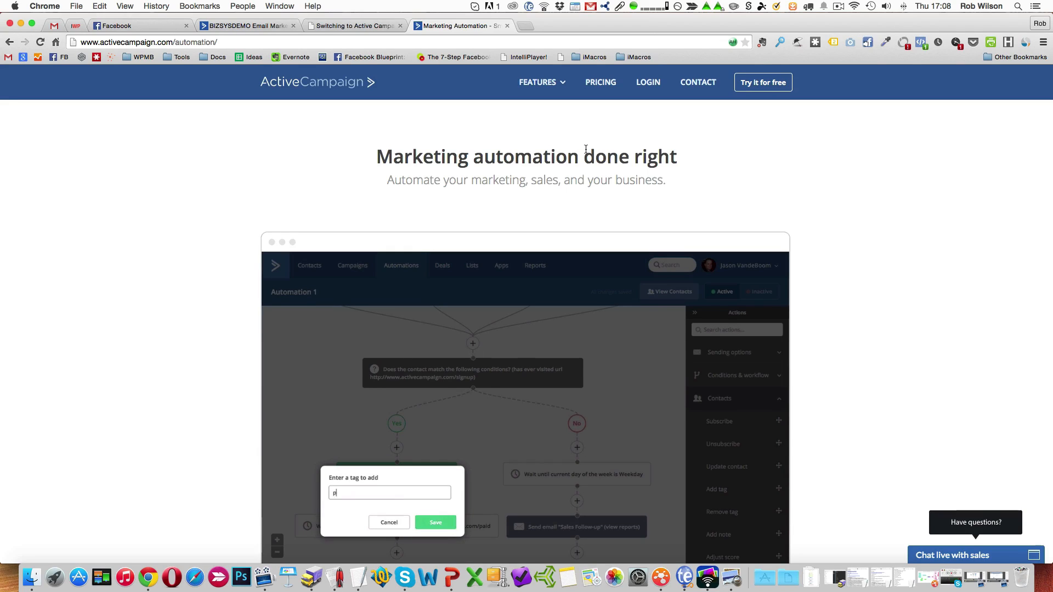
scroll(586, 152, "down", 10)
scroll(585, 153, "down", 8)
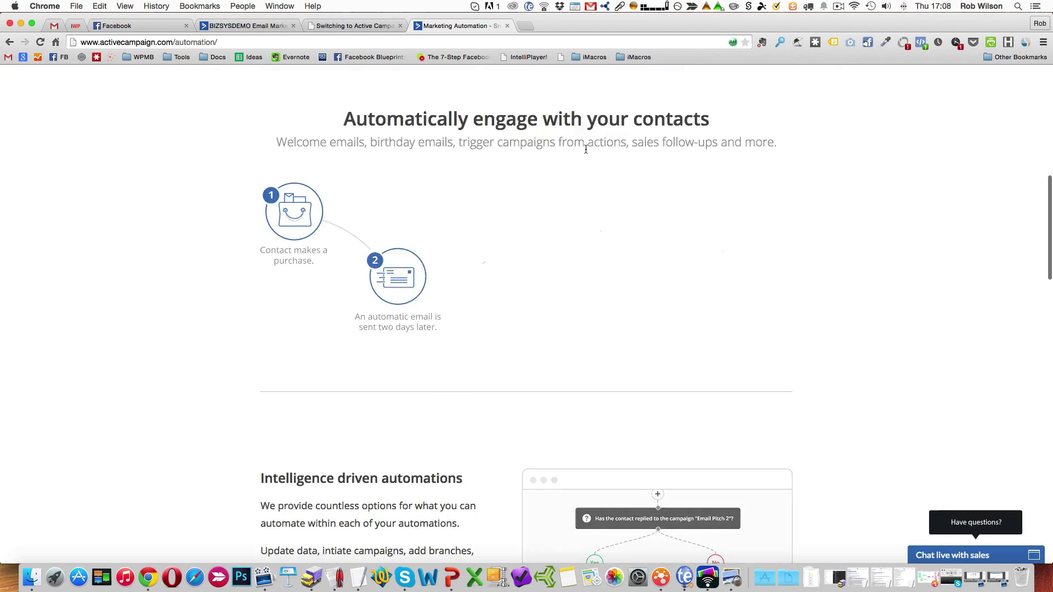
scroll(586, 153, "down", 10)
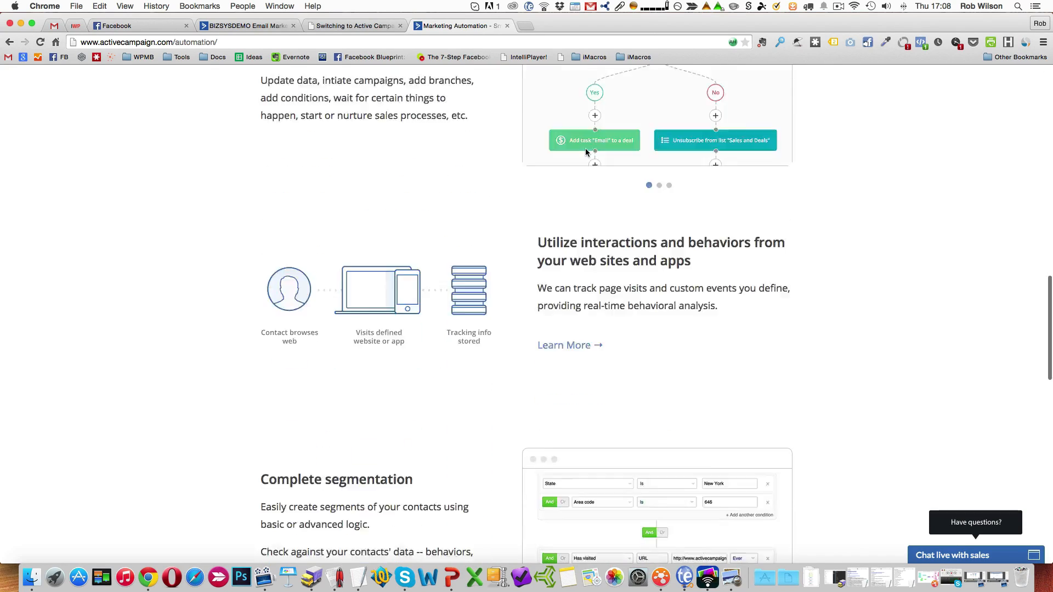
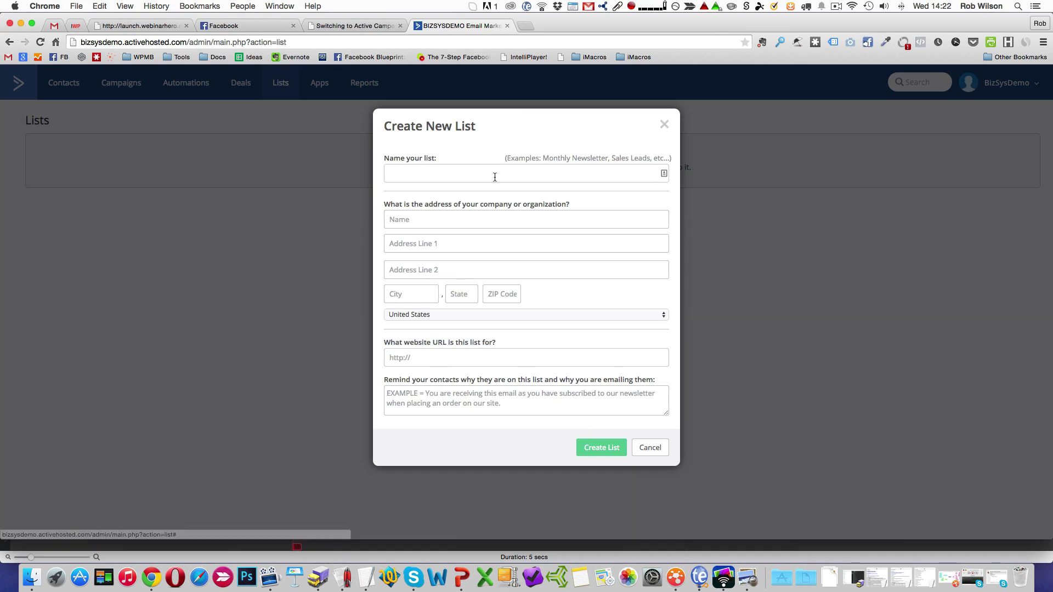
left_click(493, 174)
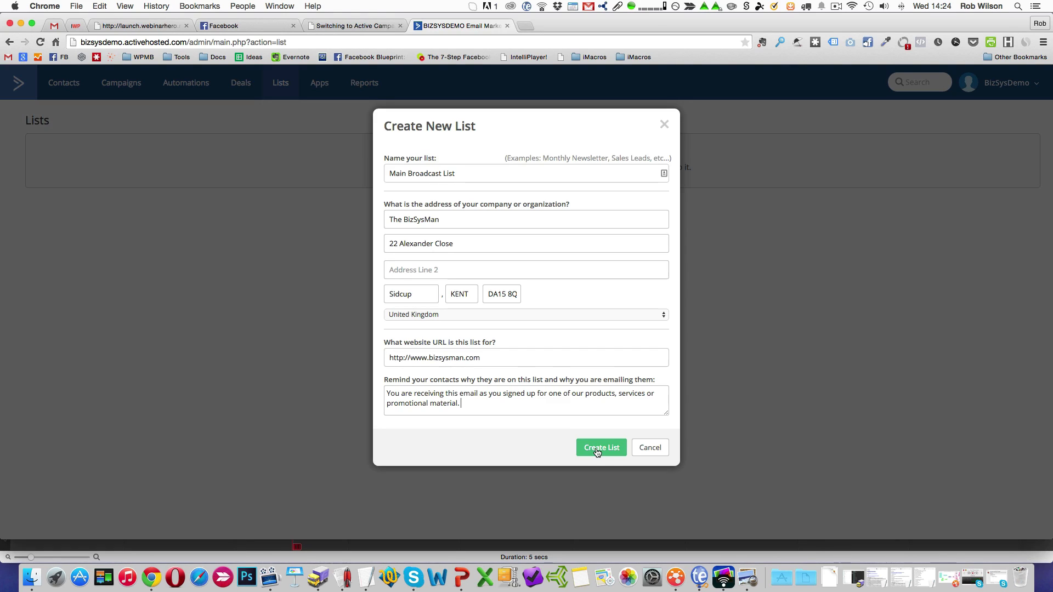
left_click(597, 450)
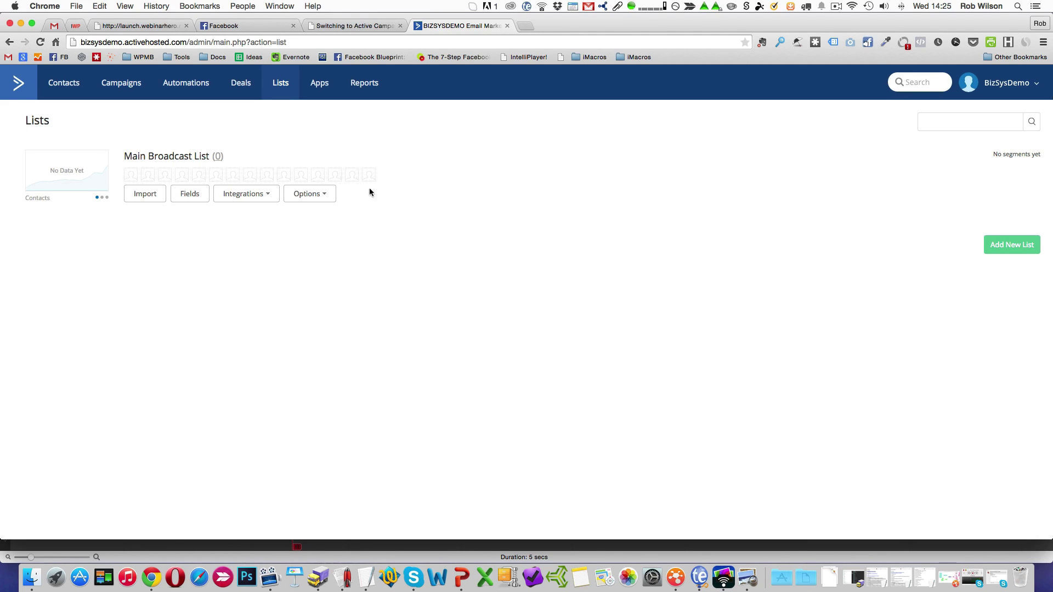
left_click(326, 196)
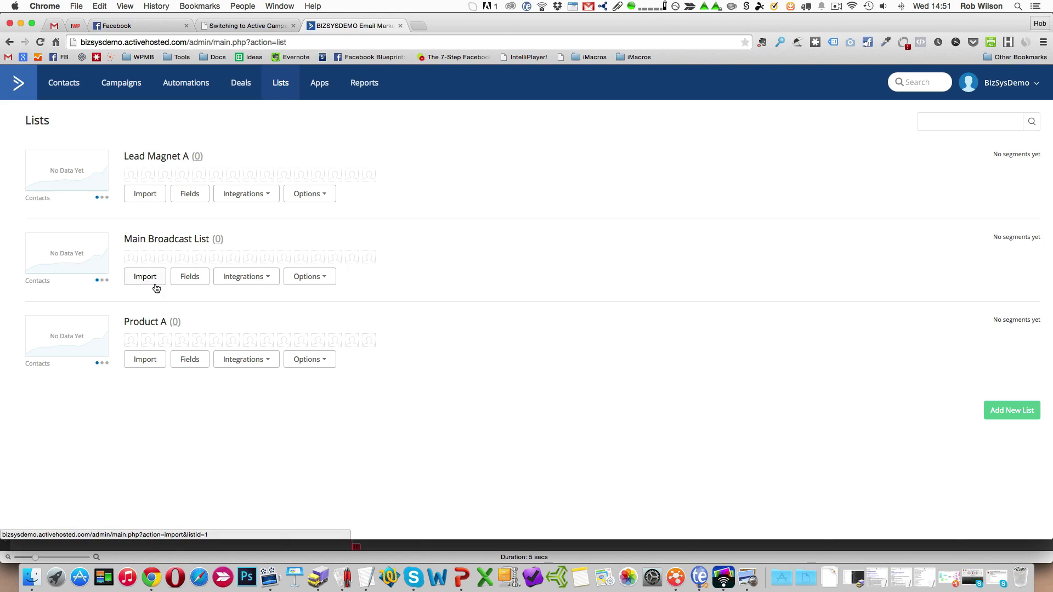
Create a subscription form named Lead Magnet A Form, assigned to the Lead Magnet A list.
left_click(272, 278)
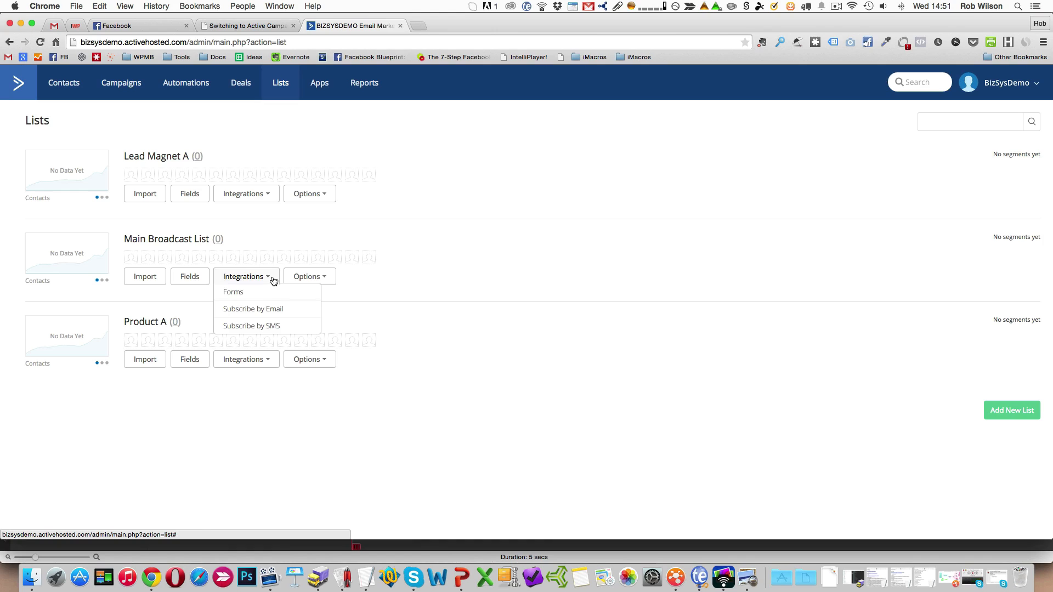
left_click(251, 295)
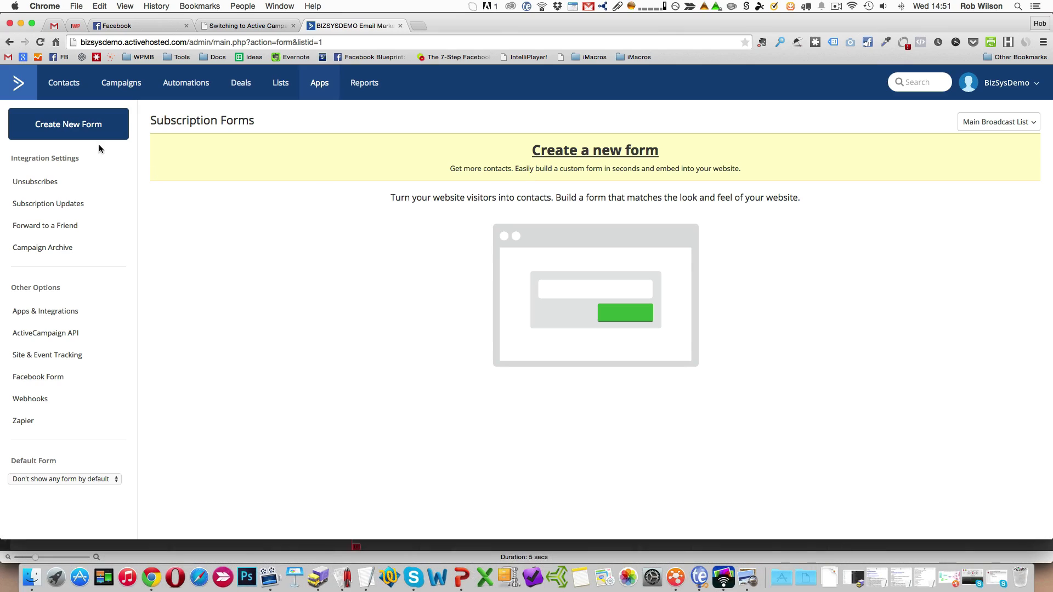
left_click(615, 154)
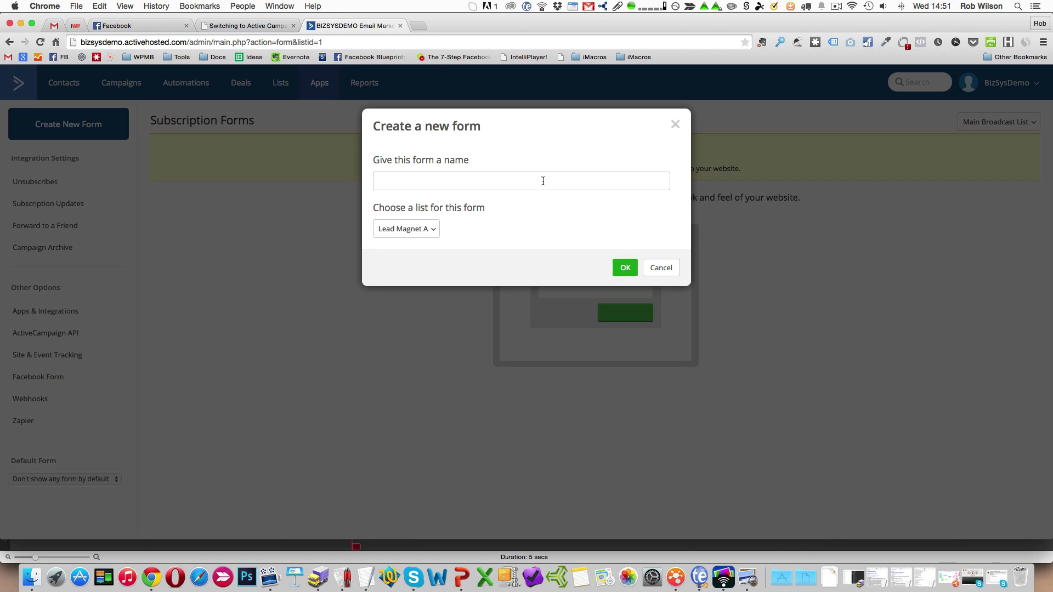
type("Lead Magnet A Form")
left_click(416, 233)
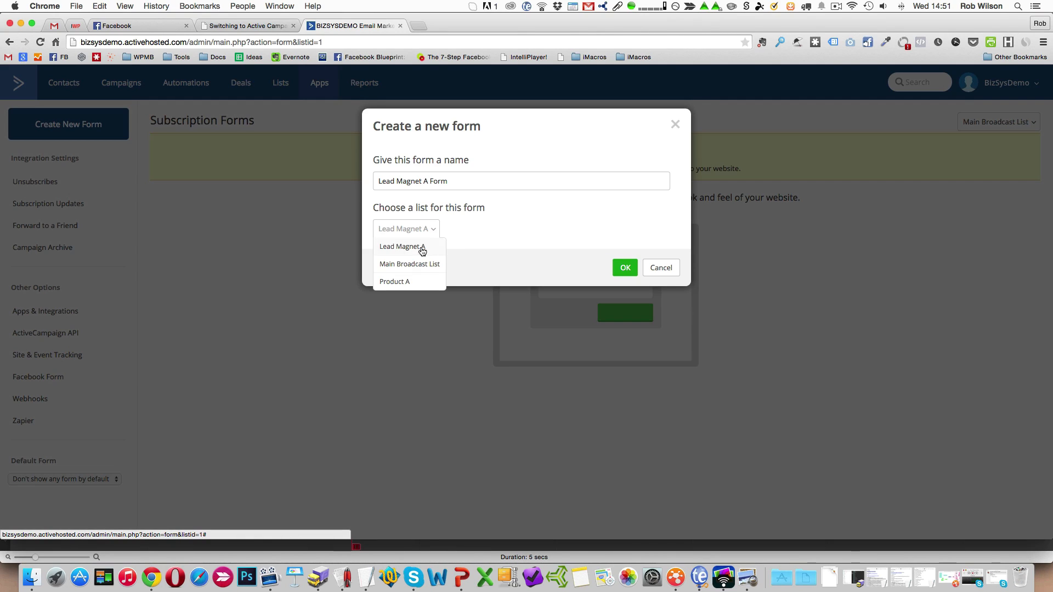
left_click(420, 247)
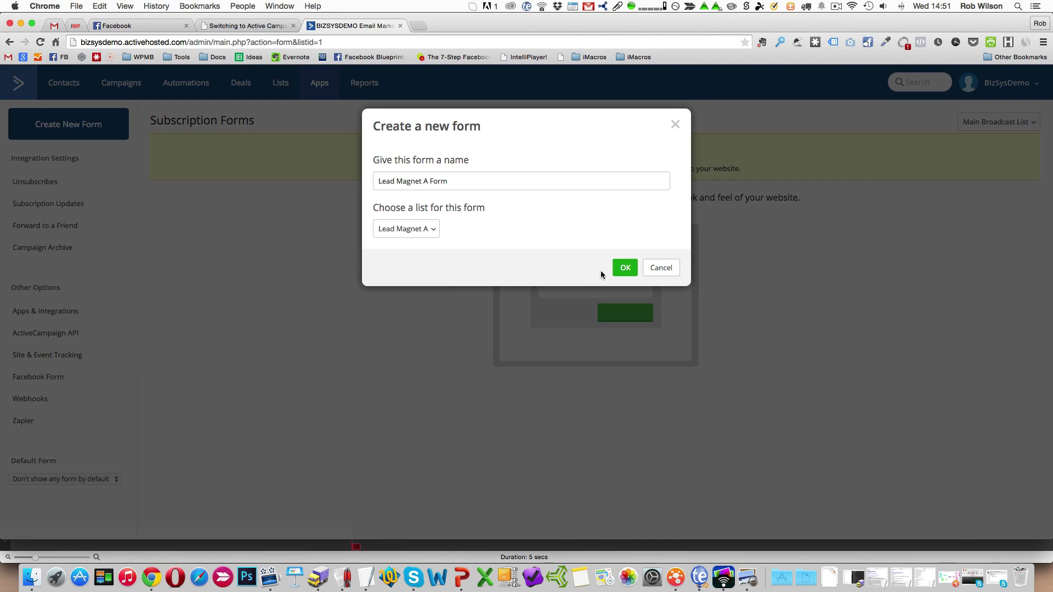
left_click(624, 269)
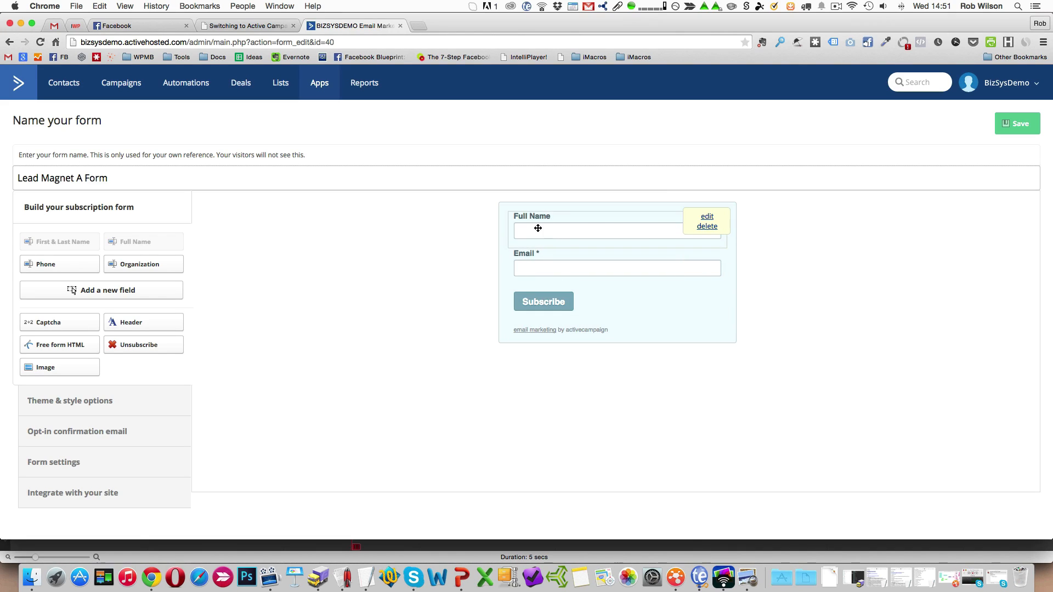
Delete the form's Full Name field and change the Subscribe button label to Download Now.
left_click(709, 231)
left_click(611, 199)
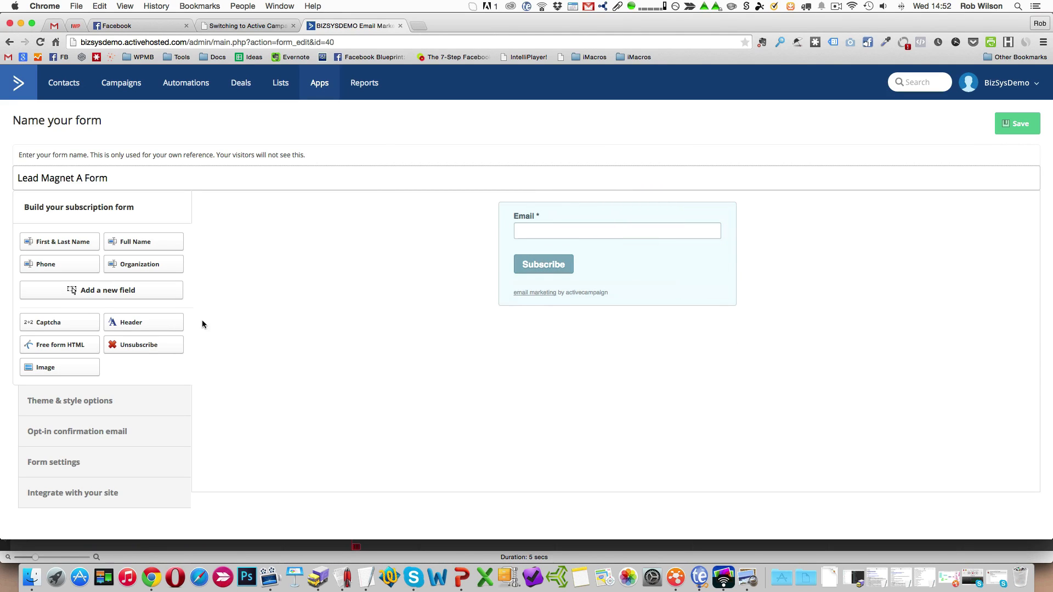
mouse_move(706, 256)
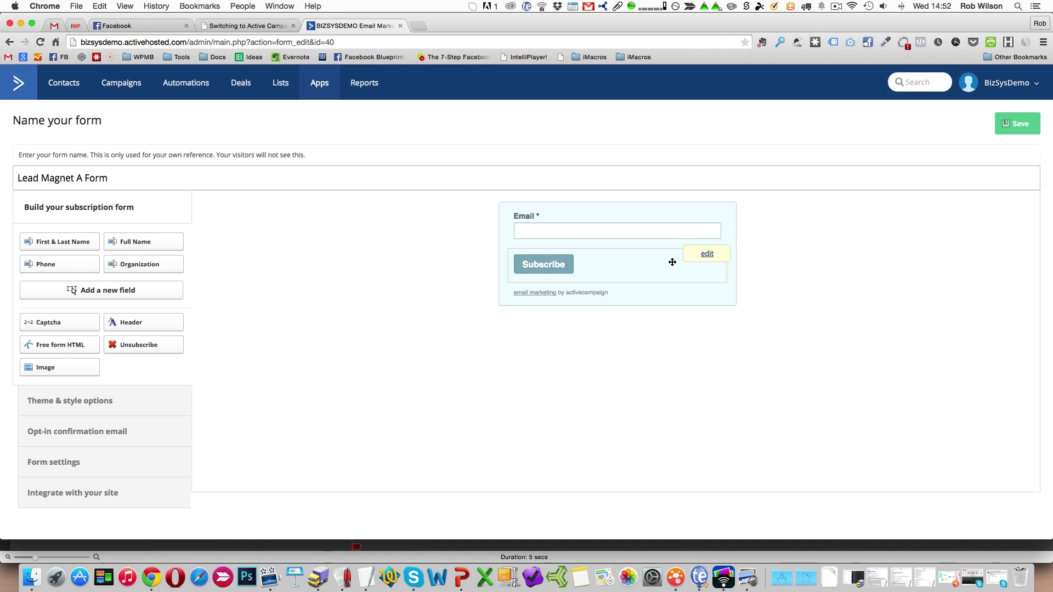
left_click(707, 255)
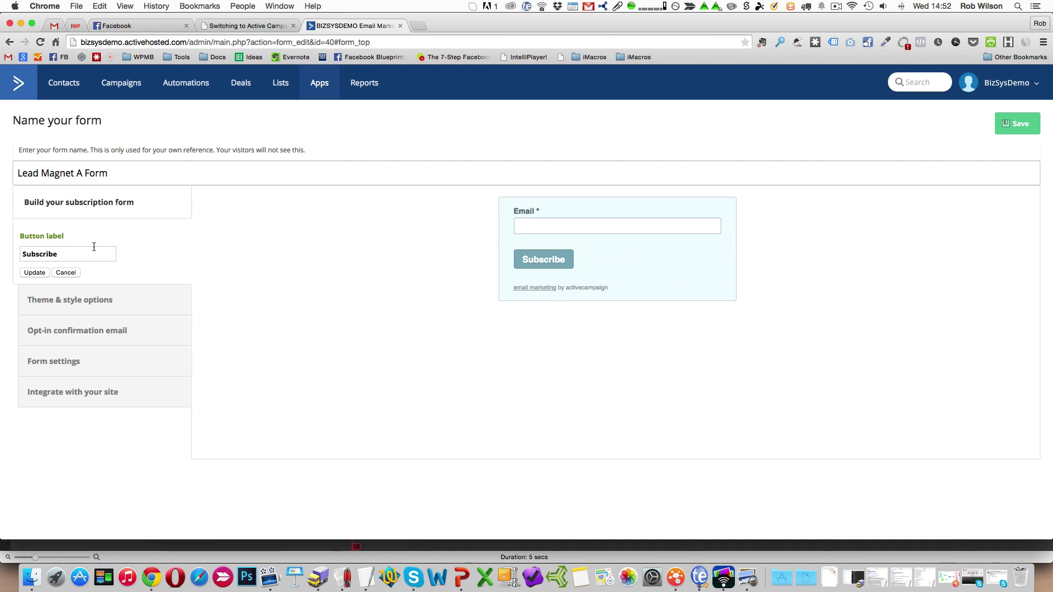
left_click_drag(75, 251, 1, 253)
type("Download Now")
left_click(42, 272)
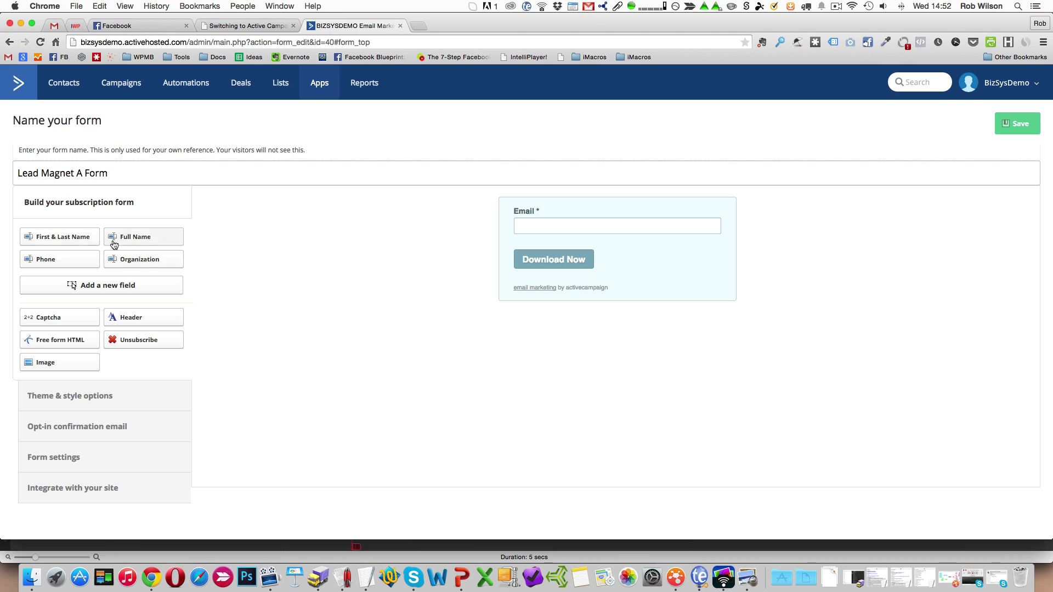
Try a First & Last Name field above the Email field, check its header settings, and delete the field.
left_click_drag(69, 238, 257, 221)
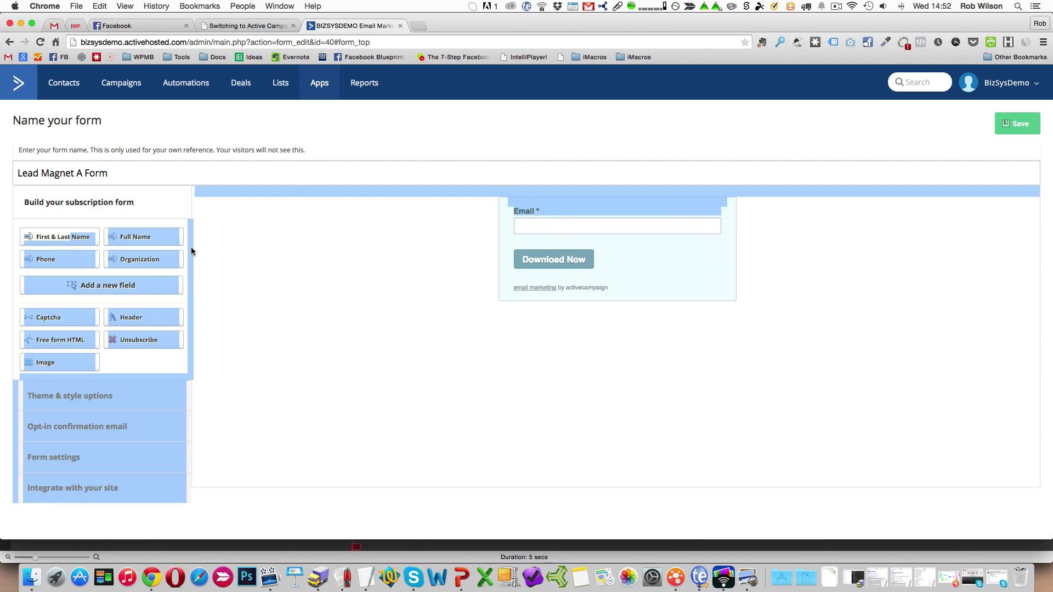
left_click_drag(190, 247, 214, 232)
left_click(75, 238)
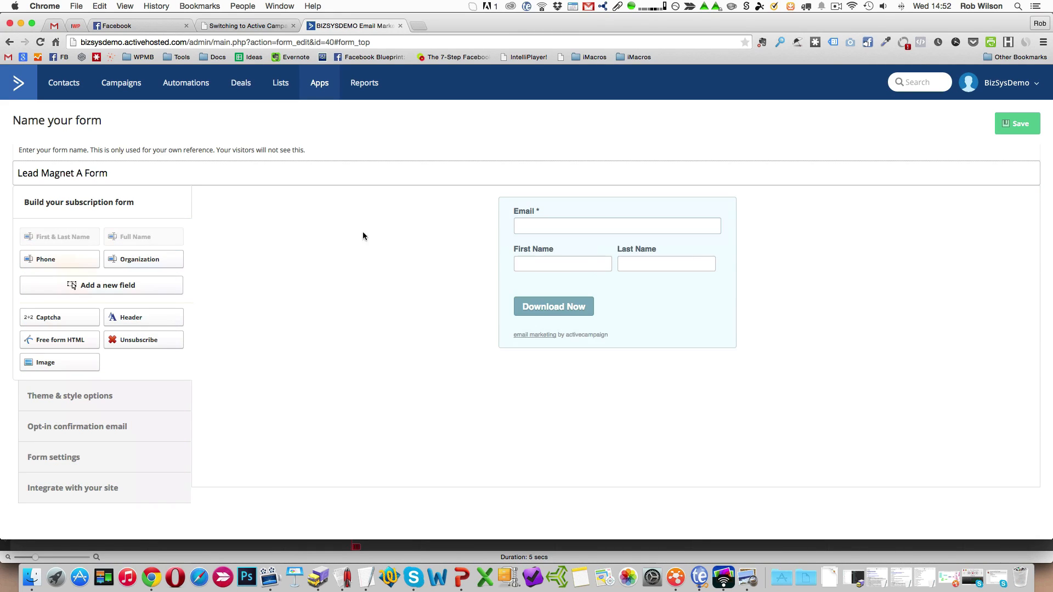
left_click_drag(581, 251, 578, 207)
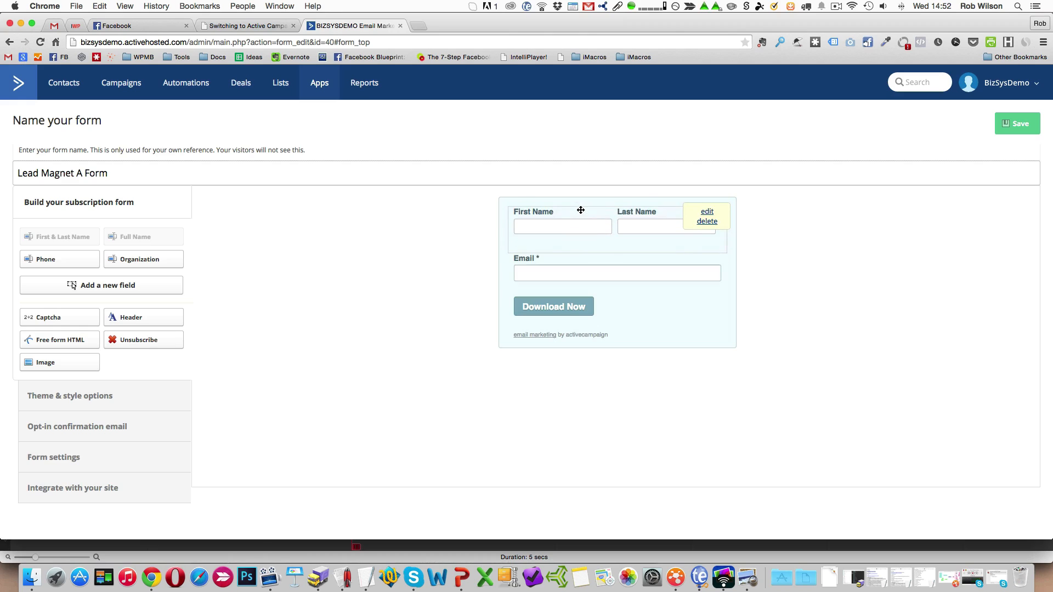
left_click(706, 211)
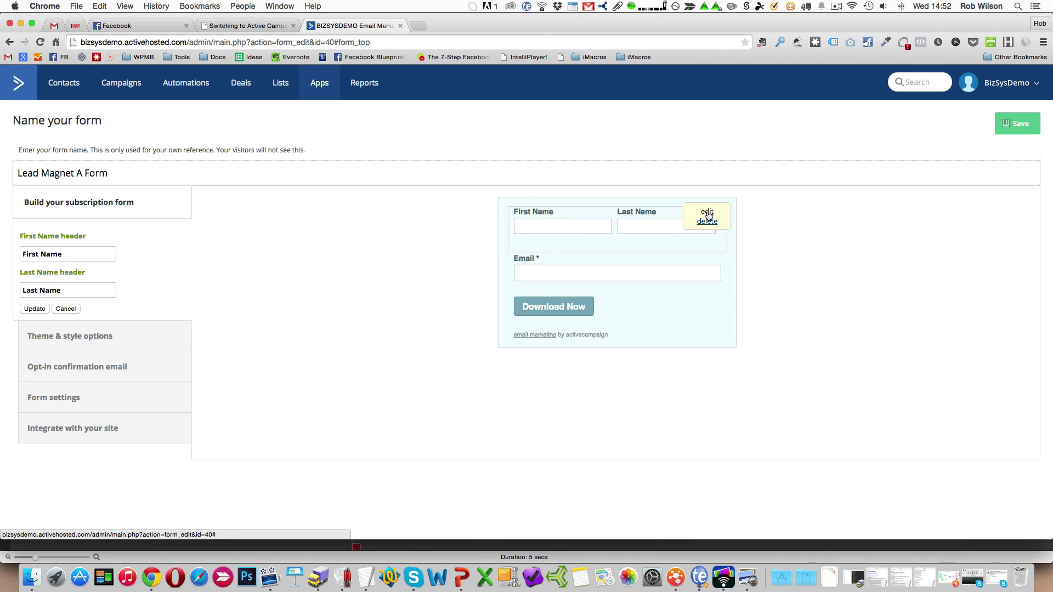
left_click(68, 311)
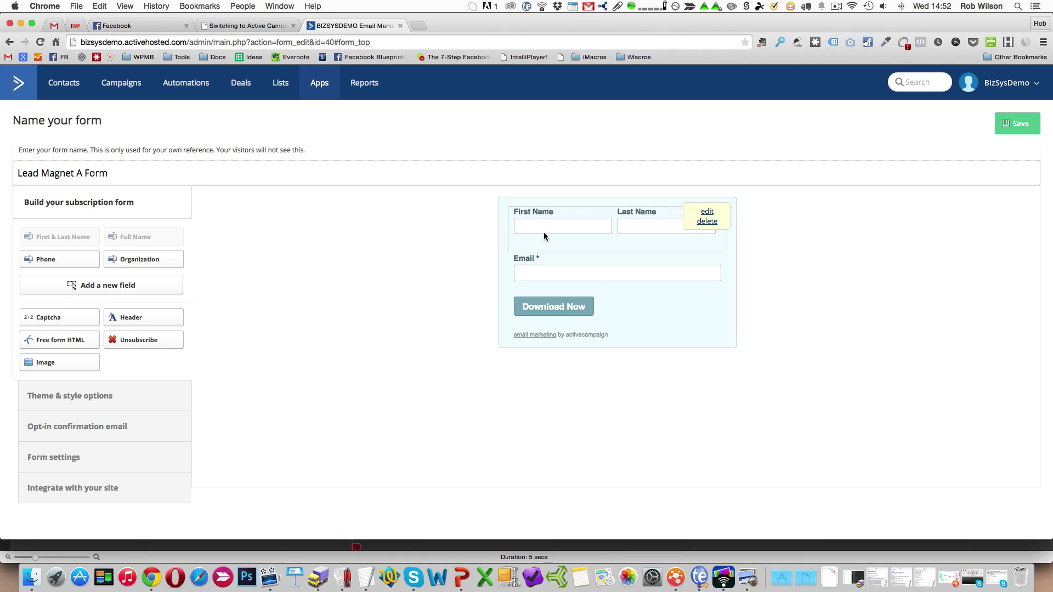
left_click(706, 221)
left_click(609, 200)
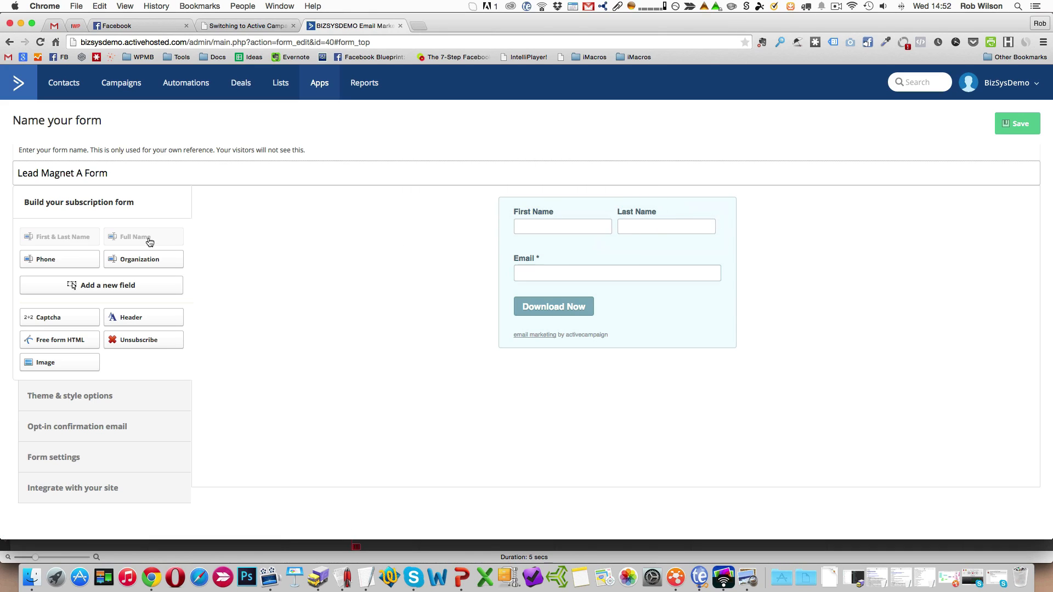
Add a Full Name field above the Email field and set its header to Firstname.
left_click(139, 239)
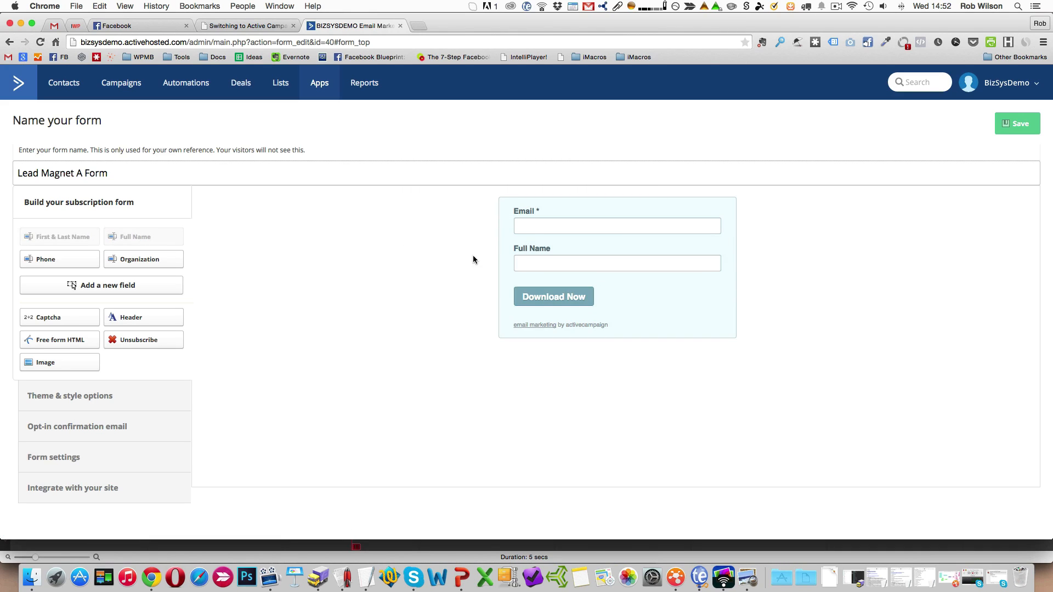
left_click_drag(540, 244, 652, 222)
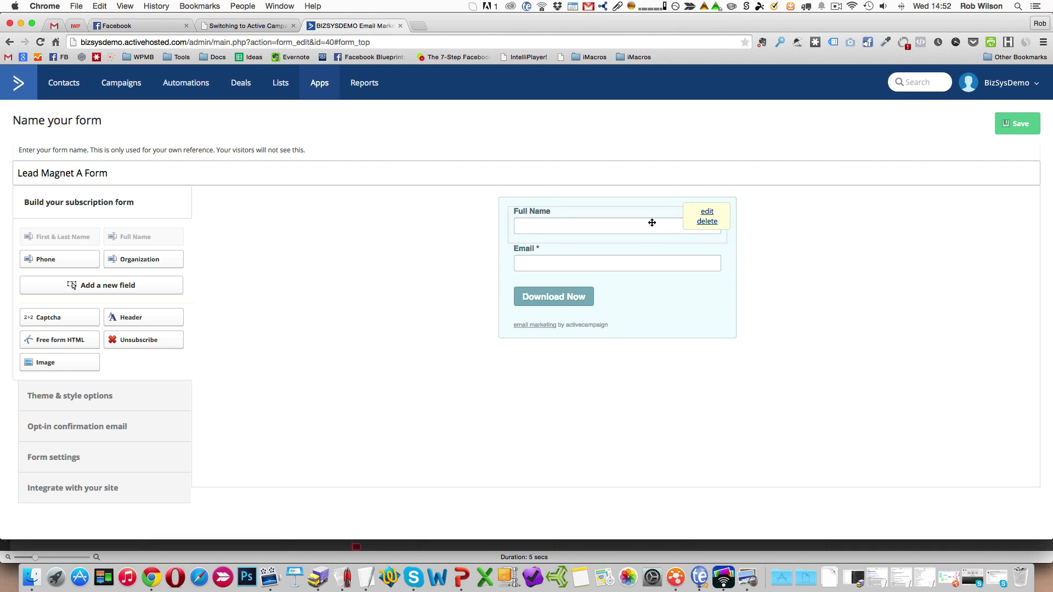
left_click(707, 212)
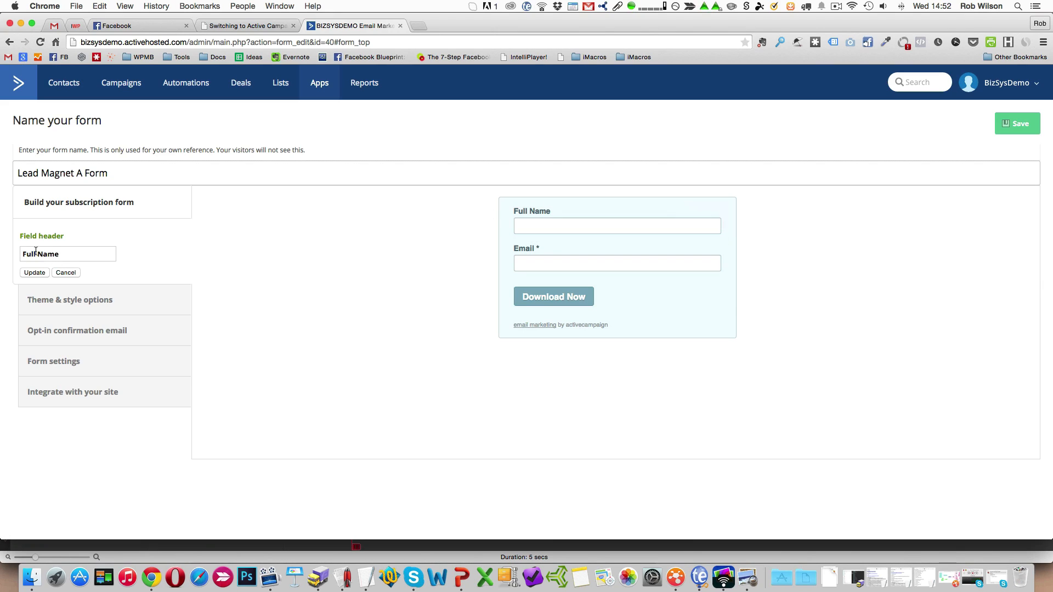
left_click_drag(36, 254, 2, 251)
type("Firstnam")
key("BackSpace")
key("BackSpace")
type("ame")
key("shift+End")
key("BackSpace")
left_click(34, 273)
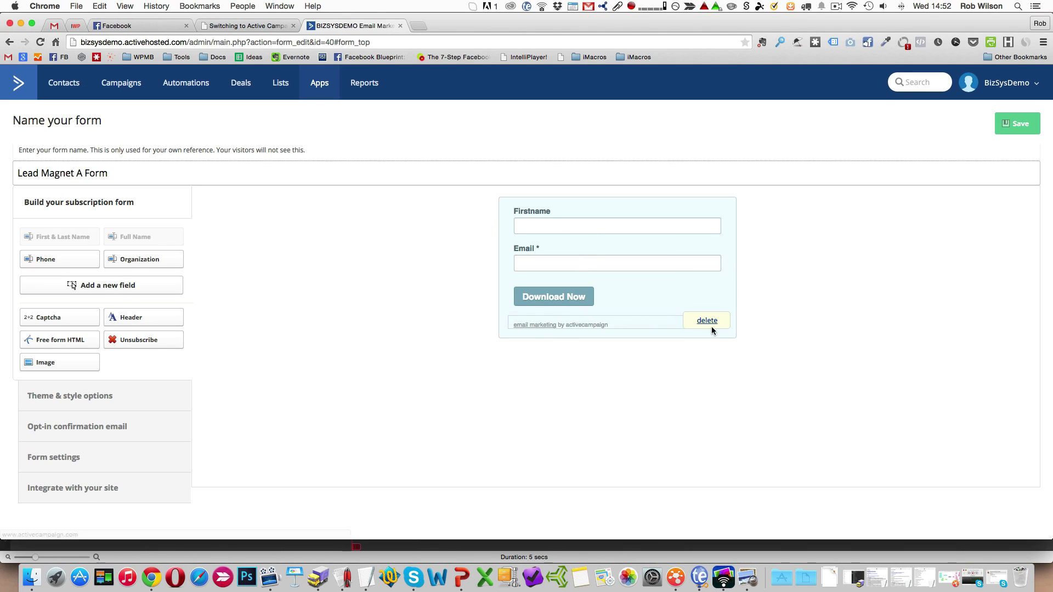
Try to delete the "email marketing by activecampaign" line from the form, and save the form.
left_click(707, 324)
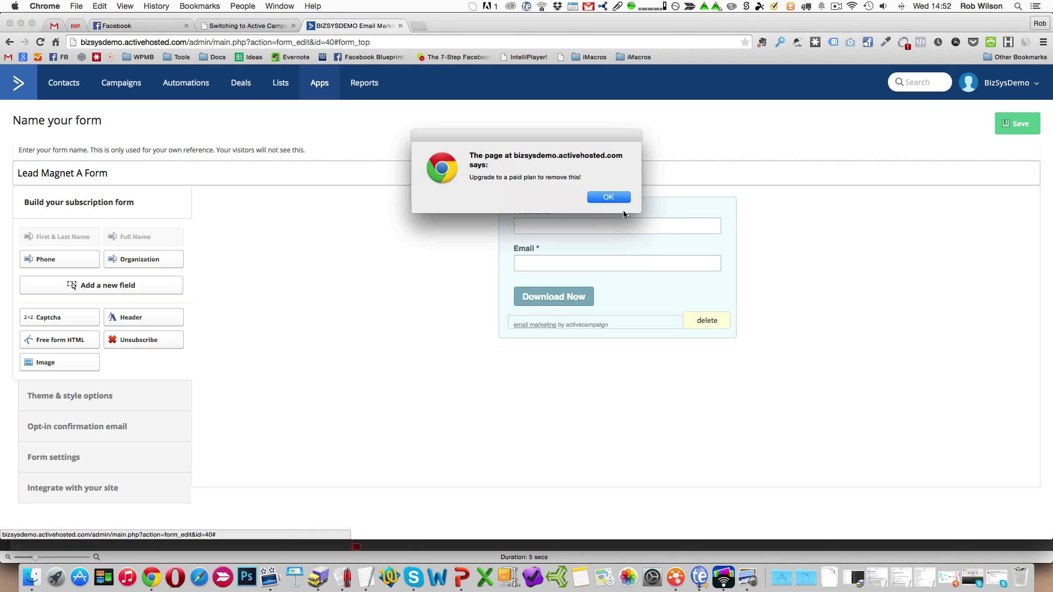
left_click(610, 199)
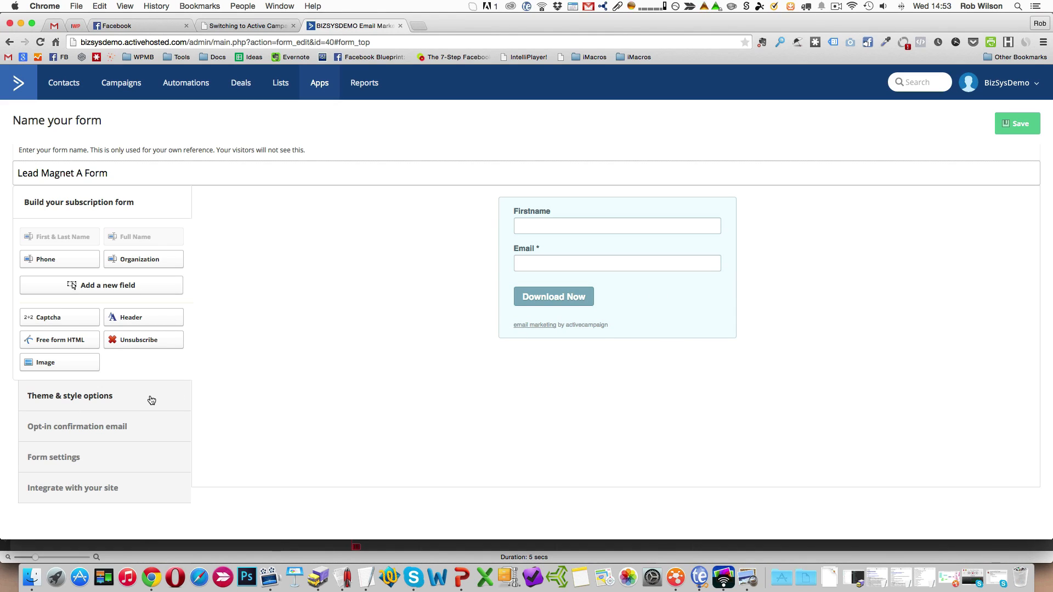
left_click(1019, 124)
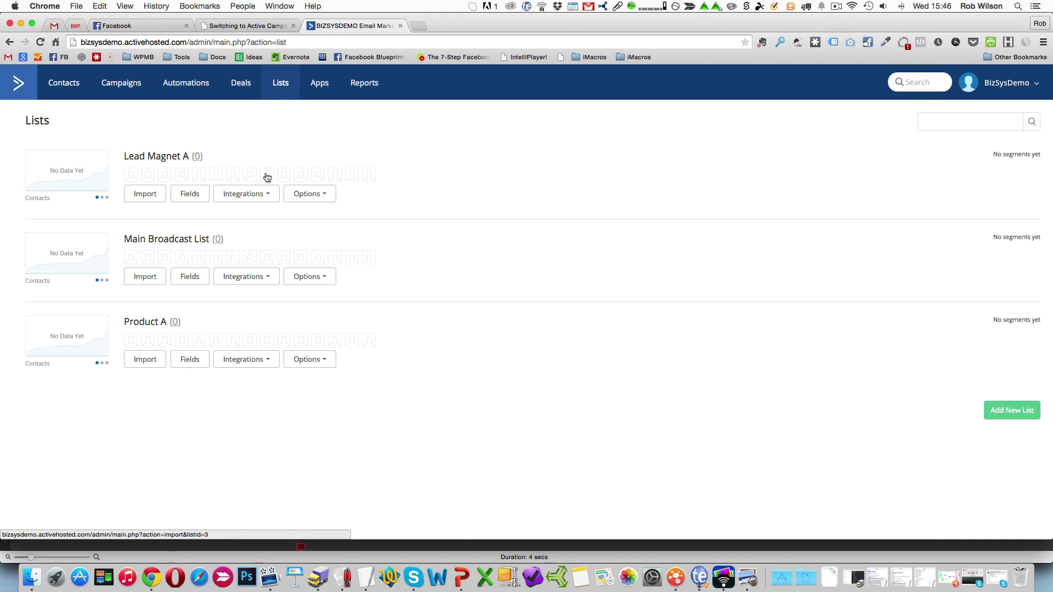
Reopen Lead Magnet A Form for editing from the account's subscription forms on the apps overview.
left_click(276, 199)
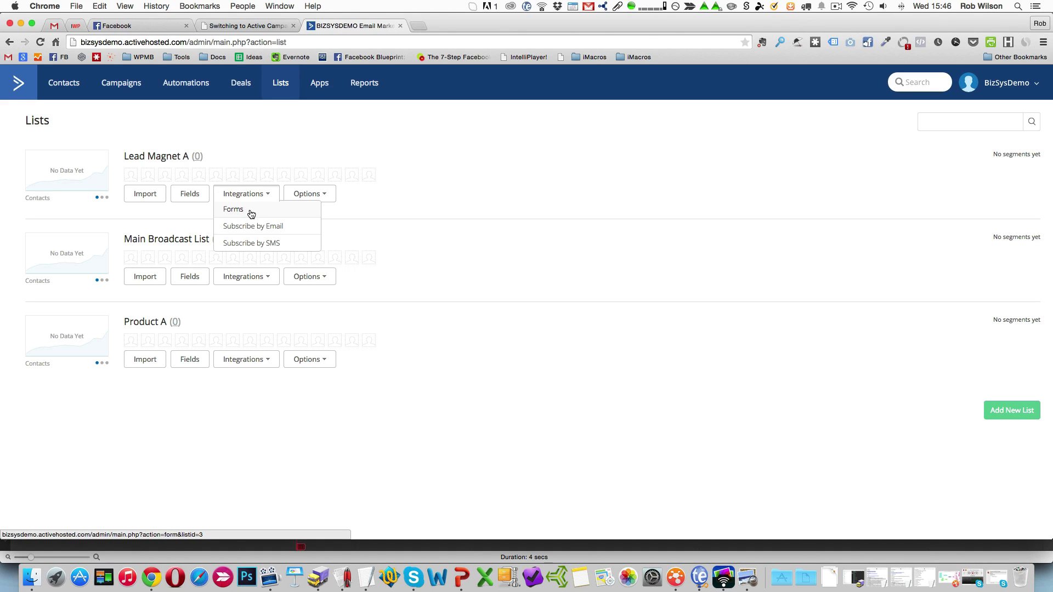
left_click(318, 84)
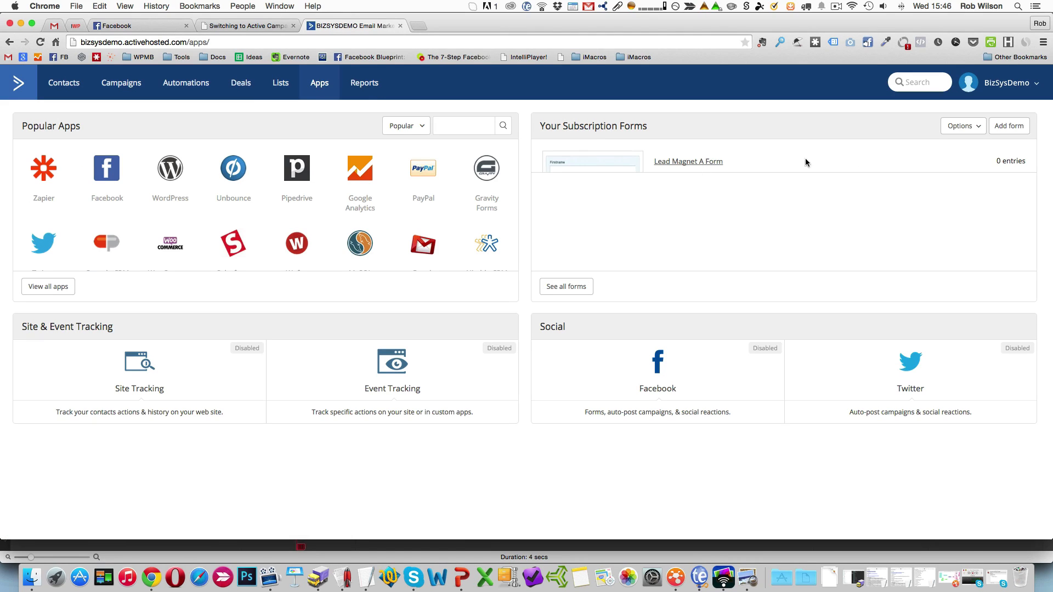
left_click(975, 130)
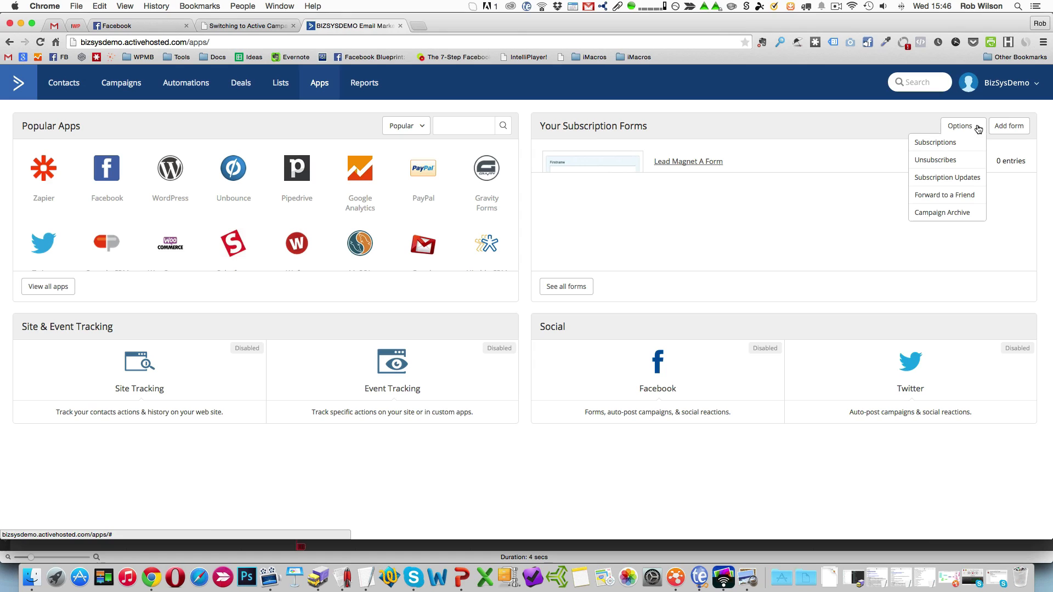
left_click(804, 164)
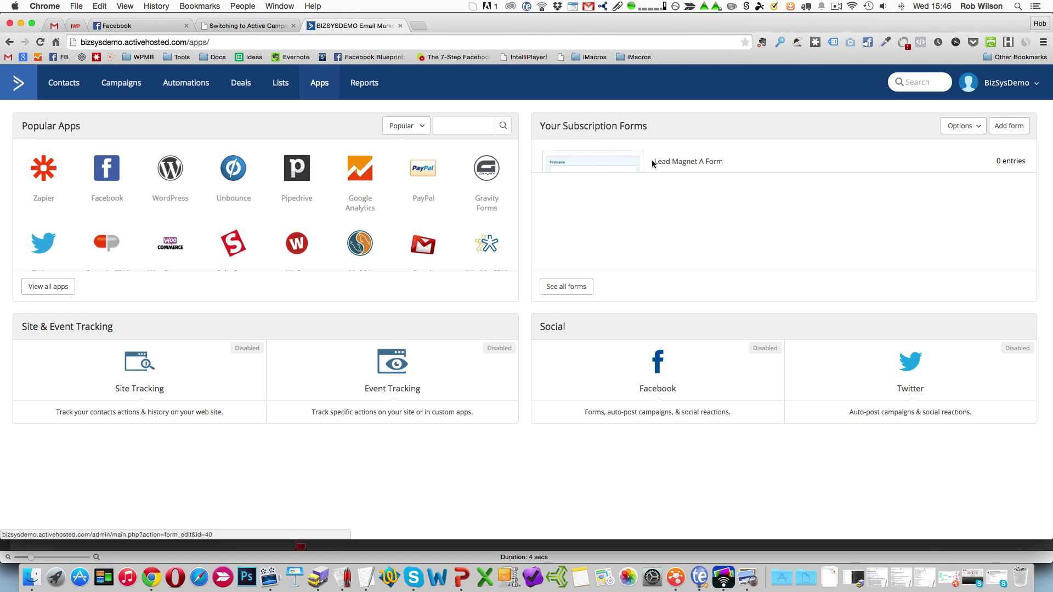
left_click(680, 165)
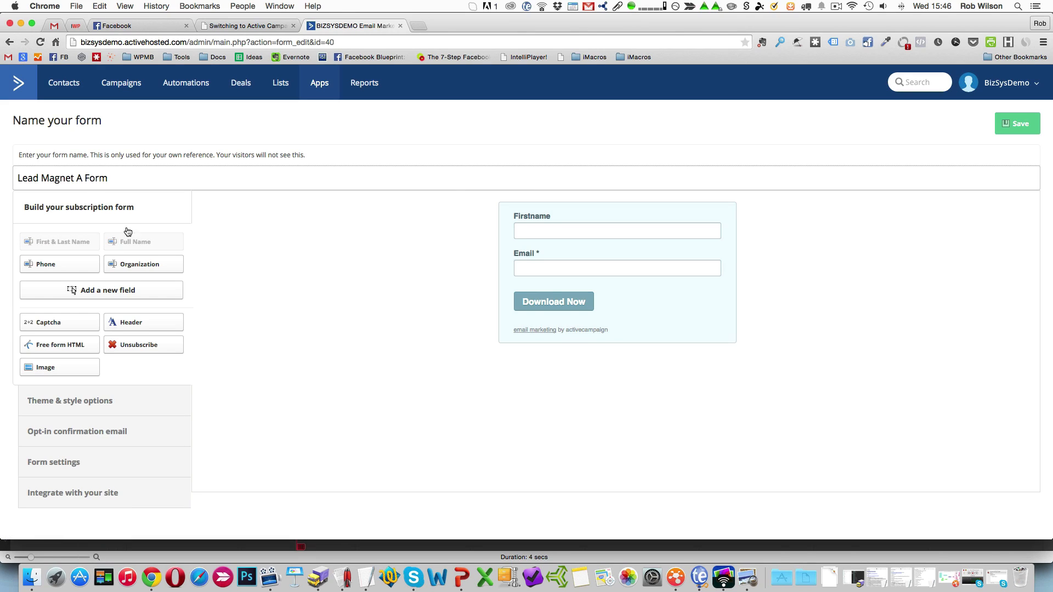
left_click_drag(127, 177, 13, 180)
left_click(150, 181)
Open the form's opt-in confirmation email settings, switch confirmation sending off and on again, and review the message content.
left_click(118, 436)
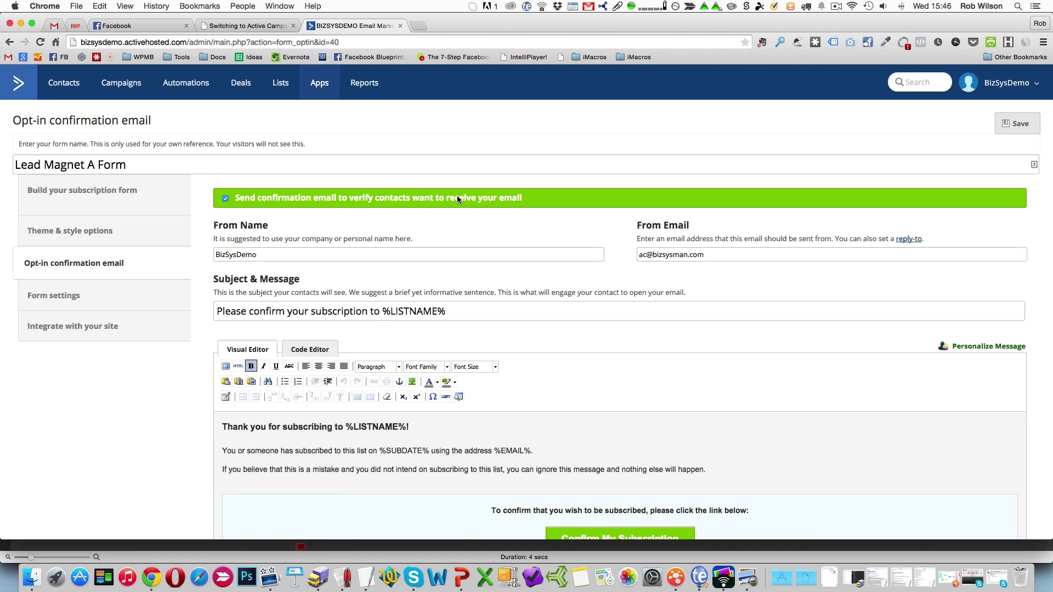
left_click(226, 199)
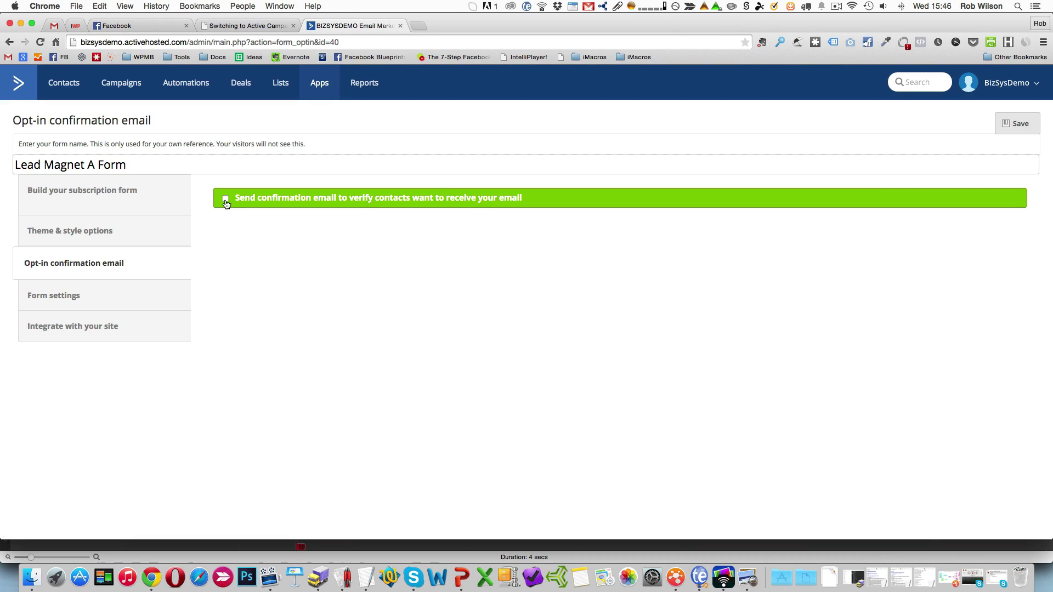
left_click(226, 199)
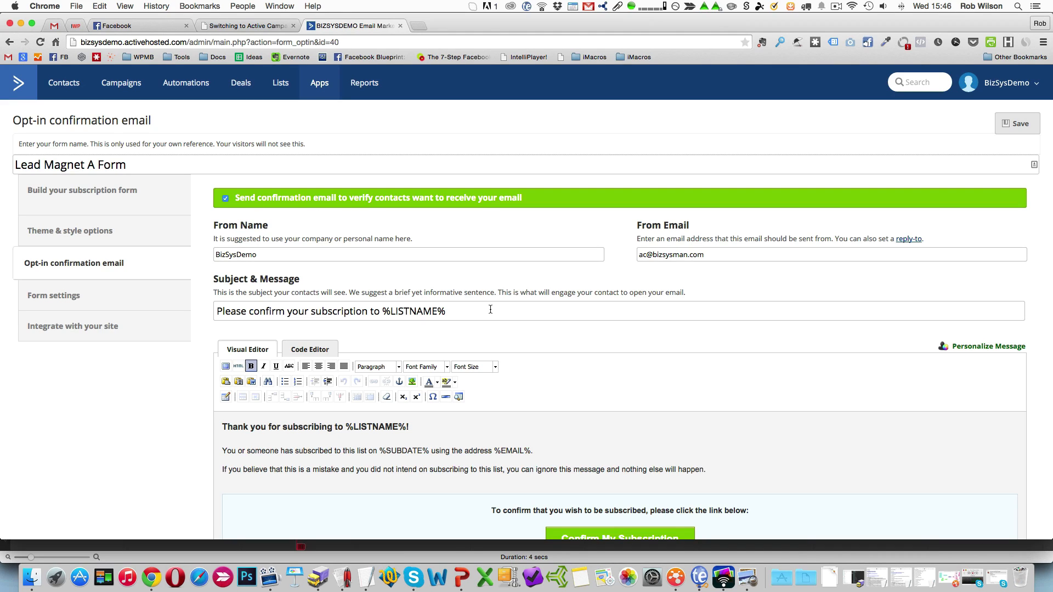
scroll(486, 328, "down", 3)
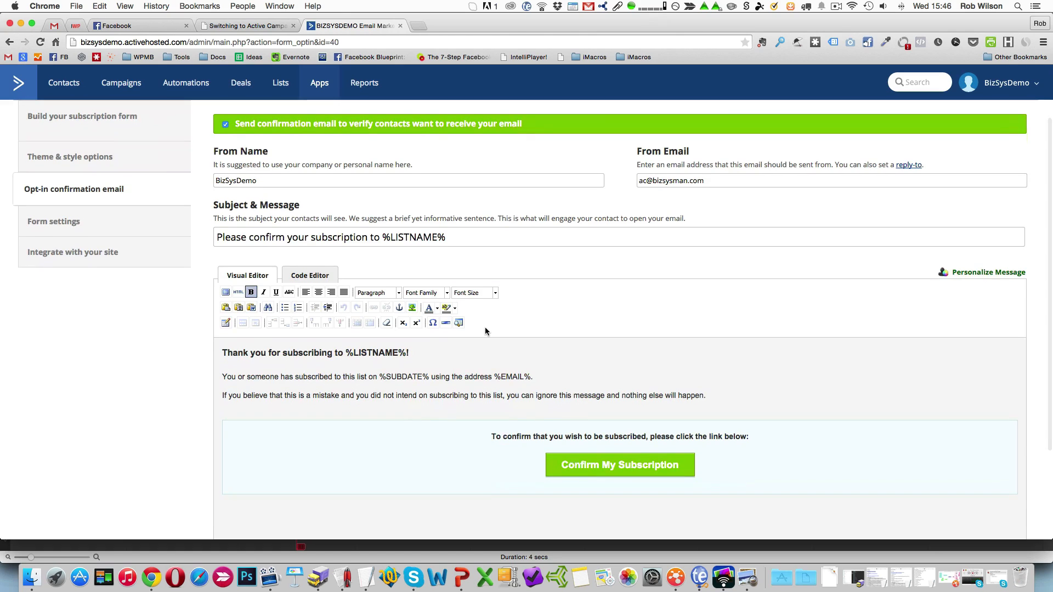
Review the body of the opt-in confirmation email, including the subscription confirmation section.
scroll(484, 327, "down", 2)
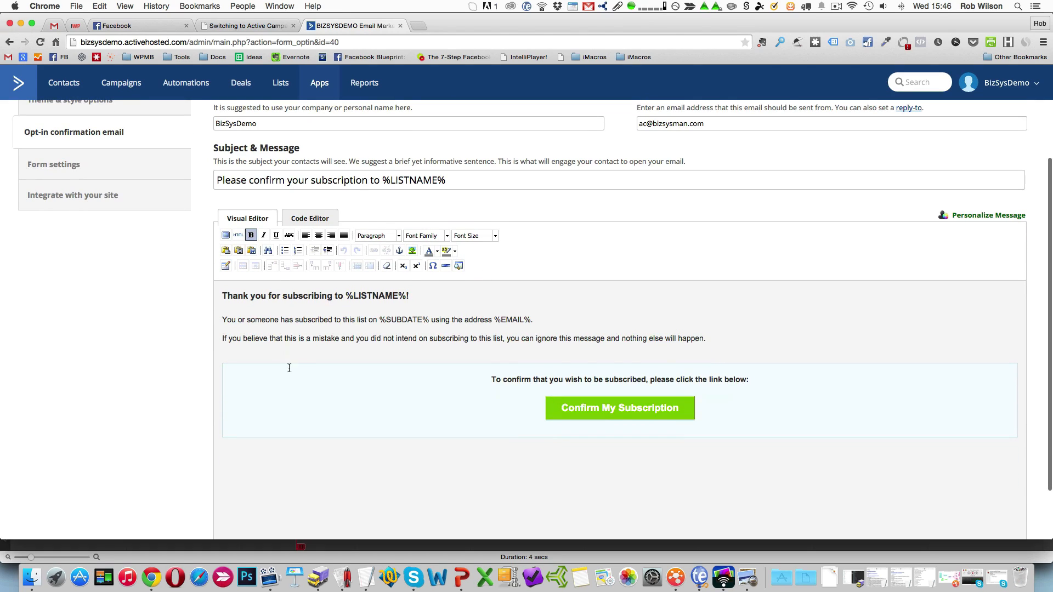
scroll(306, 367, "down", 3)
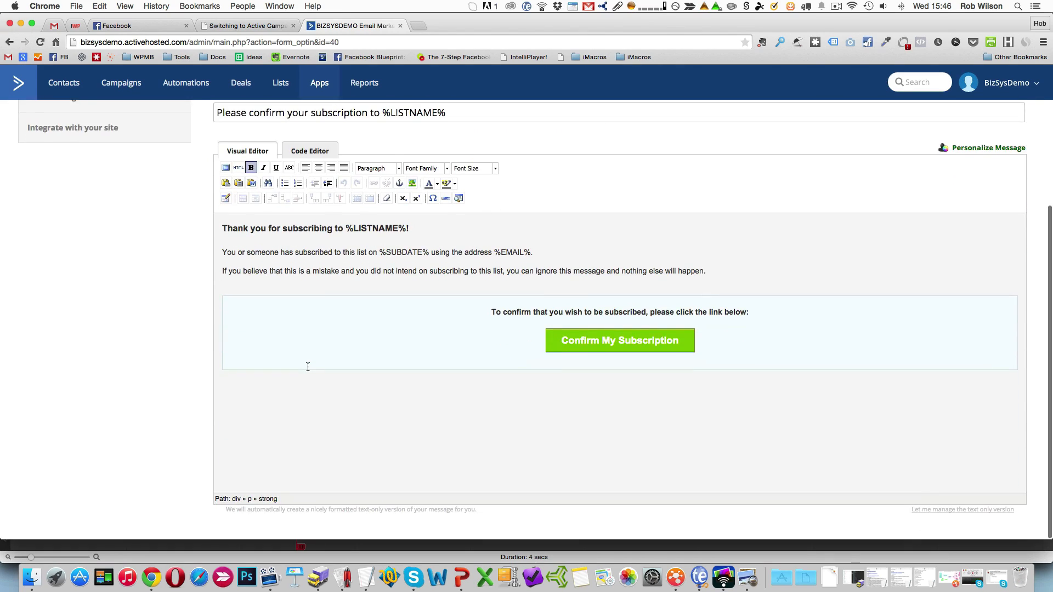
scroll(307, 367, "up", 5)
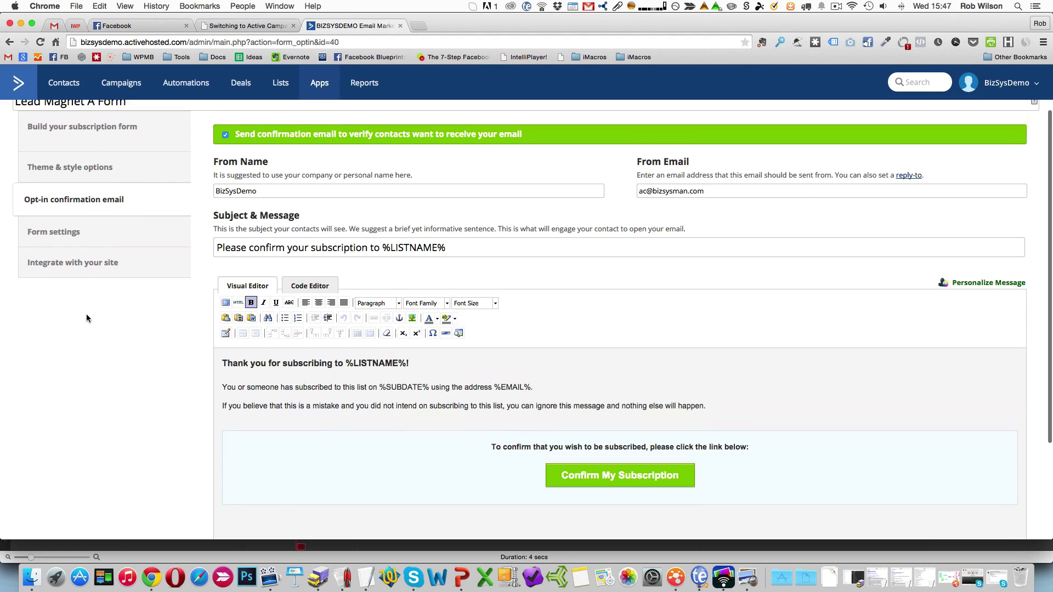
Open the form settings and examine the result pages for opt-in sent, subscription completed and subscription error.
left_click(54, 232)
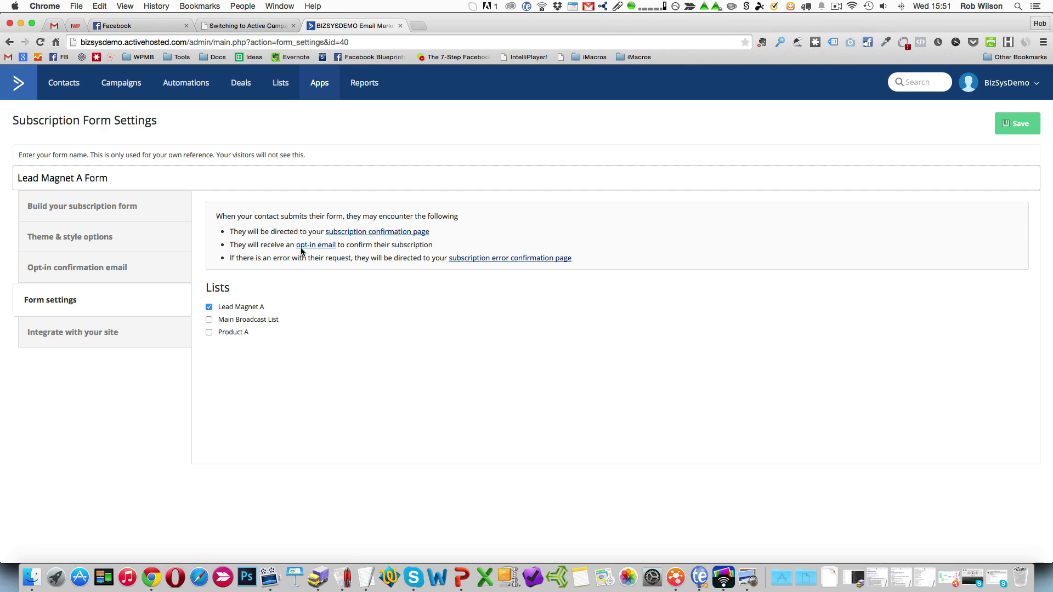
left_click(360, 232)
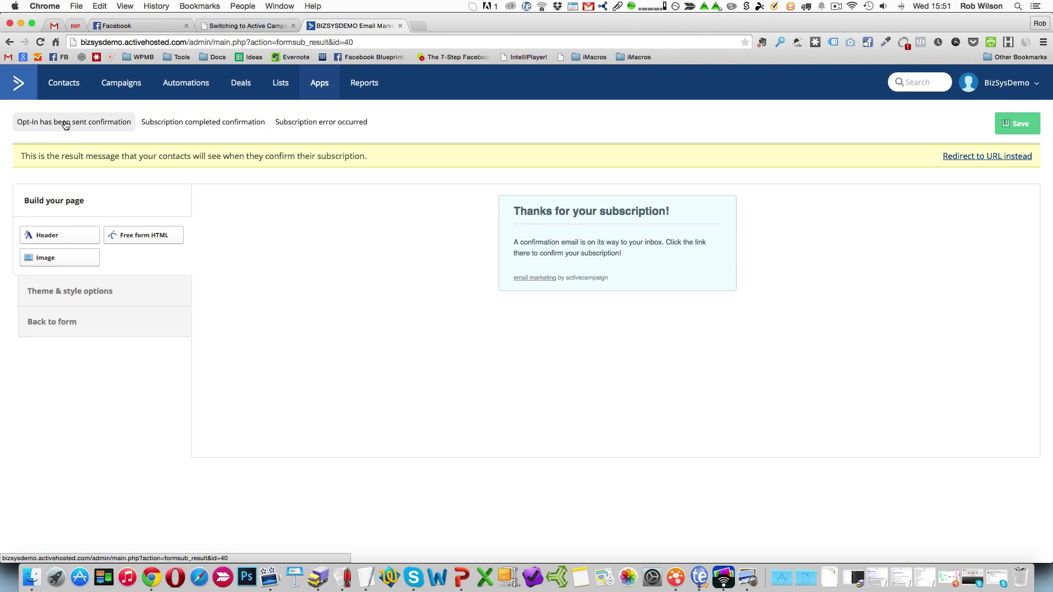
mouse_move(583, 249)
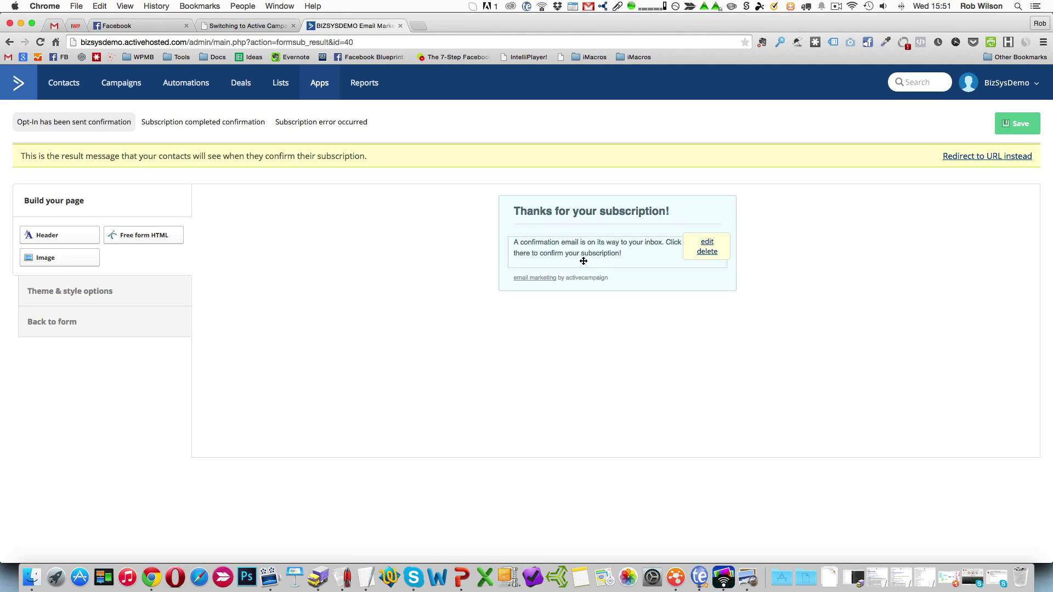
left_click(193, 123)
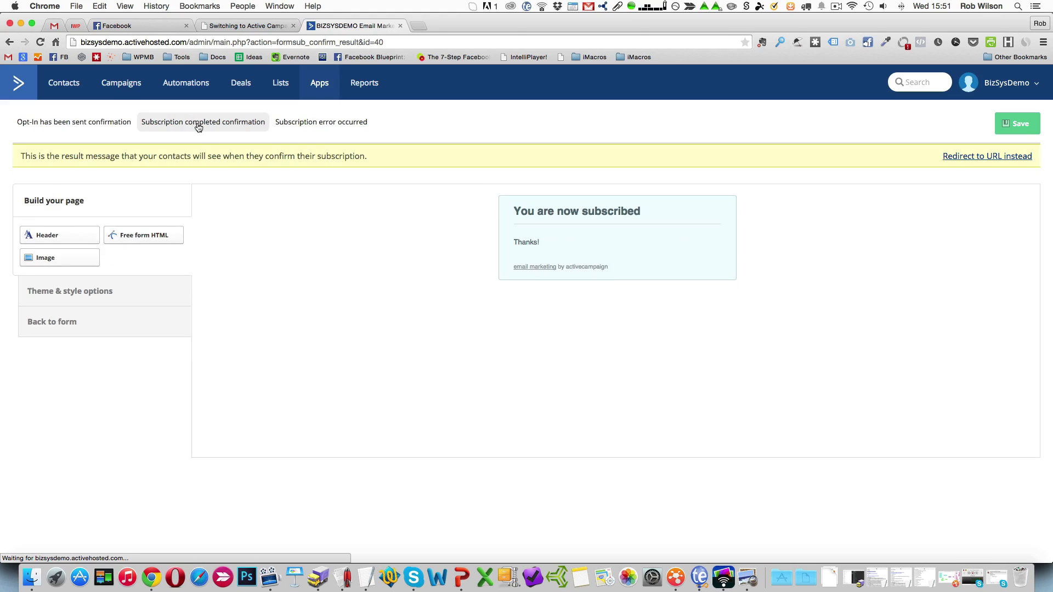
mouse_move(573, 234)
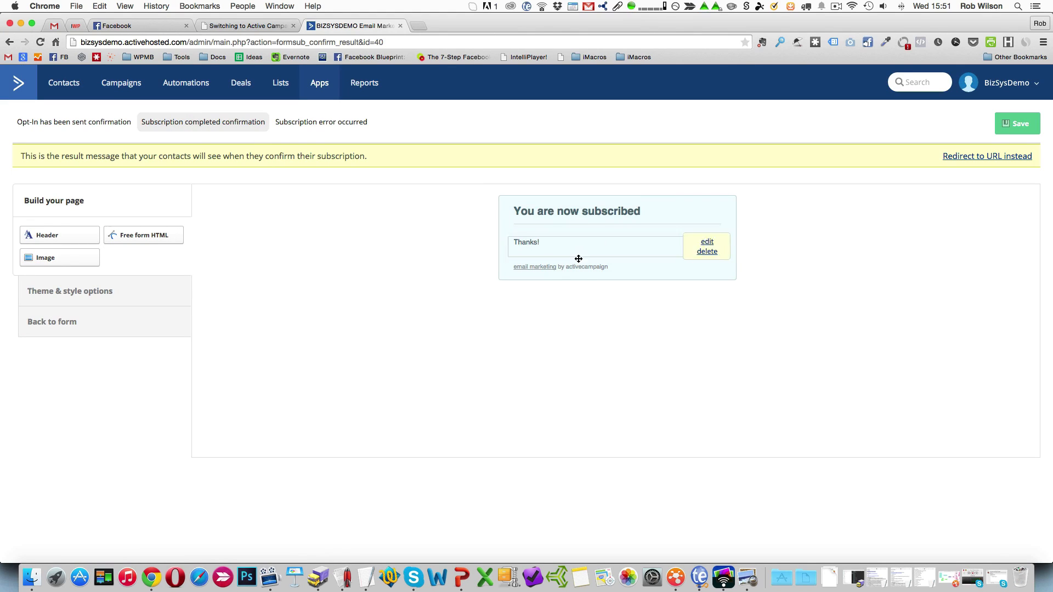
left_click(333, 122)
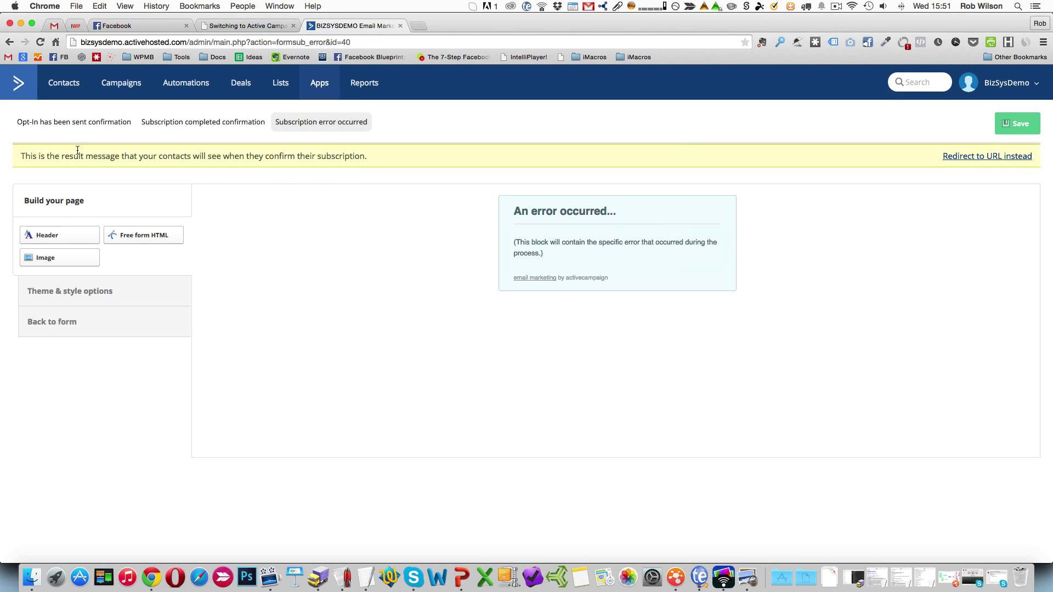
Check the URL redirect option for the subscription completed page and revisit the opt-in sent confirmation page.
left_click(181, 125)
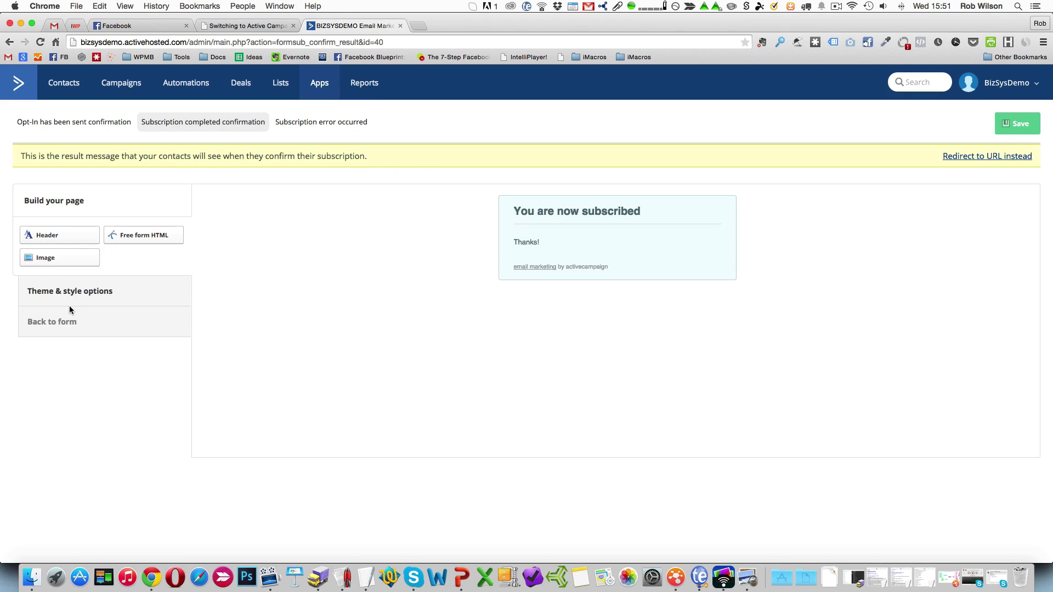
left_click(968, 160)
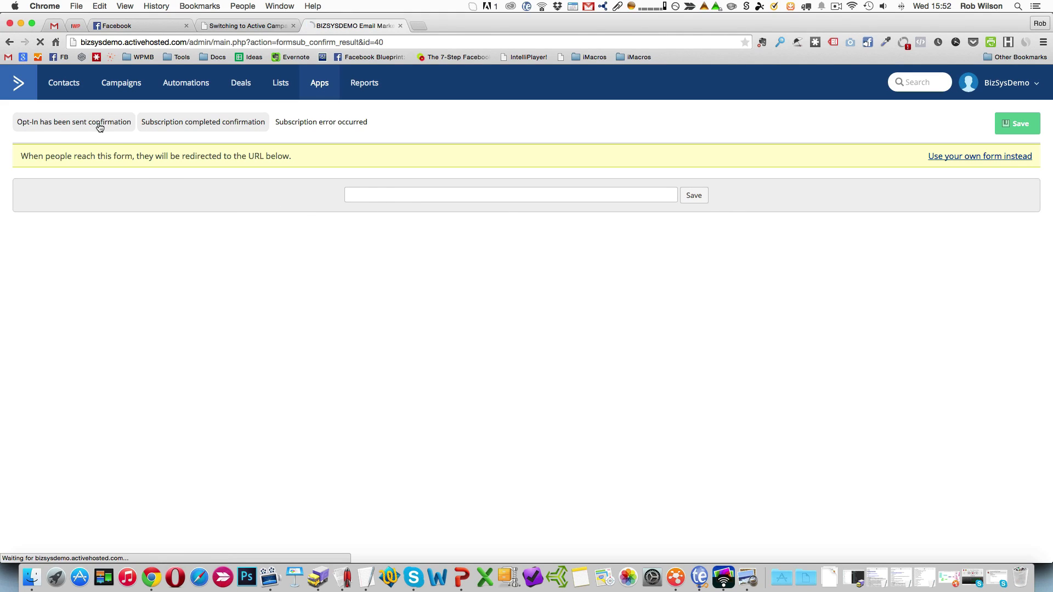
left_click(210, 125)
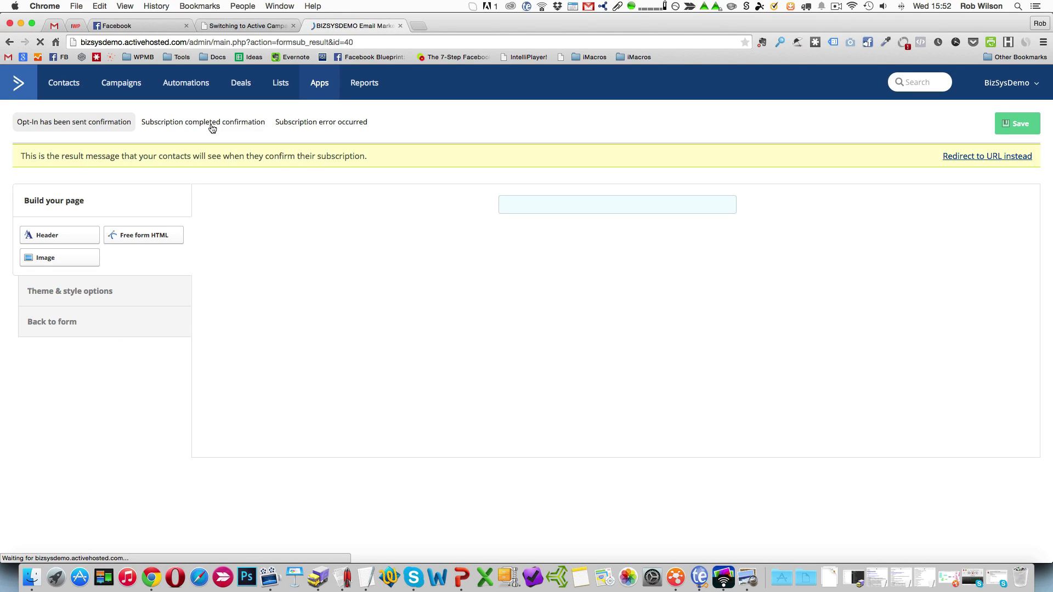
Open the forms of the Lead Magnet A list, preview Lead Magnet A Form, and close the preview after highlighting its address.
left_click(282, 88)
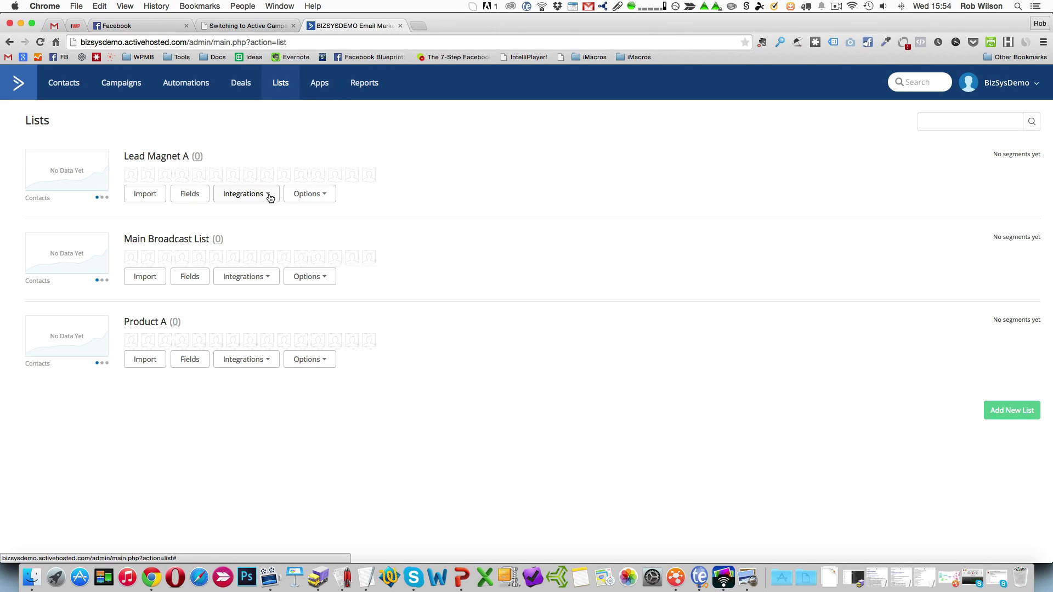
left_click(269, 196)
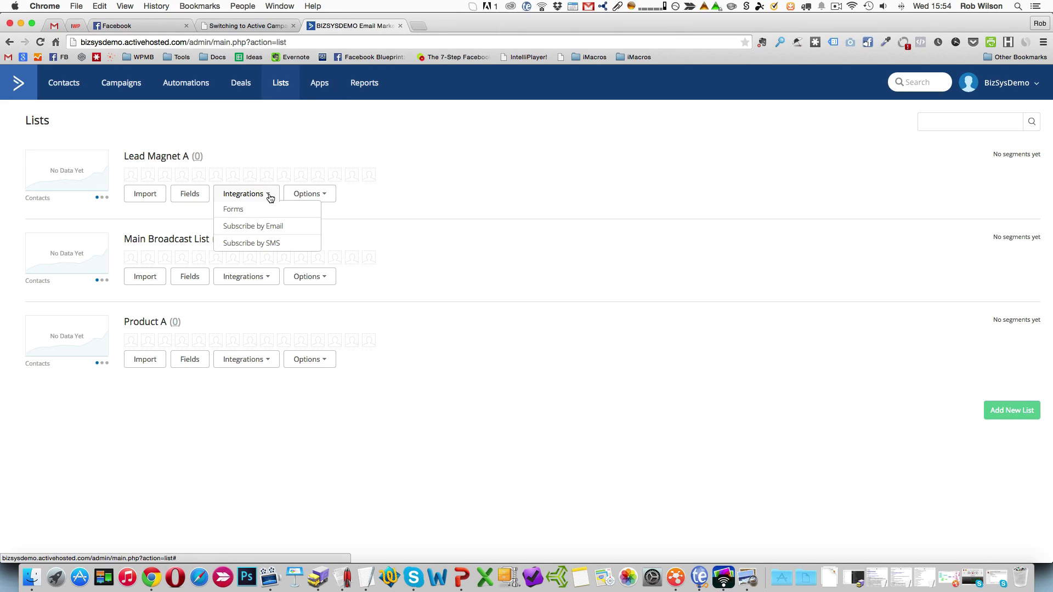
left_click(251, 210)
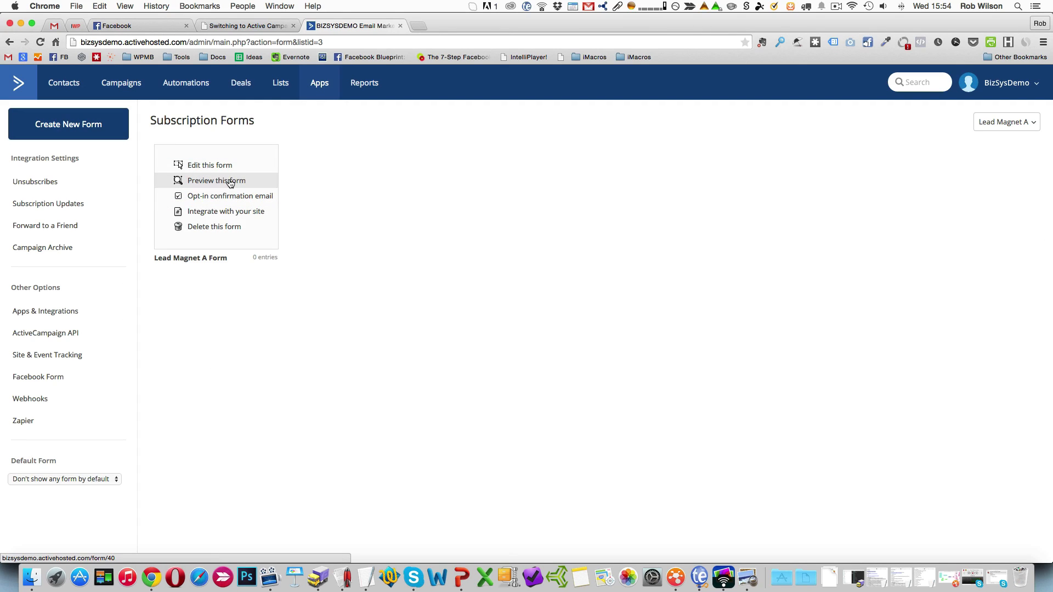
left_click(230, 182)
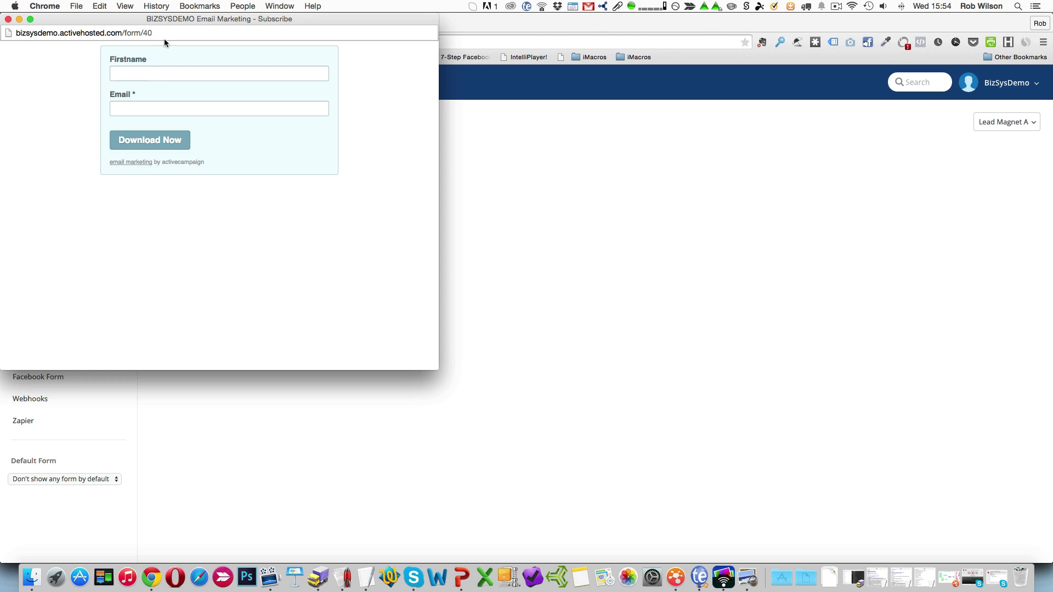
left_click_drag(156, 33, 1, 33)
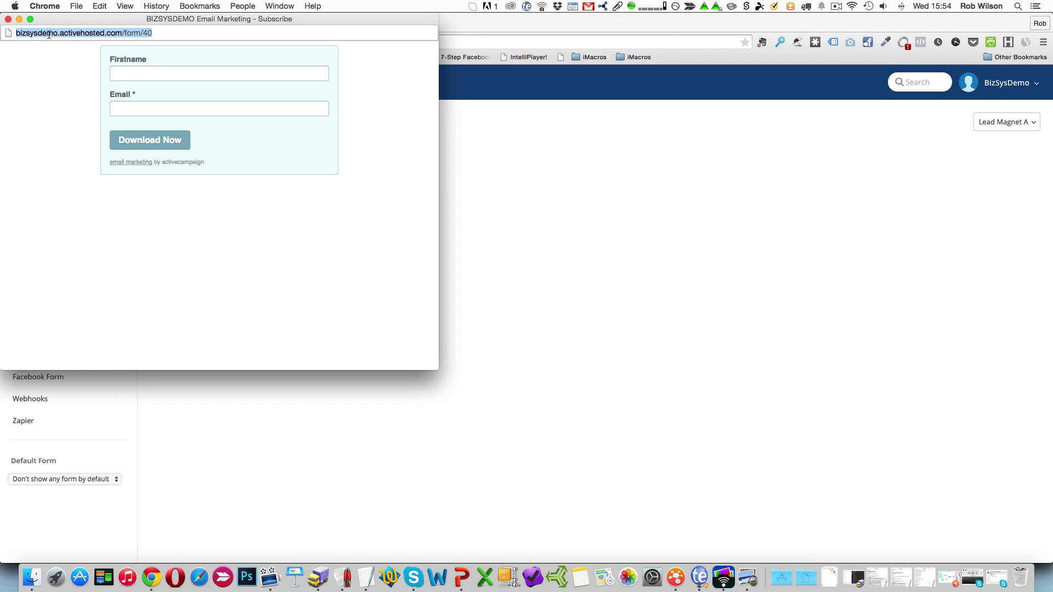
left_click(8, 20)
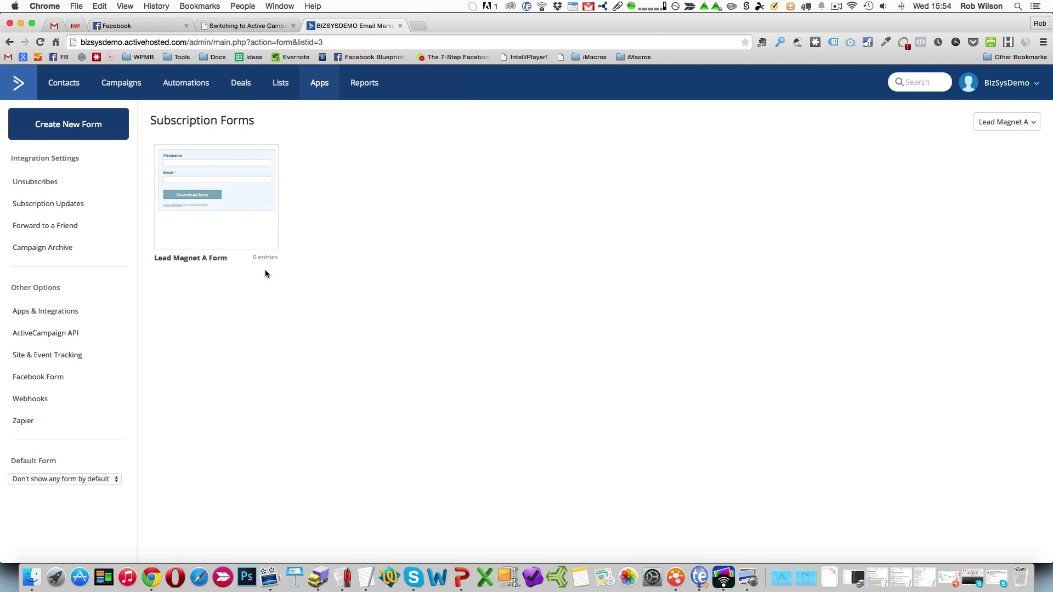
Open the site integration options of Lead Magnet A Form, view the form through its link, and go back.
left_click(223, 216)
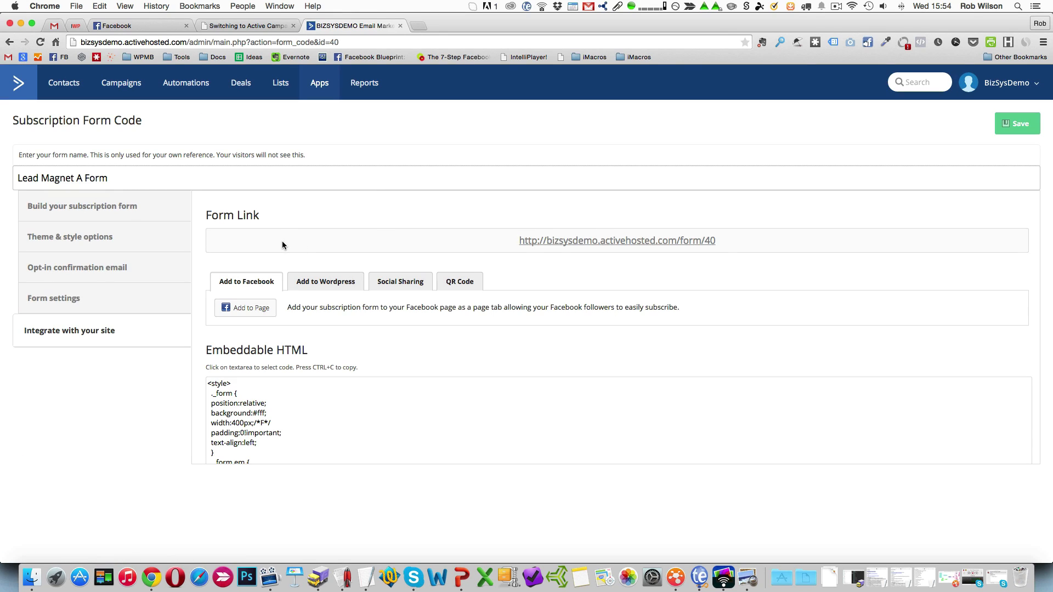
left_click(704, 243)
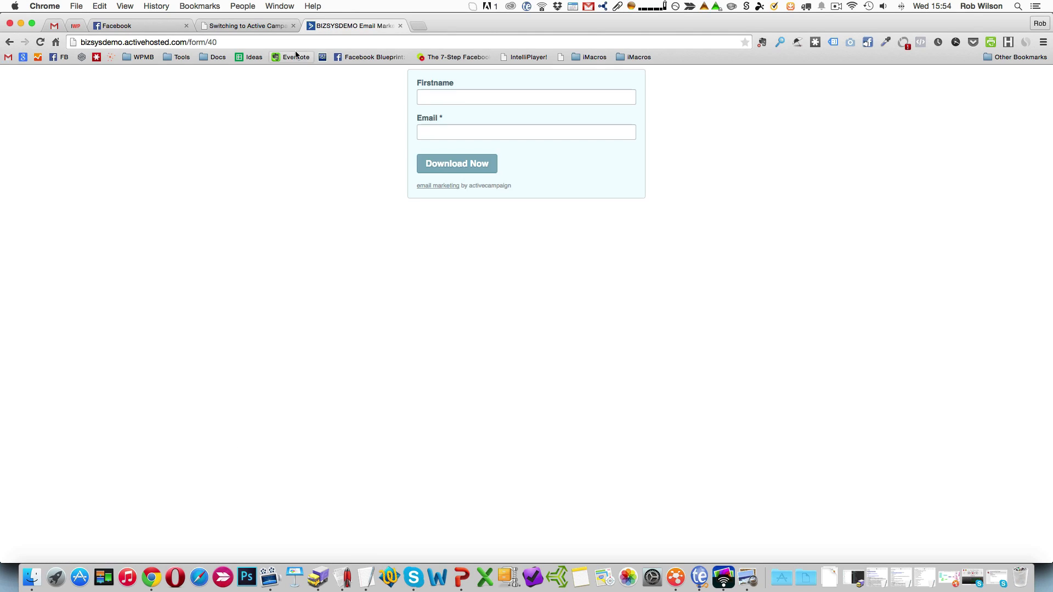
left_click(9, 42)
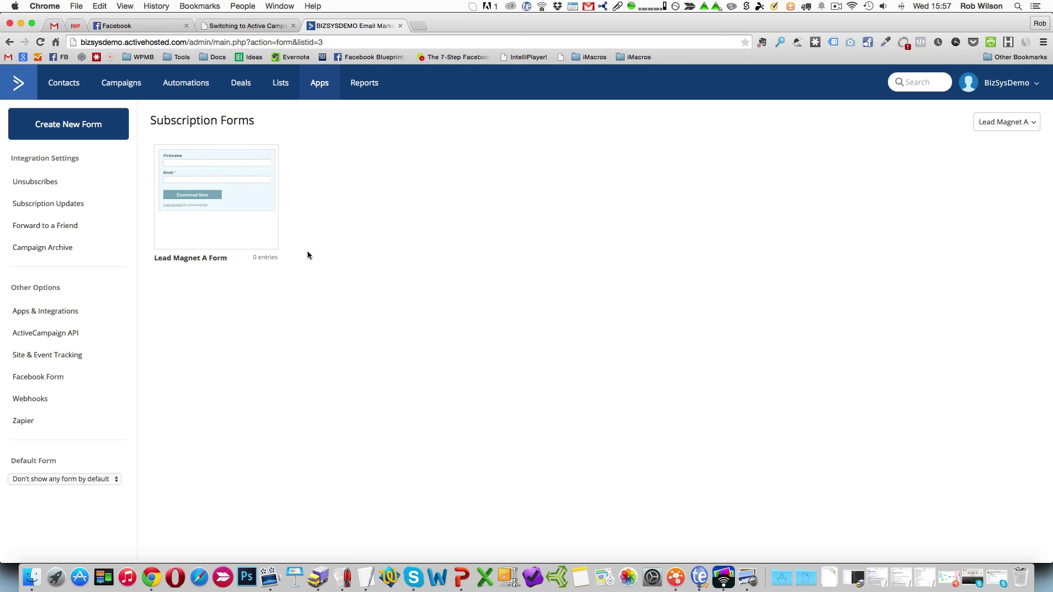
Open Lead Magnet A Form for editing, try its theme styles, and apply the plain theme with no background.
mouse_move(267, 196)
left_click(209, 166)
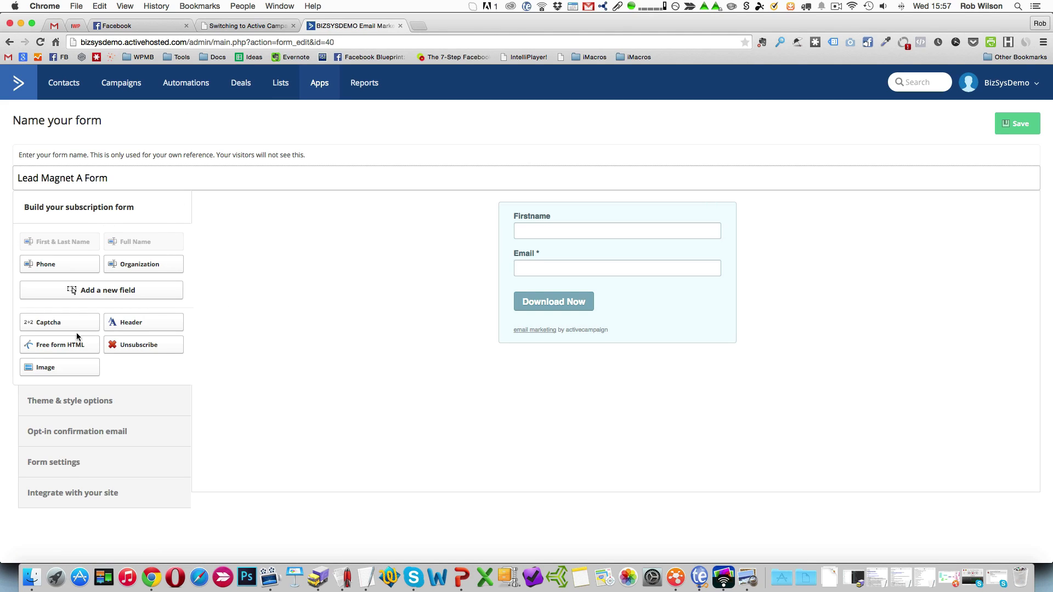
left_click(80, 401)
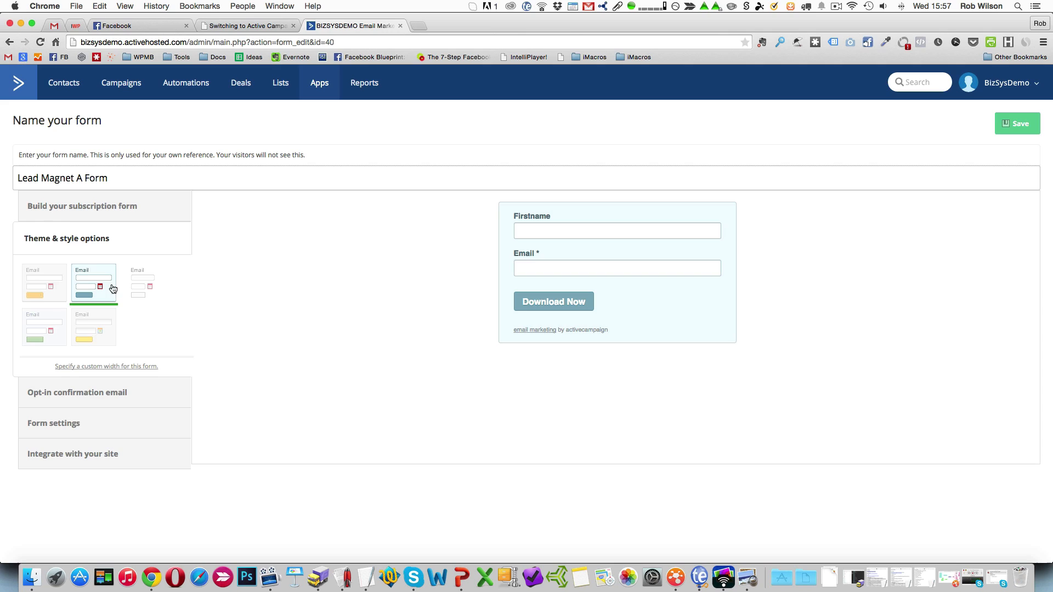
left_click(46, 297)
left_click(52, 339)
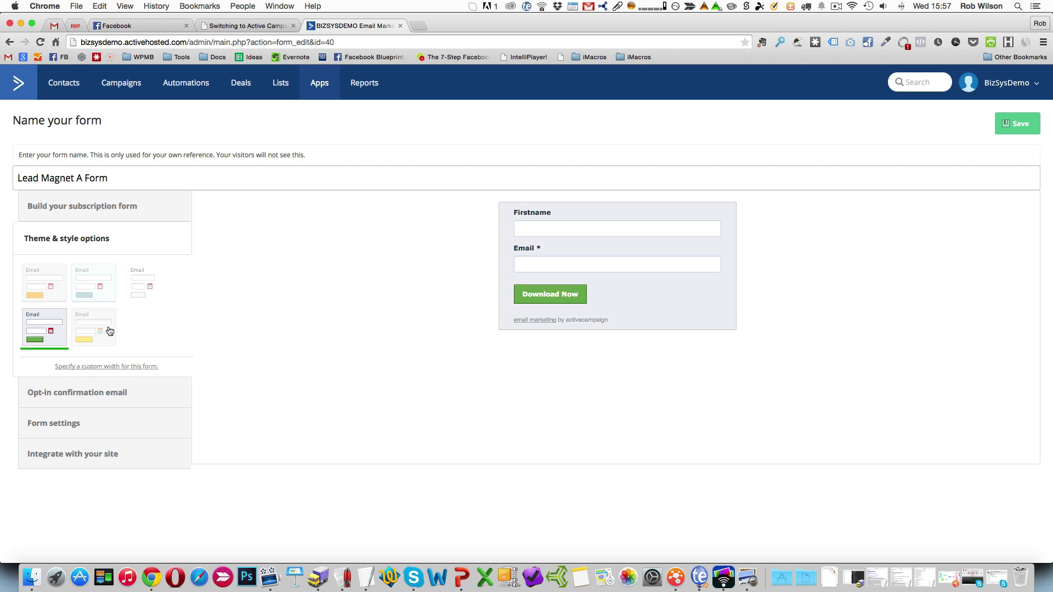
left_click(110, 330)
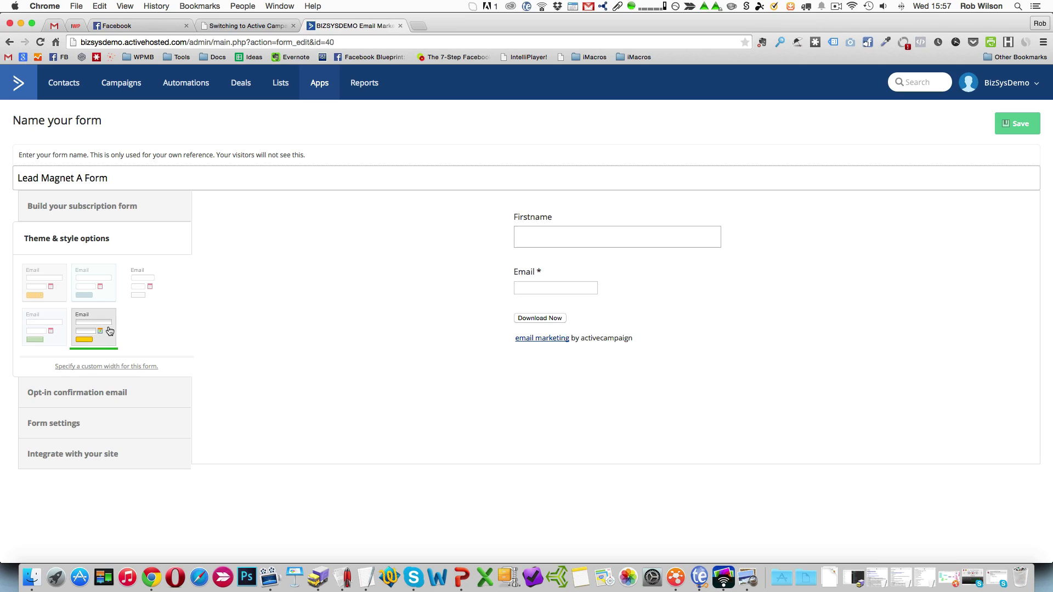
left_click(140, 286)
Specify a custom form width, trying 400 pixels first and then setting it to 220 pixels.
left_click(129, 367)
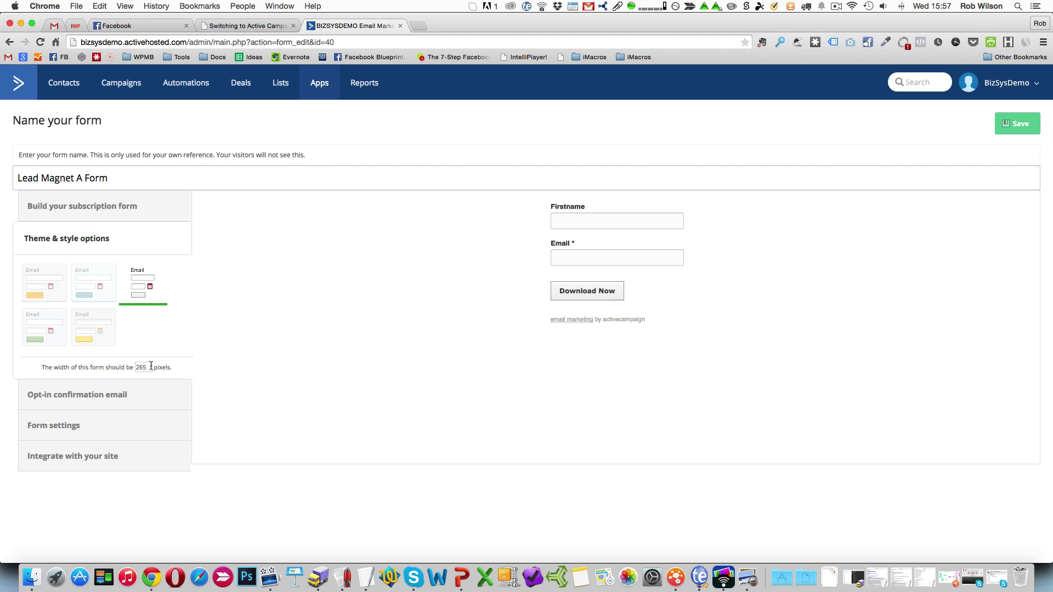
double_click(141, 366)
type("400")
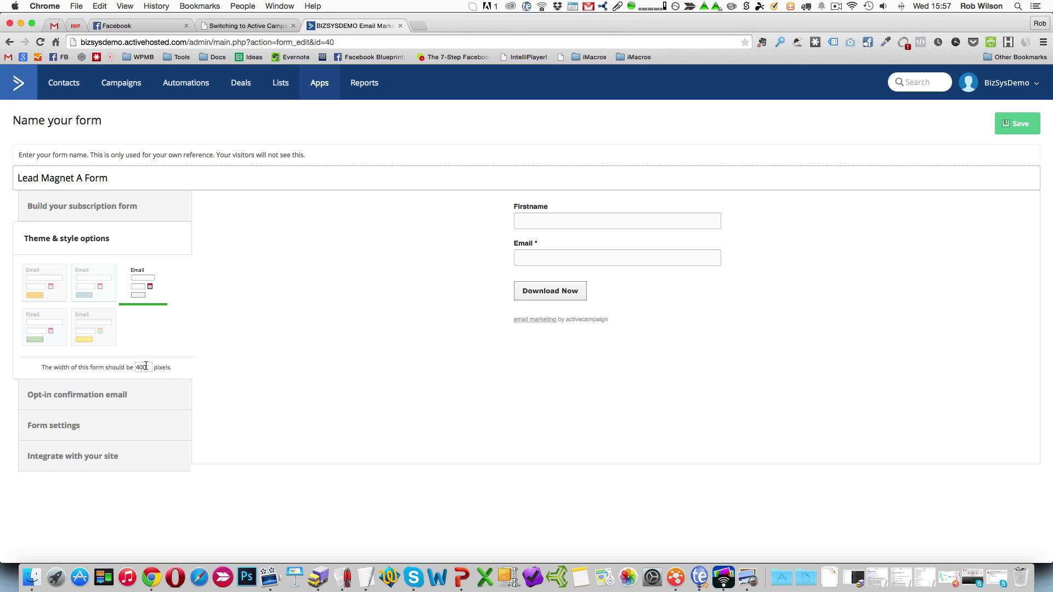
left_click_drag(147, 365, 122, 366)
type("220")
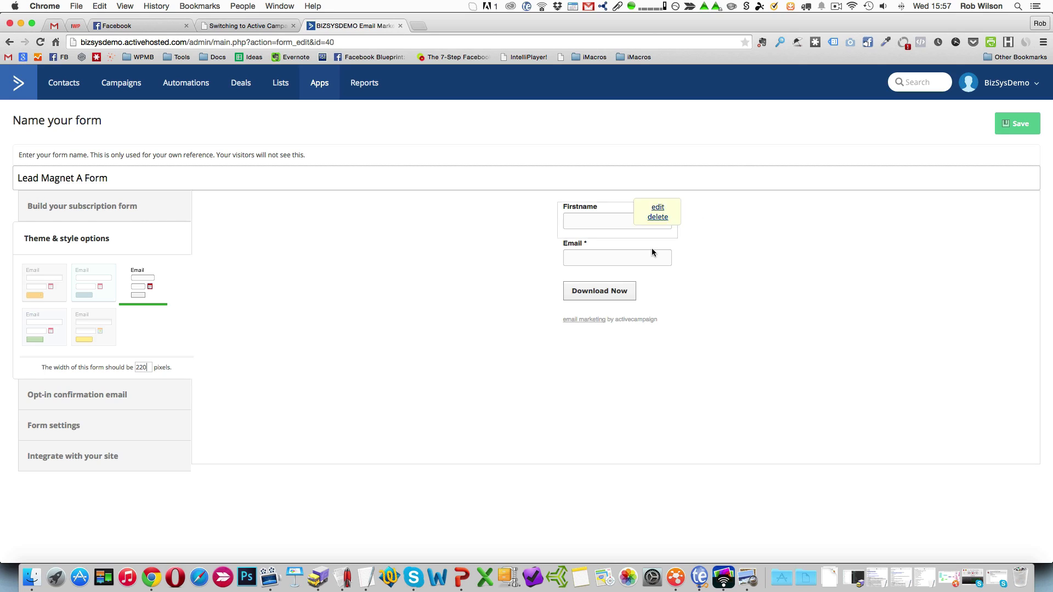
mouse_move(650, 197)
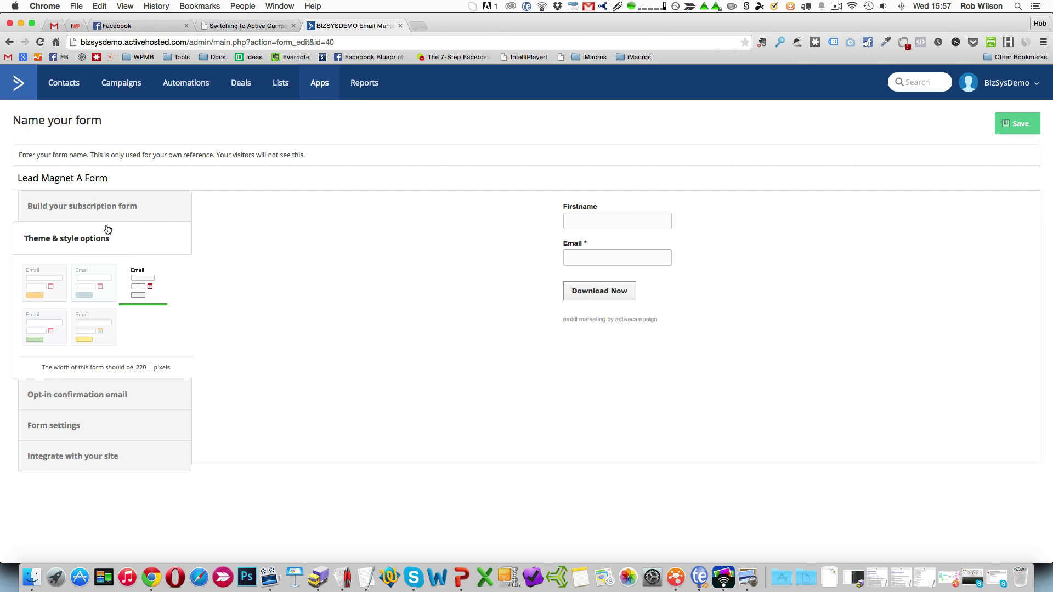
Add a header element to the form and move it above the Firstname field.
left_click(106, 207)
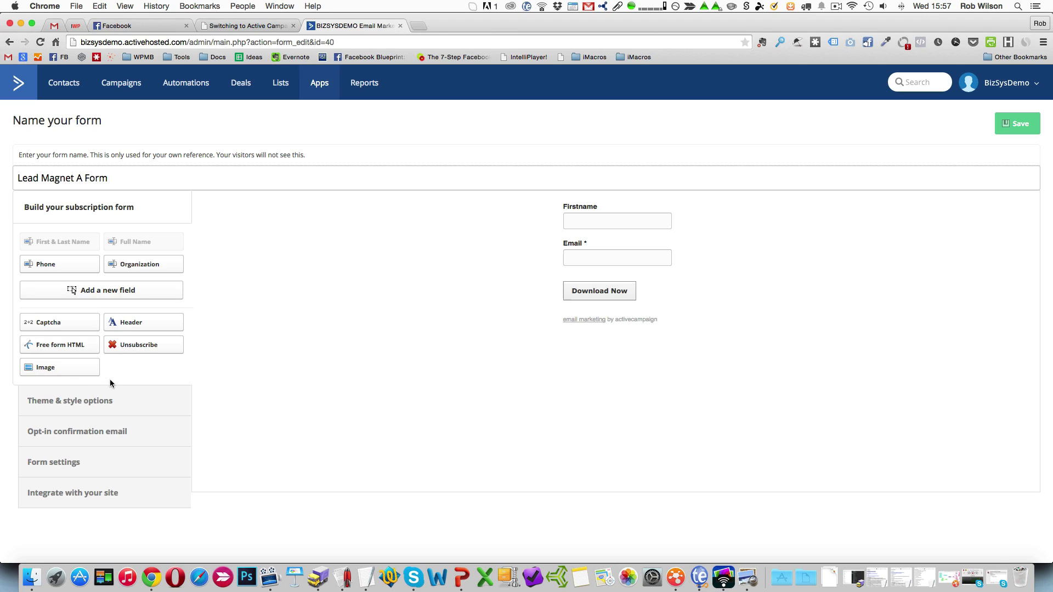
left_click(147, 326)
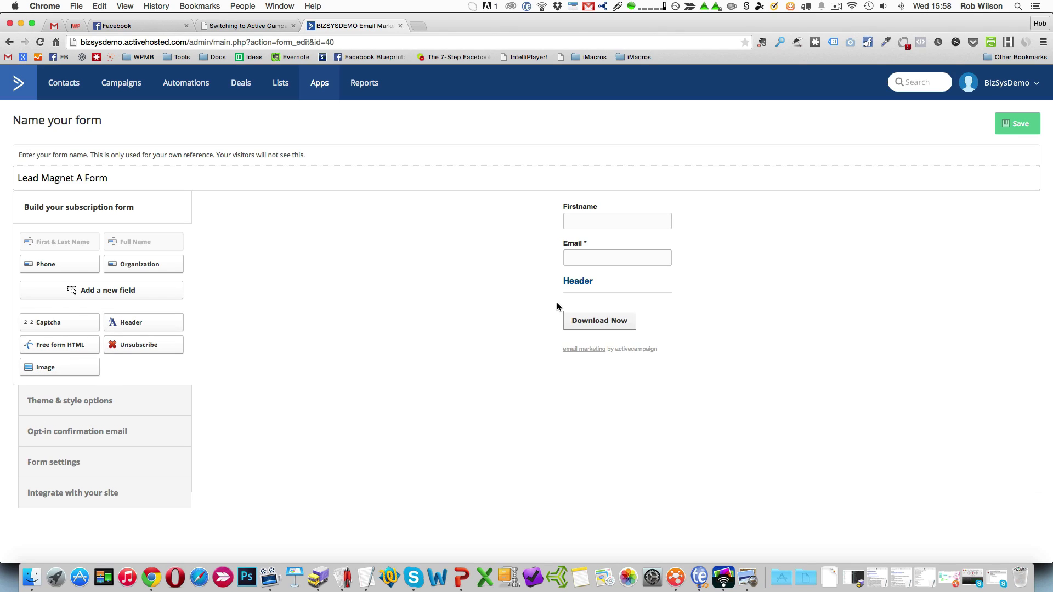
mouse_move(581, 283)
left_click_drag(581, 283, 585, 205)
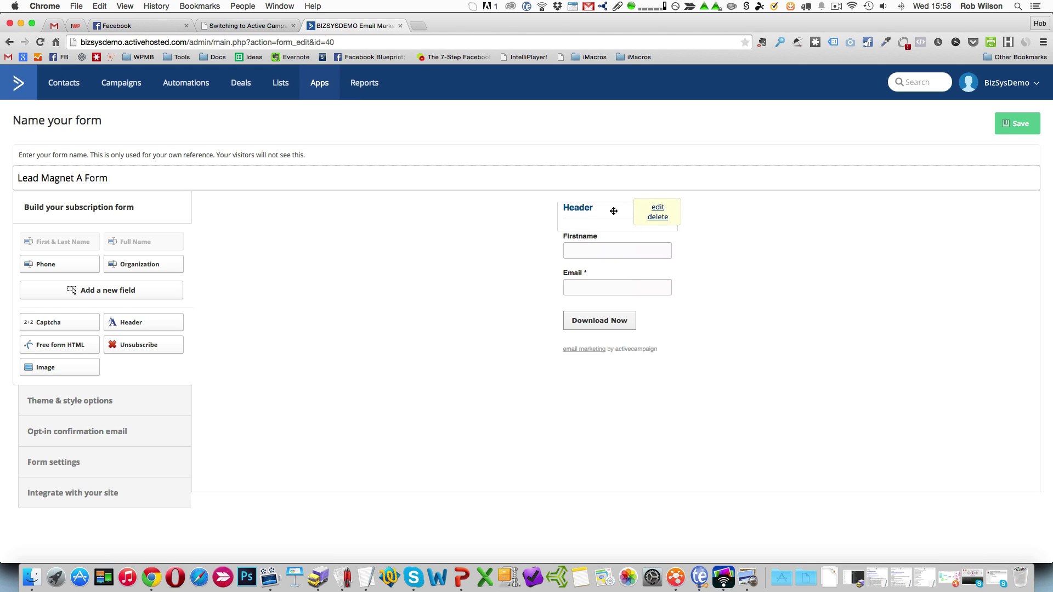
Change the header's text to Free Download and update the form.
left_click(658, 208)
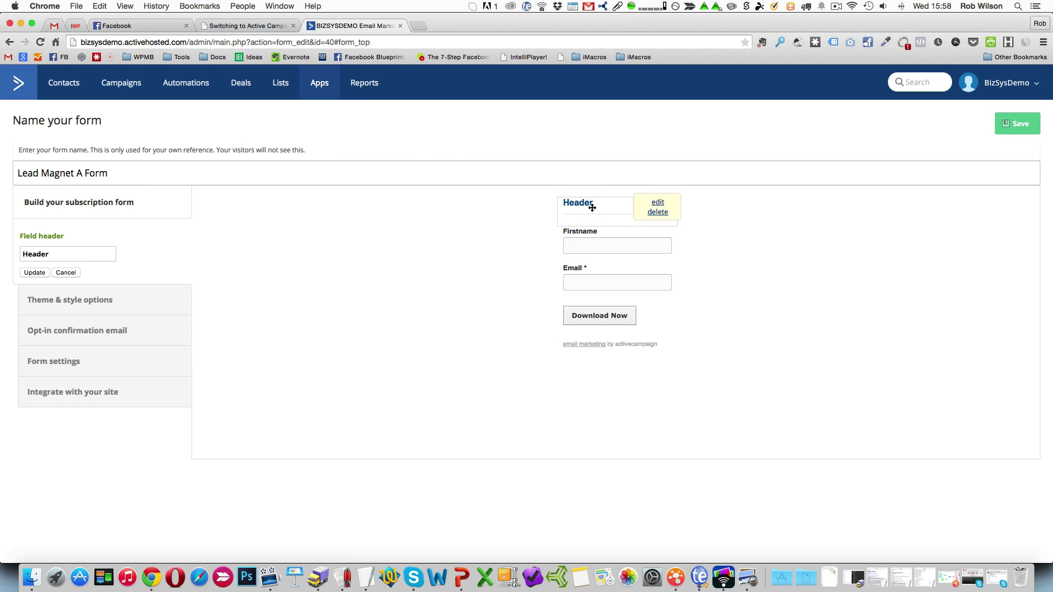
left_click_drag(89, 252, 2, 251)
type("S")
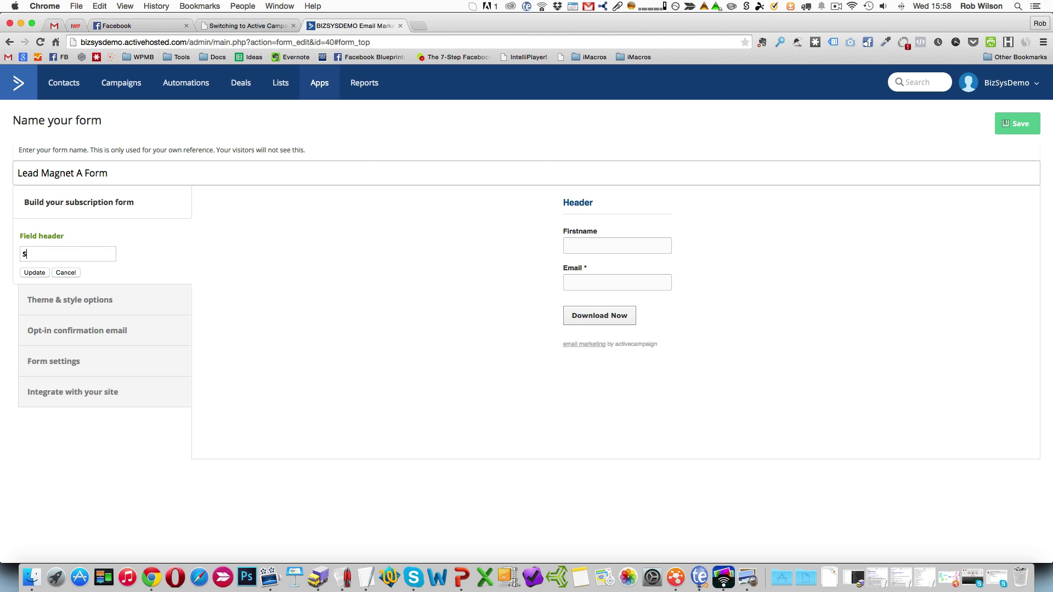
type("ree Download")
left_click(35, 272)
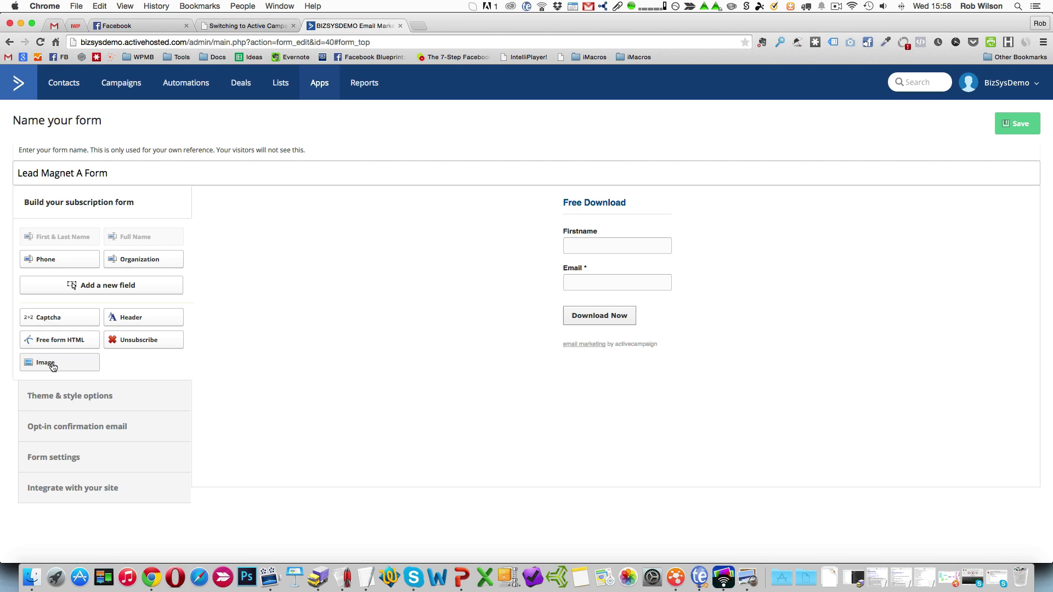
Add an image element to the form and move it between the Free Download header and the Firstname field.
left_click_drag(52, 366, 93, 358)
left_click(86, 369)
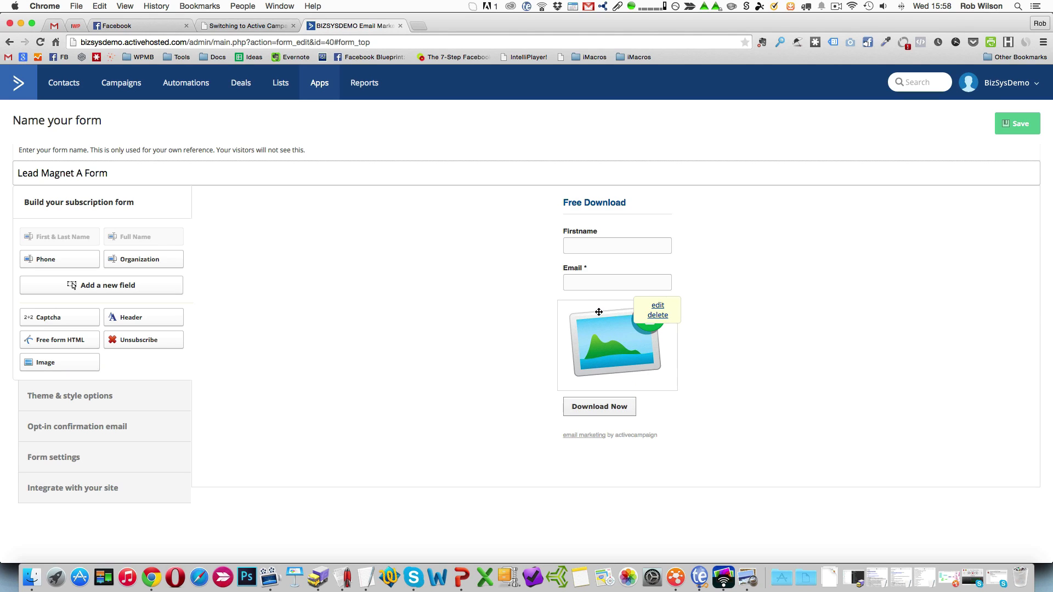
left_click_drag(599, 312, 630, 253)
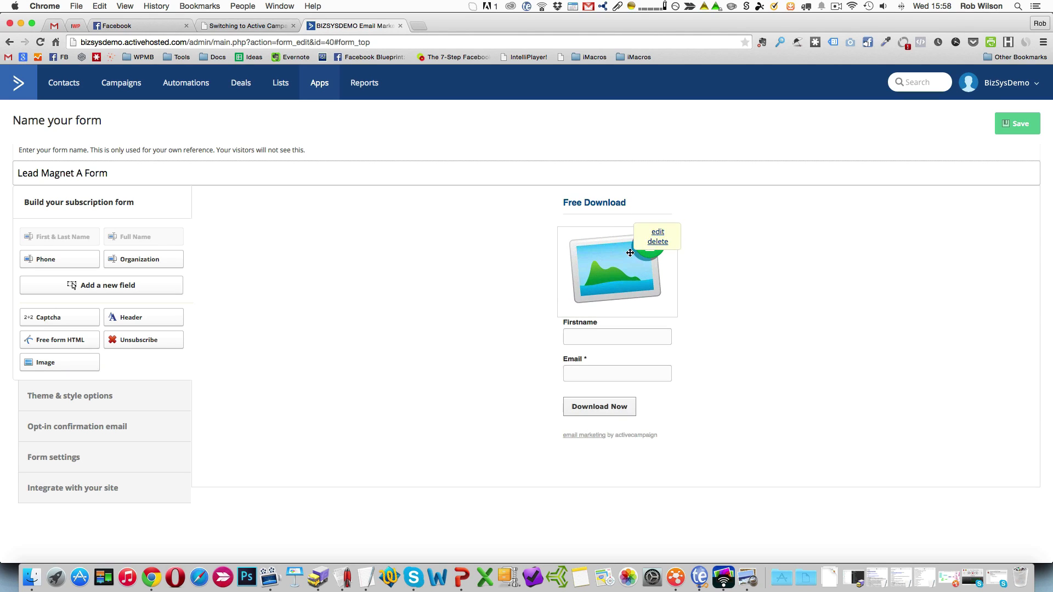
Choose the book cover file for the form's image element and update the form.
left_click(657, 232)
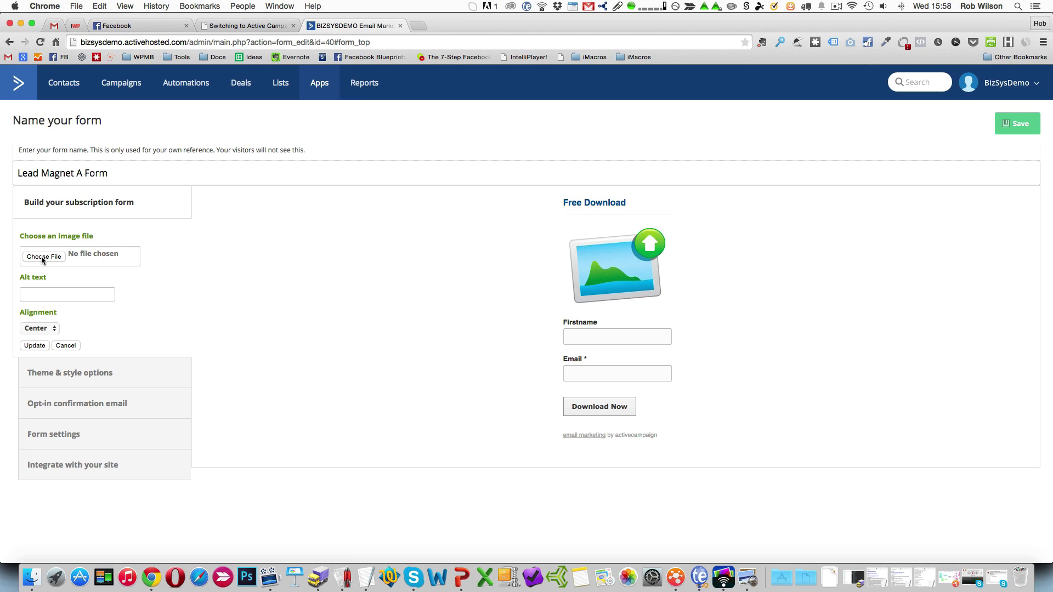
left_click(41, 256)
left_click(34, 346)
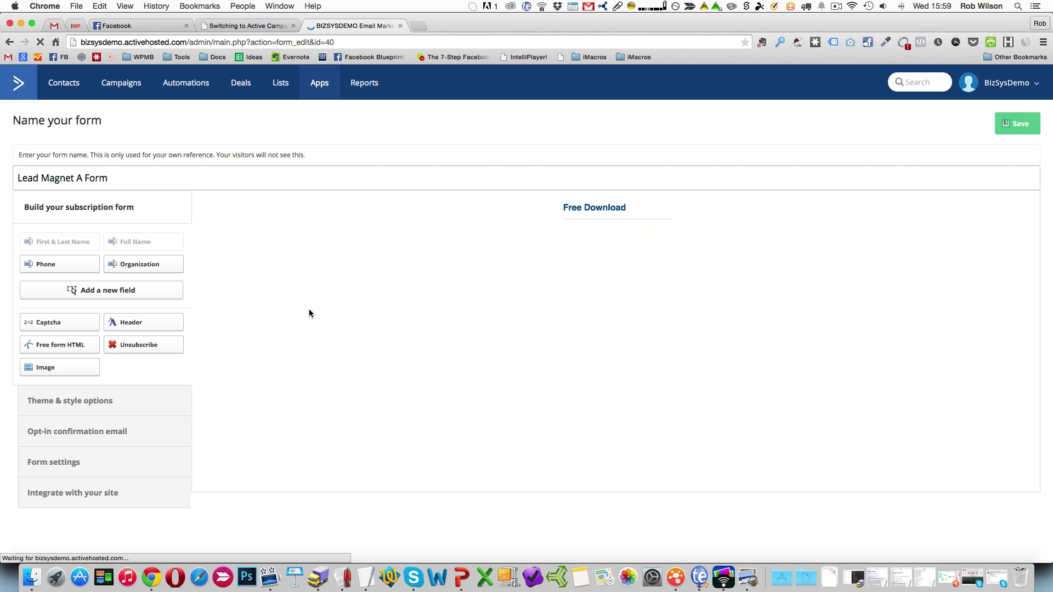
mouse_move(623, 252)
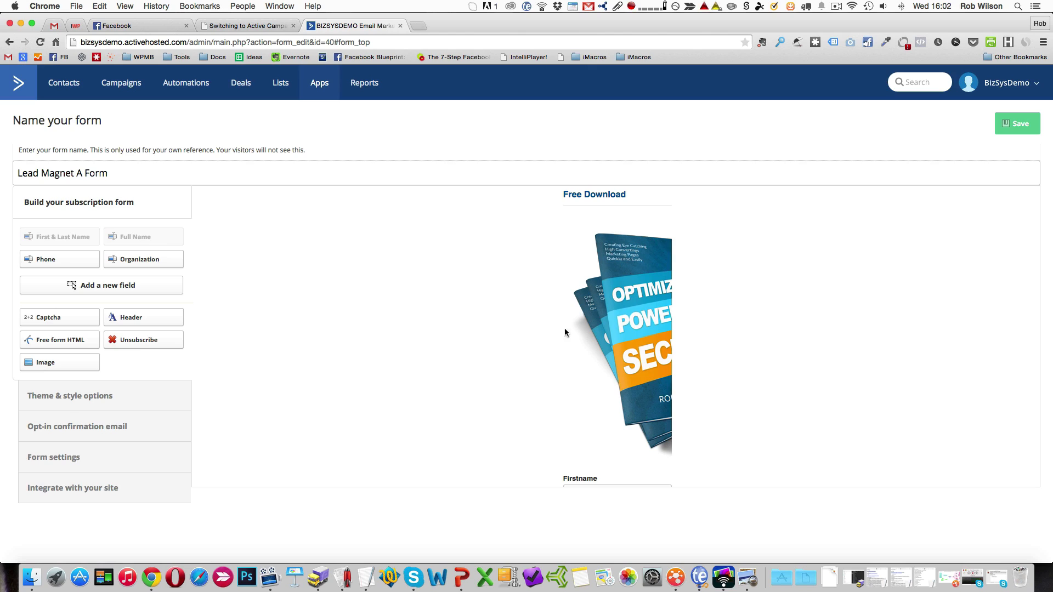
Check the form's width setting, and view the resized PowerGuide3DCover200 image in the Pixlr editor.
left_click(105, 397)
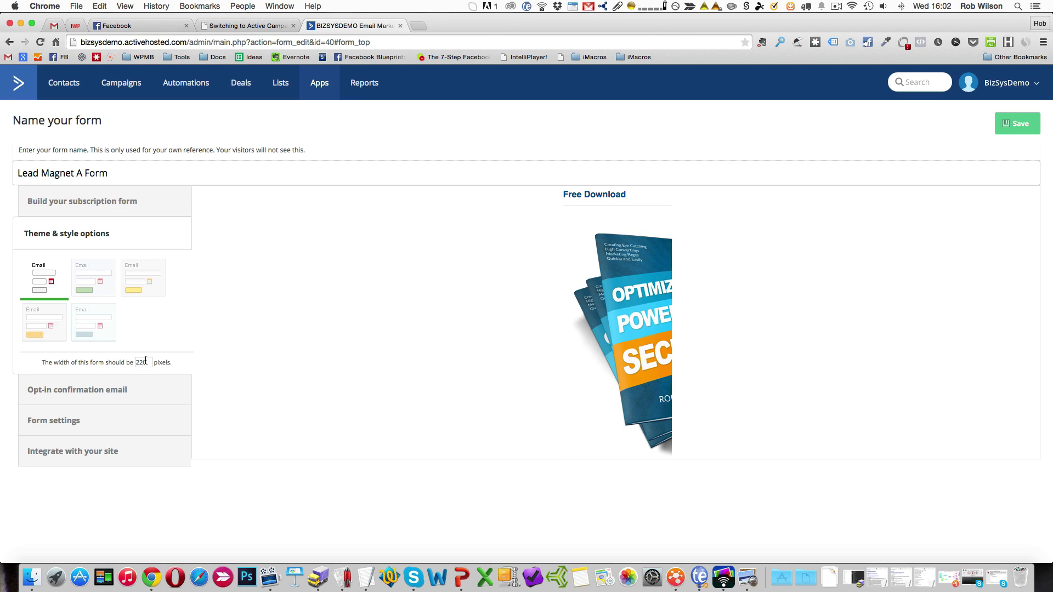
left_click(100, 209)
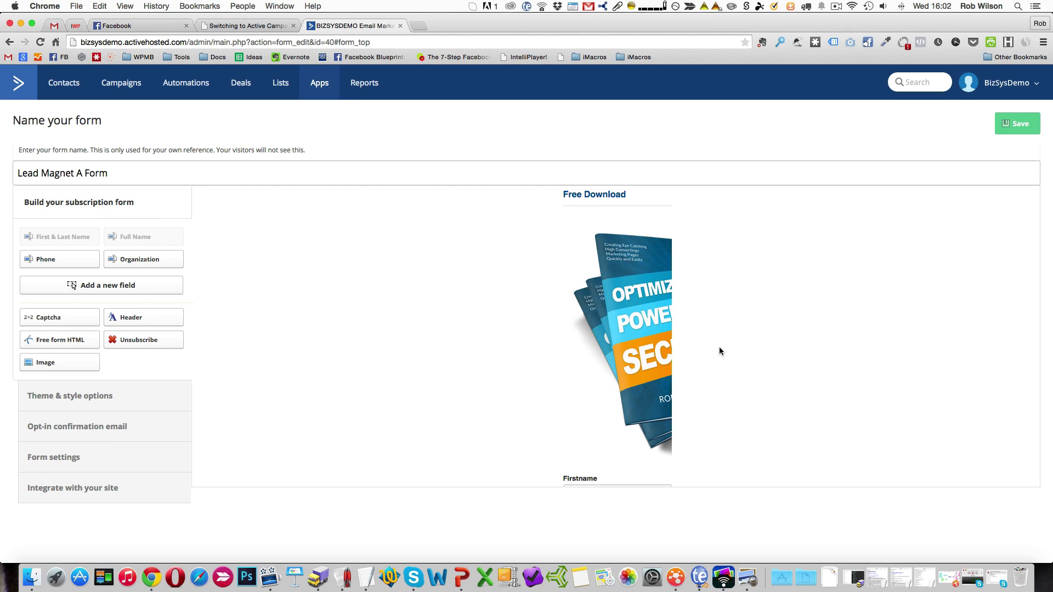
mouse_move(650, 334)
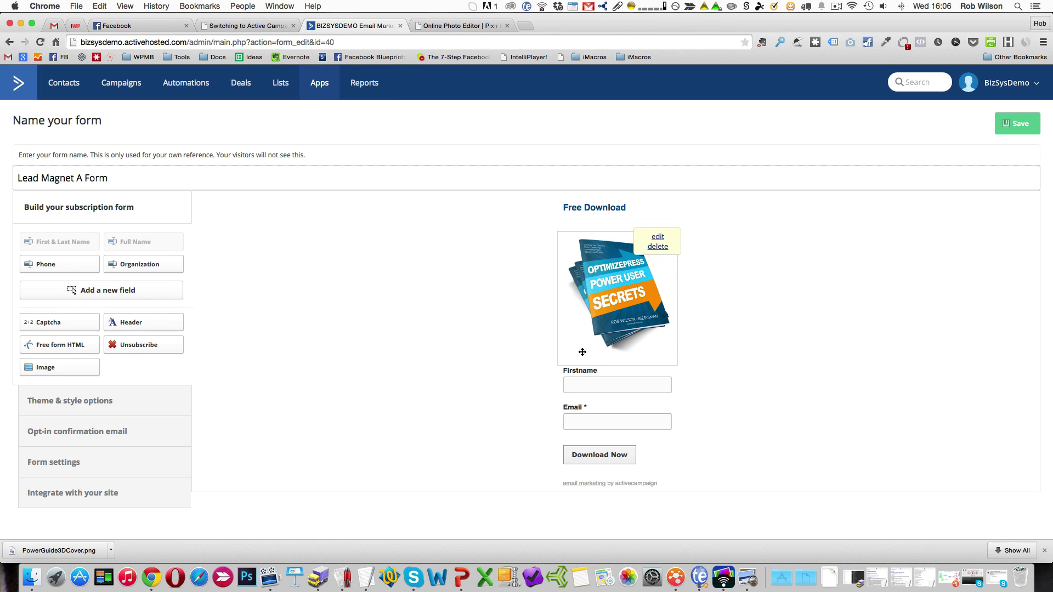
left_click(448, 26)
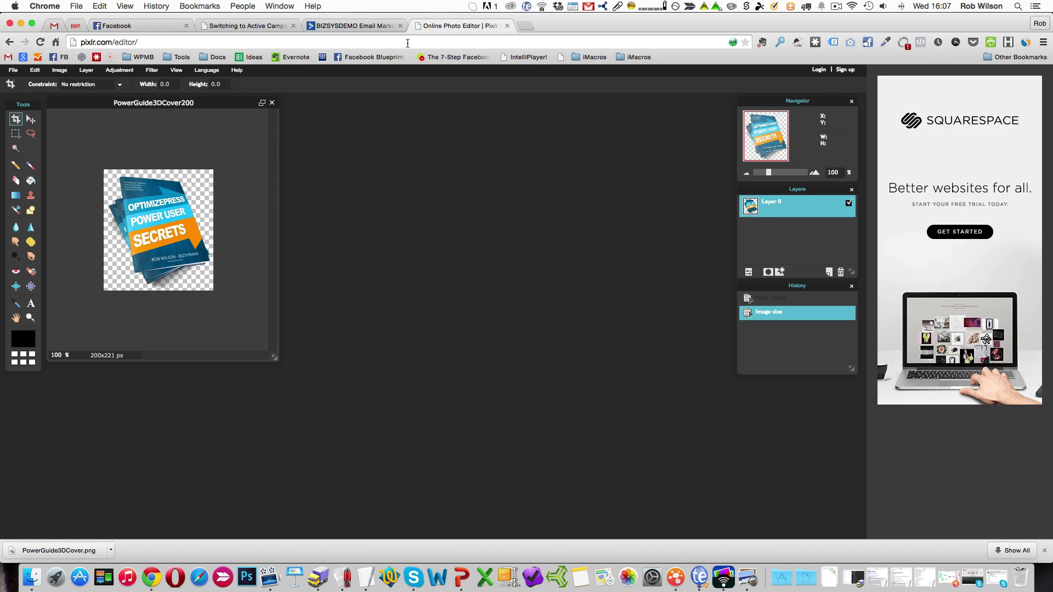
left_click(353, 26)
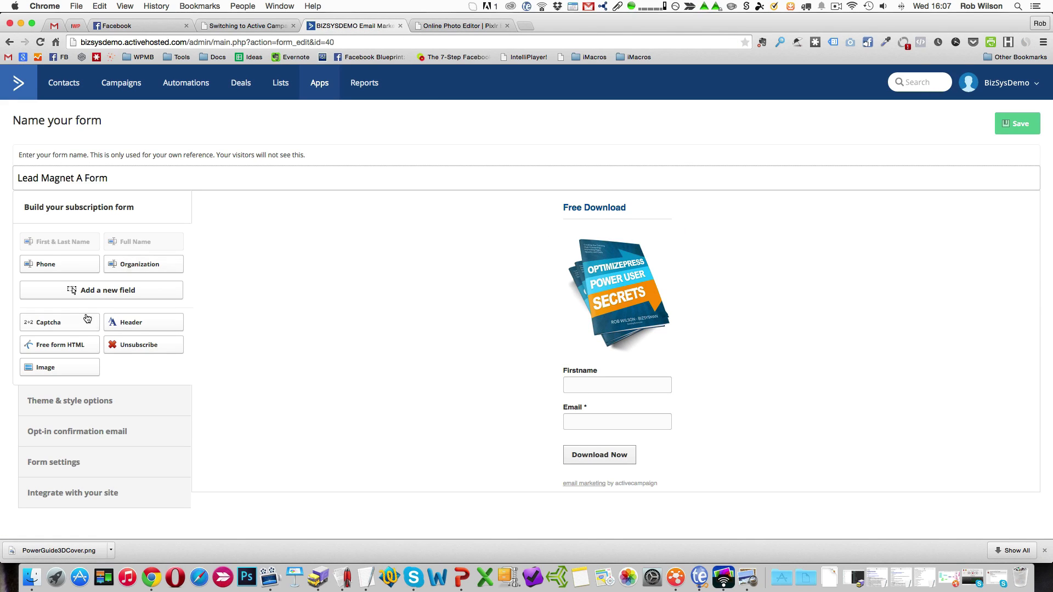
Add a free-form HTML block between the header and the book image, containing the text Reason to download.
left_click(80, 348)
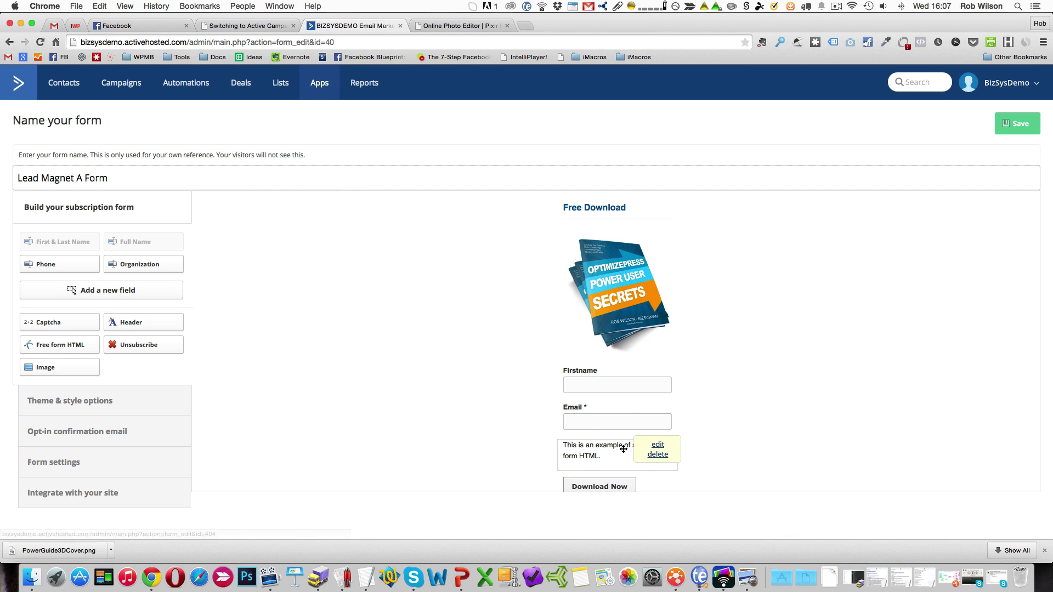
left_click_drag(602, 449, 609, 236)
left_click(656, 237)
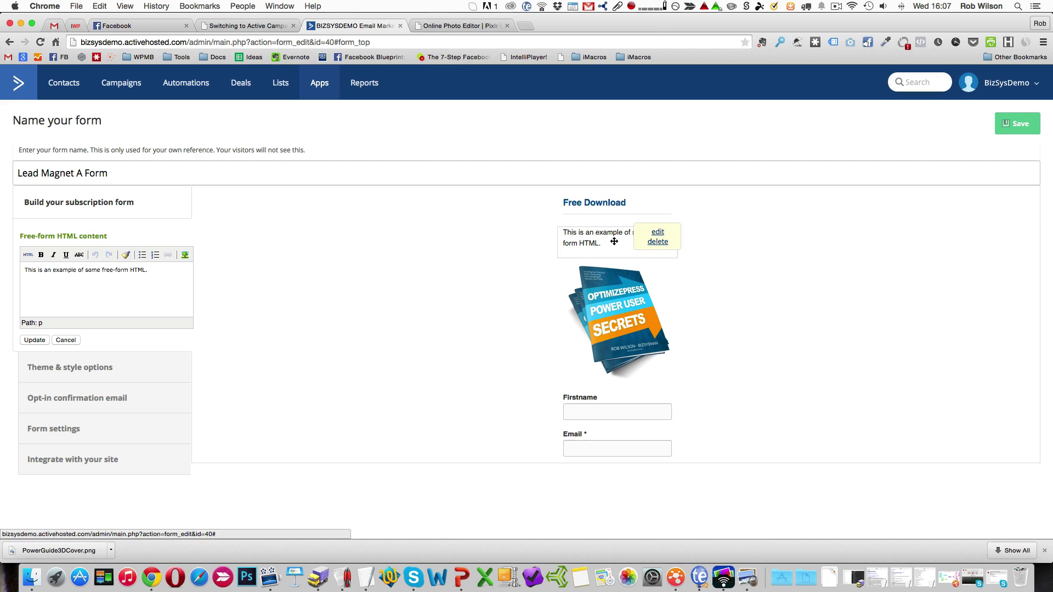
key("super+a")
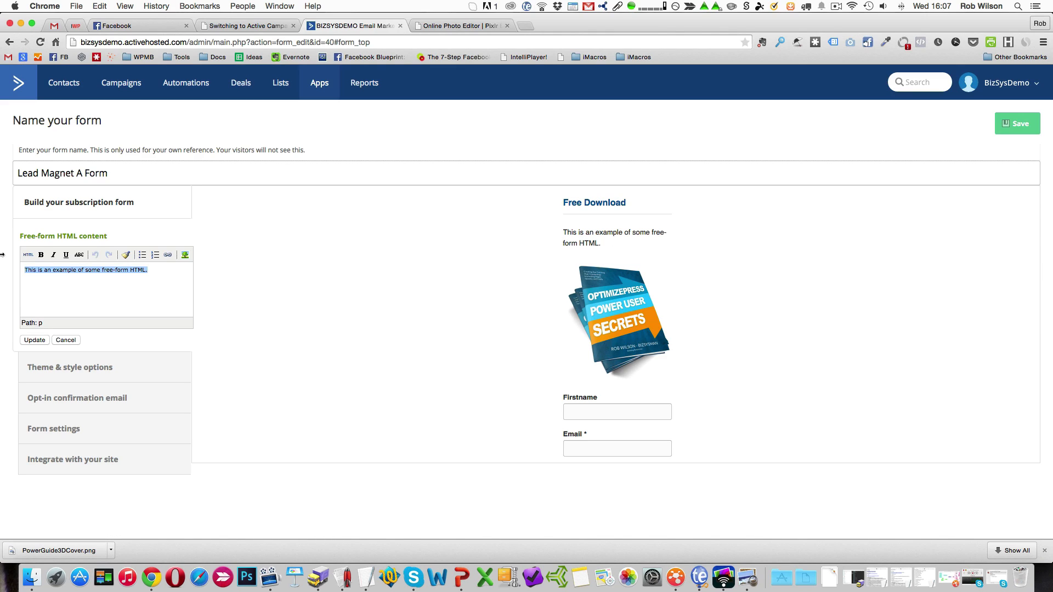
key("BackSpace")
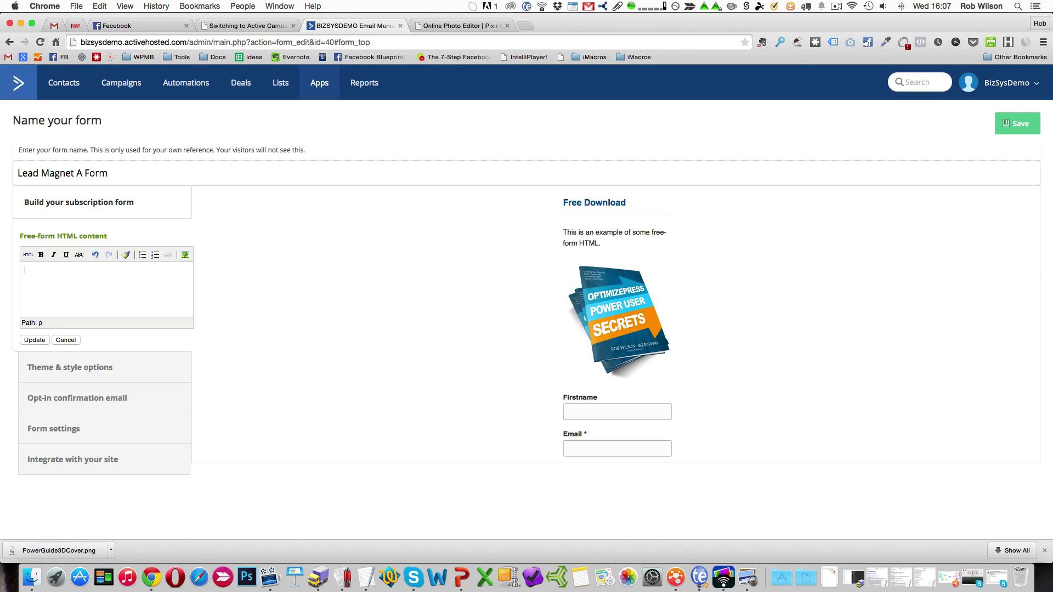
type("REason ")
type("eason ")
type("to download")
left_click(25, 340)
mouse_move(633, 235)
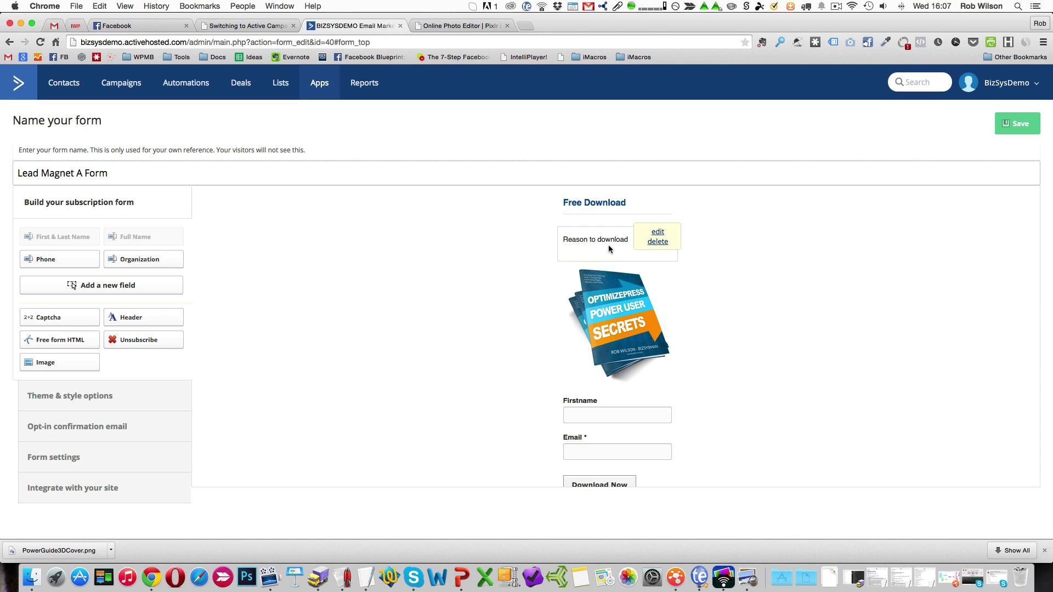
Look over the form layout, then open its site integration options and examine the embeddable HTML code.
mouse_move(616, 312)
scroll(617, 329, "down", 2)
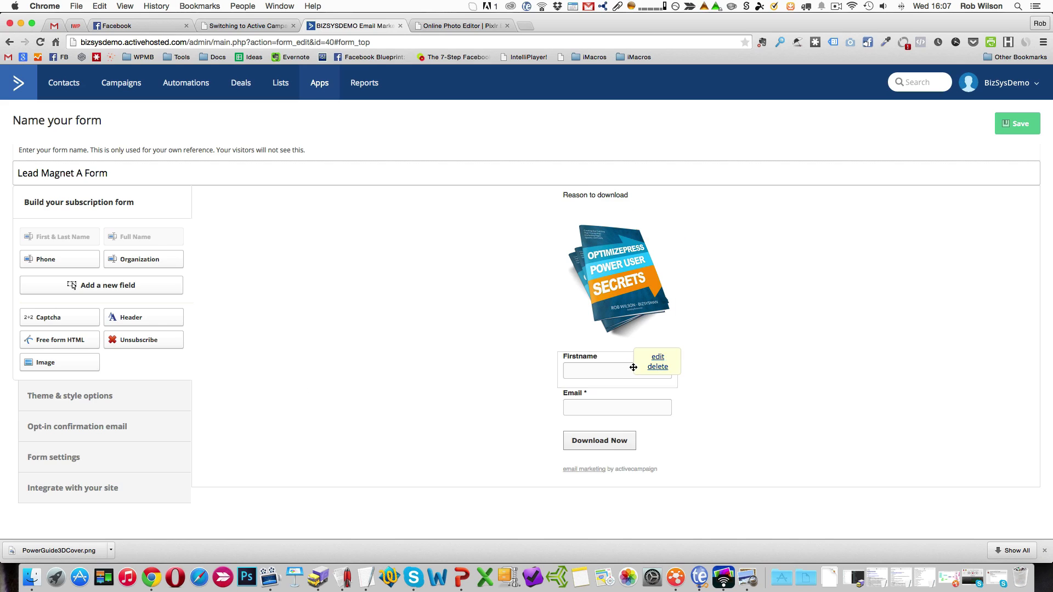
mouse_move(675, 195)
scroll(682, 251, "up", 2)
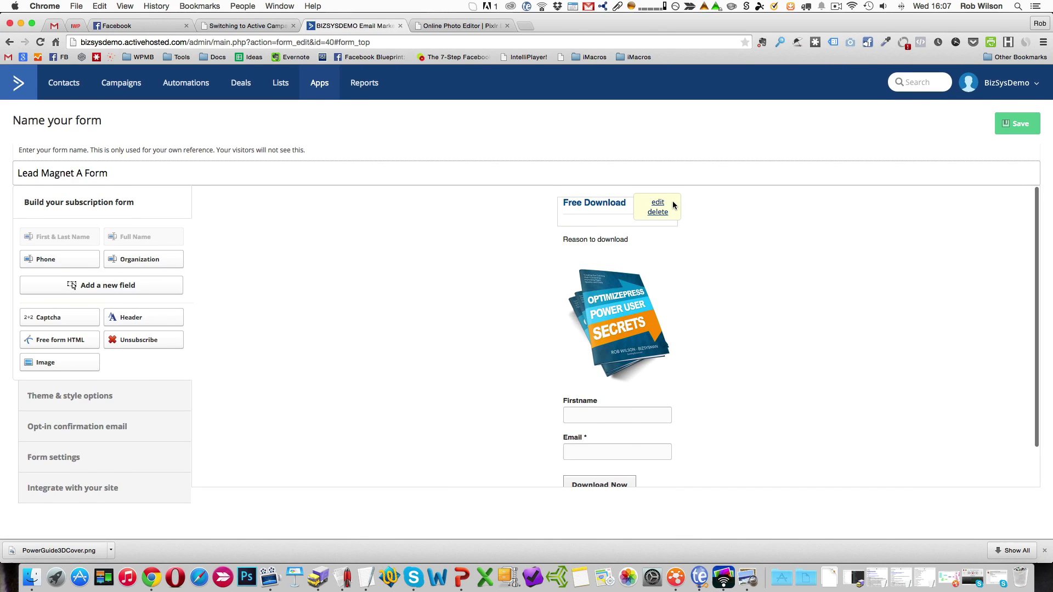
scroll(669, 478, "down", 2)
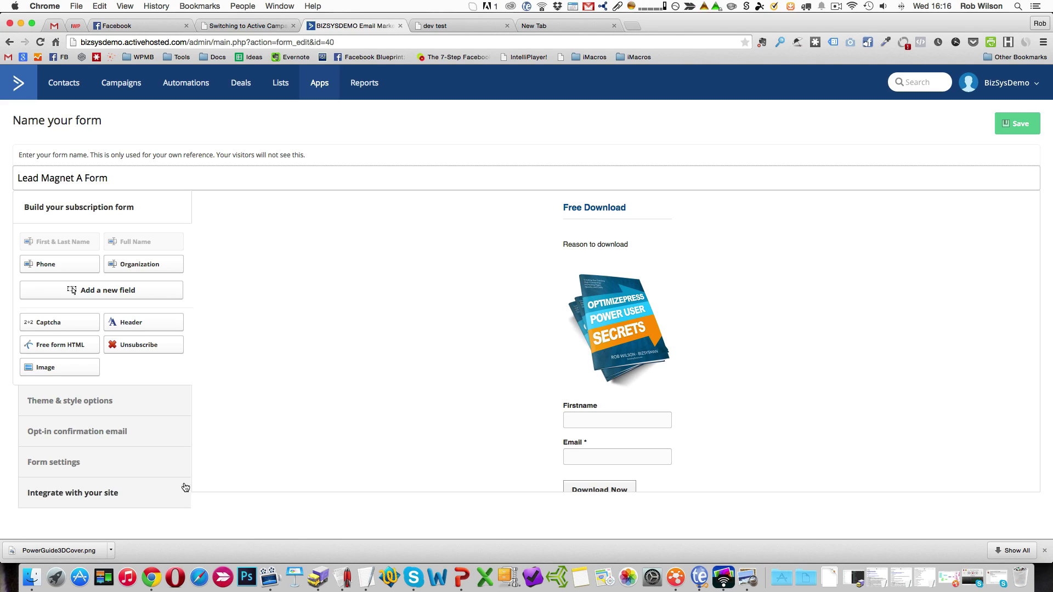
left_click(120, 498)
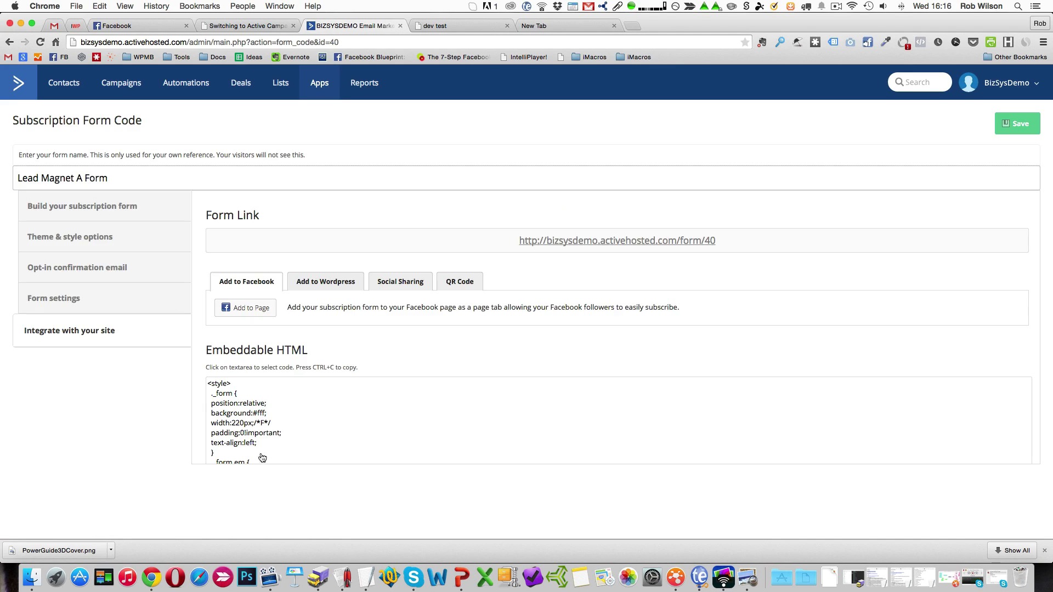
scroll(365, 397, "down", 10)
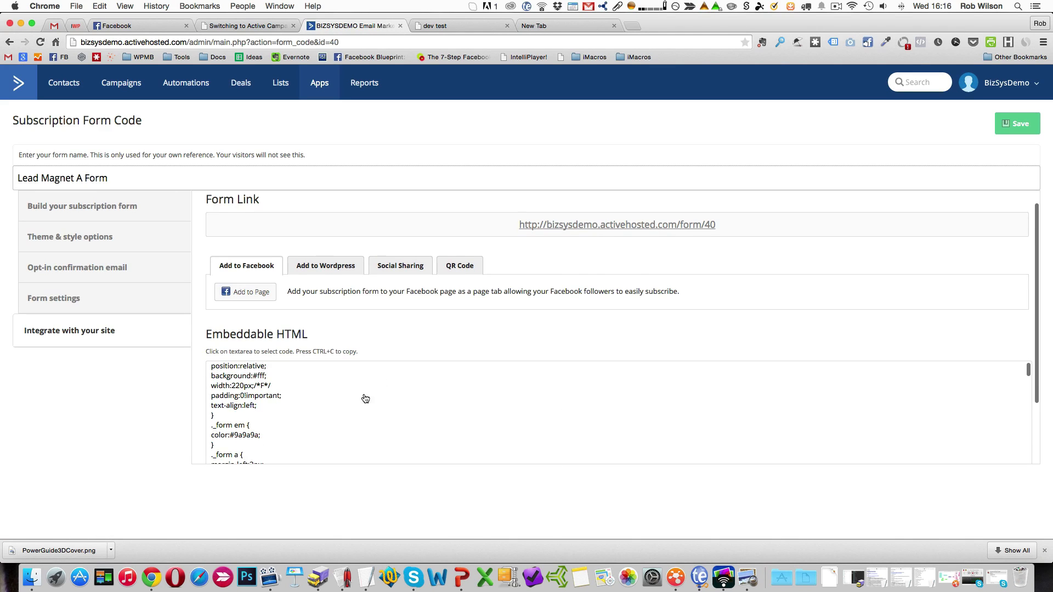
scroll(358, 411, "down", 10)
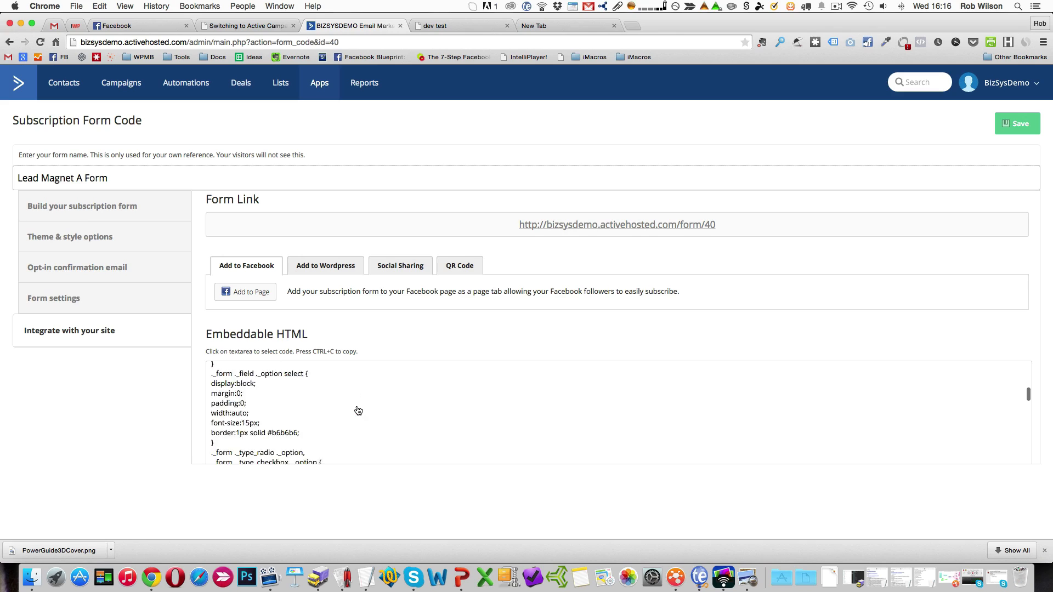
scroll(332, 411, "down", 5)
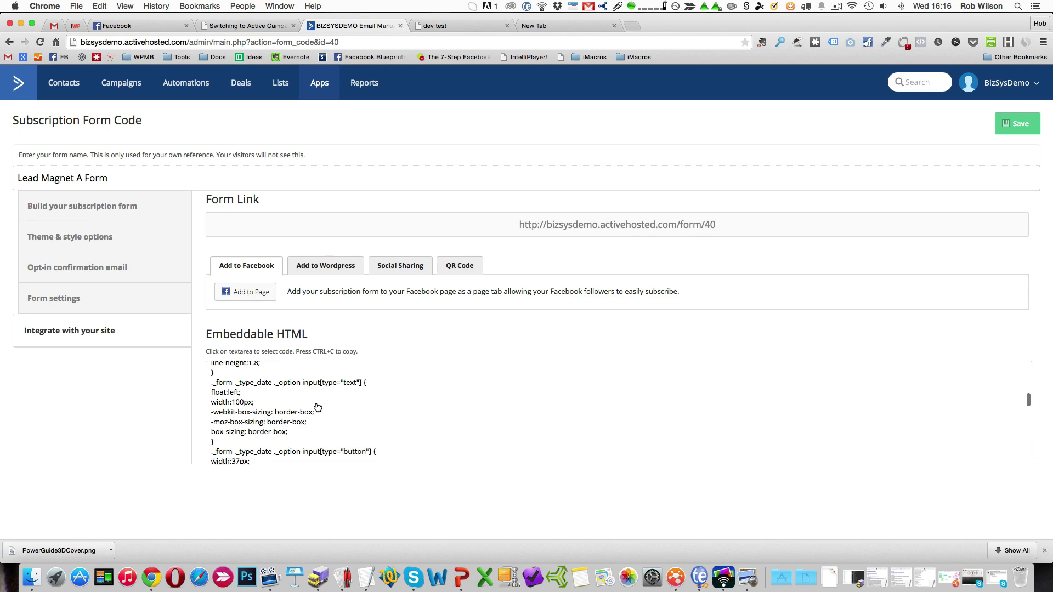
left_click(340, 386)
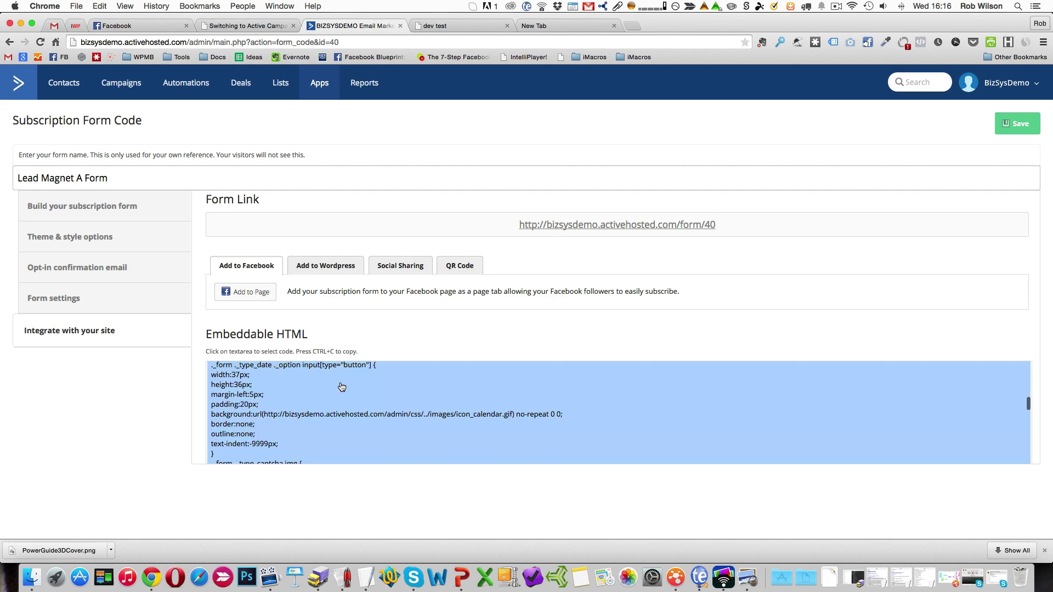
View the WordPress and Facebook integration options, and select the form's entire embeddable HTML code.
left_click(332, 268)
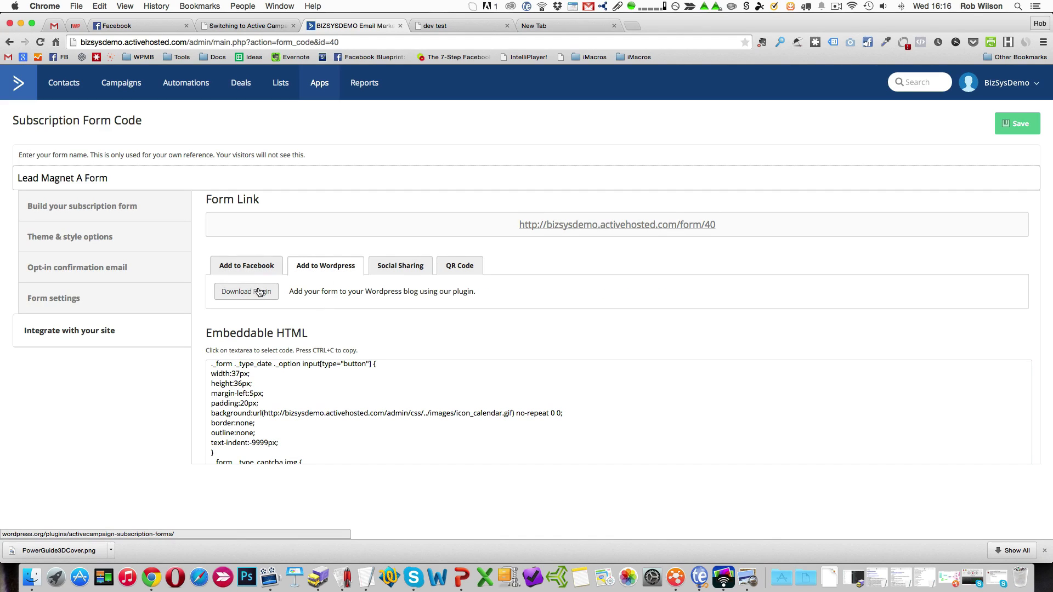
left_click(260, 268)
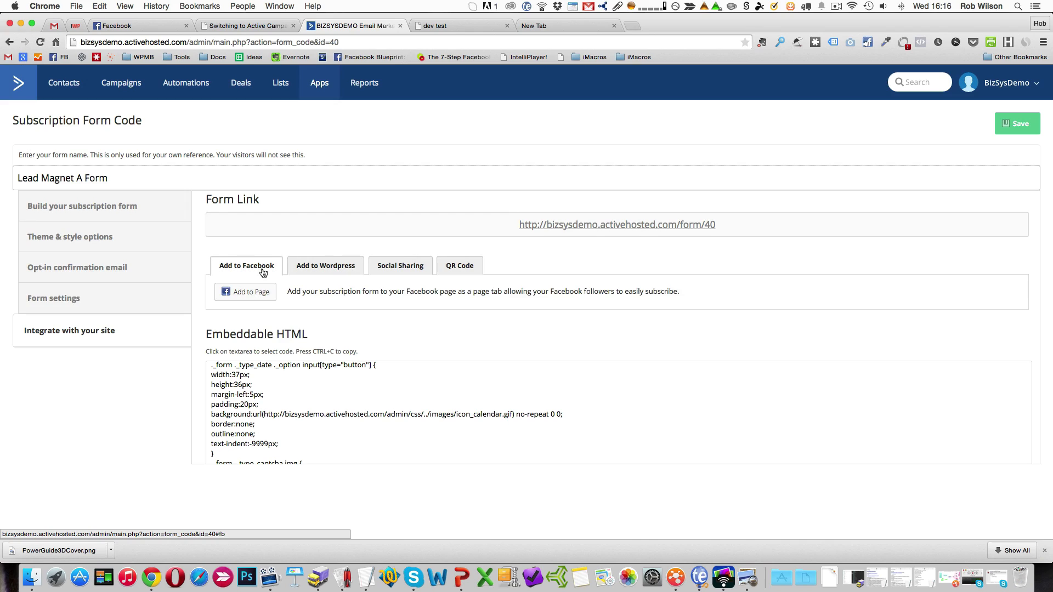
left_click(310, 415)
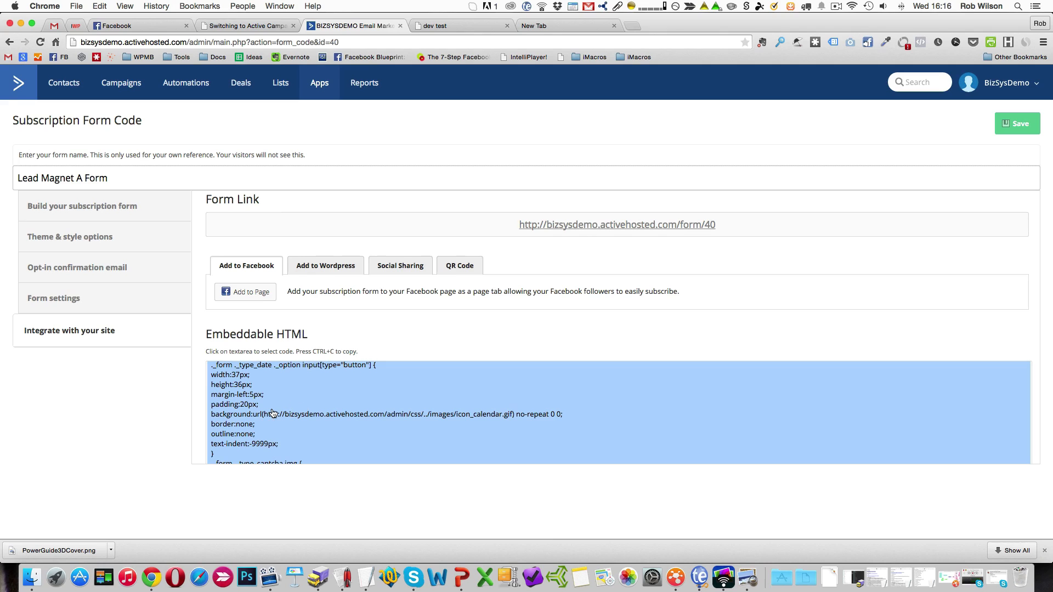
Switch to the dev test WordPress site, open its widget management page and dismiss the Live Widget Previews notice.
left_click(445, 26)
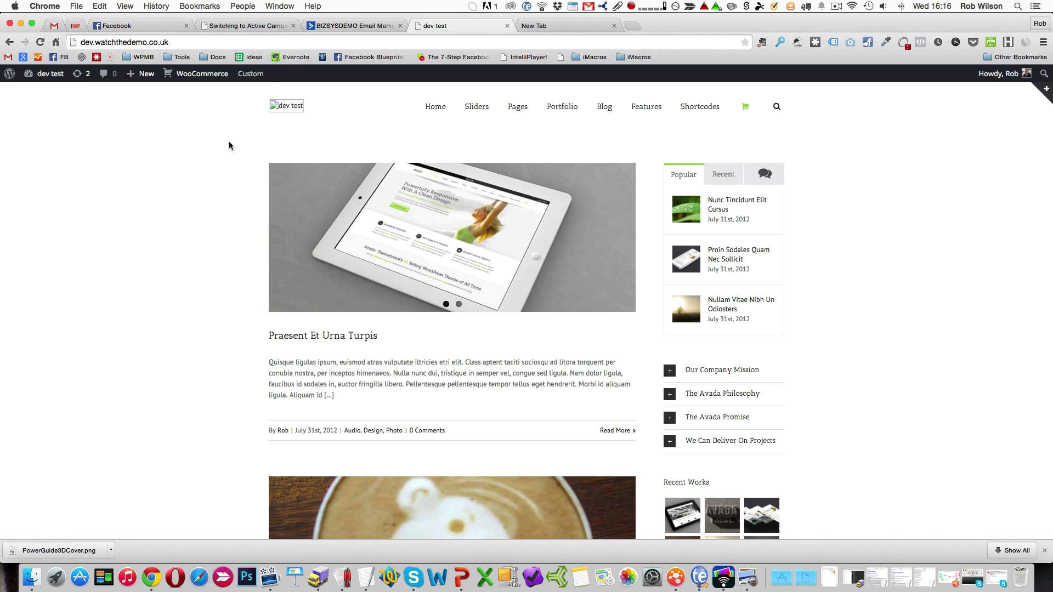
mouse_move(253, 74)
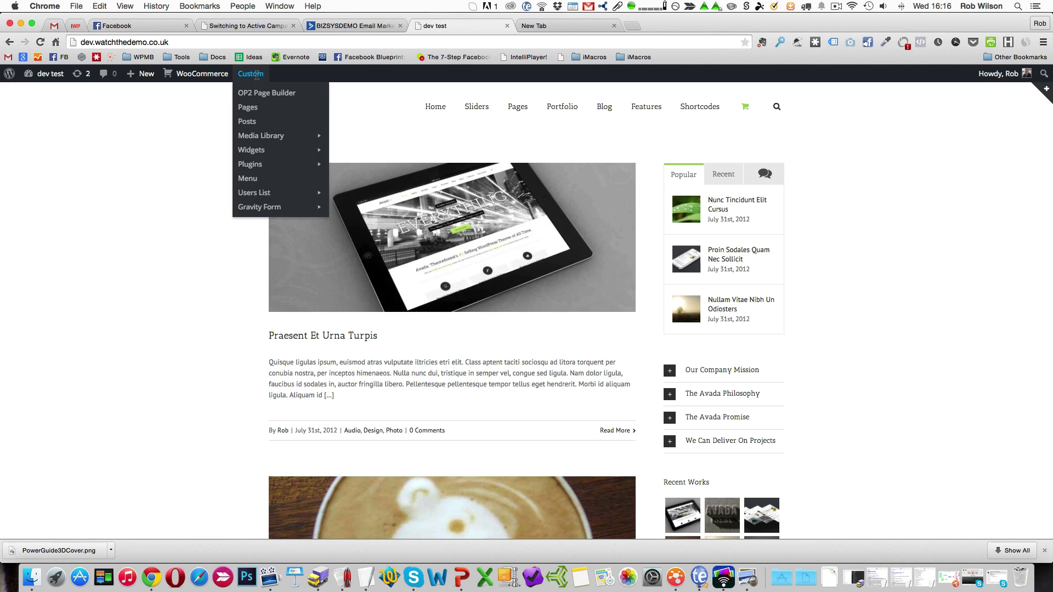
left_click(248, 155)
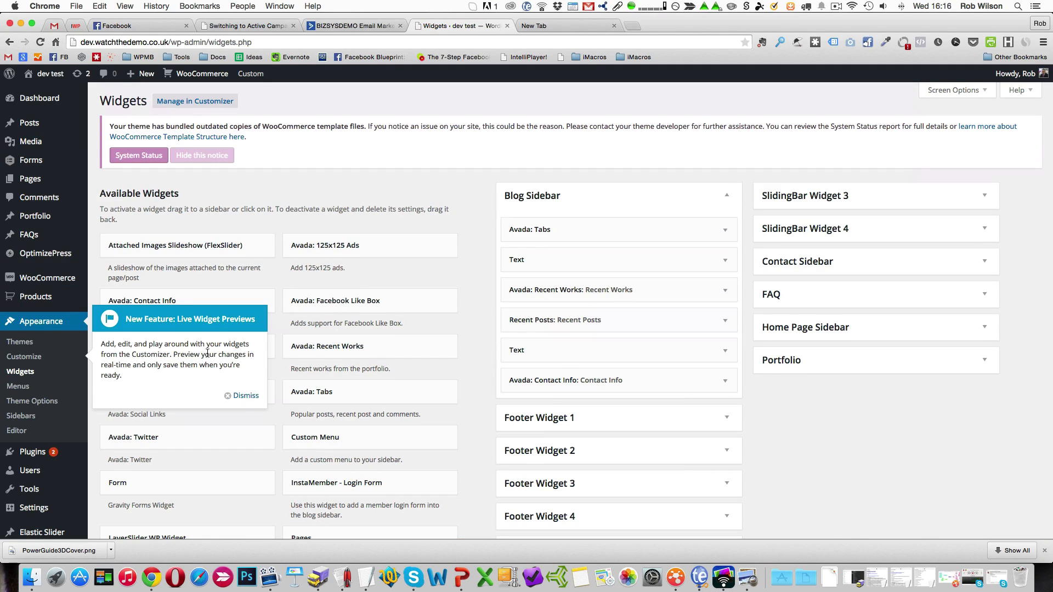
left_click(241, 395)
Add a Text widget to the Blog Sidebar and move it above the Avada: Tabs widget.
scroll(262, 420, "down", 5)
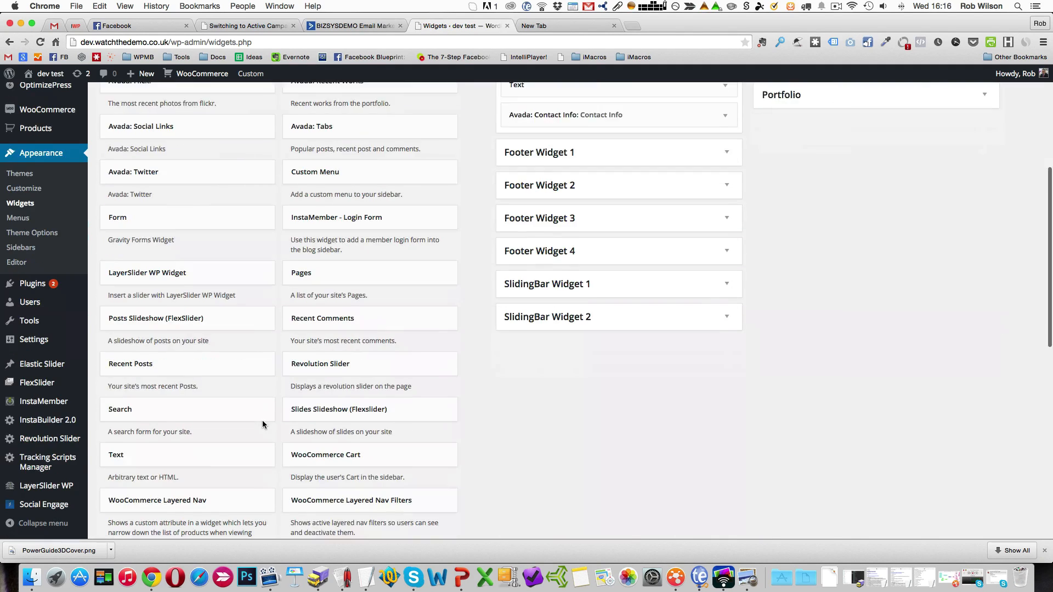
scroll(262, 420, "down", 1)
left_click(227, 415)
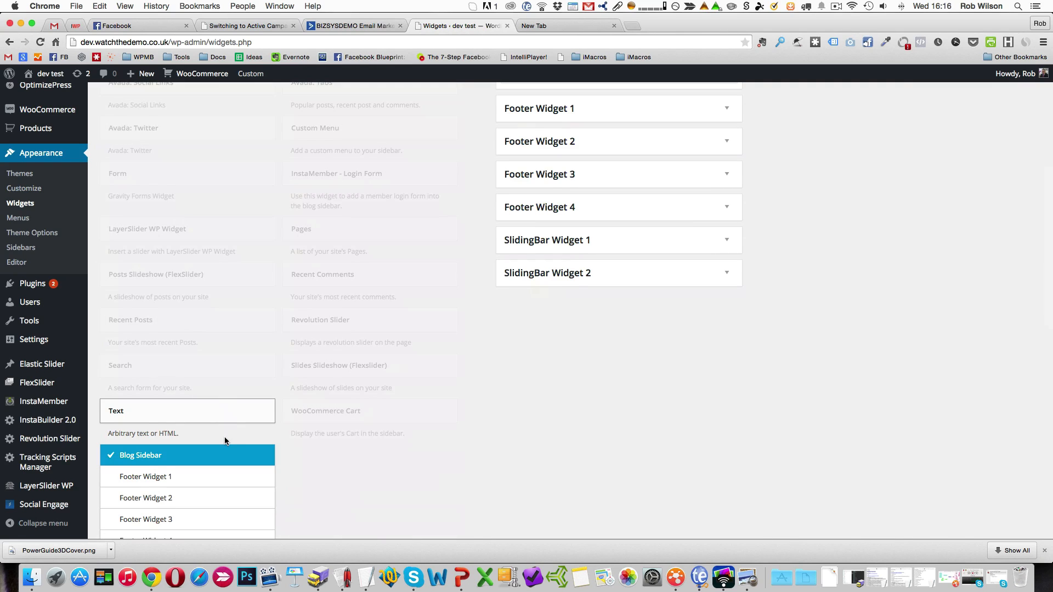
scroll(222, 446, "down", 5)
scroll(575, 386, "up", 8)
scroll(392, 394, "down", 1)
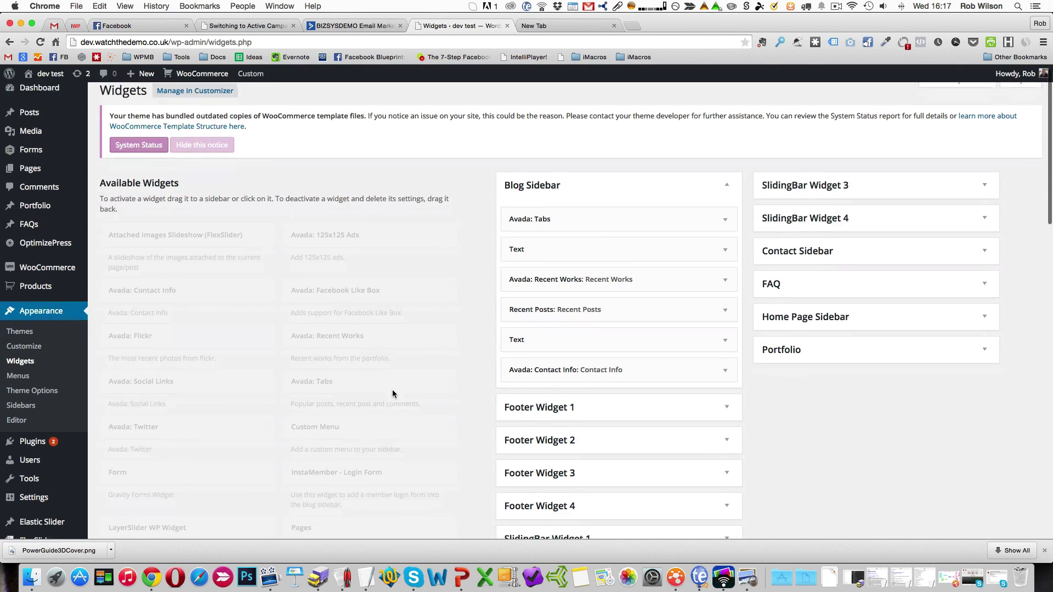
scroll(356, 416, "down", 8)
scroll(183, 308, "up", 5)
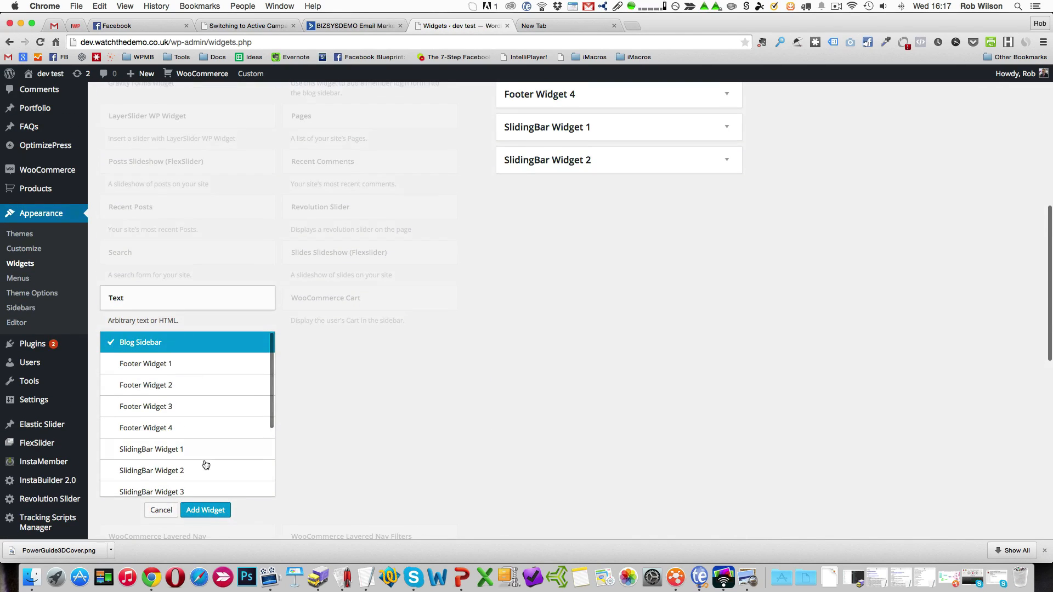
left_click(205, 510)
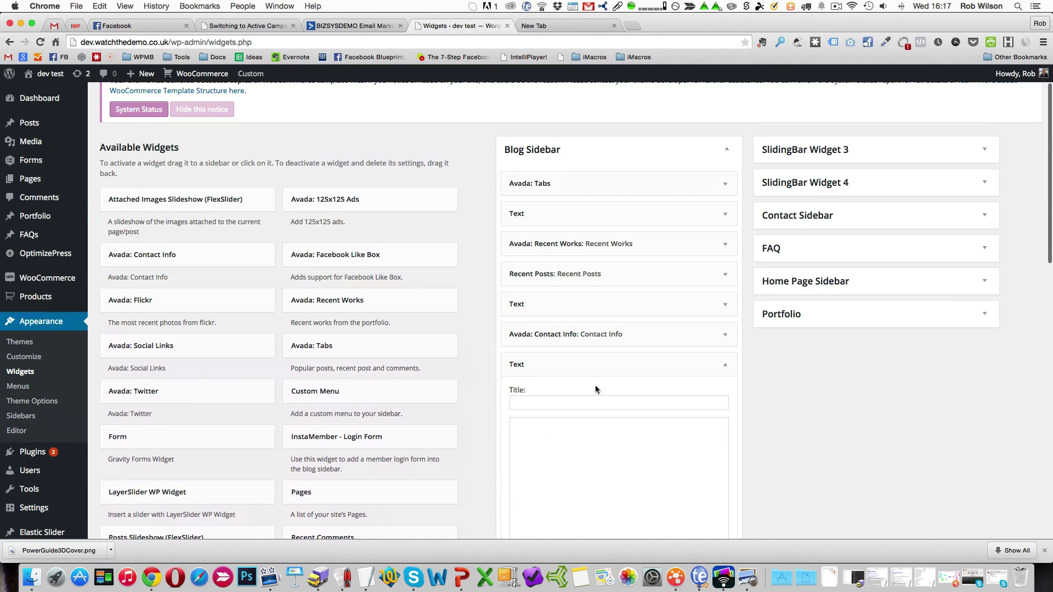
left_click_drag(578, 364, 582, 179)
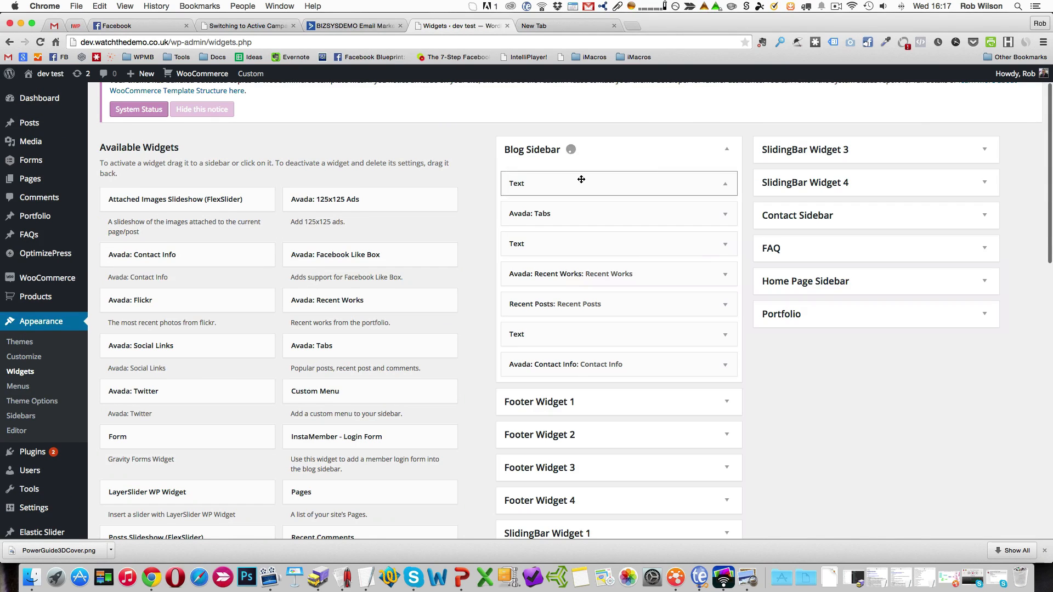
Paste the form's embeddable HTML code into the new Text widget at the start of the Blog Sidebar and save the widget.
left_click(725, 184)
left_click(610, 256)
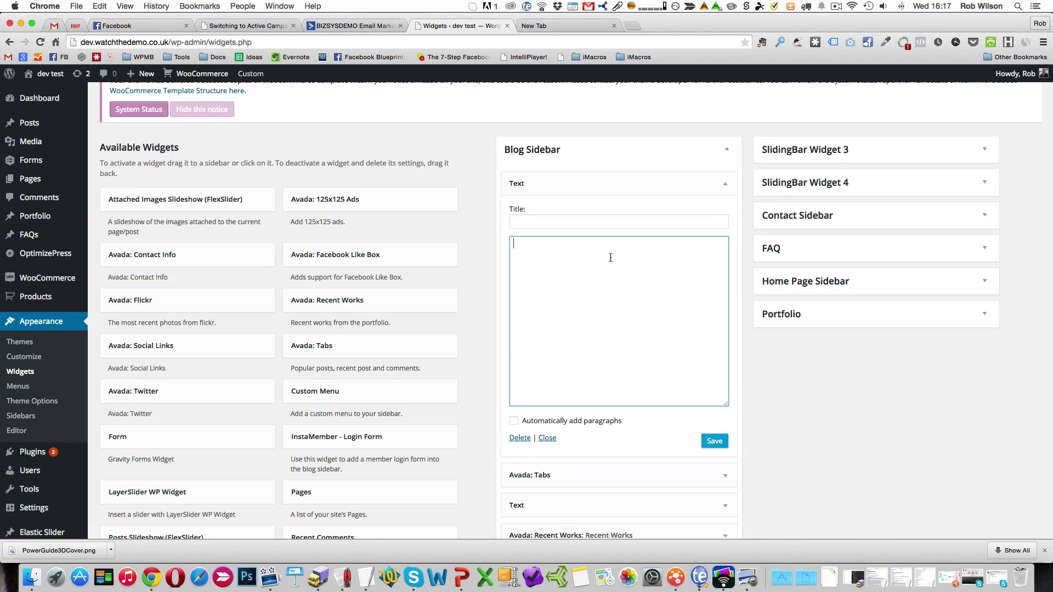
key("super+v")
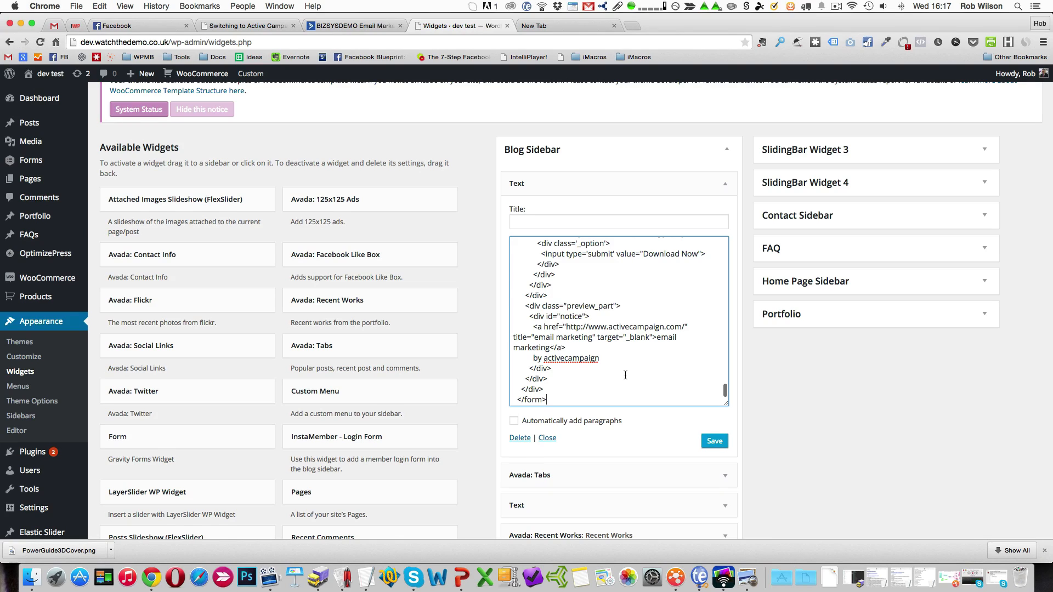
left_click(714, 442)
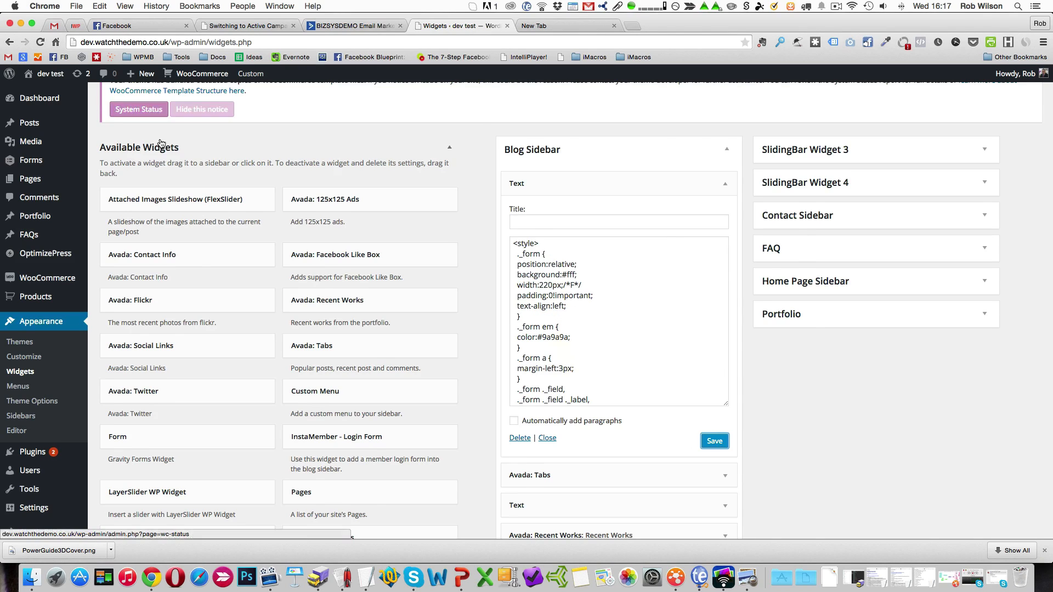
Visit the front end of the dev test site to check the embedded form.
scroll(81, 91, "up", 2)
mouse_move(50, 74)
left_click(45, 105)
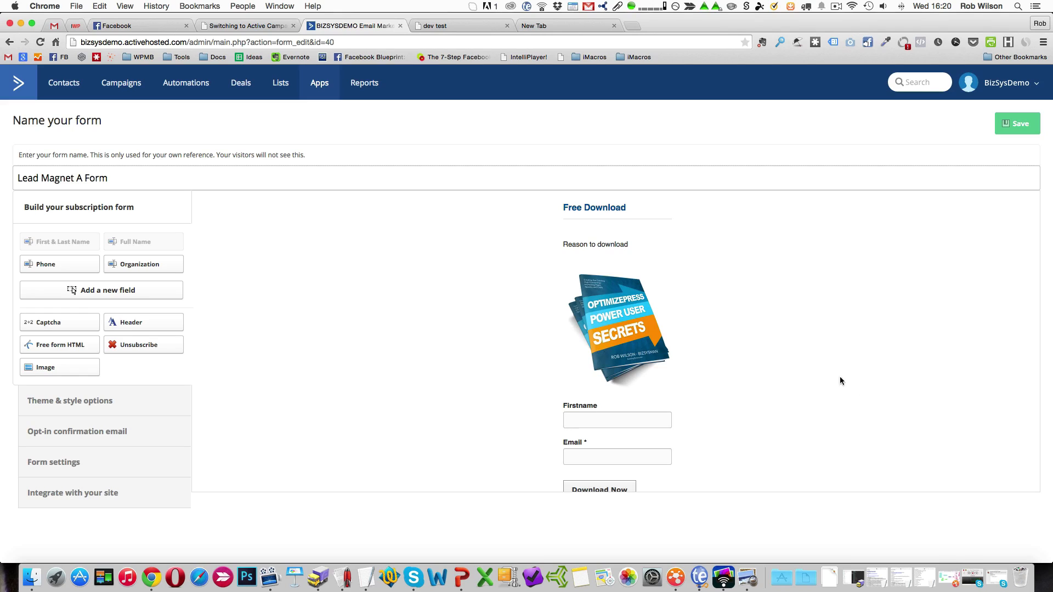
Add Lead Magnet A Form as a page tab on the Bizsysman Facebook page through its site integration options, and open that page.
left_click(98, 497)
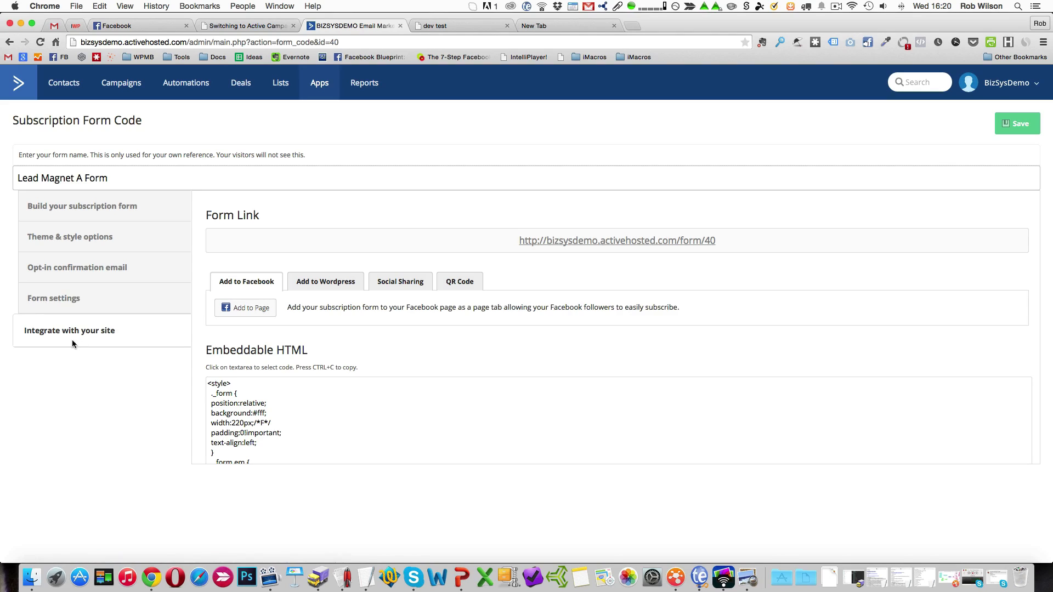
left_click(250, 311)
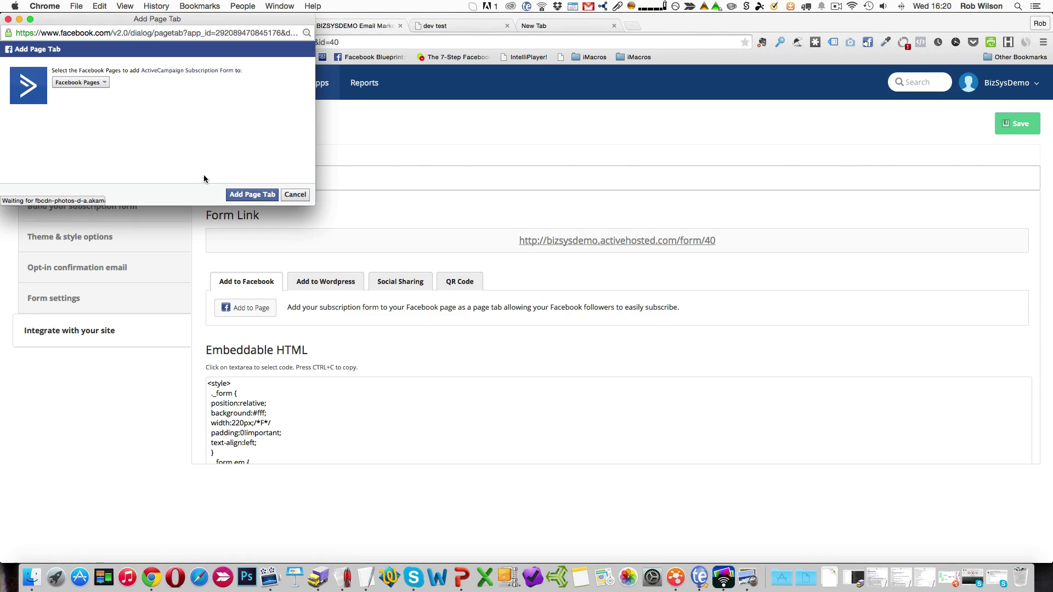
left_click(99, 83)
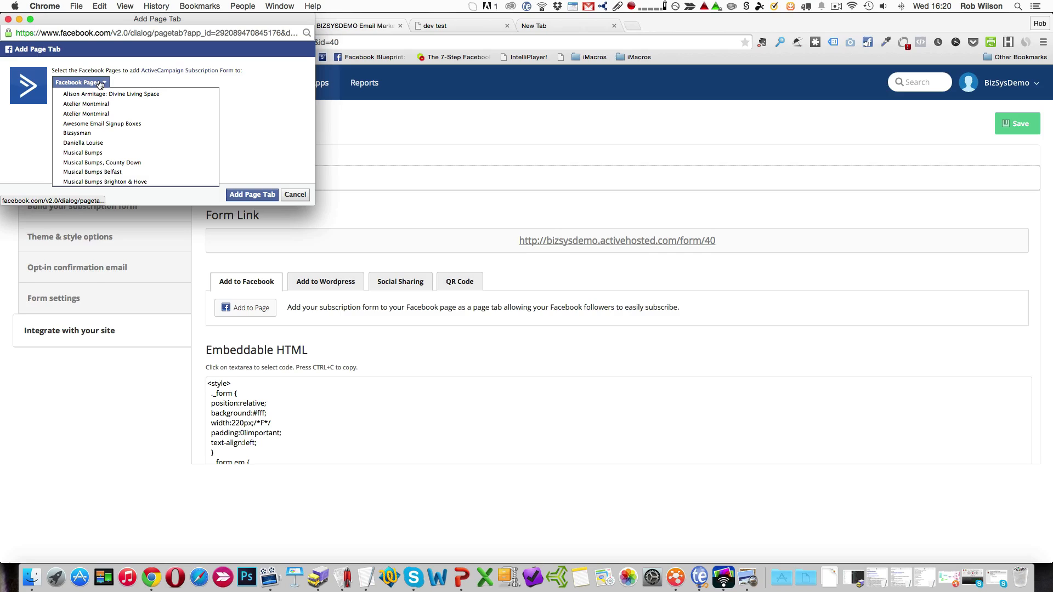
left_click(81, 134)
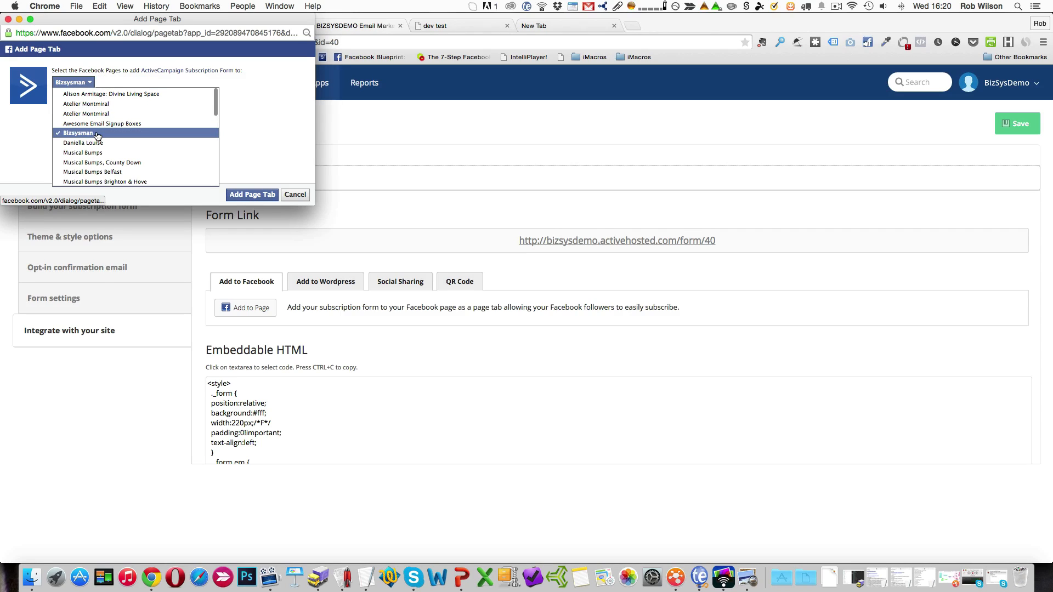
left_click(246, 195)
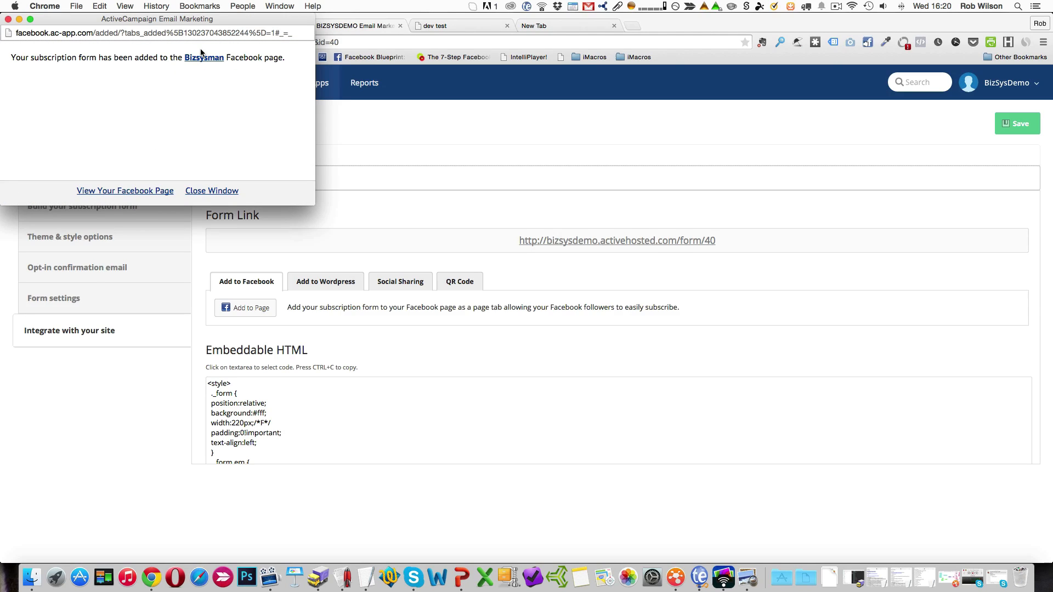
left_click(202, 58)
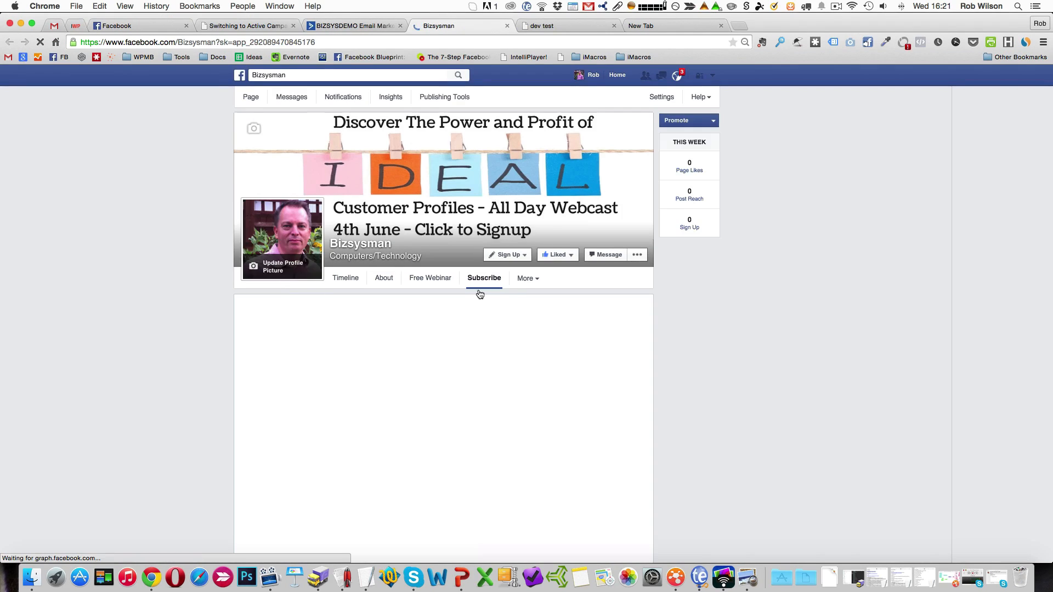
Try moving the Subscribe tab directly below About in the Facebook page's tab order, and discard the change.
left_click(536, 280)
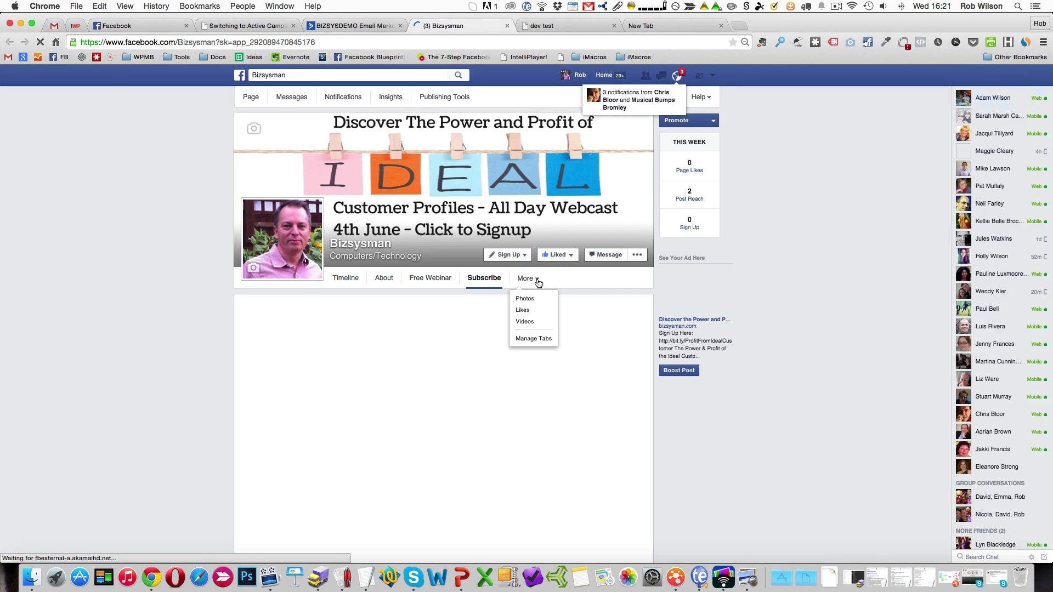
left_click(542, 339)
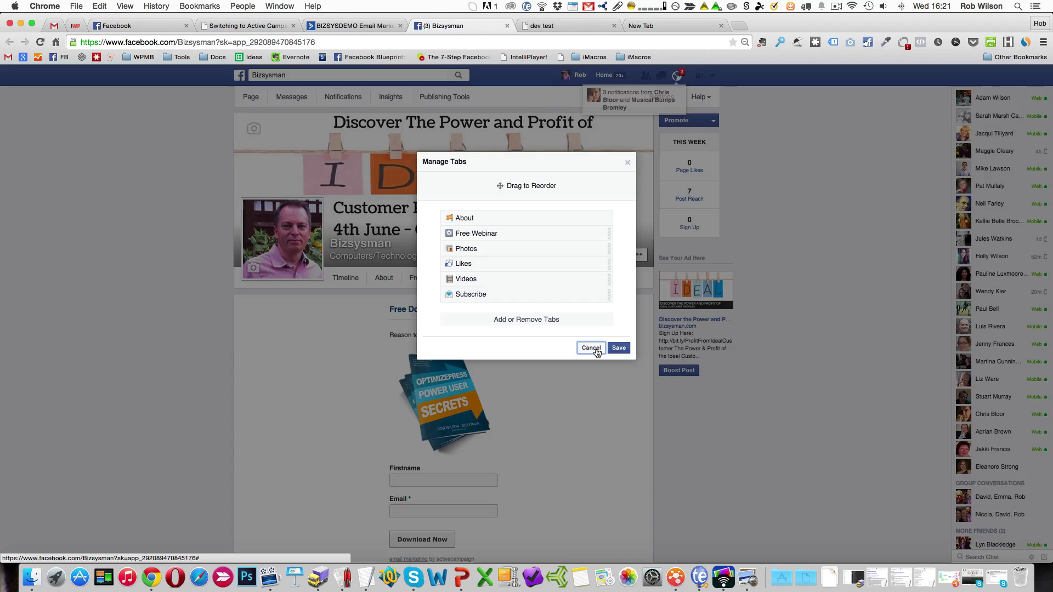
left_click(598, 349)
left_click(535, 280)
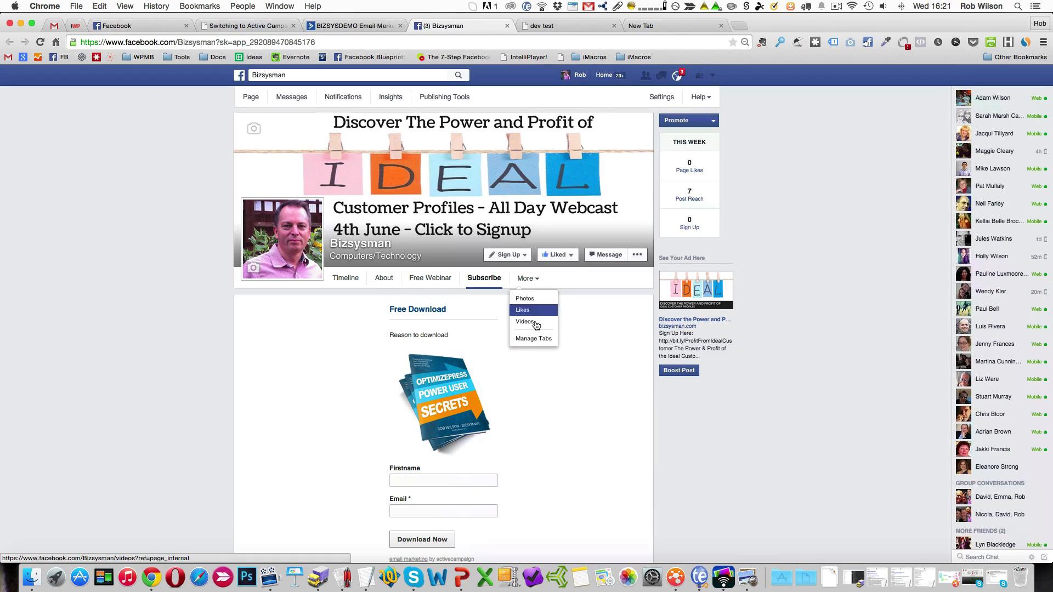
left_click(535, 340)
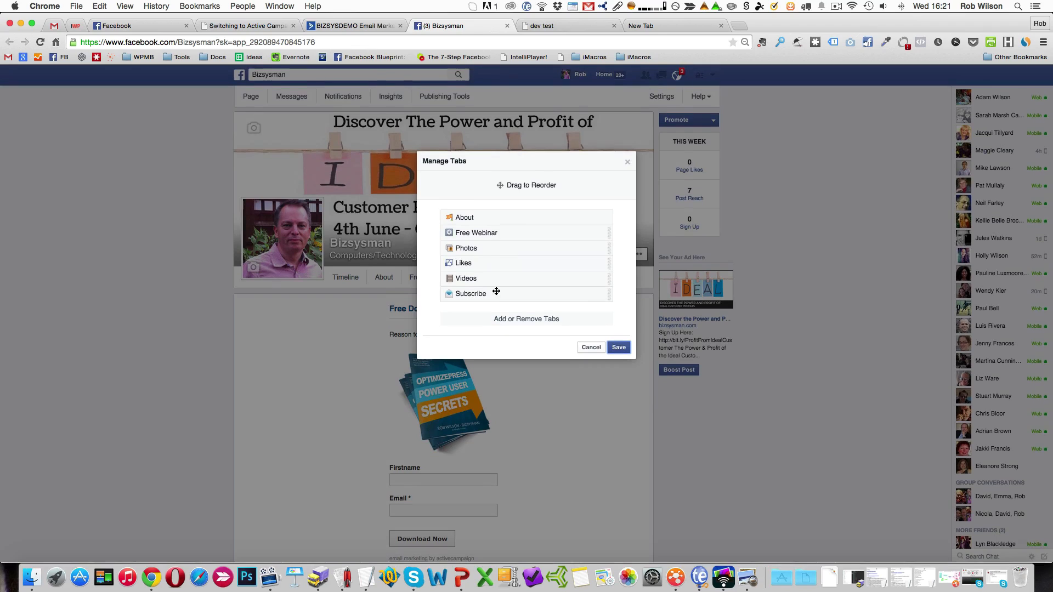
left_click_drag(497, 295, 509, 293)
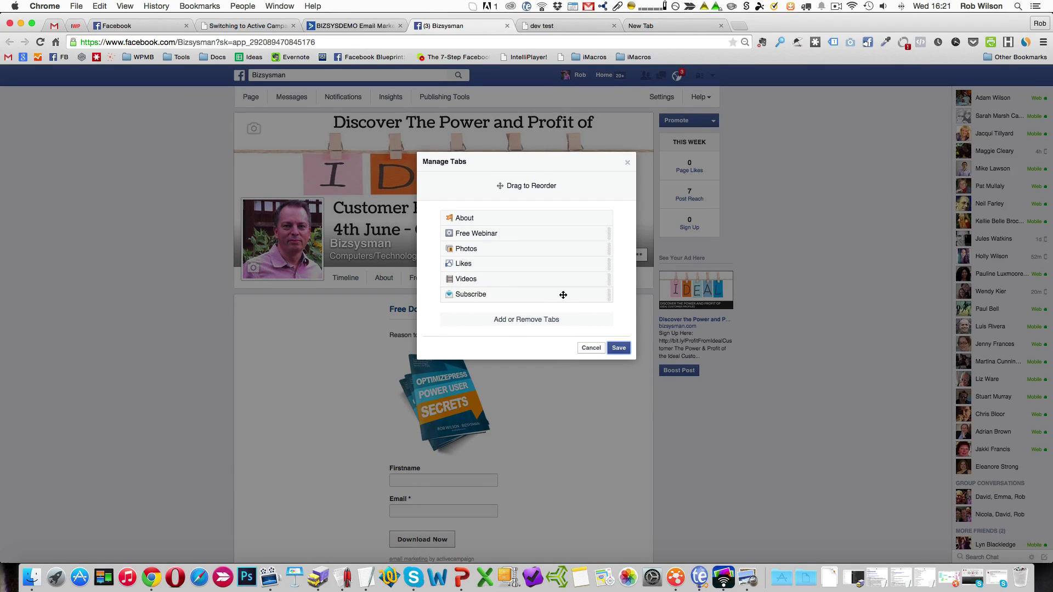
left_click_drag(475, 295, 473, 225)
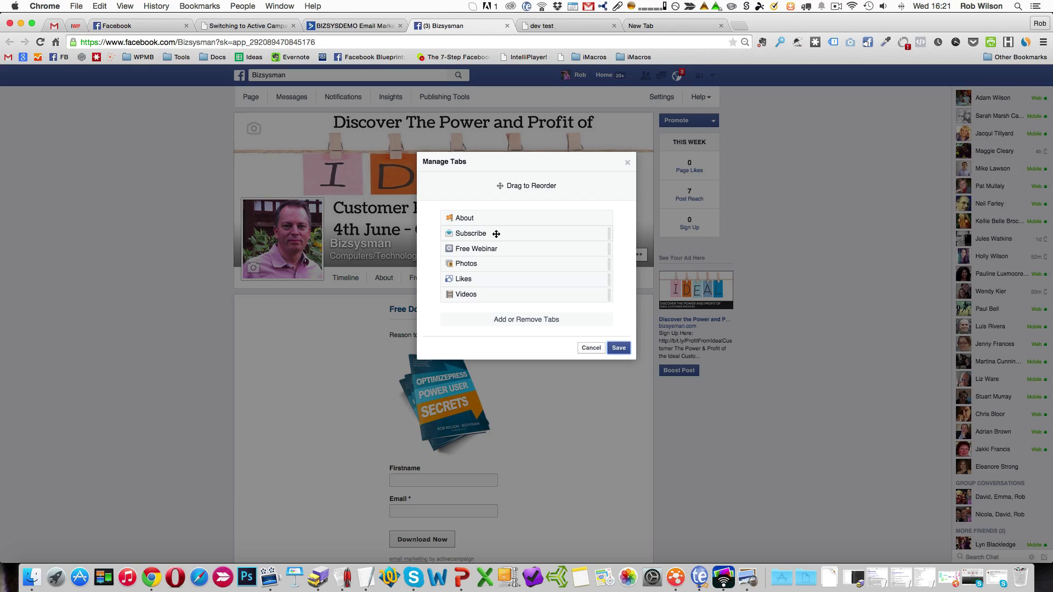
left_click(592, 348)
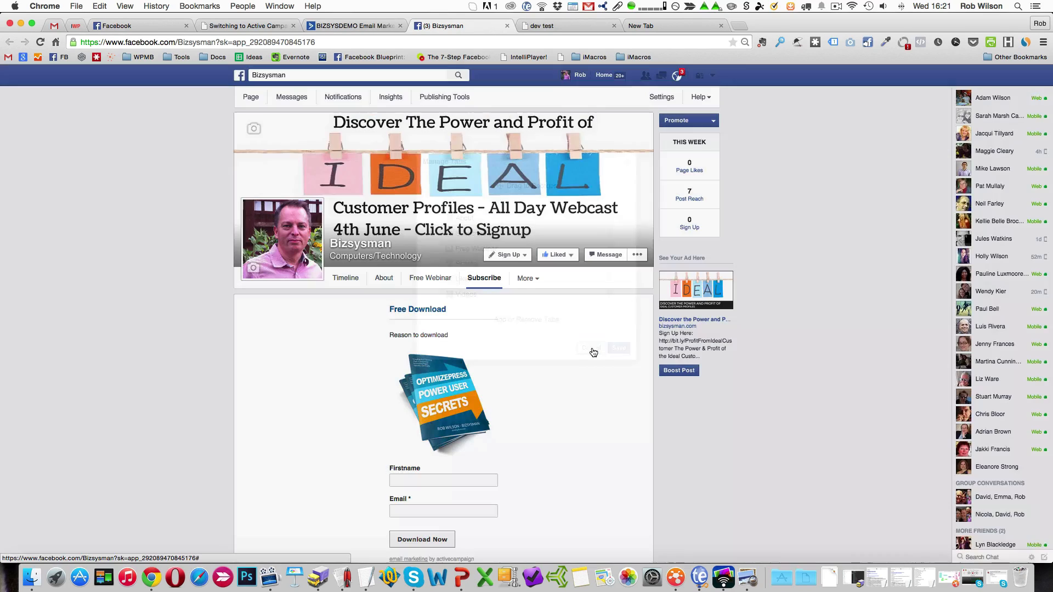
Set the custom tab name of the Facebook page's ActiveCampaign Subscription Form app to Download and save it.
left_click(368, 28)
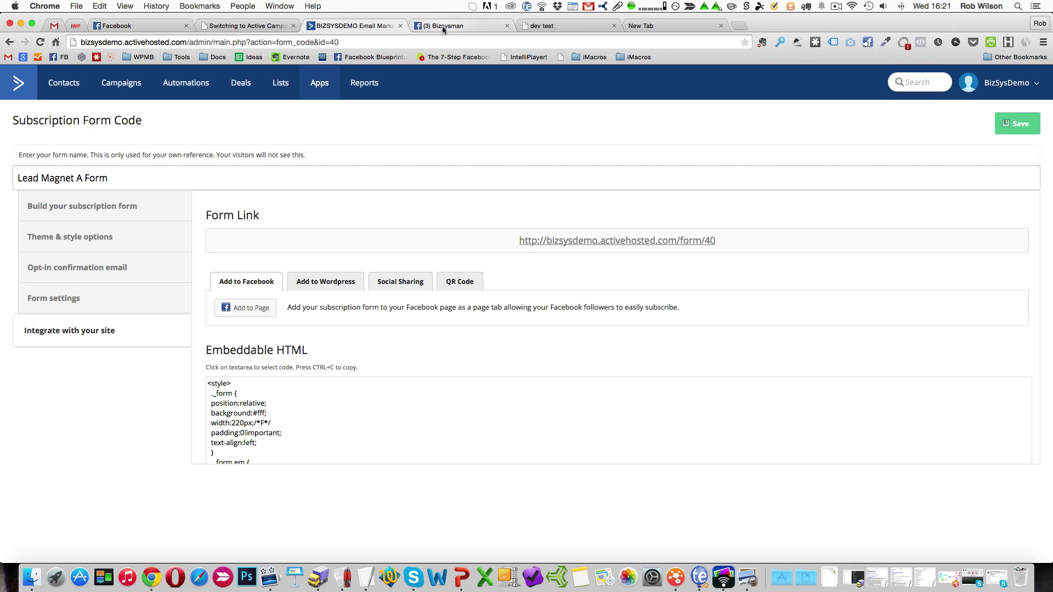
left_click(443, 28)
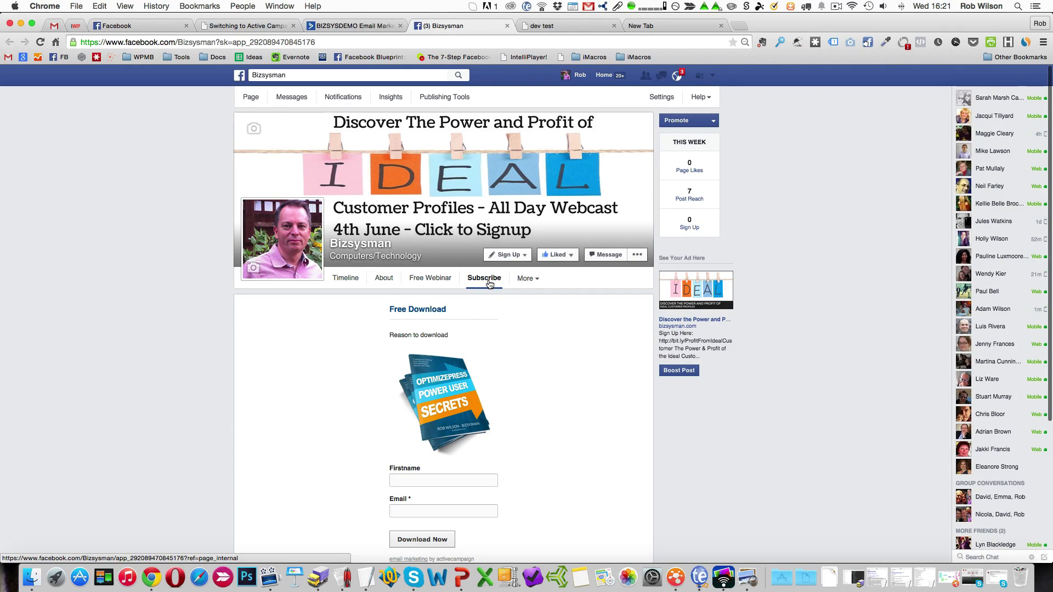
left_click(536, 280)
left_click(540, 339)
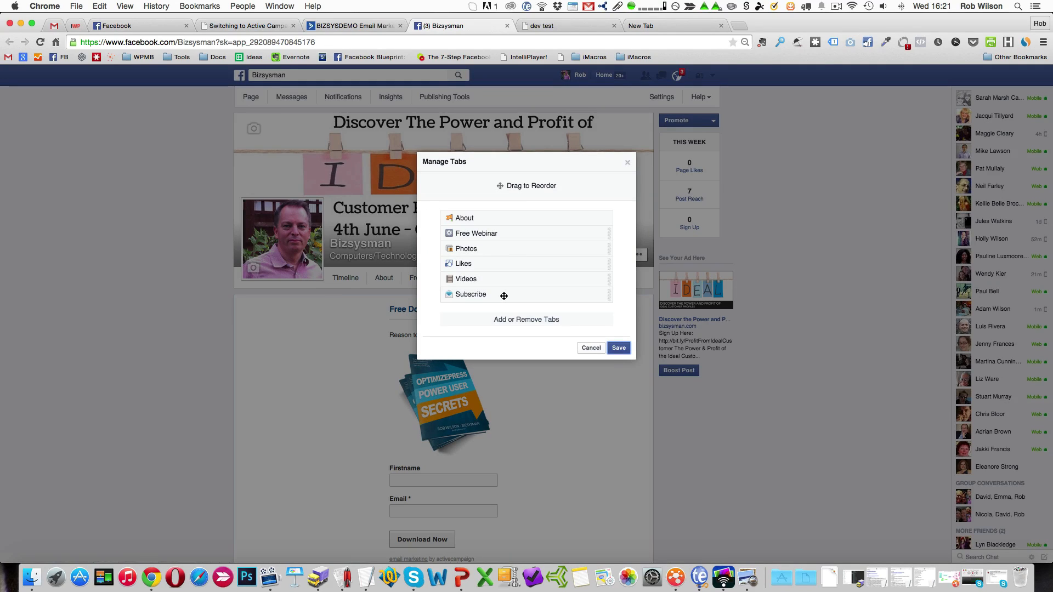
left_click(547, 321)
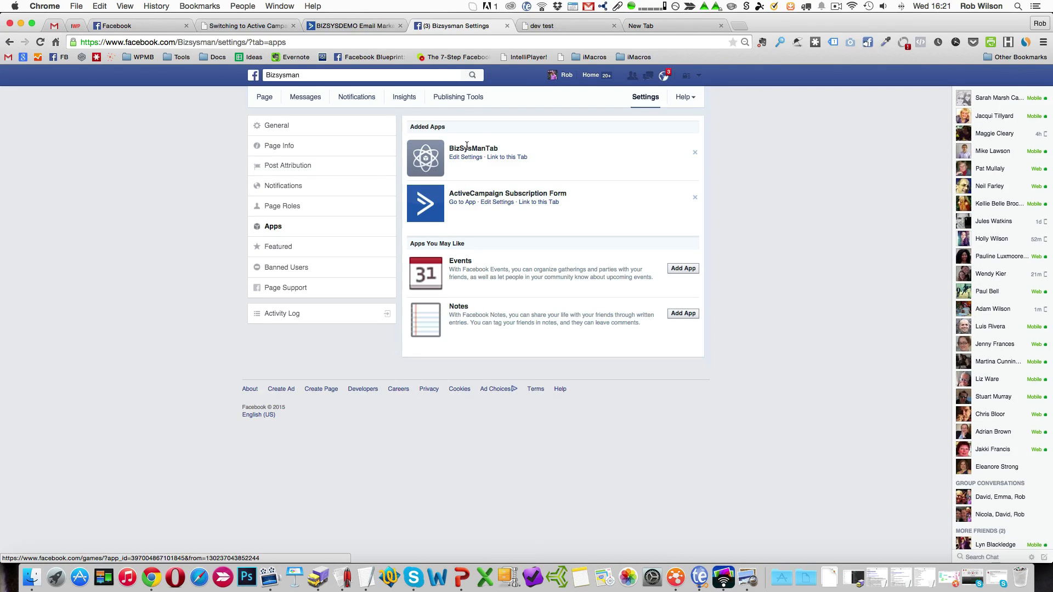
left_click(495, 202)
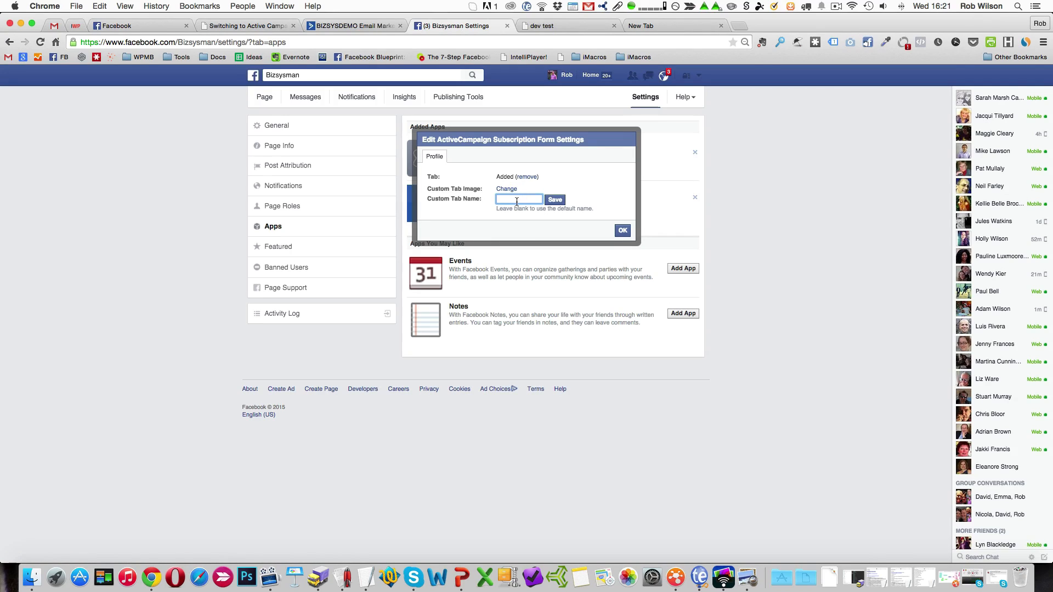
type("Download")
left_click(562, 201)
left_click(623, 231)
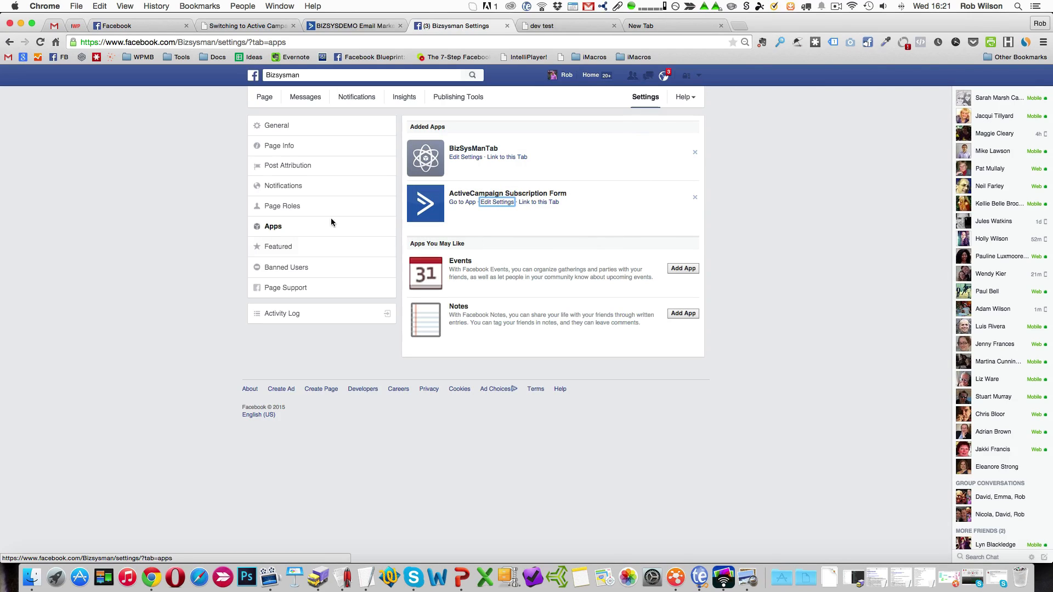
Return to the Bizsysman Facebook page and view its Download tab with the subscription form.
left_click(265, 98)
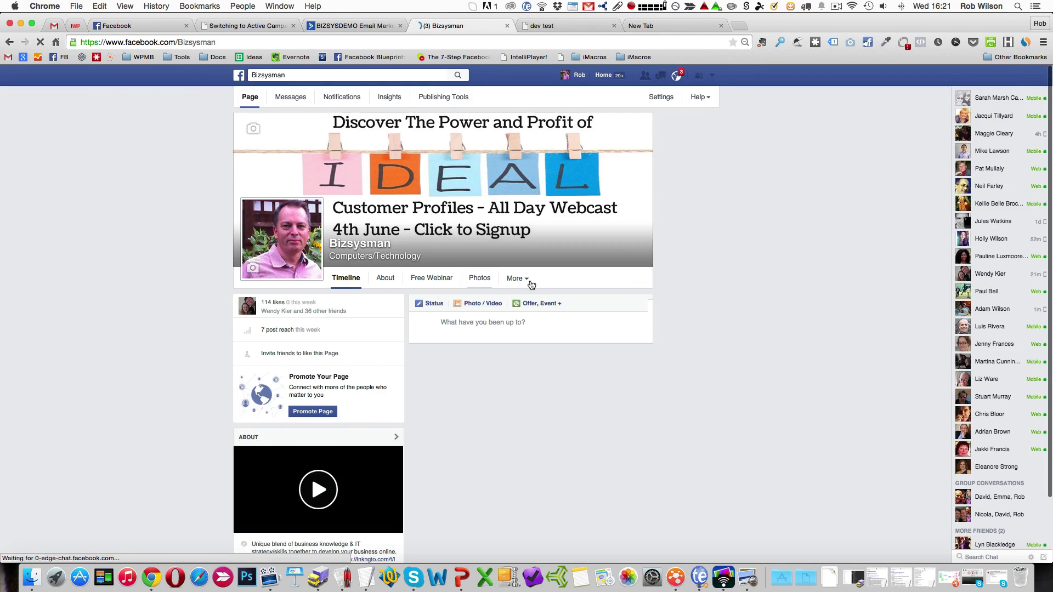
left_click(530, 282)
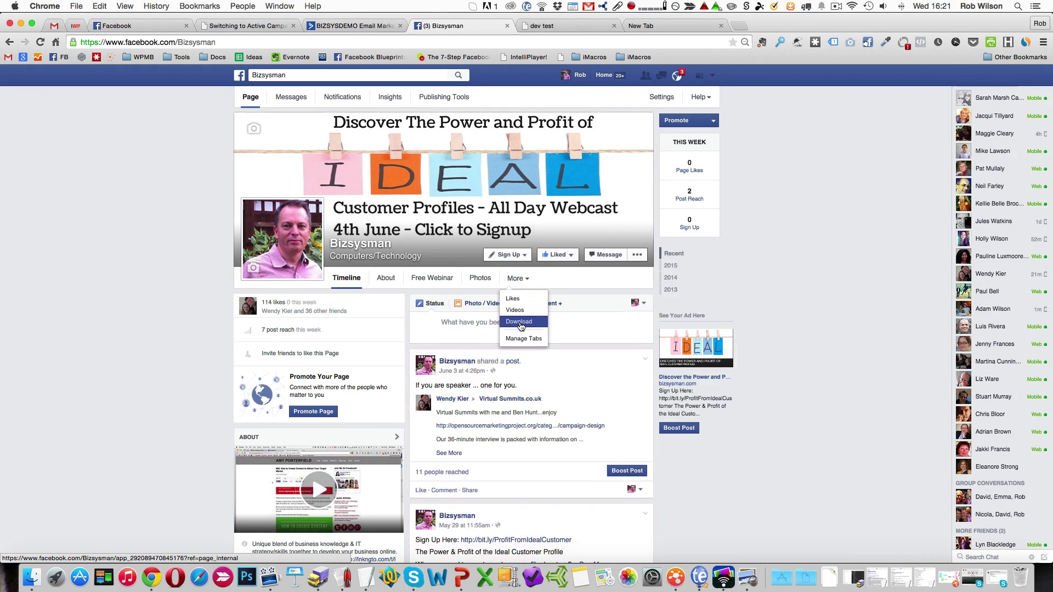
left_click(520, 322)
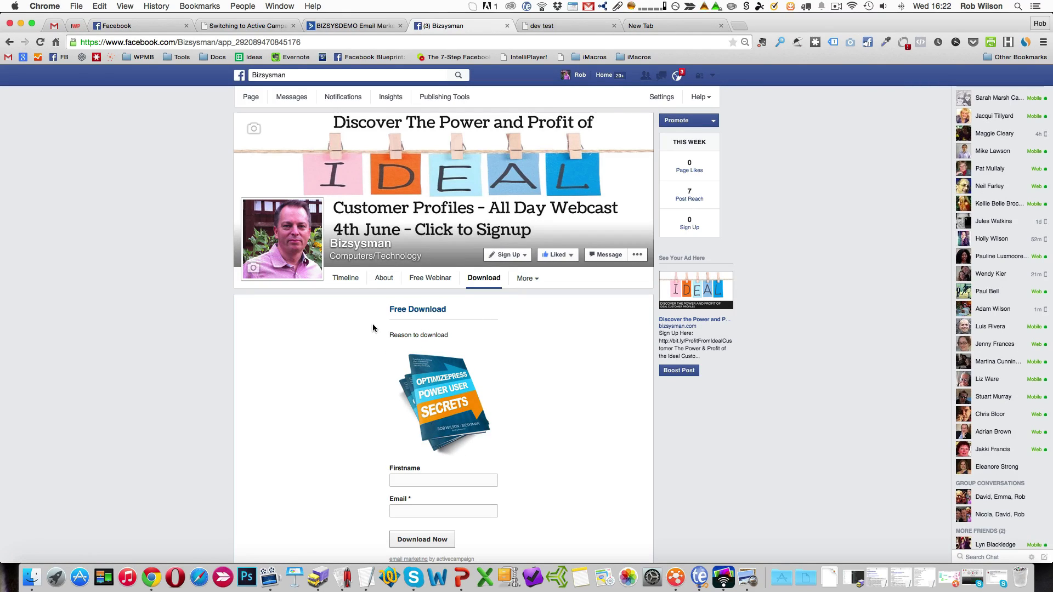
Remove the ActiveCampaign Subscription Form app from the Bizsysman Facebook page.
left_click(537, 280)
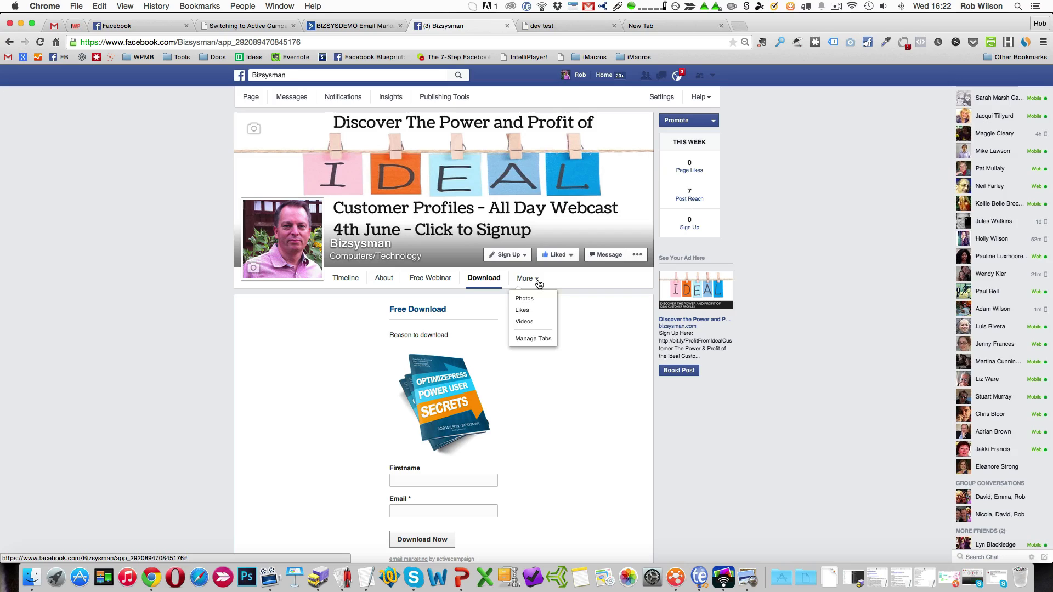
left_click(542, 340)
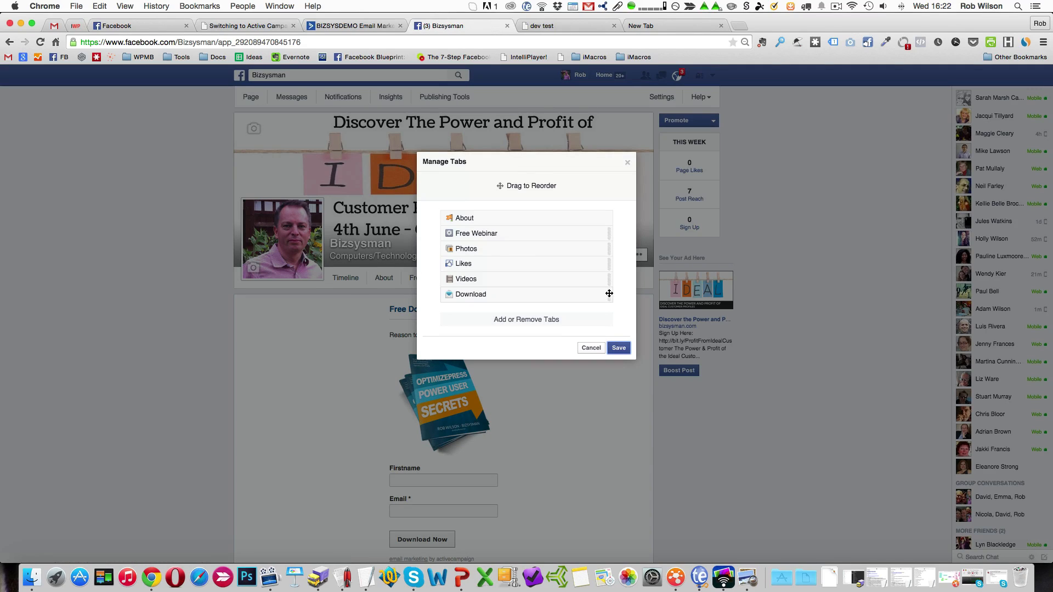
left_click(548, 321)
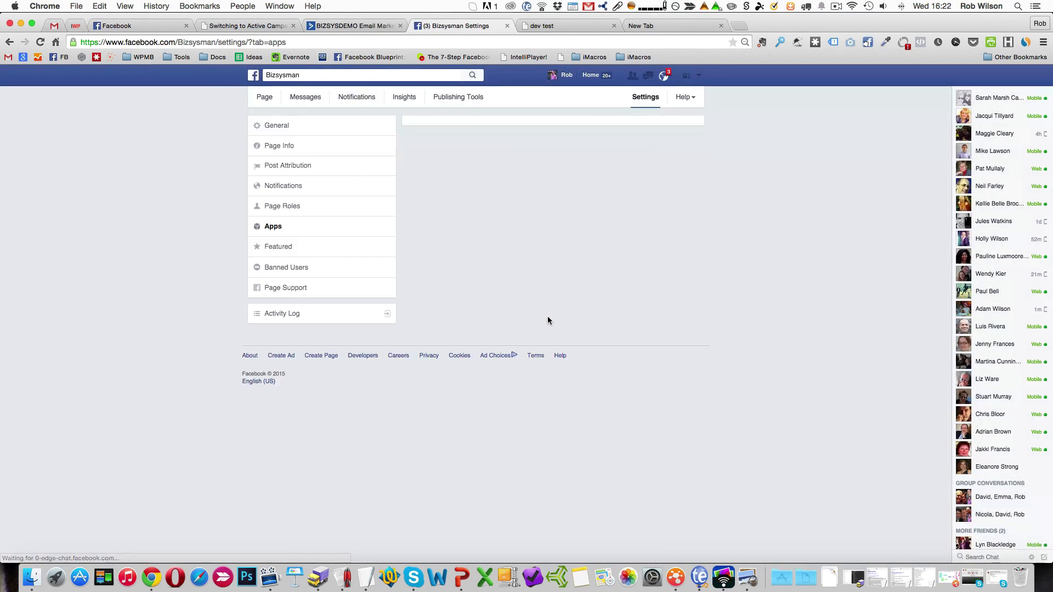
left_click(694, 200)
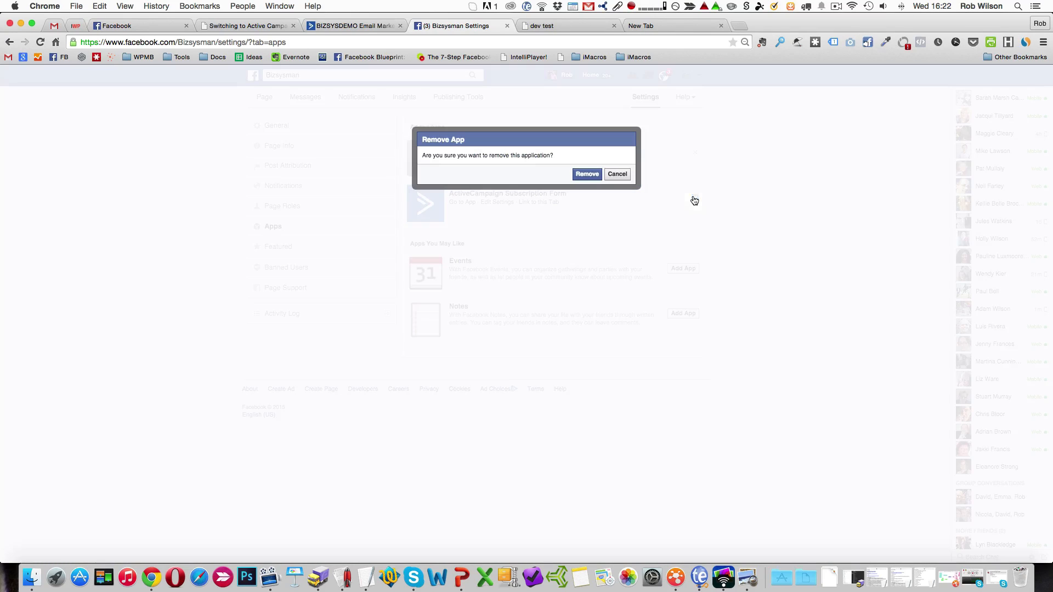
left_click(587, 175)
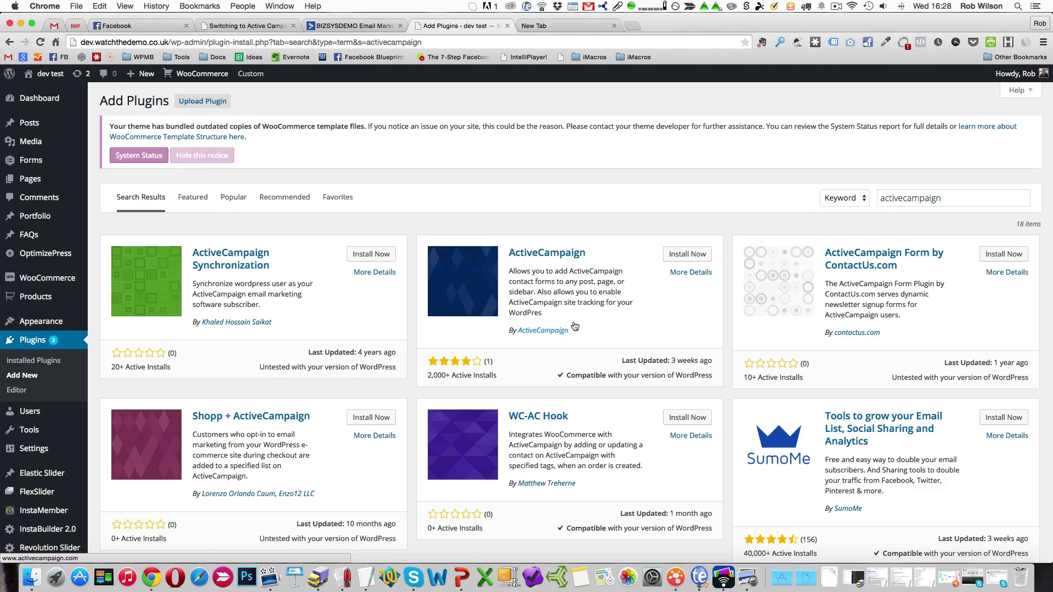
Install the ActiveCampaign plugin by ActiveCampaign on the dev test WordPress site and activate it.
left_click(694, 259)
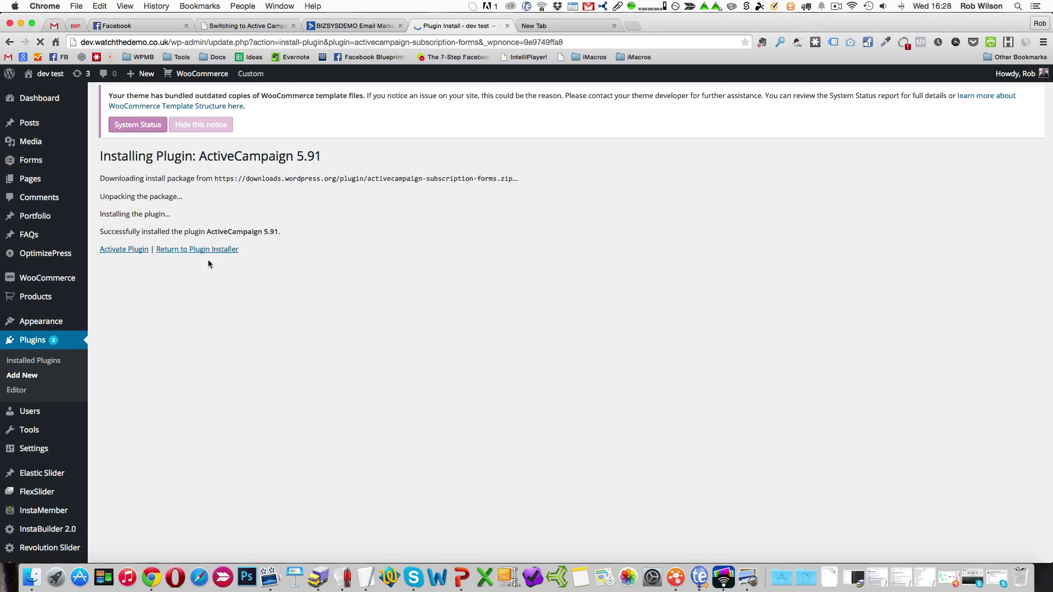
left_click(125, 250)
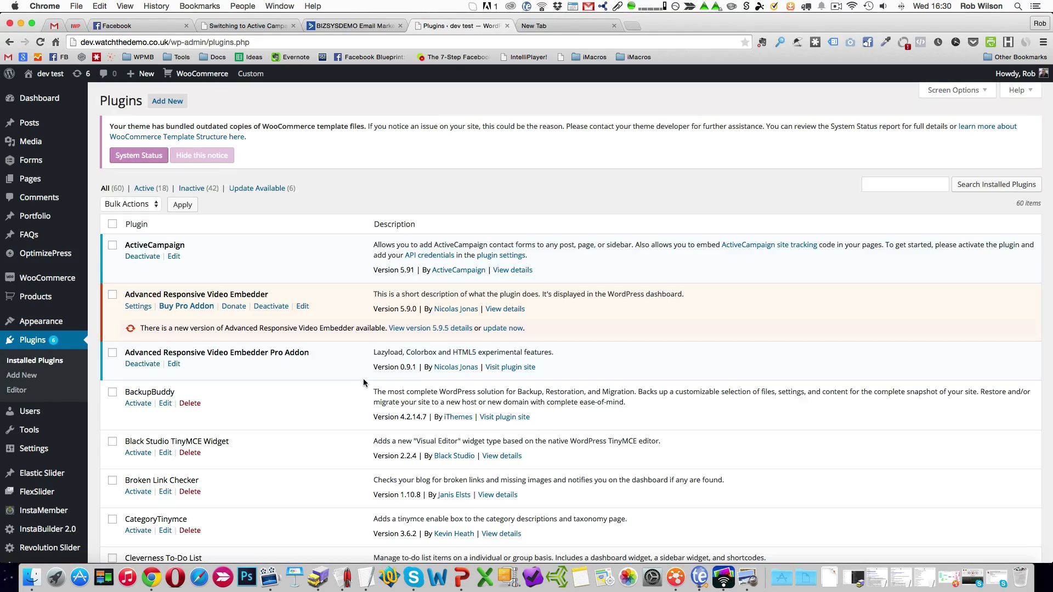
Open the ActiveCampaign plugin's settings page in WordPress and review which API credentials it requires.
mouse_move(44, 322)
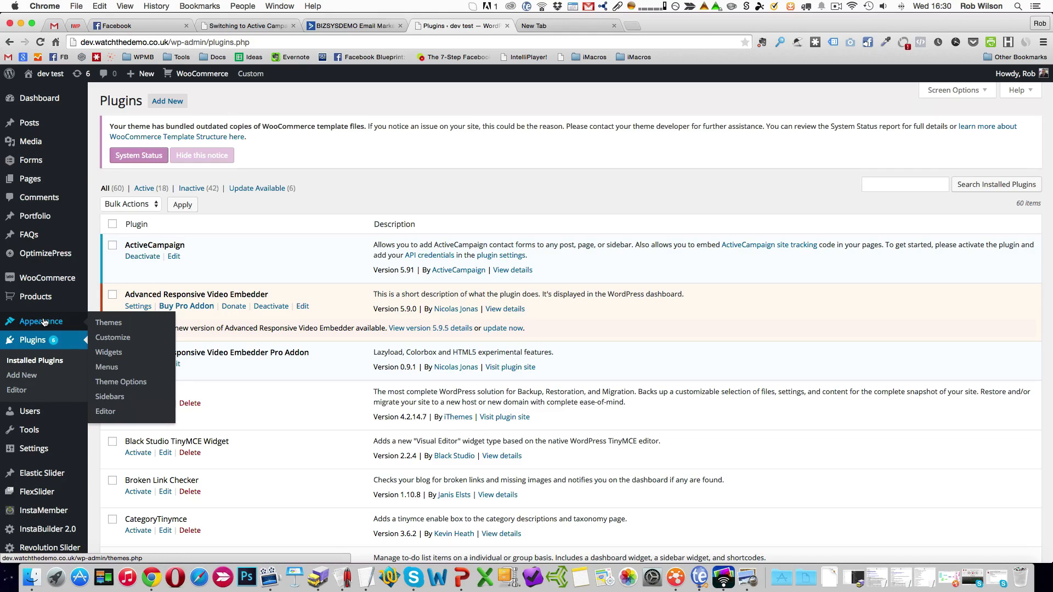
mouse_move(40, 457)
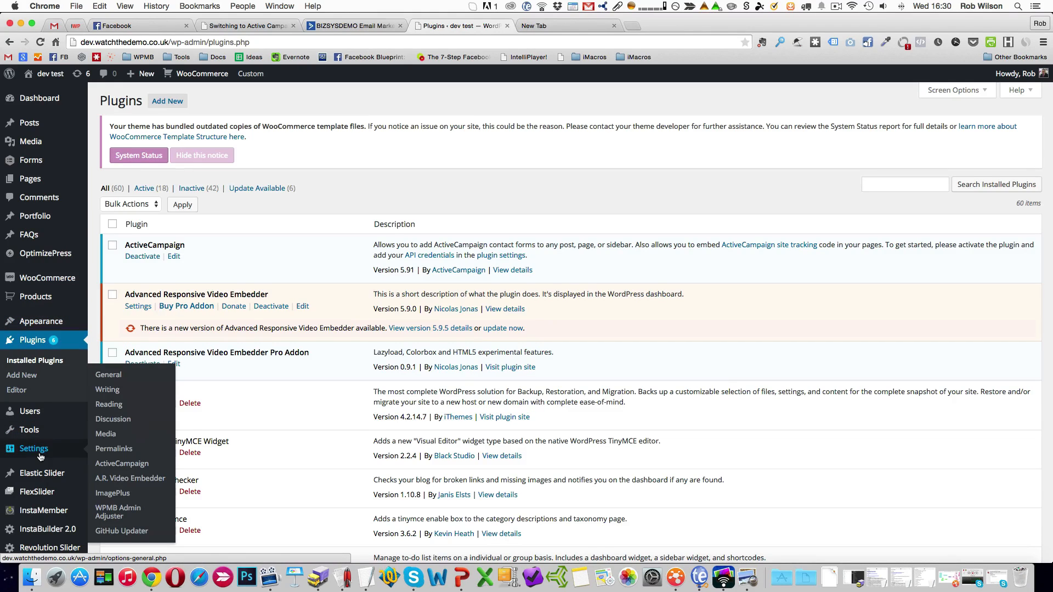
left_click(127, 468)
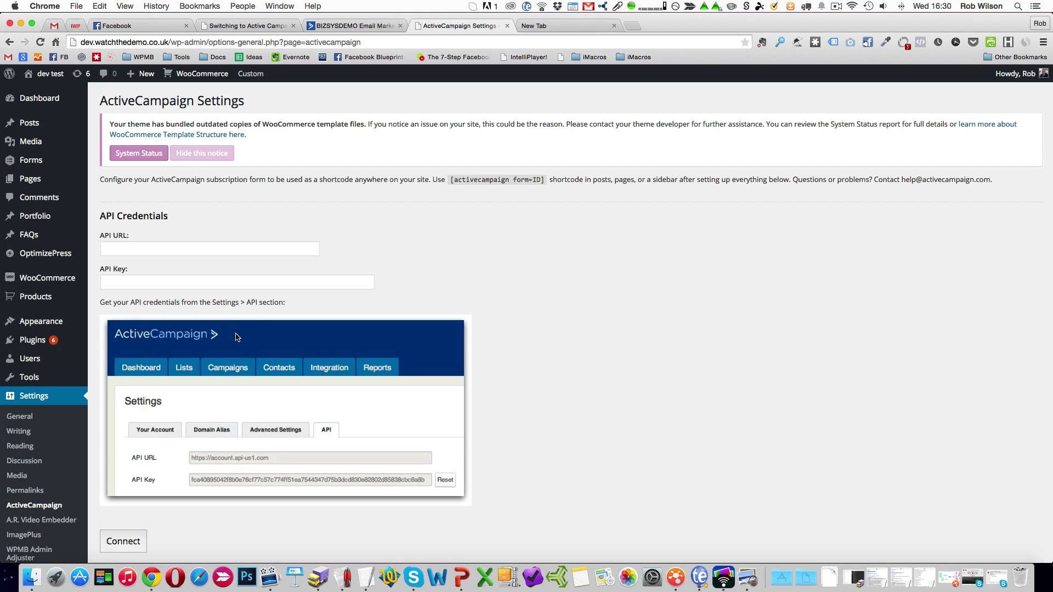
scroll(270, 449, "down", 2)
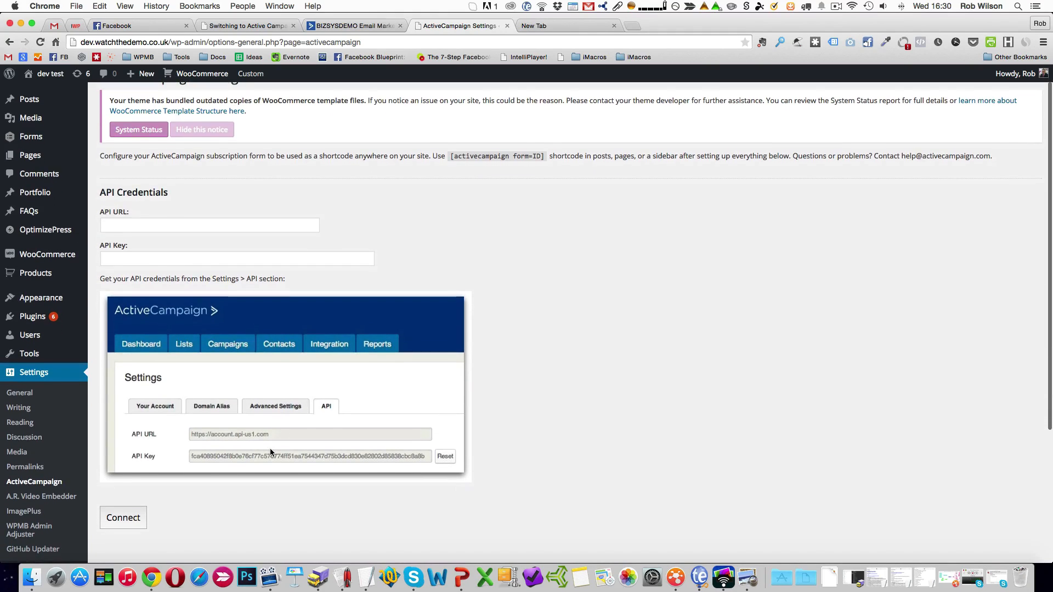
scroll(270, 451, "up", 1)
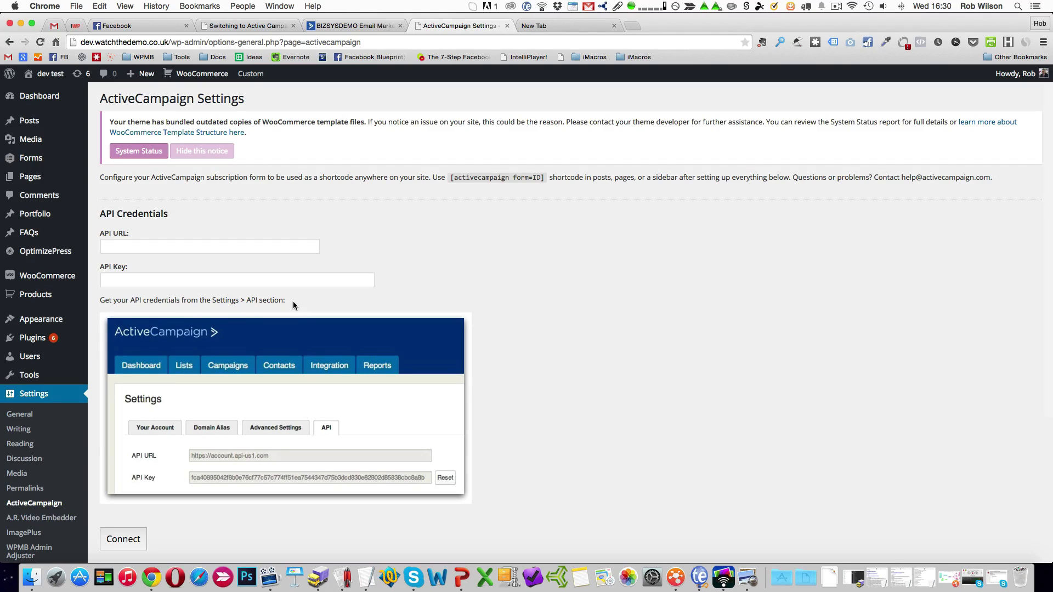
scroll(271, 465, "down", 1)
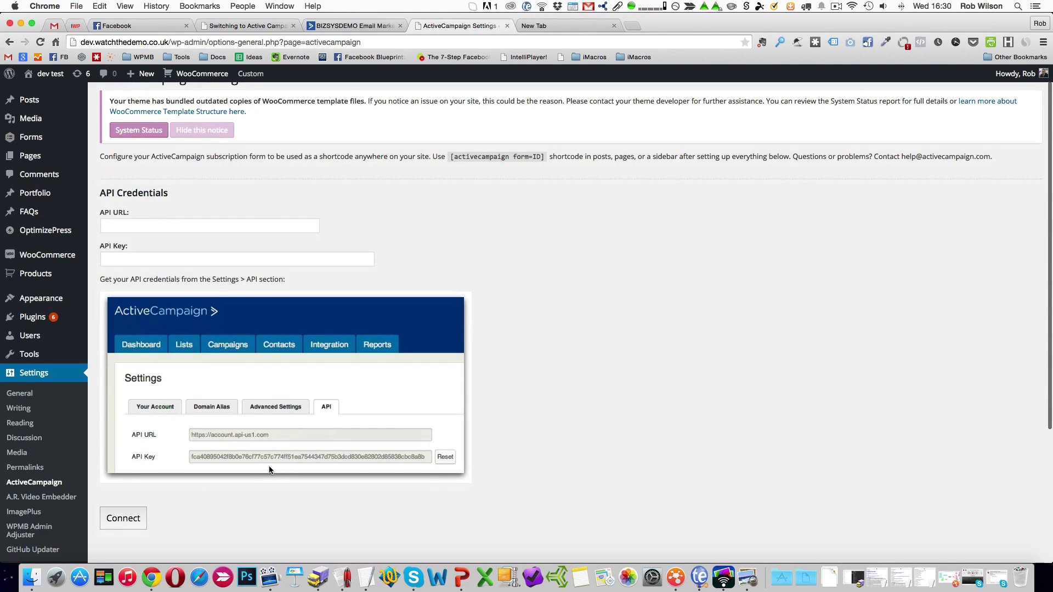
scroll(314, 382, "up", 1)
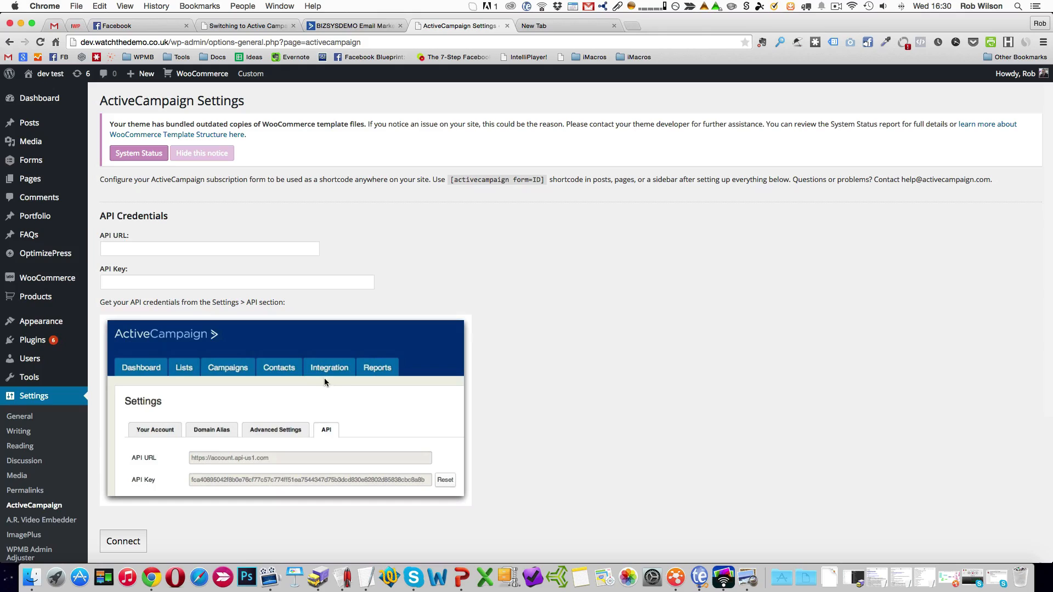
Switch to the ActiveCampaign account and open its My Settings page to locate the API credentials.
left_click(359, 27)
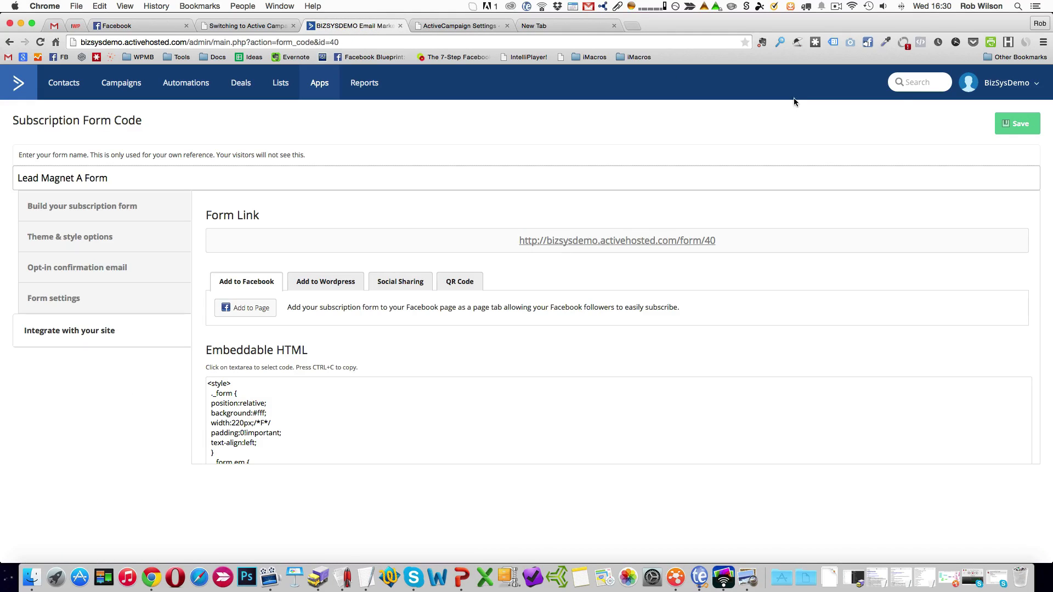
left_click(1038, 83)
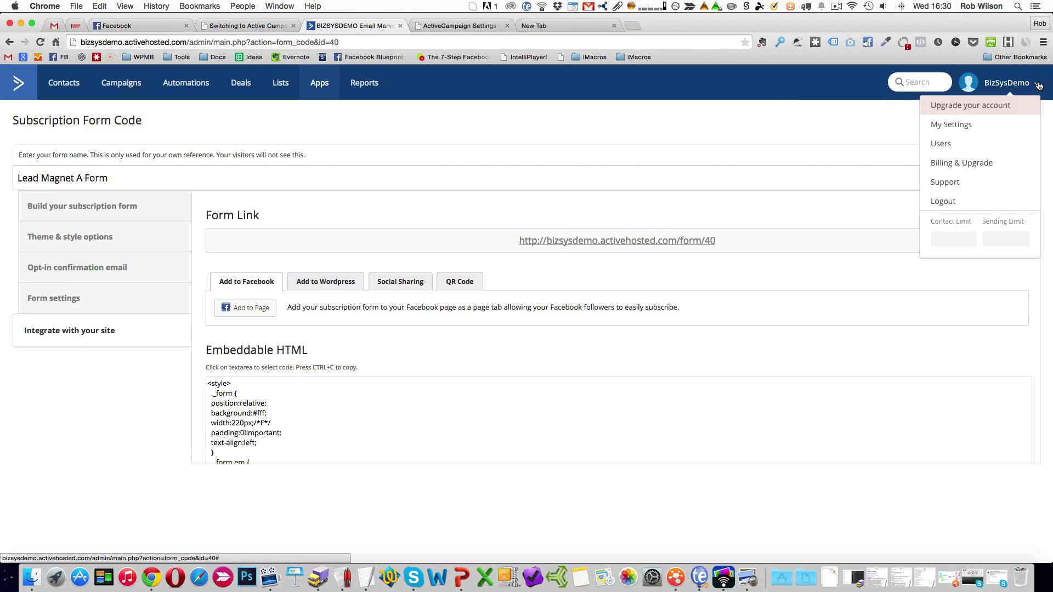
left_click(964, 128)
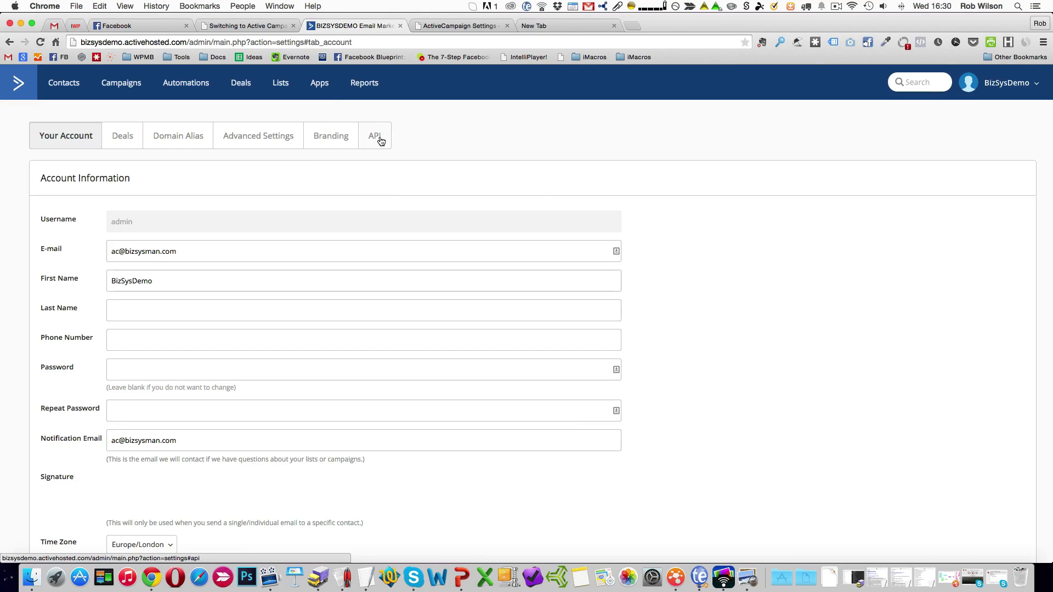
Return to the plugin's settings in WordPress, enable Lead Magnet A Form with its default form options, and update the settings.
left_click(454, 27)
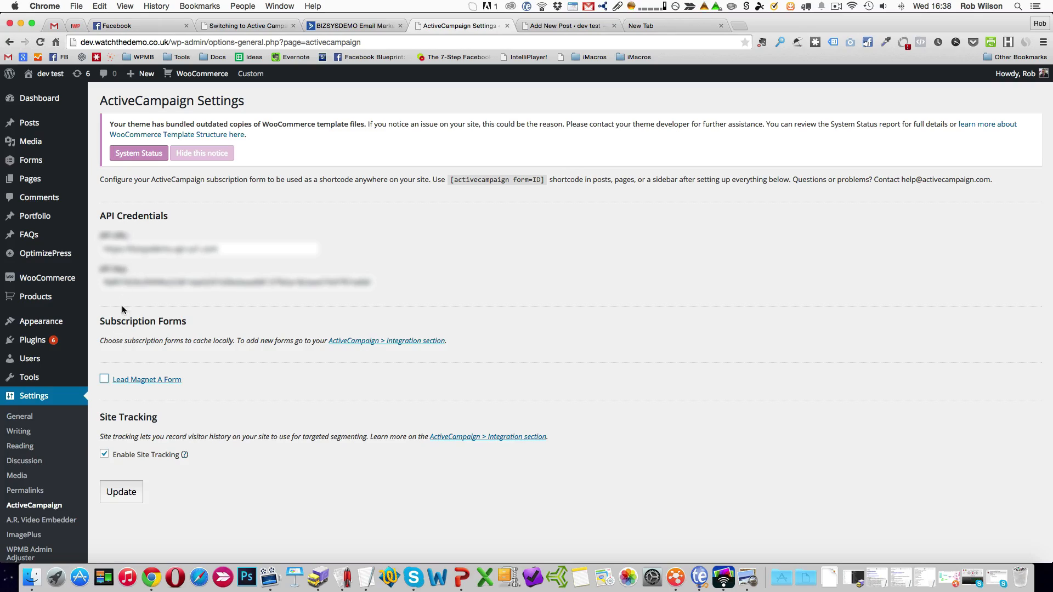
left_click(104, 380)
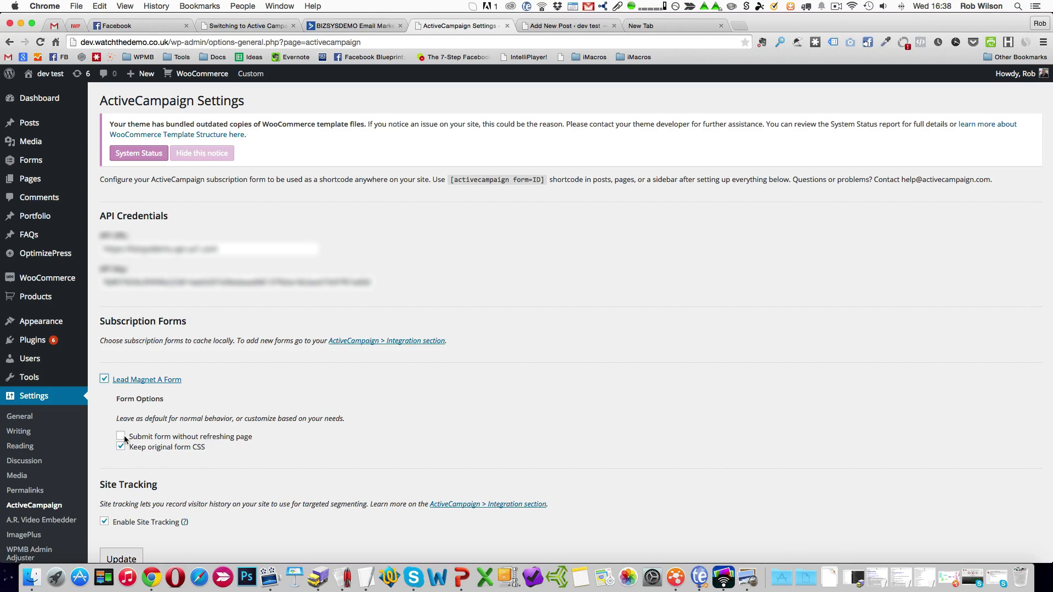
left_click(130, 557)
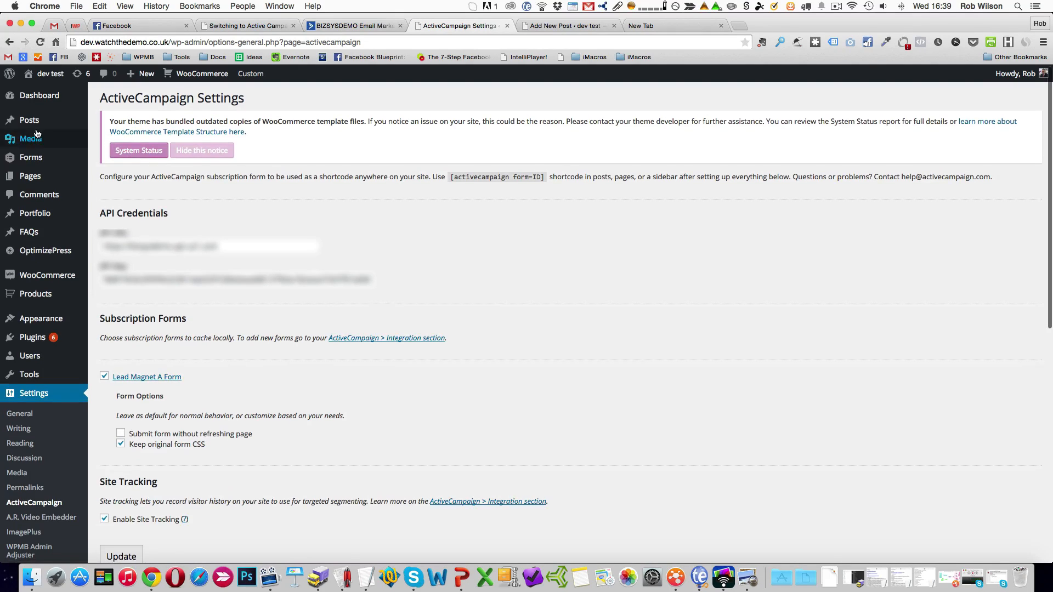
Insert Lead Magnet A Form into a new WordPress page and copy the resulting [activecampaign form=40] shortcode.
left_click(110, 193)
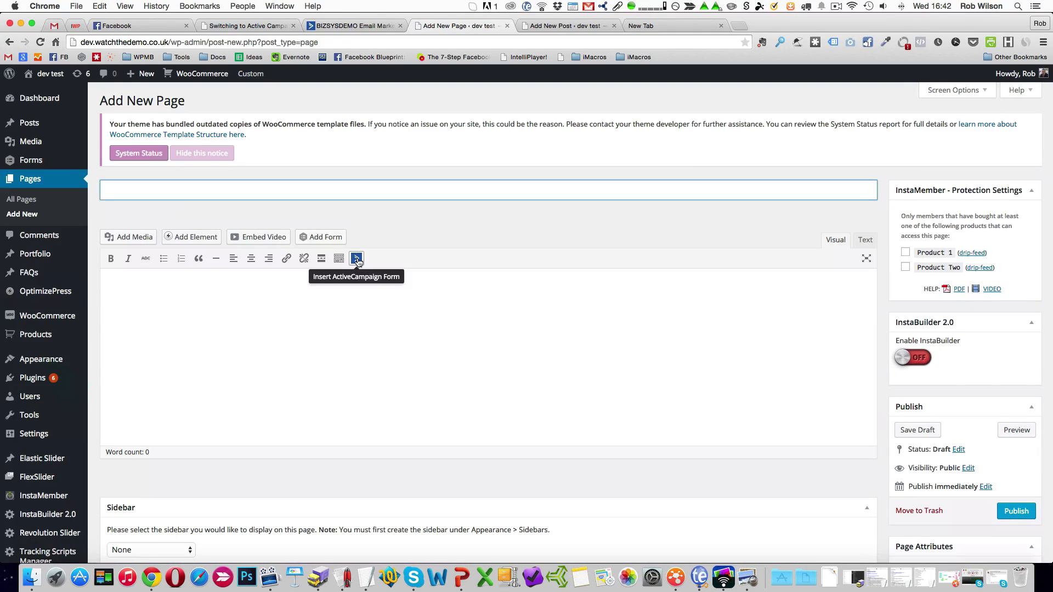
left_click(357, 261)
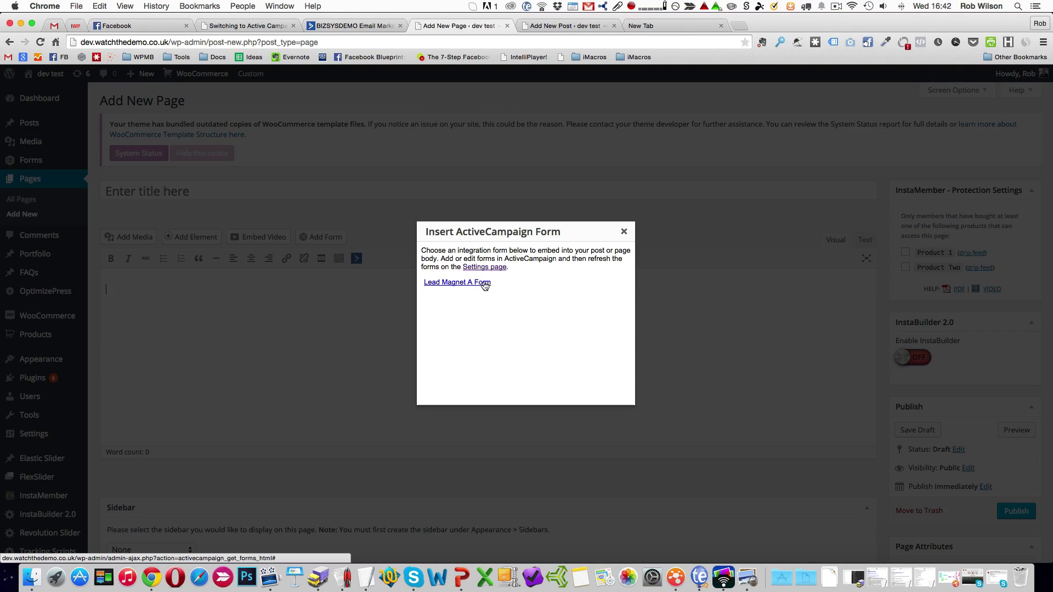
left_click(458, 283)
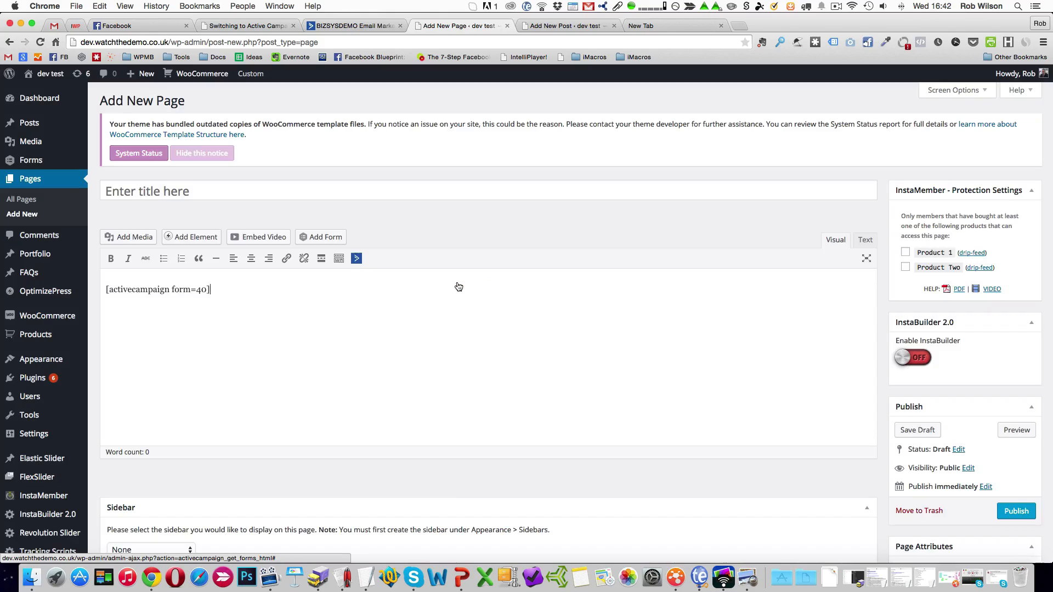
left_click_drag(210, 289, 105, 289)
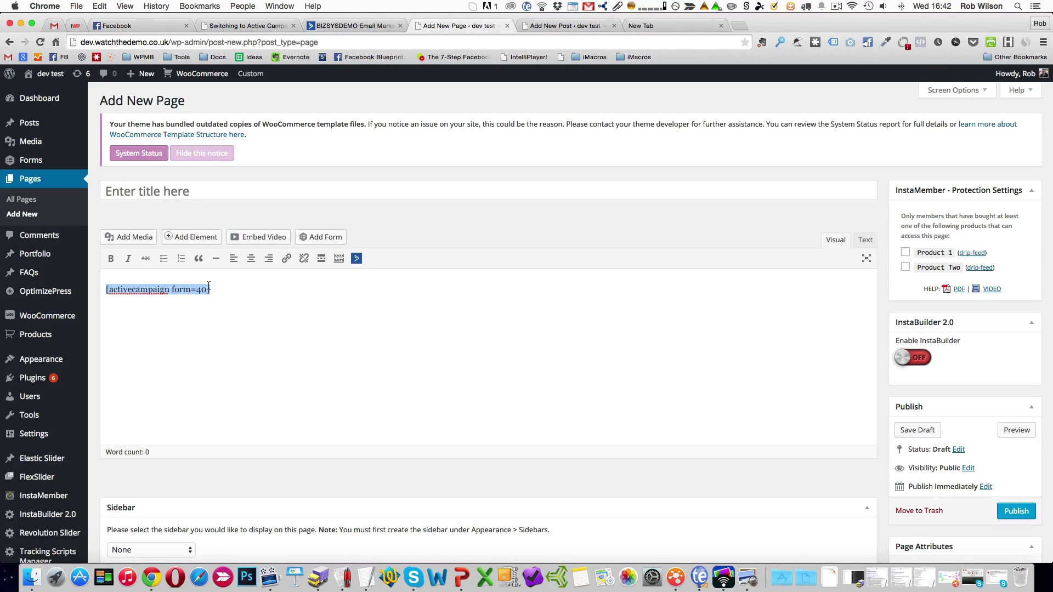
left_click(231, 290)
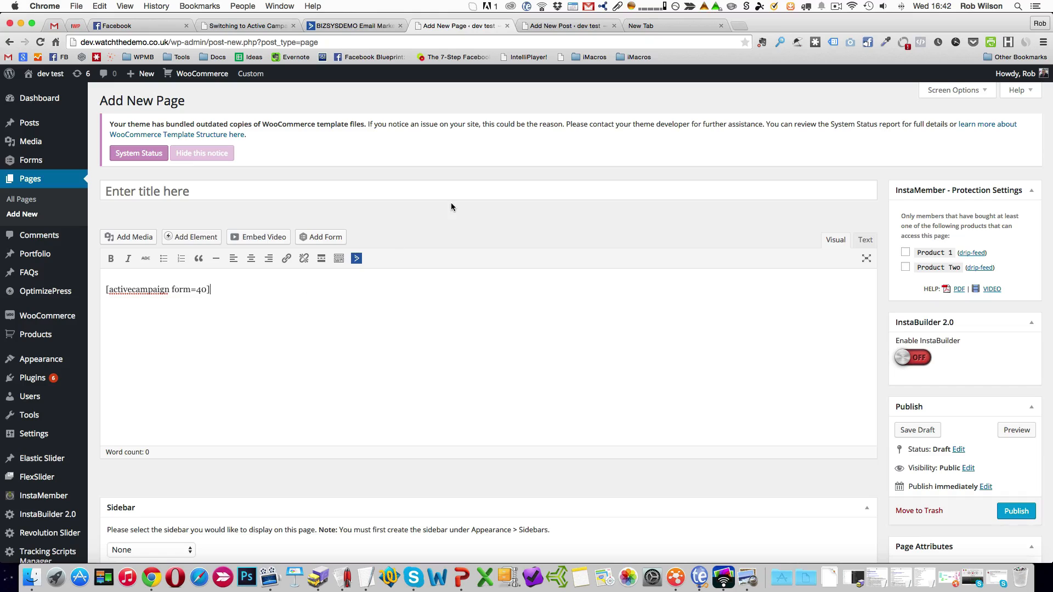
left_click_drag(221, 294, 94, 278)
key("super+c")
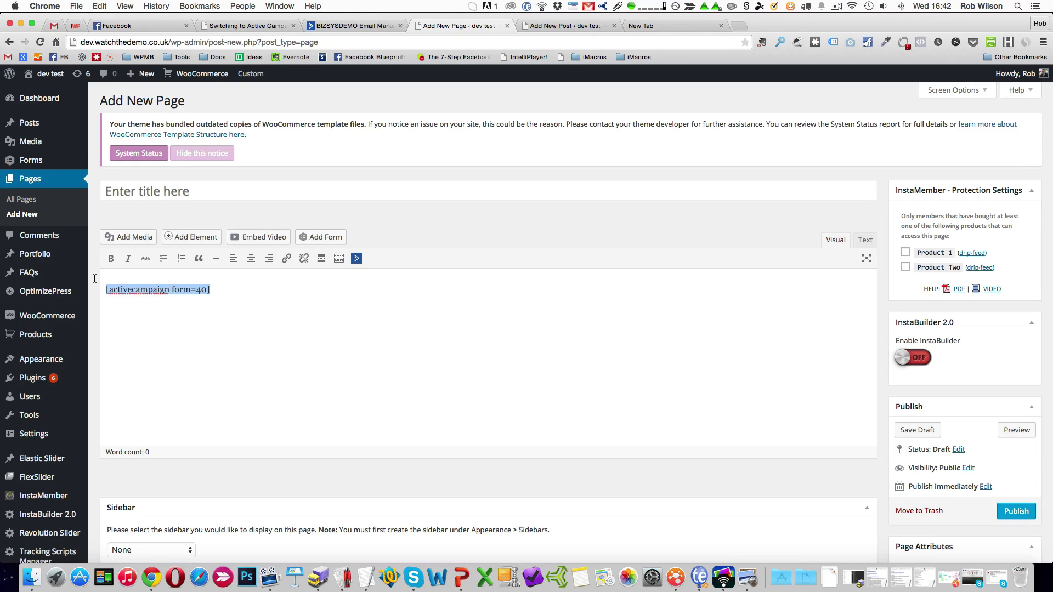
Leave the unsaved page, replace the first Blog Sidebar Text widget's code with [activecampaign form=40], and save the widget.
mouse_move(41, 368)
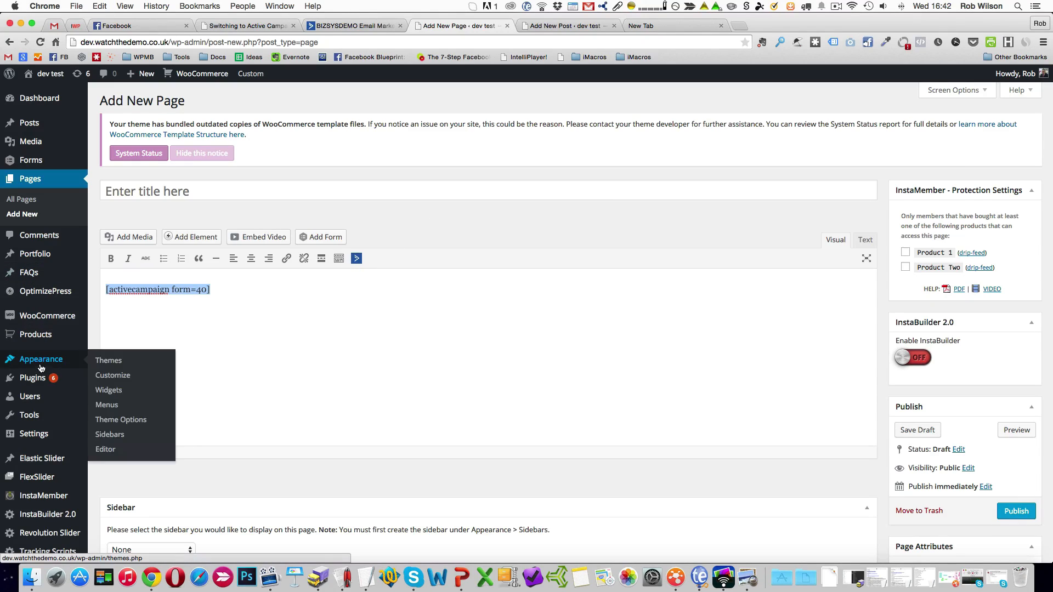
left_click(113, 394)
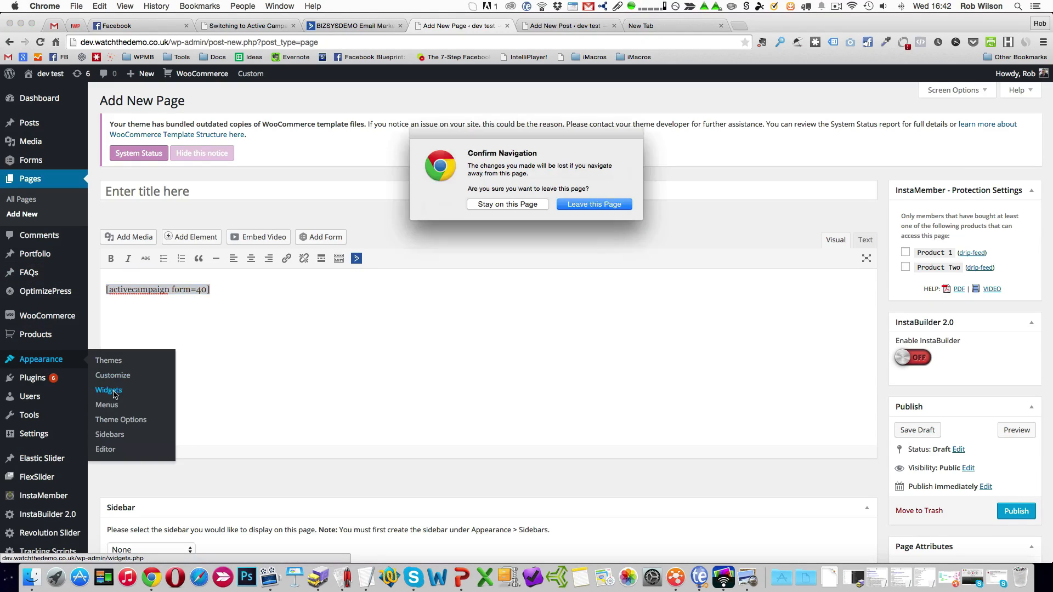
left_click(591, 204)
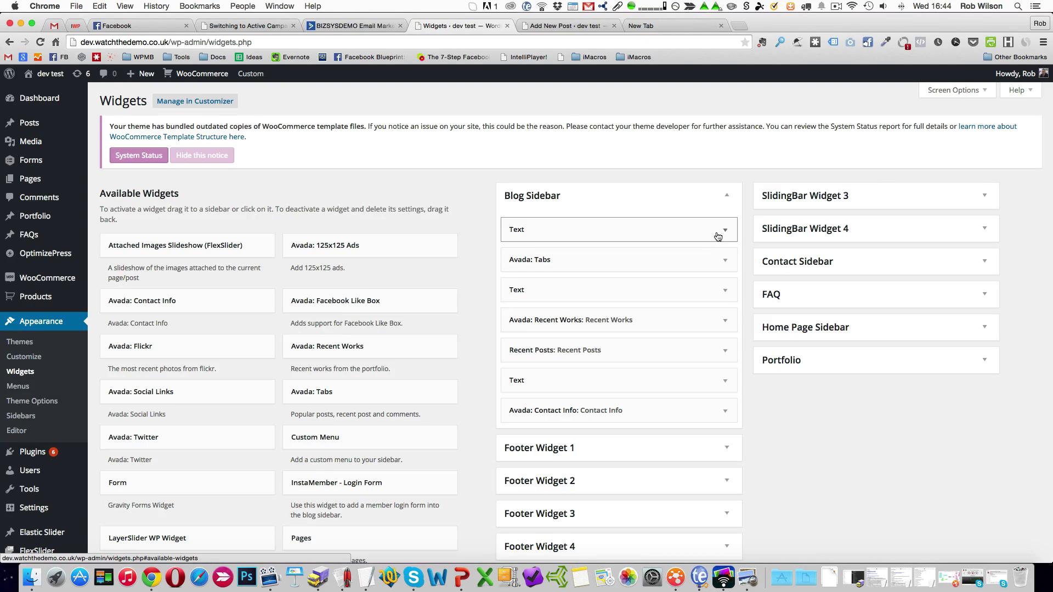
left_click(724, 231)
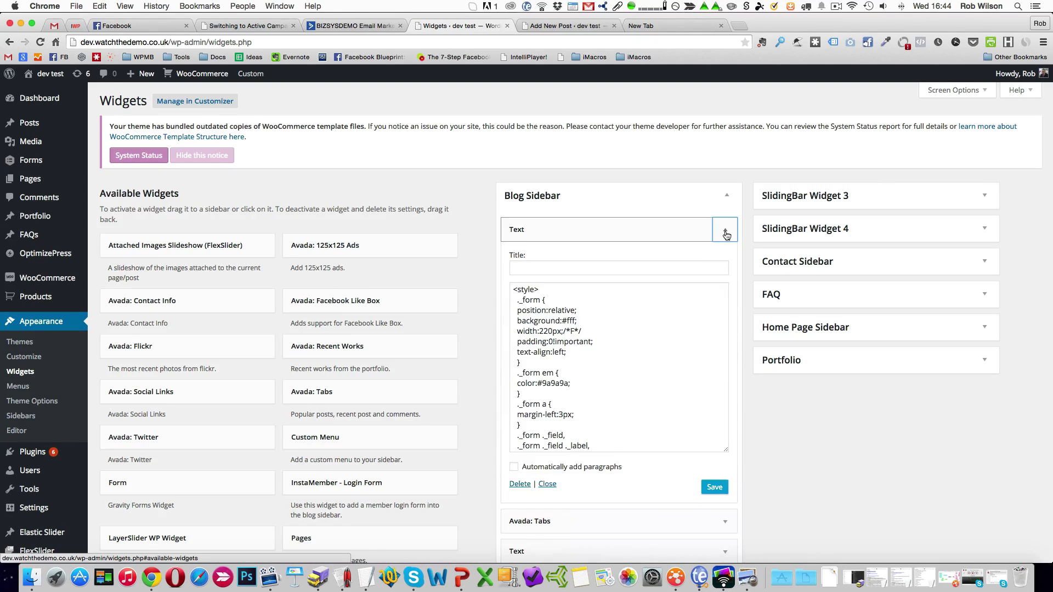
left_click(608, 337)
key("super+a")
key("BackSpace")
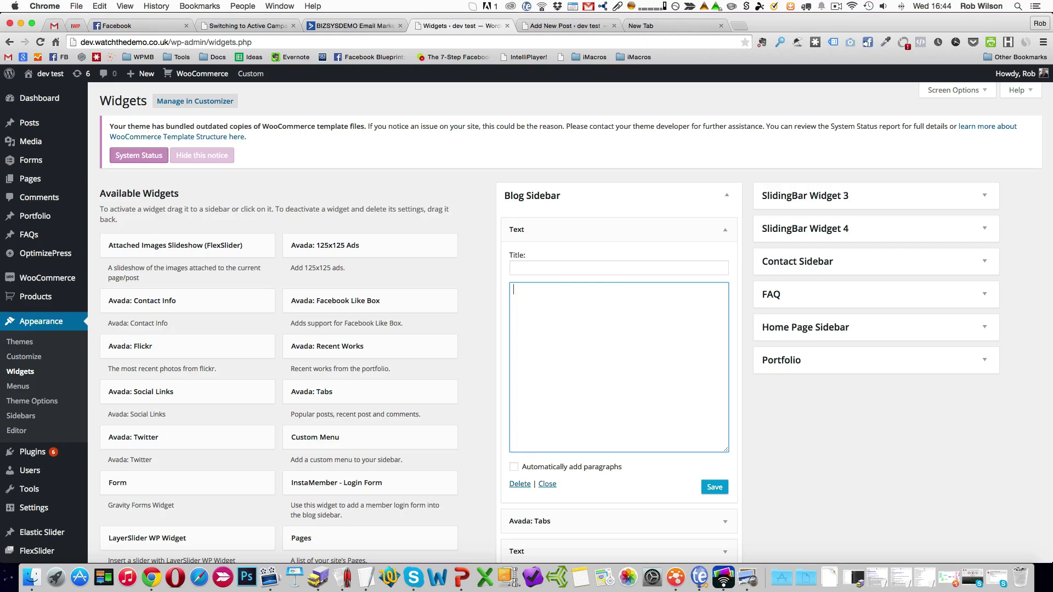
key("super+v")
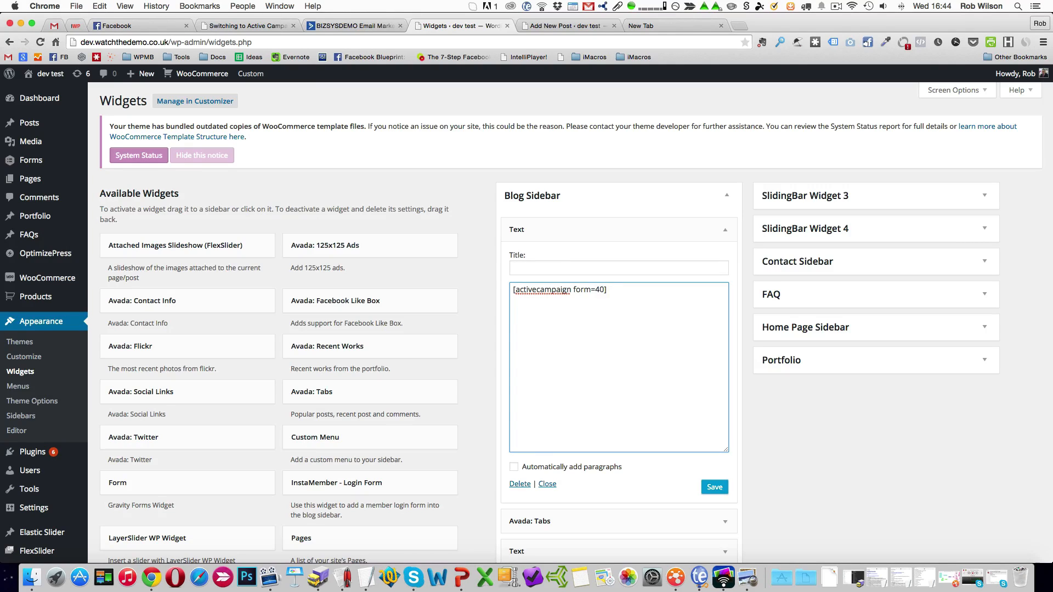
left_click(718, 490)
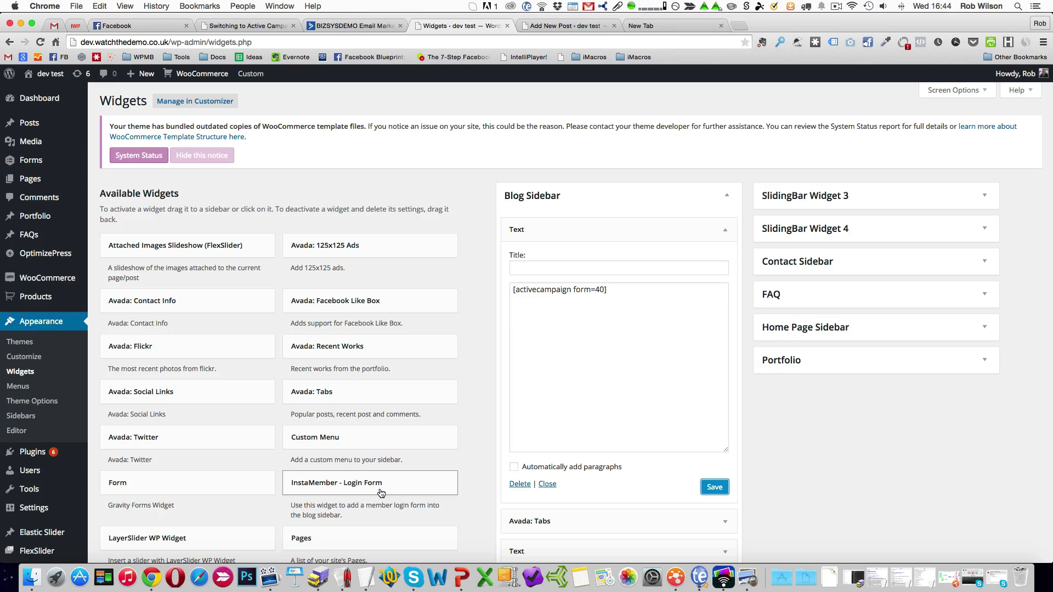
Visit the dev test site's front end to check the sidebar form.
scroll(257, 462, "down", 3)
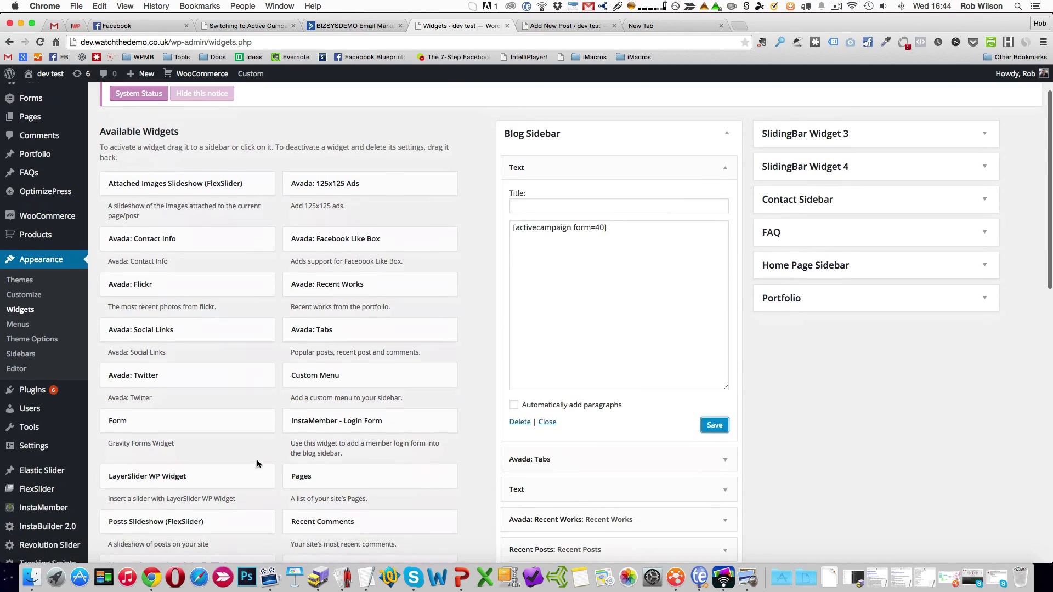
scroll(137, 96, "up", 3)
mouse_move(48, 77)
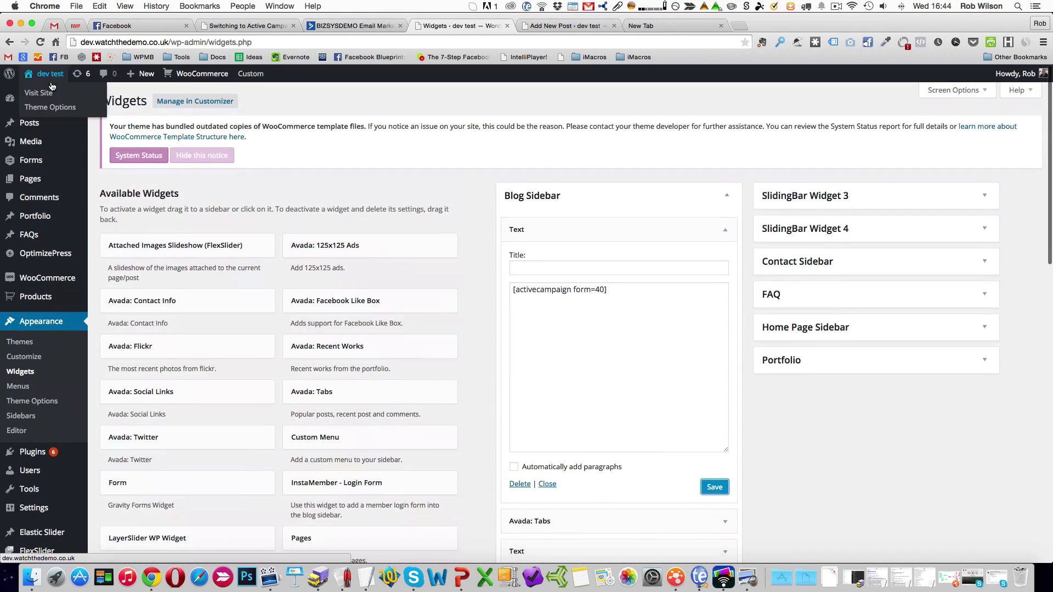
left_click(47, 100)
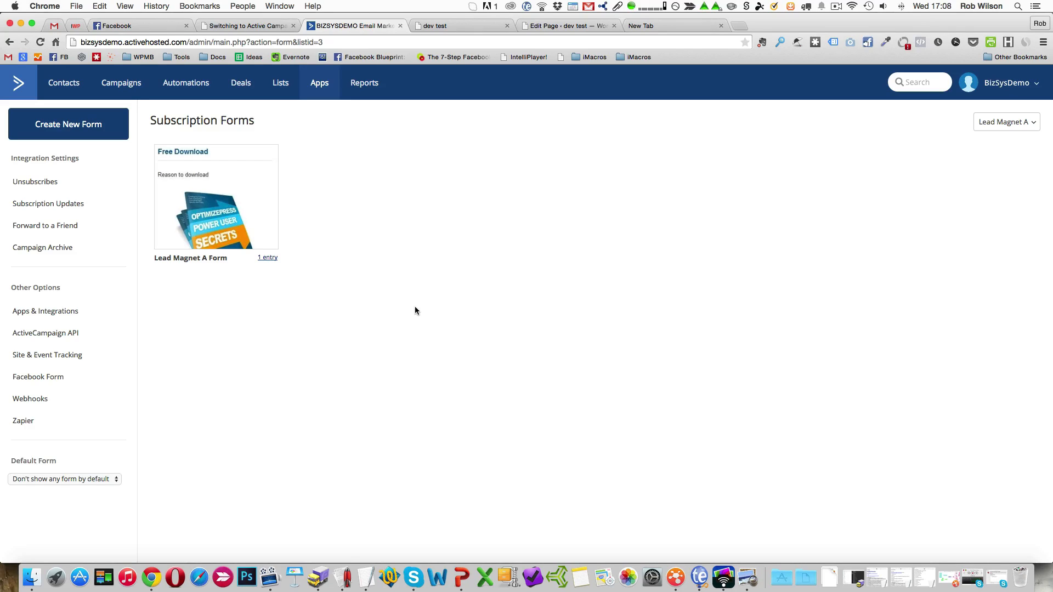
Open the site integration code of Lead Magnet A Form in ActiveCampaign and select its entire embeddable HTML.
mouse_move(251, 203)
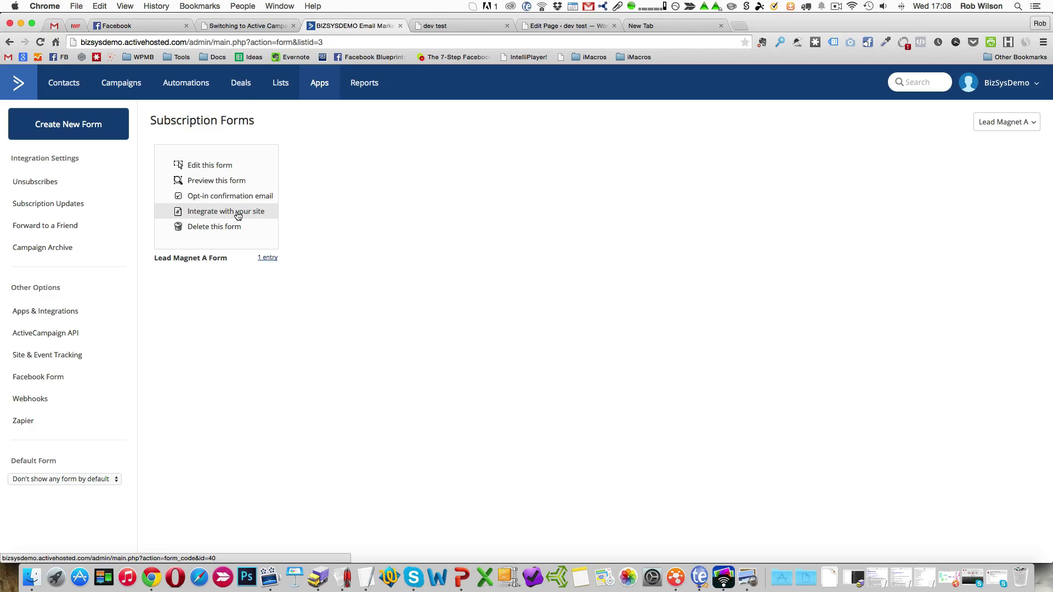
left_click(236, 214)
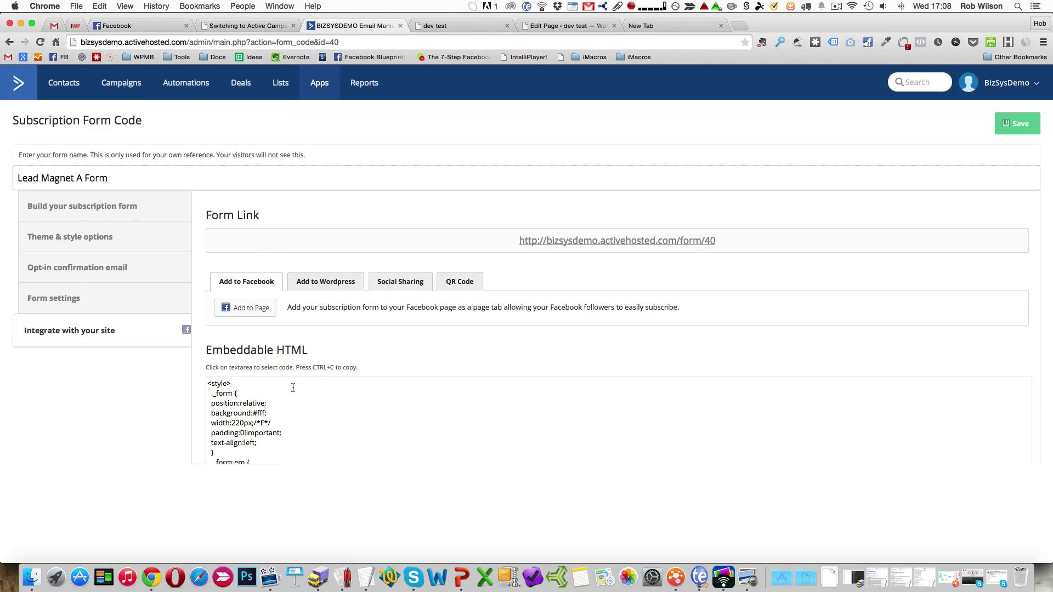
left_click(284, 445)
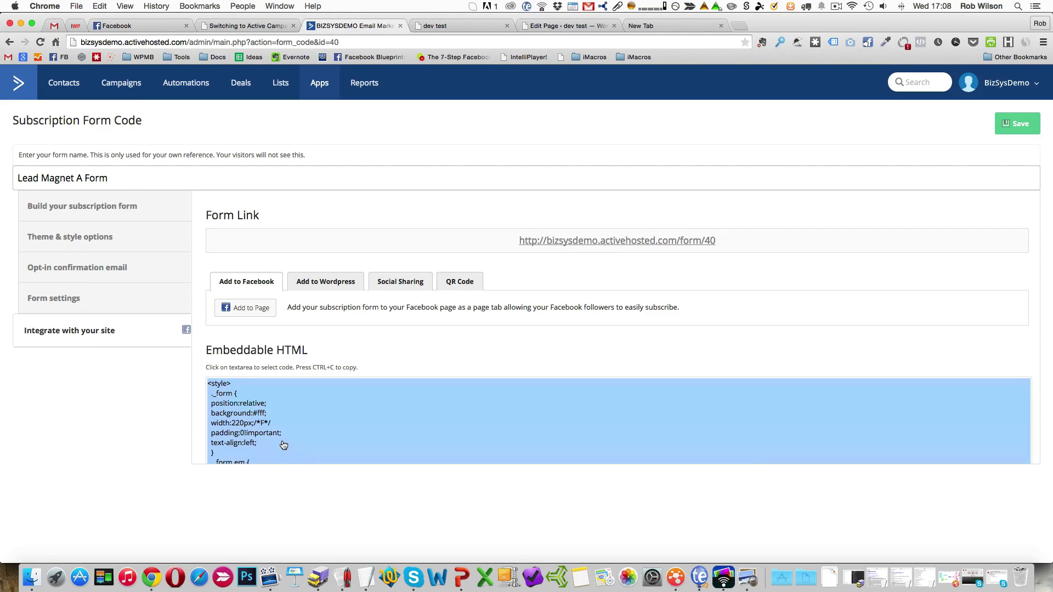
scroll(299, 428, "down", 10)
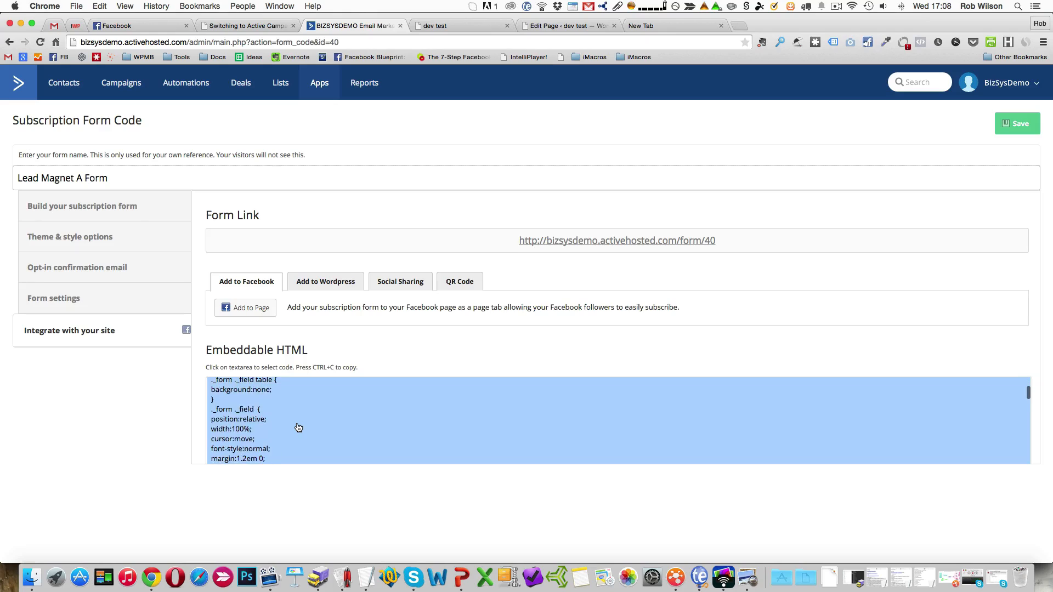
scroll(298, 428, "down", 10)
left_click(245, 449)
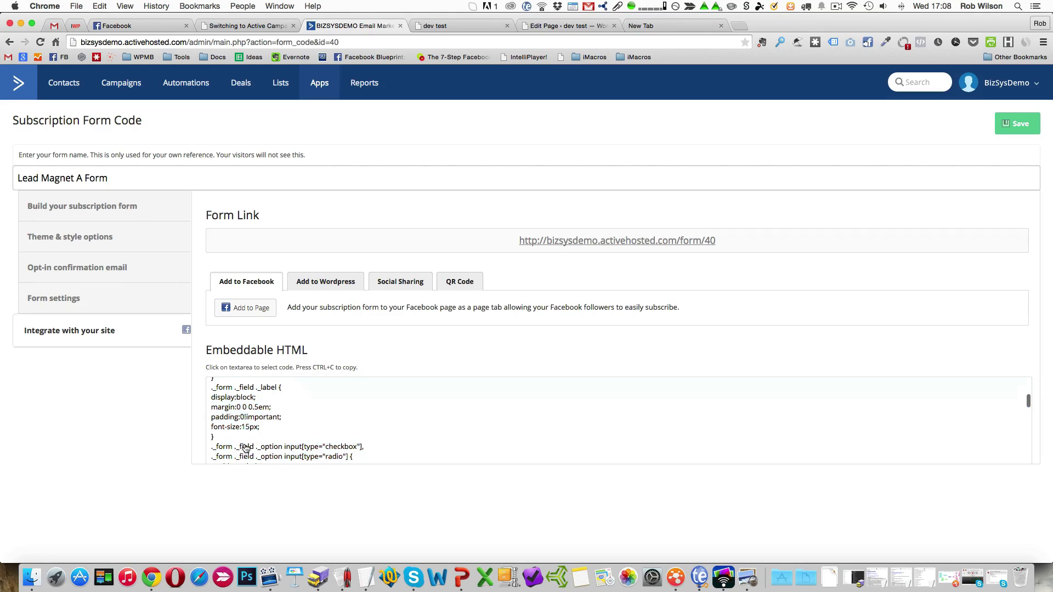
left_click(245, 448)
scroll(248, 442, "down", 3)
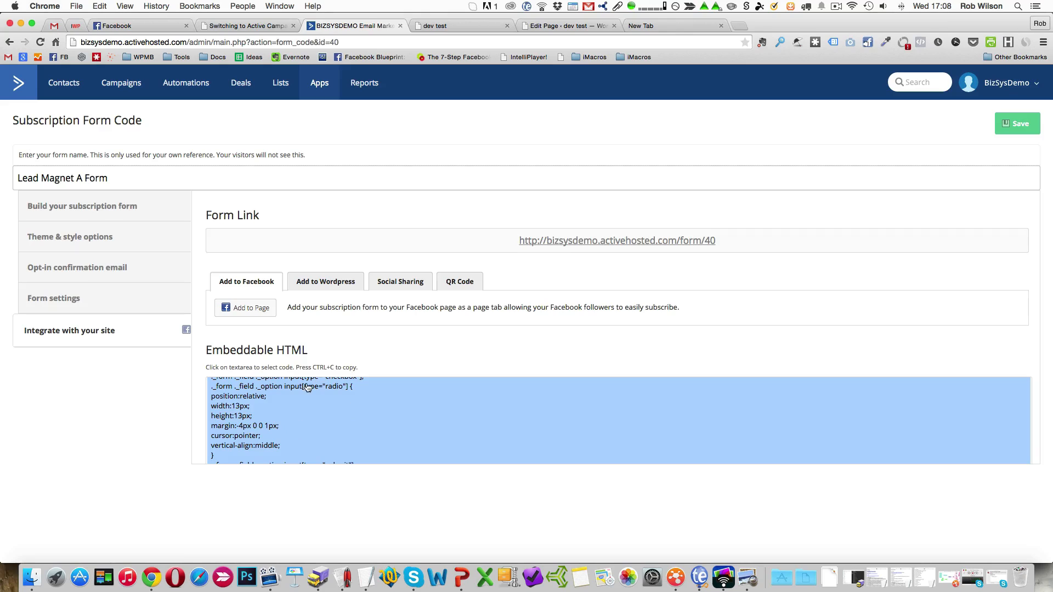
Paste the form's embeddable HTML into a new TextEdit document and select everything from the start of the style block up to the opening form tag.
left_click(365, 575)
key("super+v")
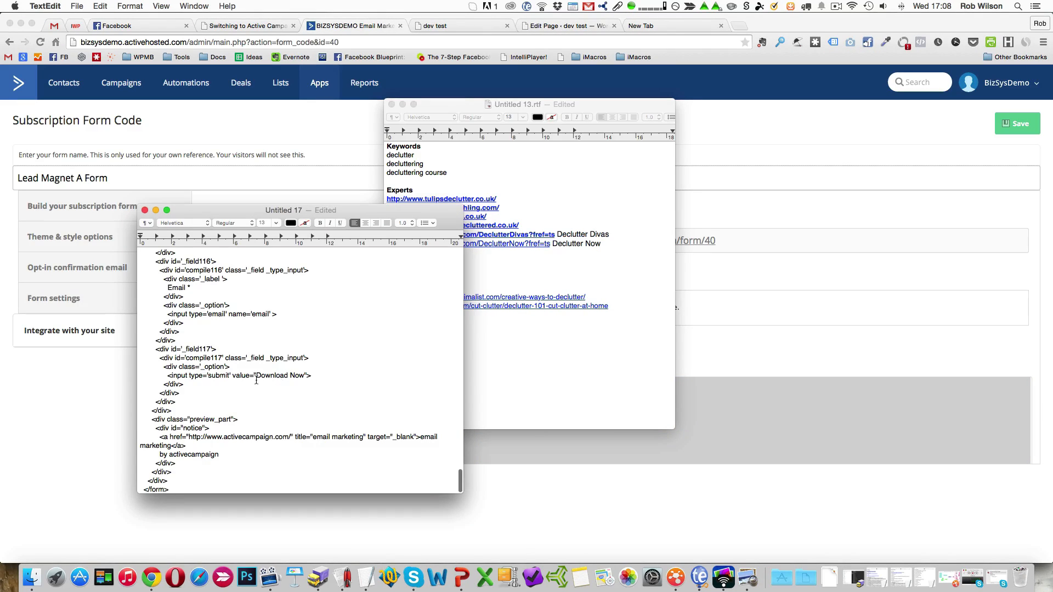
scroll(241, 395, "up", 3)
scroll(234, 404, "up", 10)
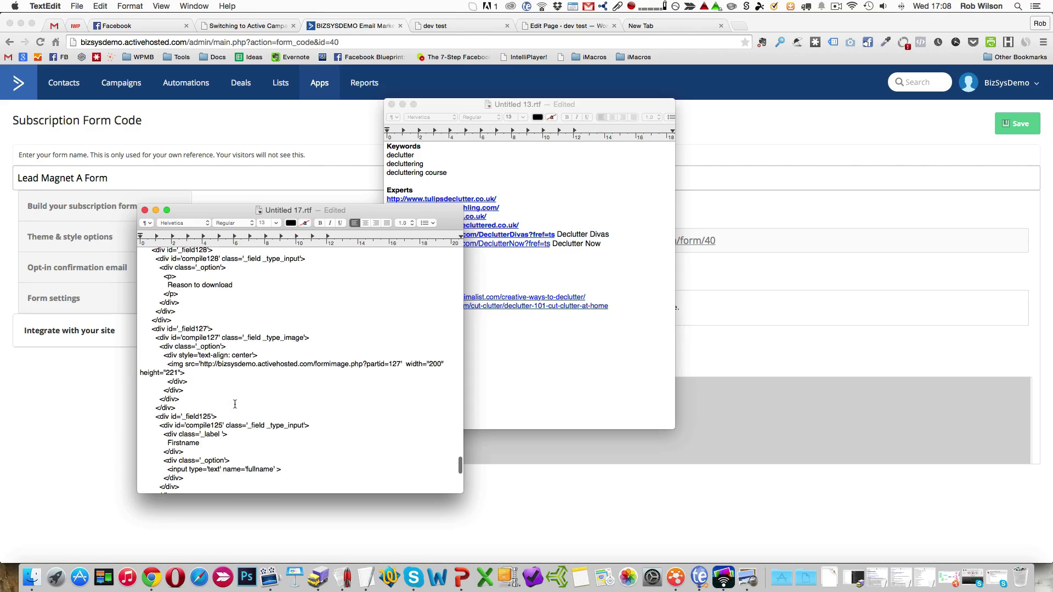
scroll(239, 410, "up", 4)
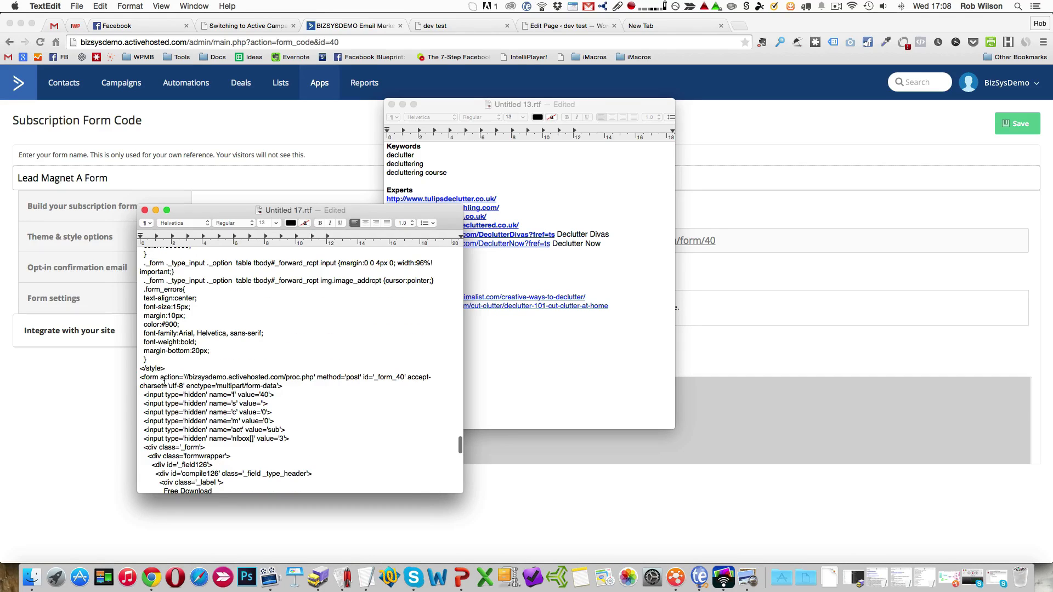
left_click(140, 377)
key("shift+super+Up")
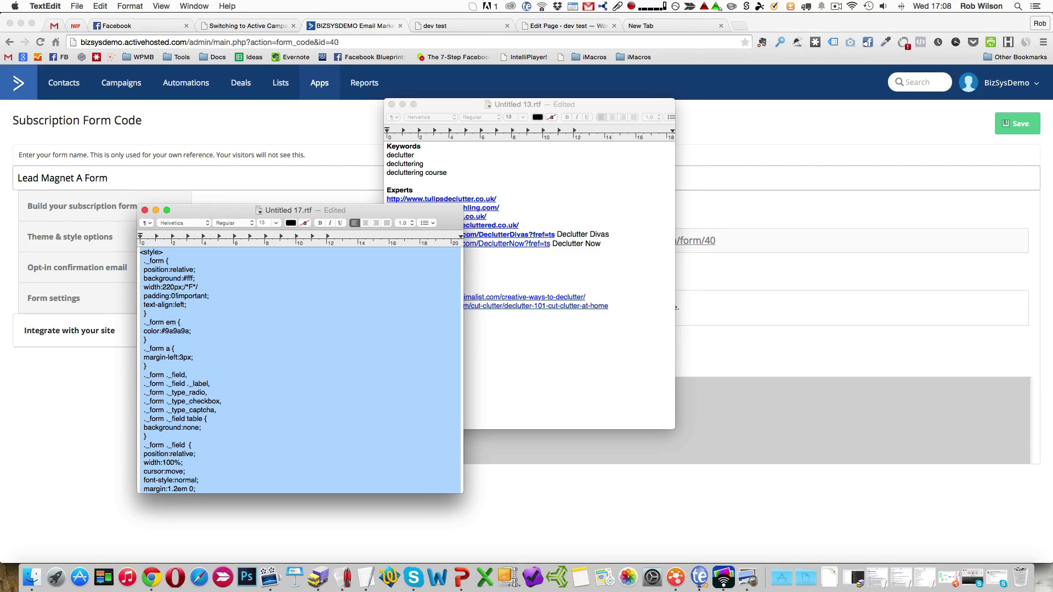
Examine the pasted code, marking the form section from its opening form tag through the closing form tag.
scroll(246, 435, "down", 20)
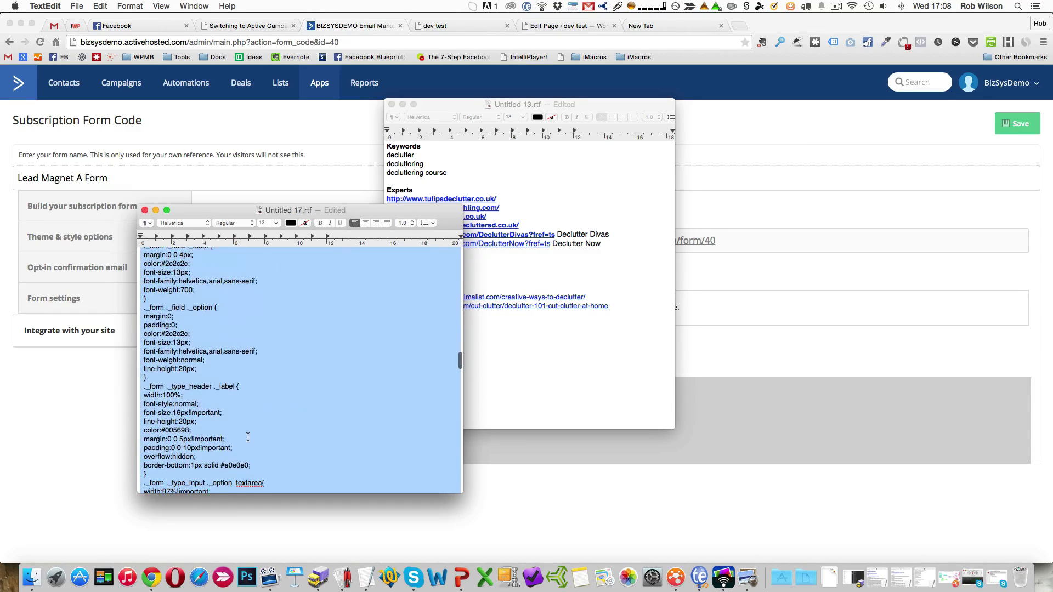
left_click(248, 437)
scroll(248, 437, "down", 3)
scroll(248, 437, "down", 15)
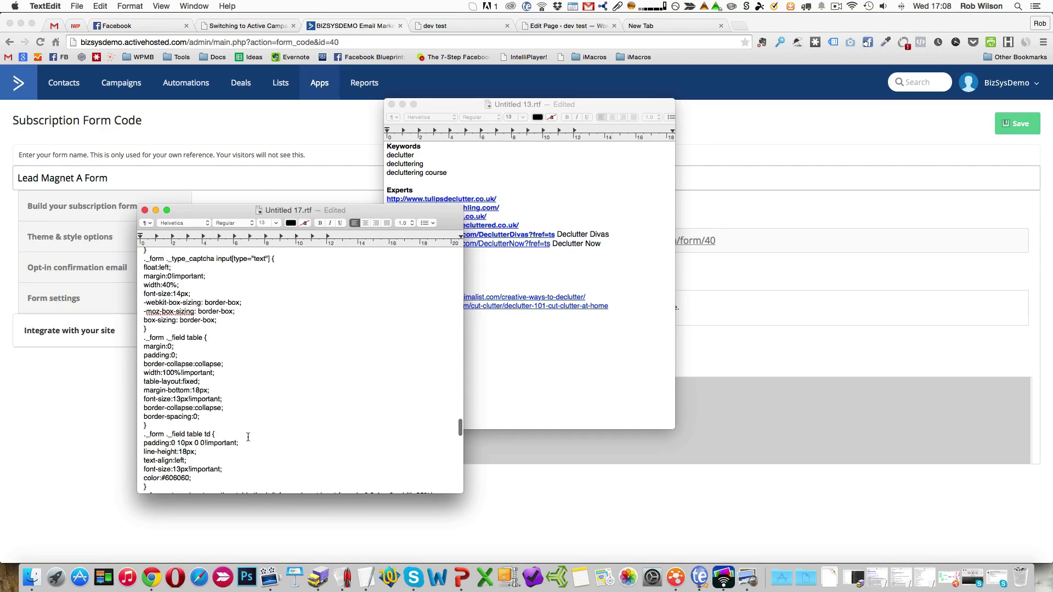
scroll(248, 437, "down", 12)
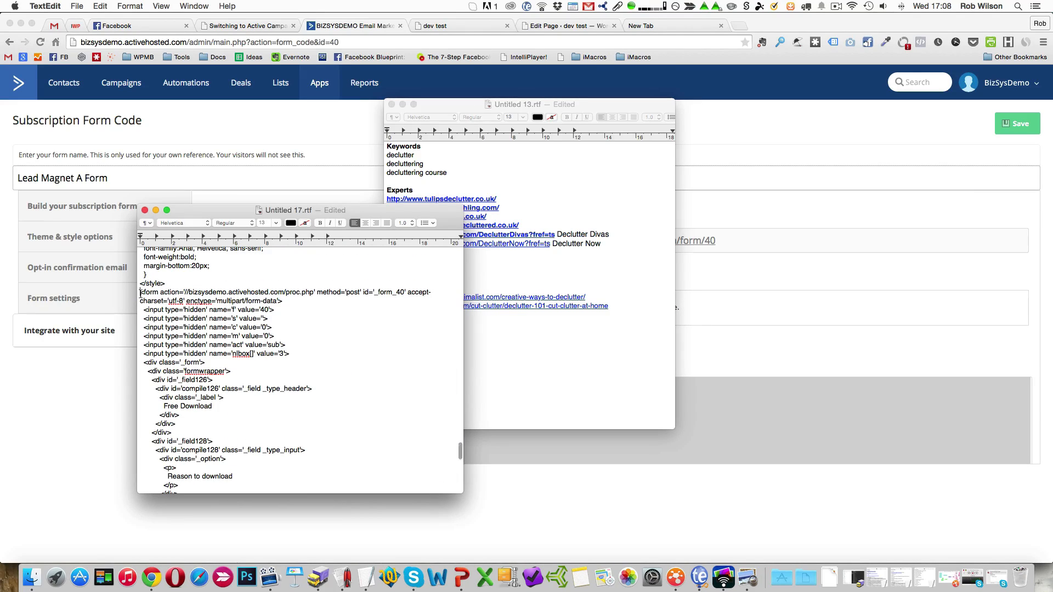
left_click_drag(140, 295, 181, 527)
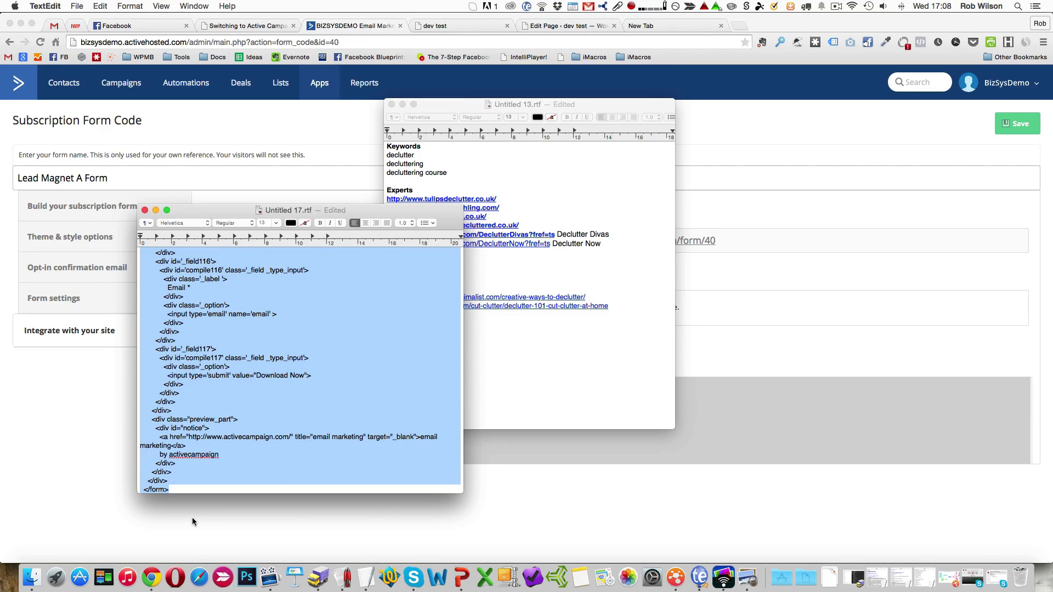
left_click(268, 405)
scroll(267, 405, "up", 15)
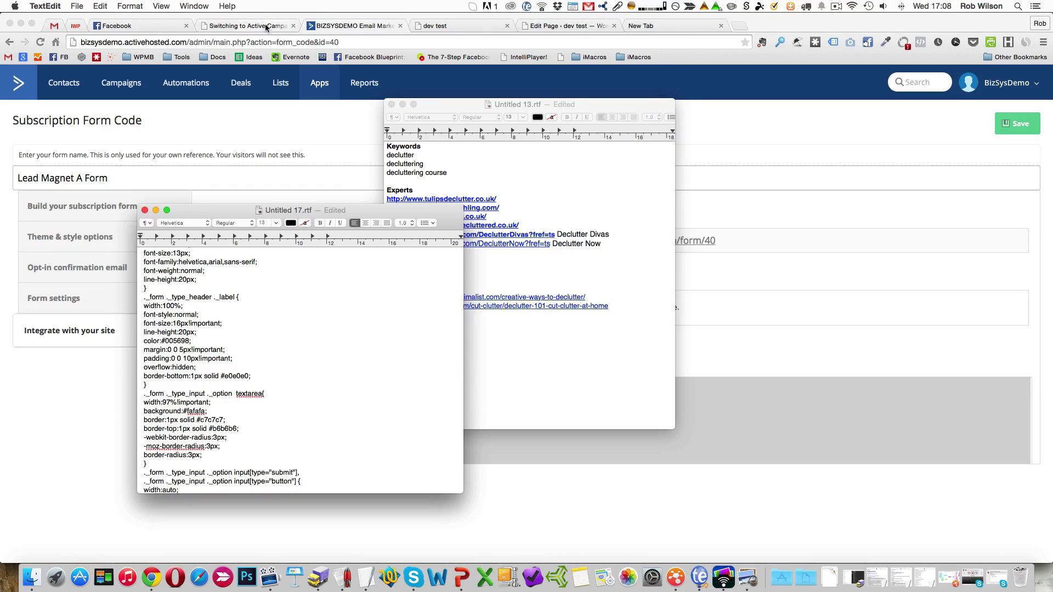
Enable InstaBuilder on the Demo 3rd Party WordPress page and start it from the Text Squeeze template headed "This Is Your Killer Headline".
left_click(559, 26)
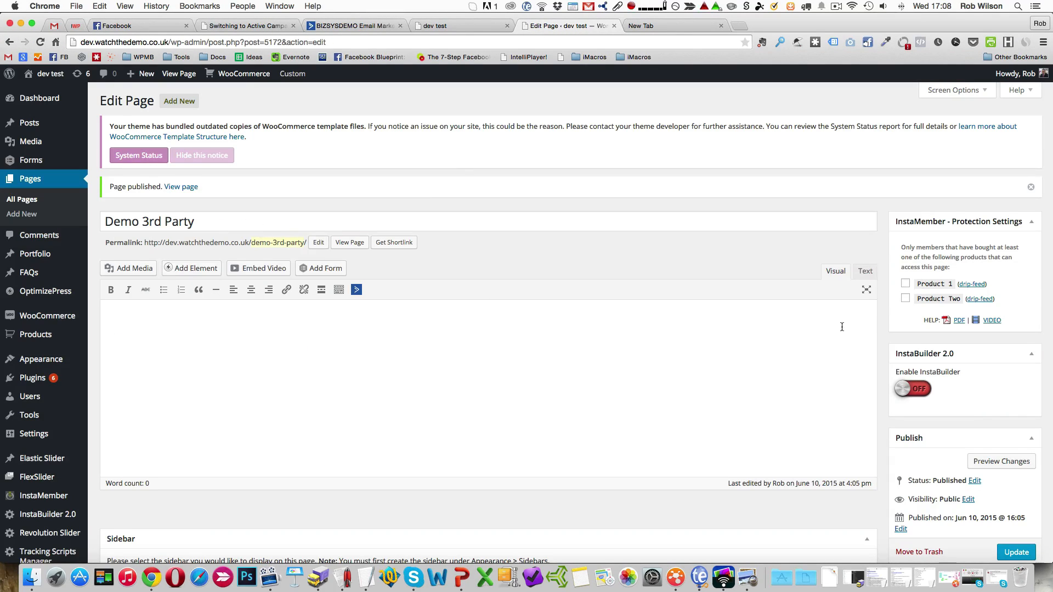
left_click(925, 392)
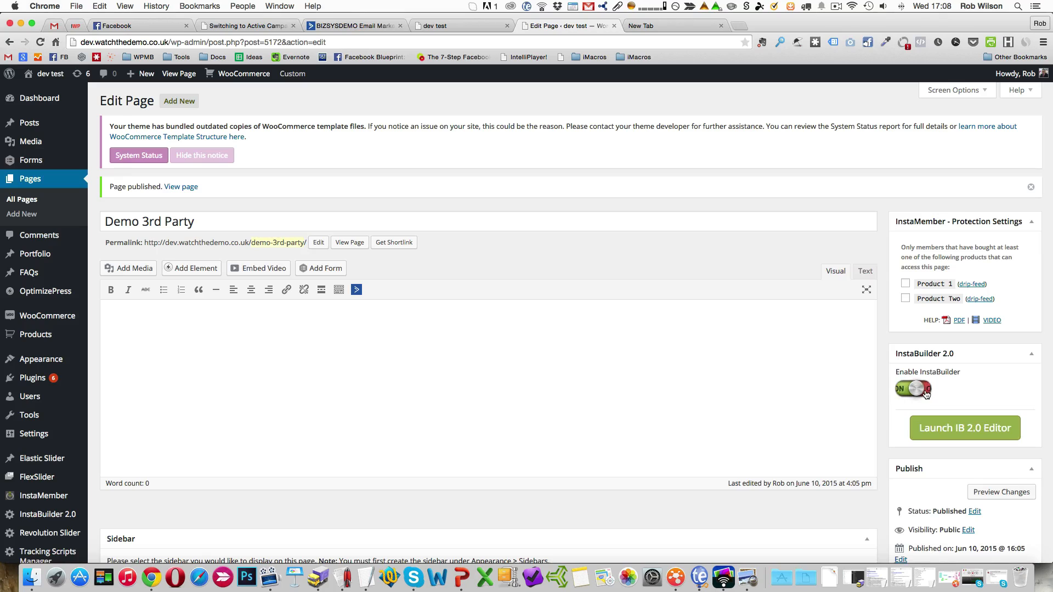
left_click(979, 430)
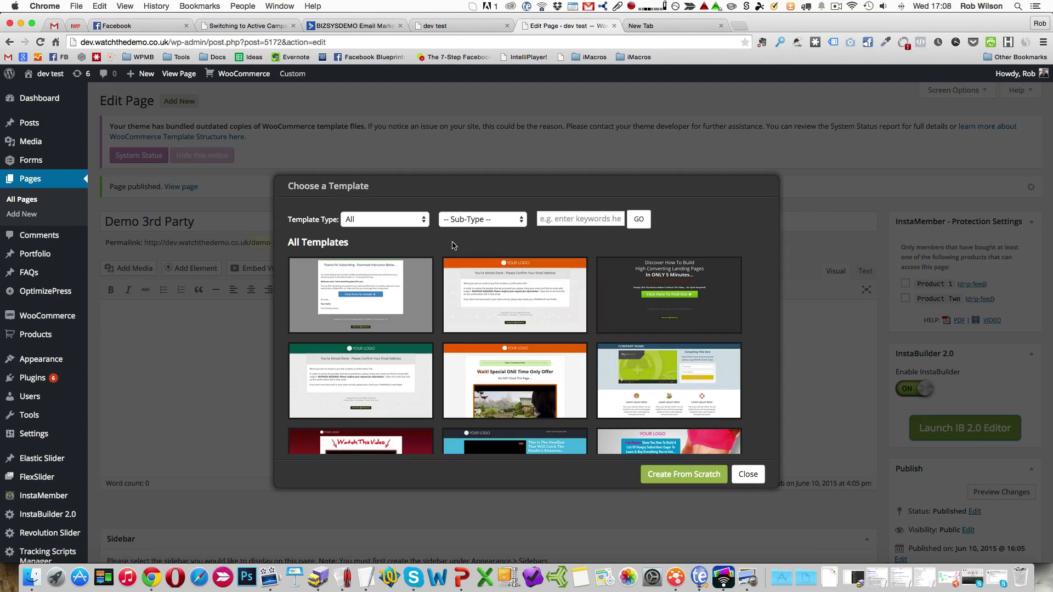
left_click(474, 225)
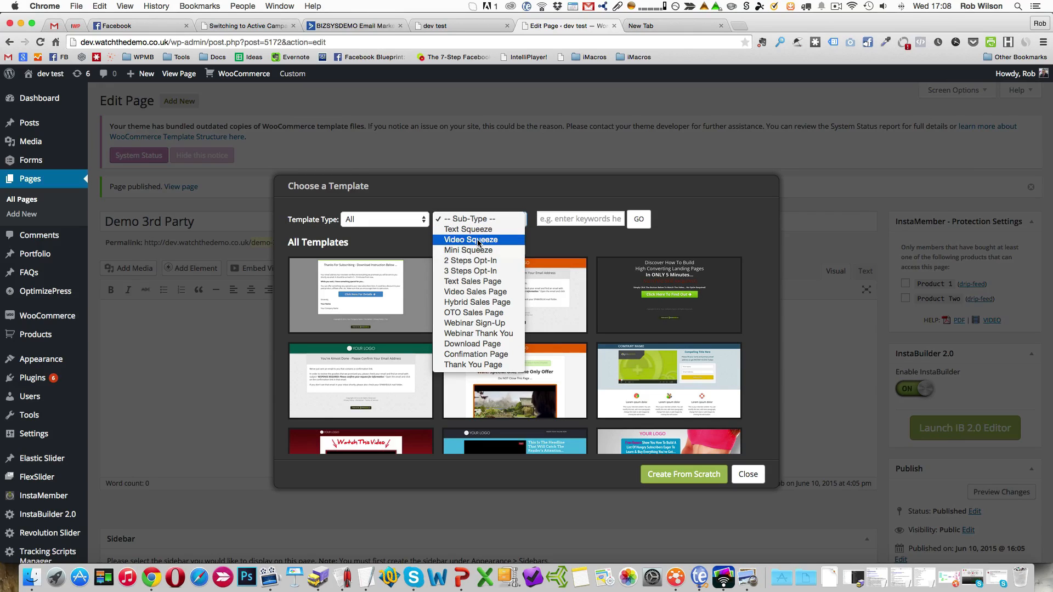
left_click(476, 232)
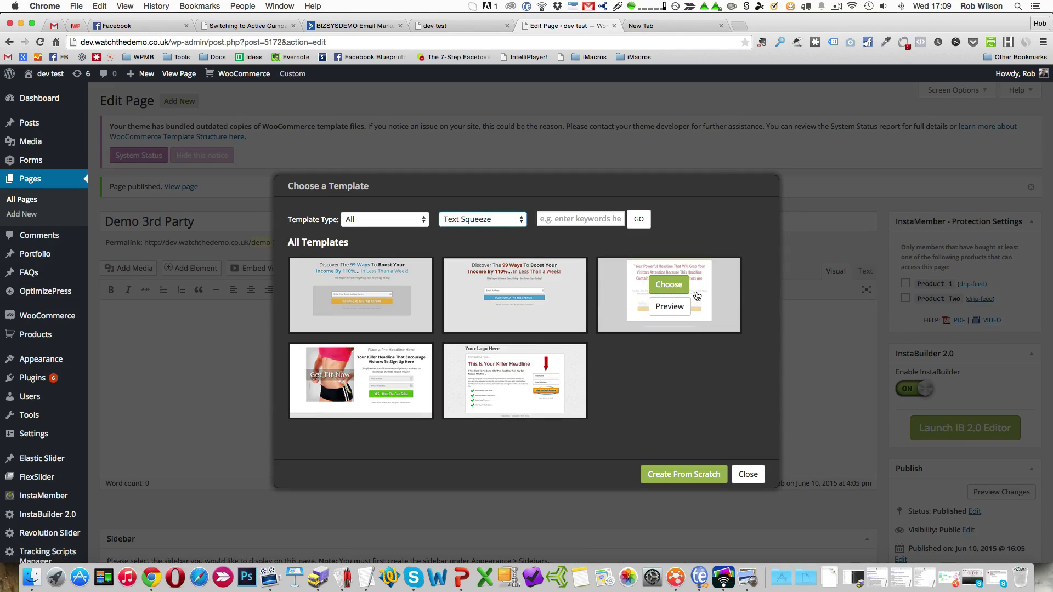
mouse_move(534, 391)
left_click(521, 373)
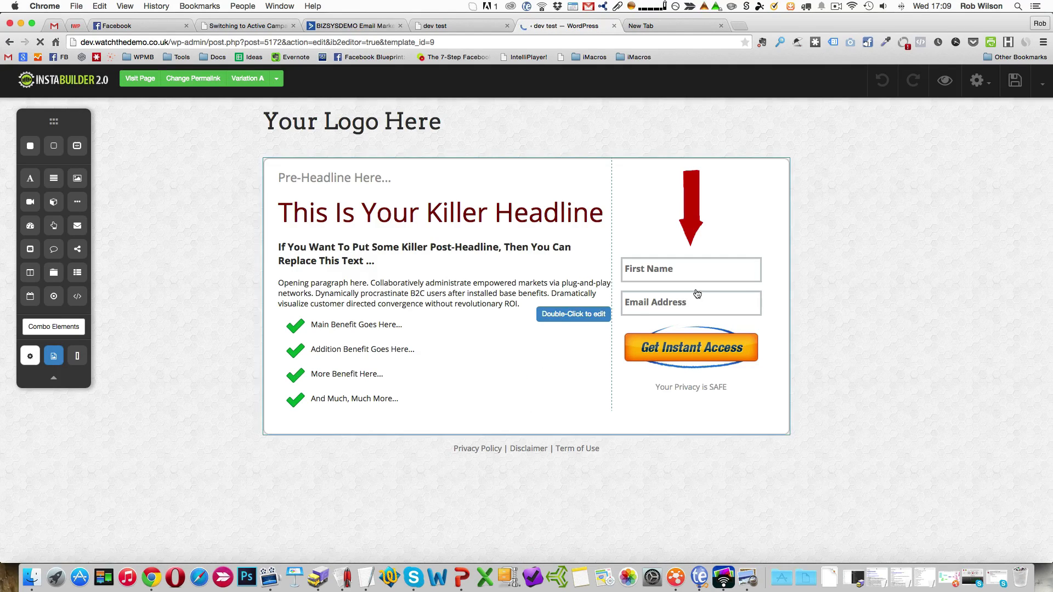
Paste the ActiveCampaign form HTML into the opt-in form's HTML code settings, process it, and save the page.
left_click(706, 286)
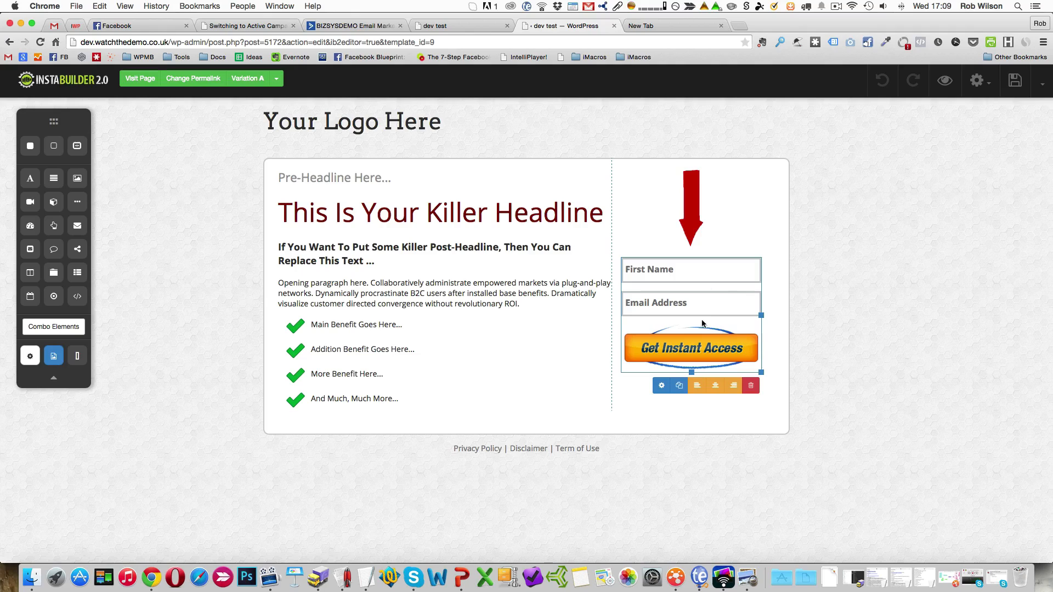
left_click(661, 387)
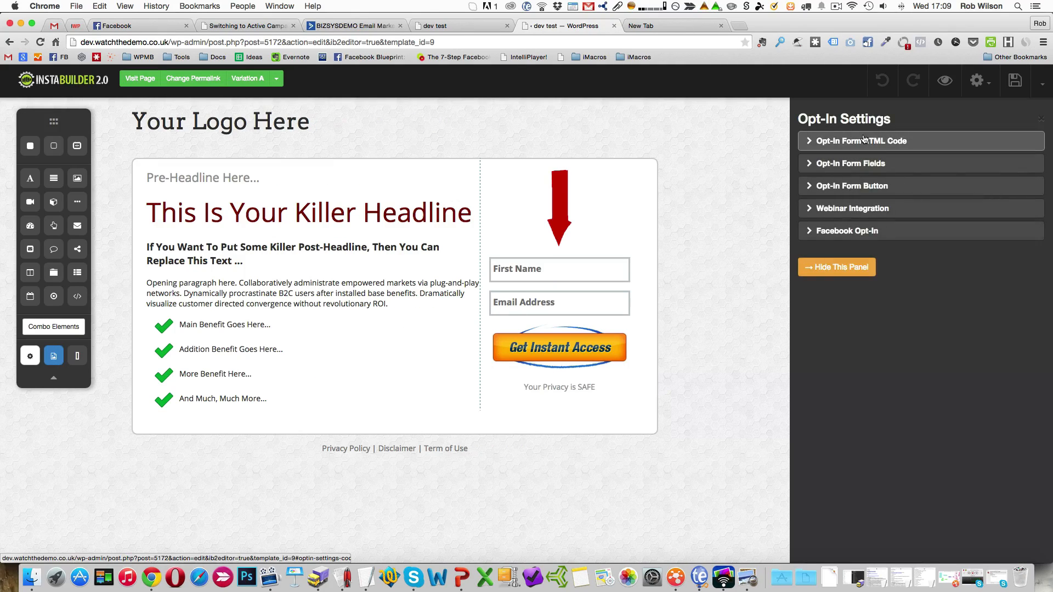
left_click(864, 141)
left_click(821, 210)
key("super+v")
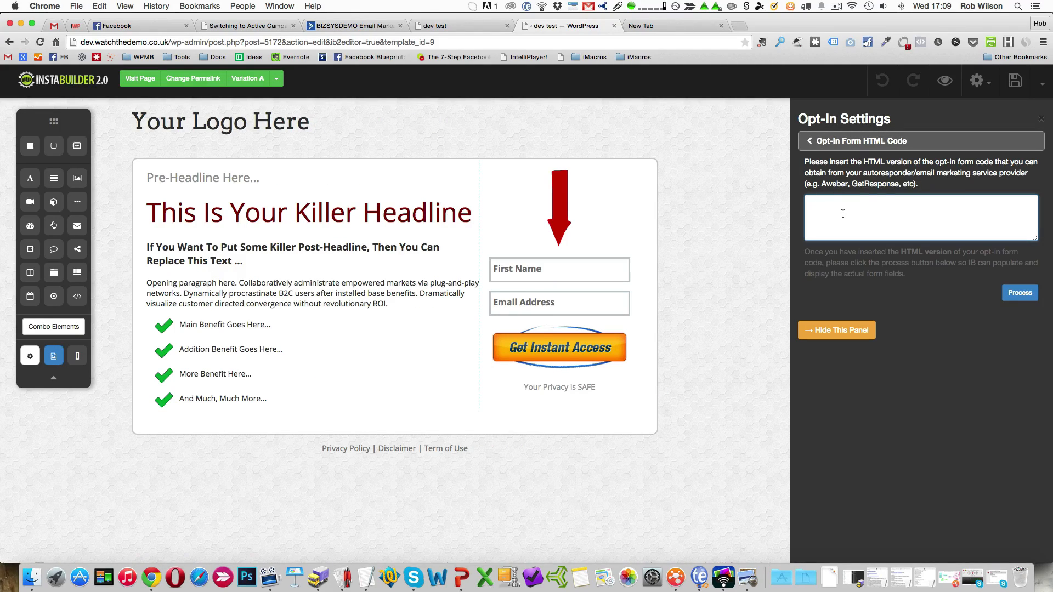
left_click(1028, 296)
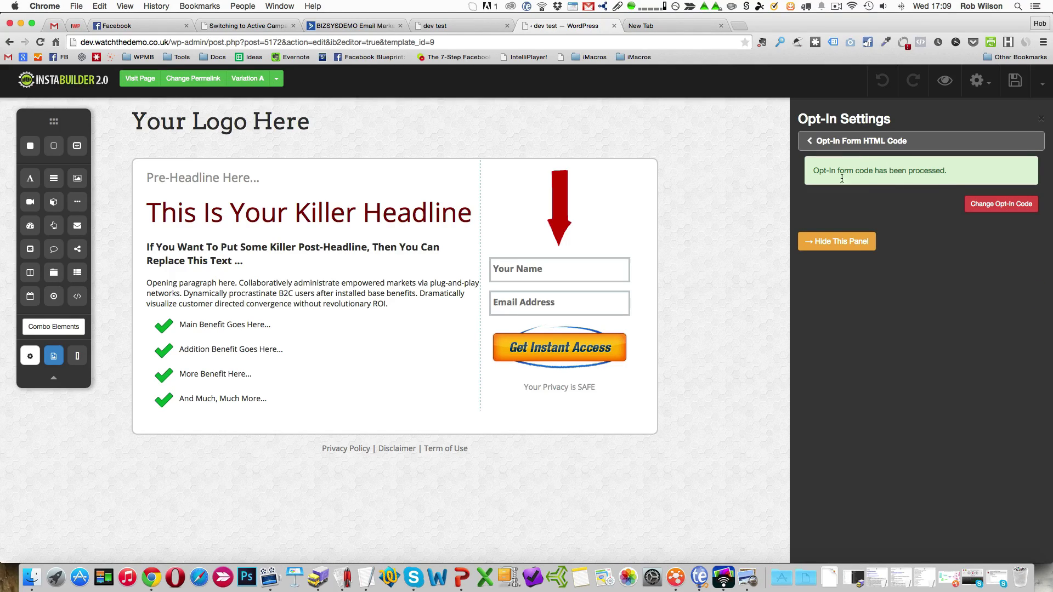
left_click(843, 245)
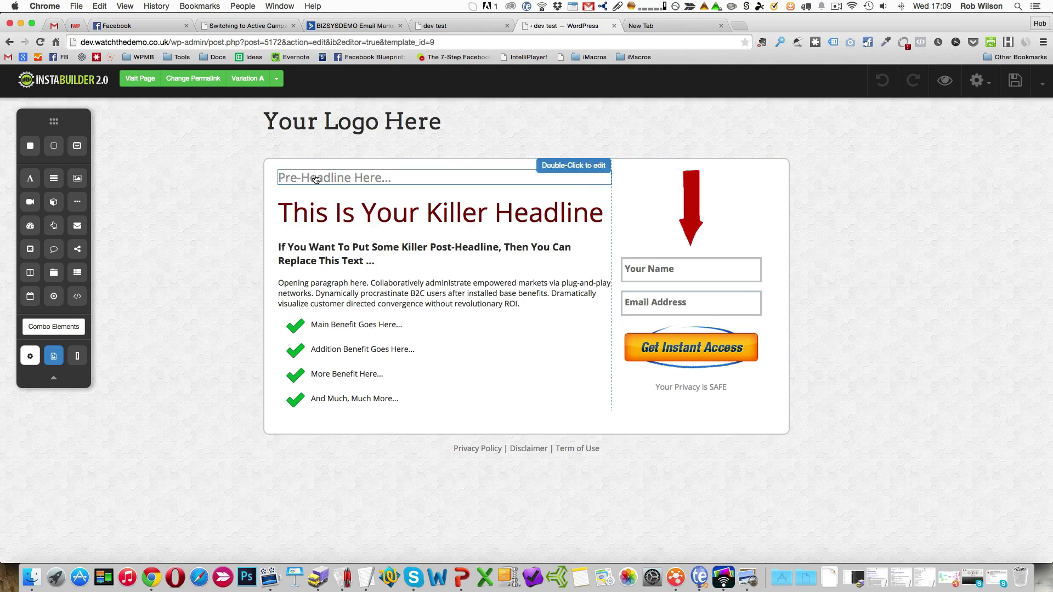
left_click(1016, 85)
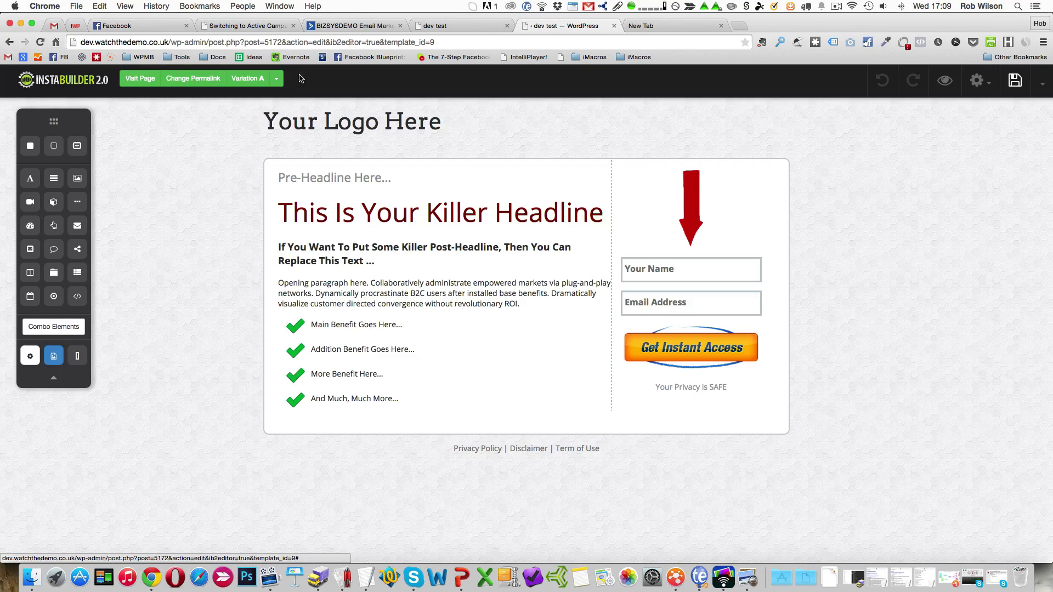
Visit the published Demo 3rd Party page and submit a test subscription with the subscriber's name and e-mail address.
left_click(141, 81)
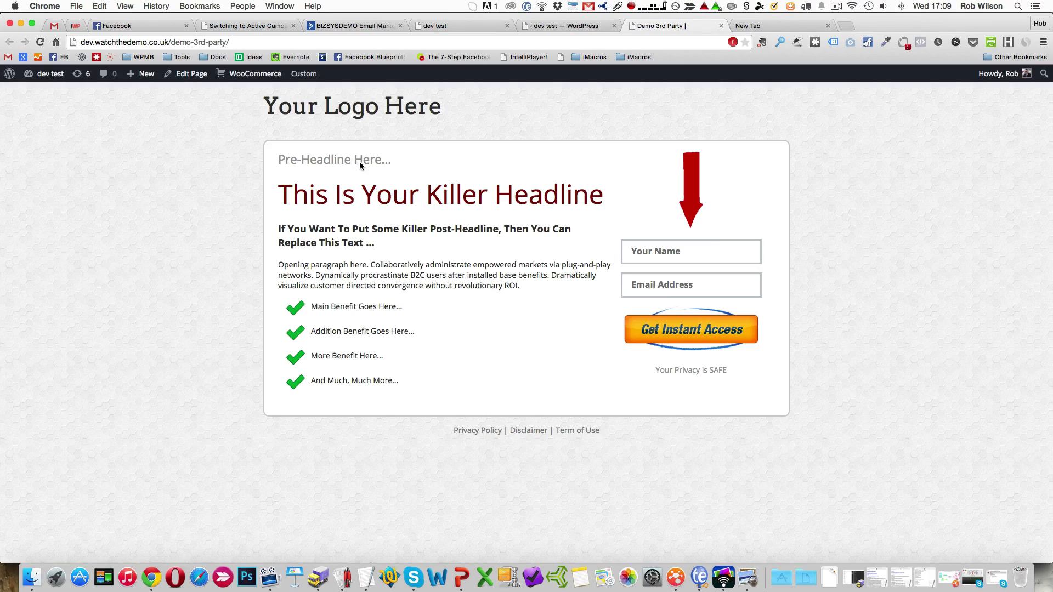
left_click(709, 249)
type("rob")
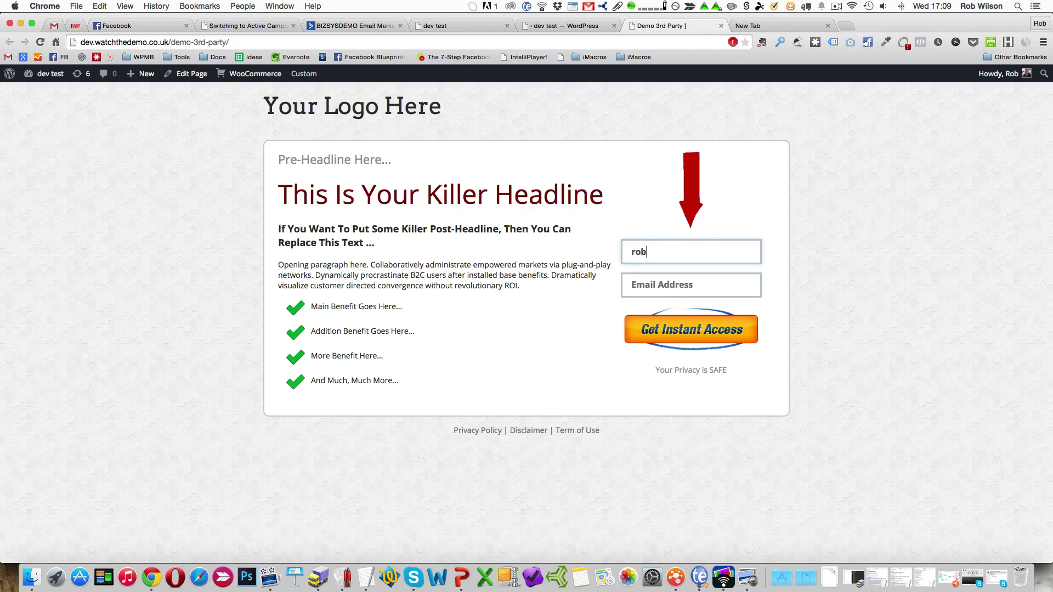
key("Tab")
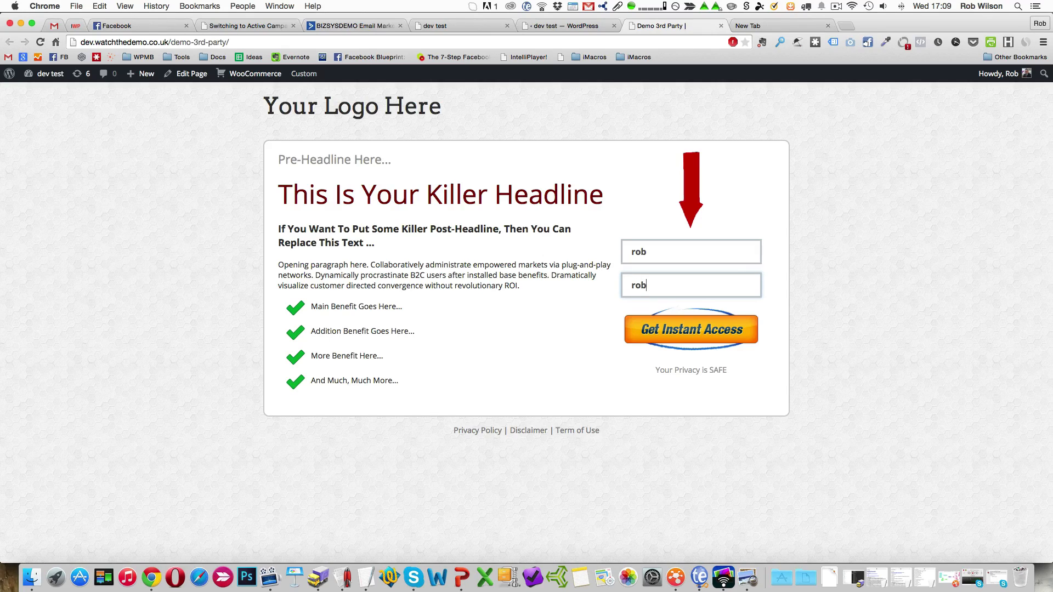
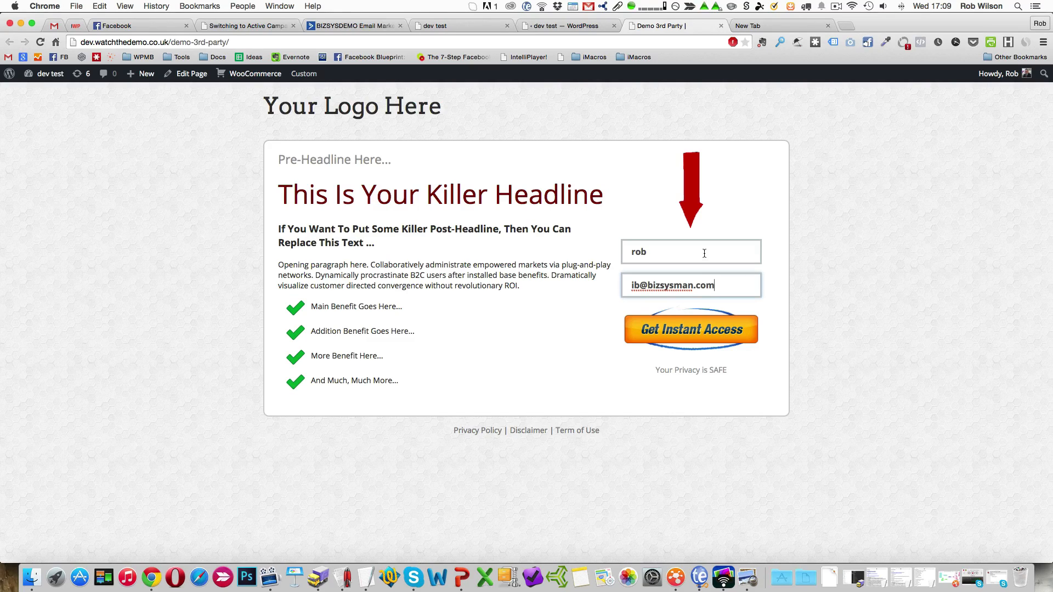
left_click(723, 326)
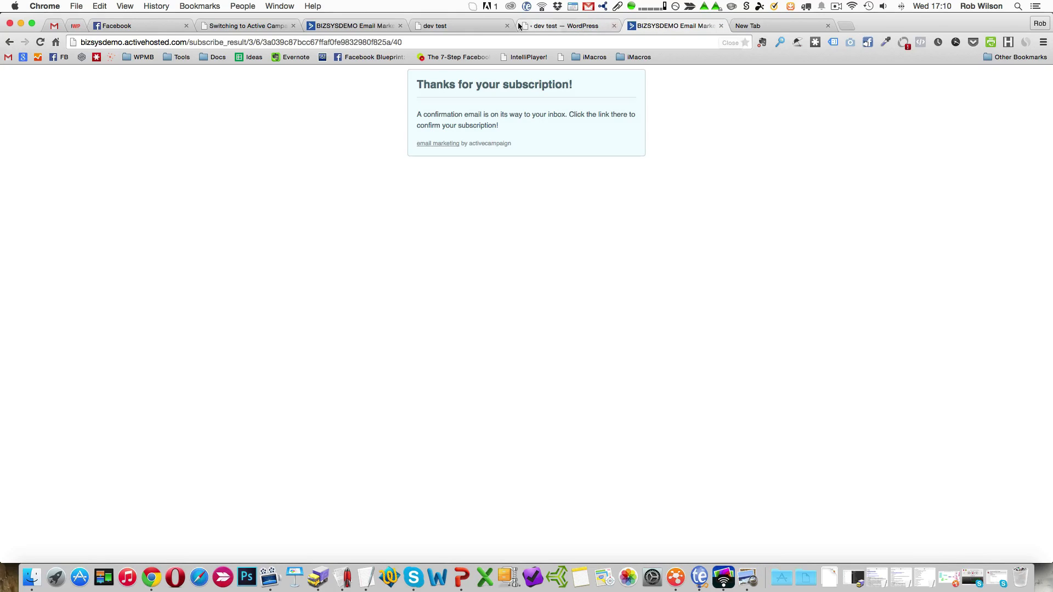
Filter the ActiveCampaign contacts by Unconfirmed status and open the test subscriber's record.
left_click(320, 26)
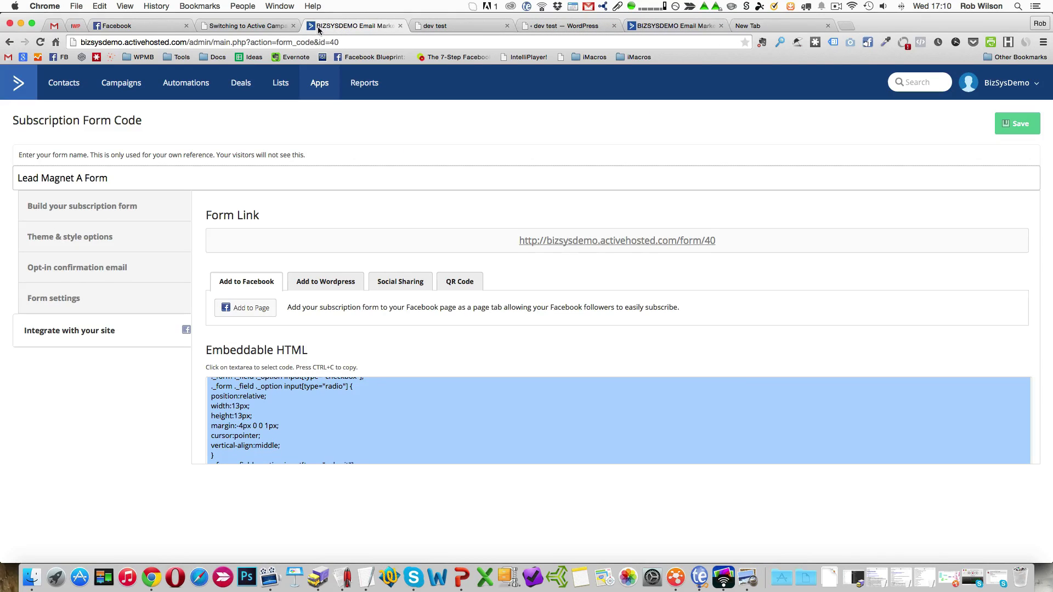
left_click(65, 89)
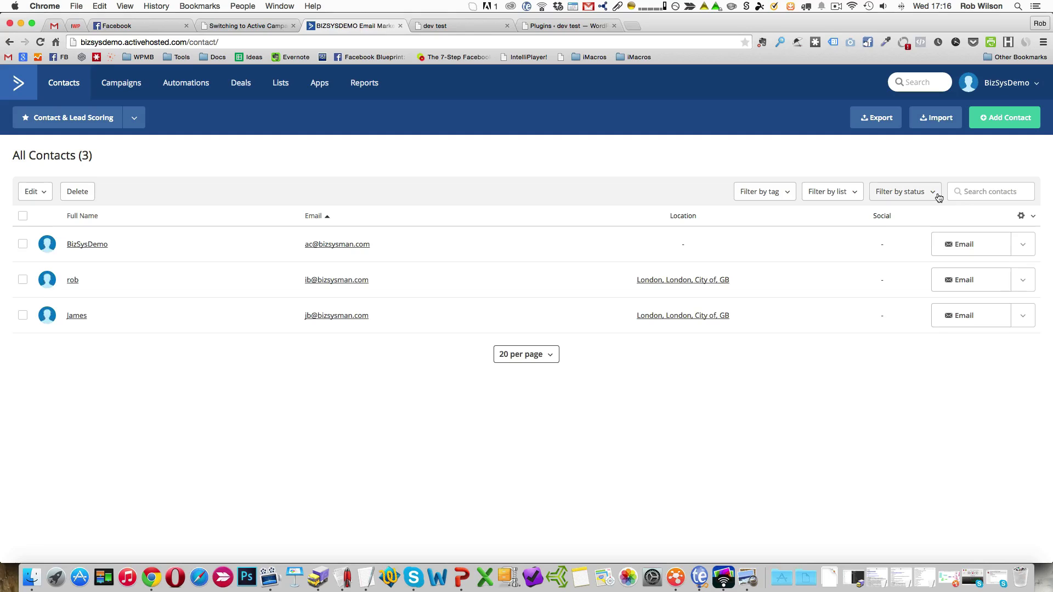
left_click(938, 197)
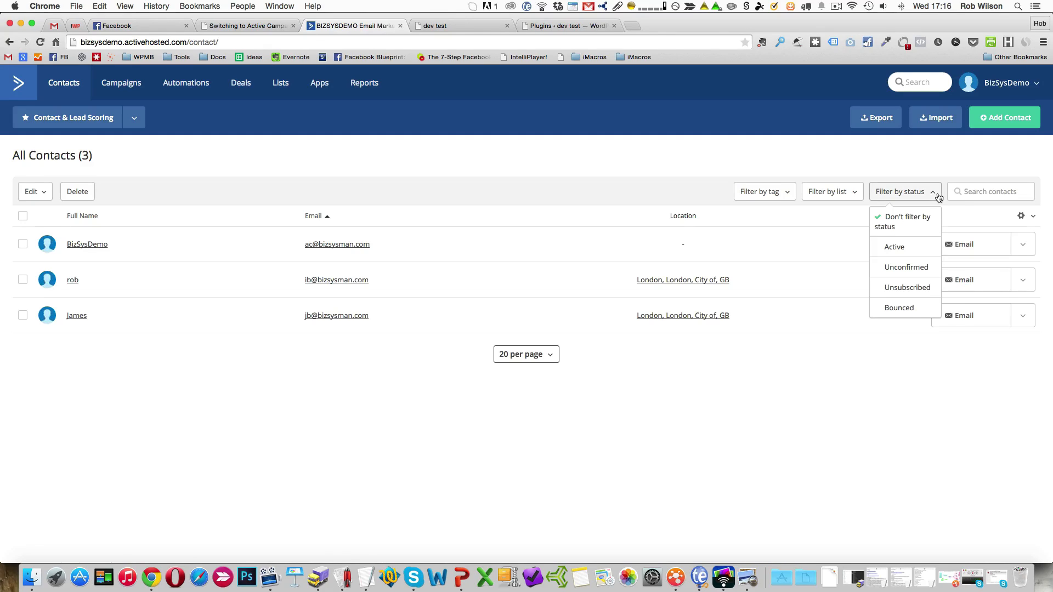
left_click(924, 267)
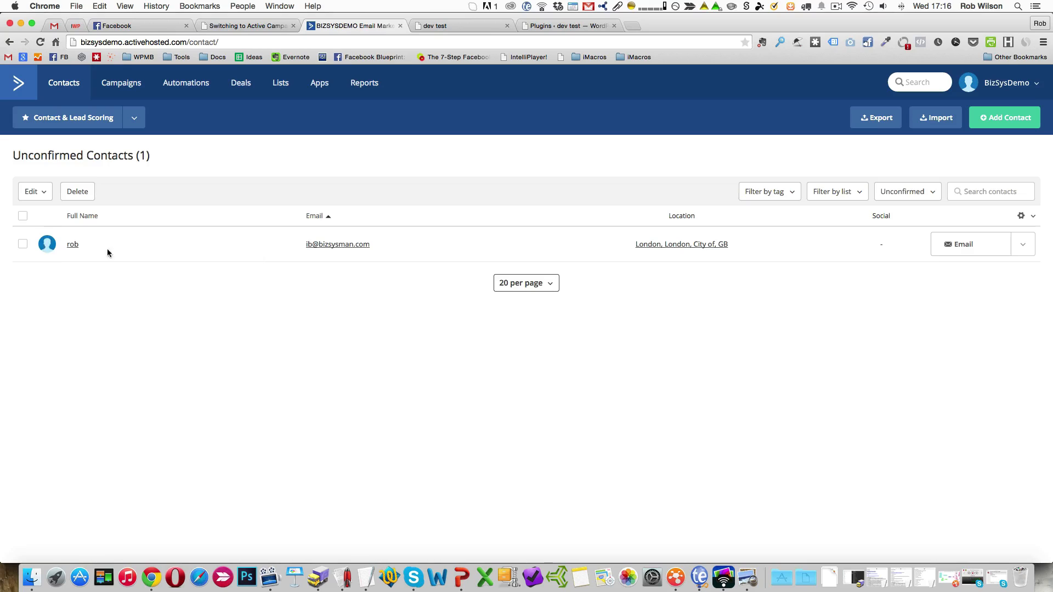
left_click(72, 248)
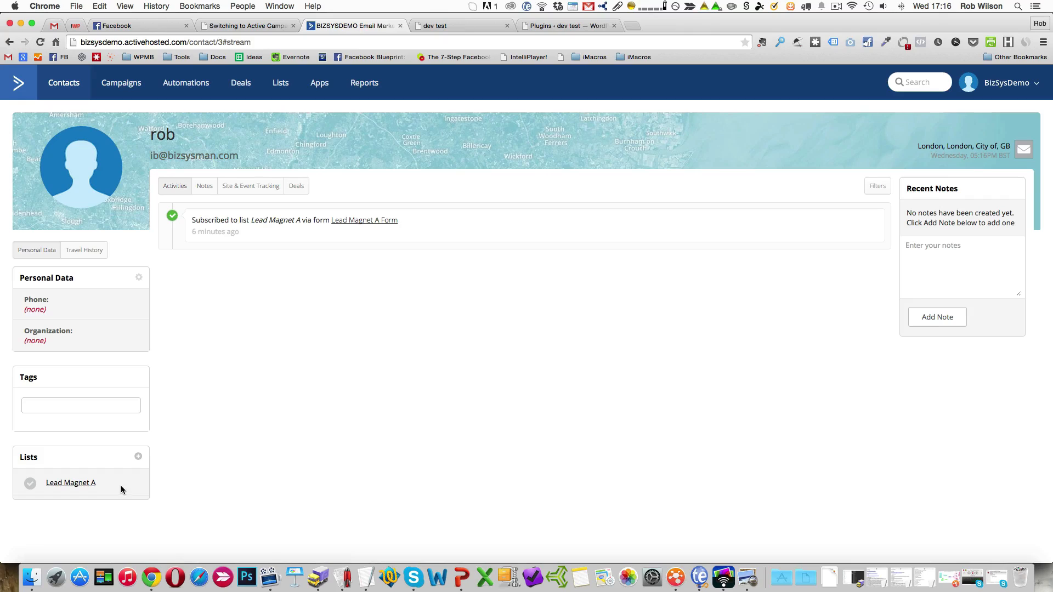
Try to change the test contact's Lead Magnet A list status to Subscribed.
left_click(30, 484)
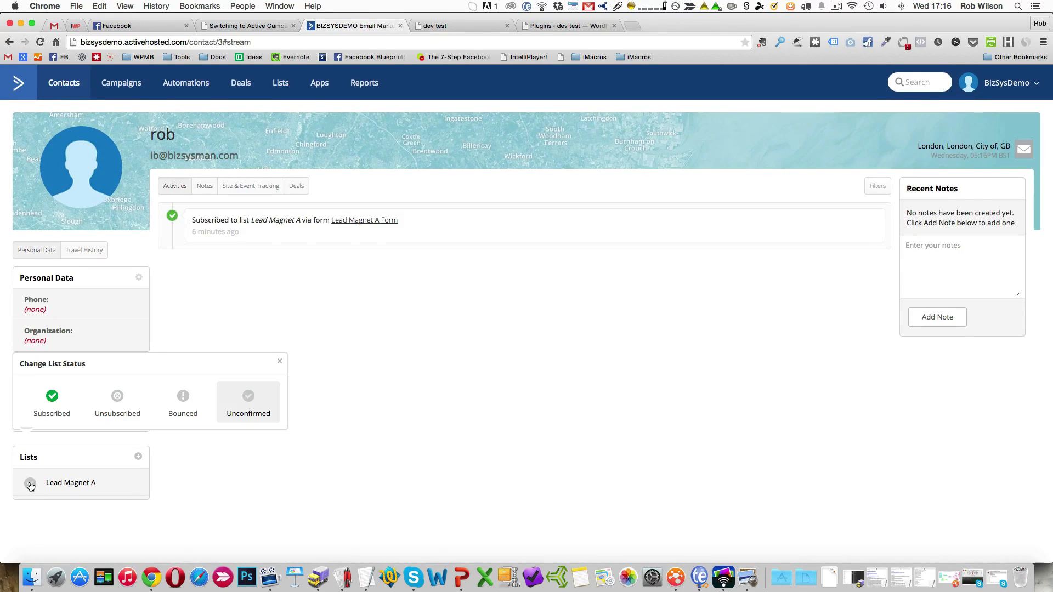
left_click(54, 413)
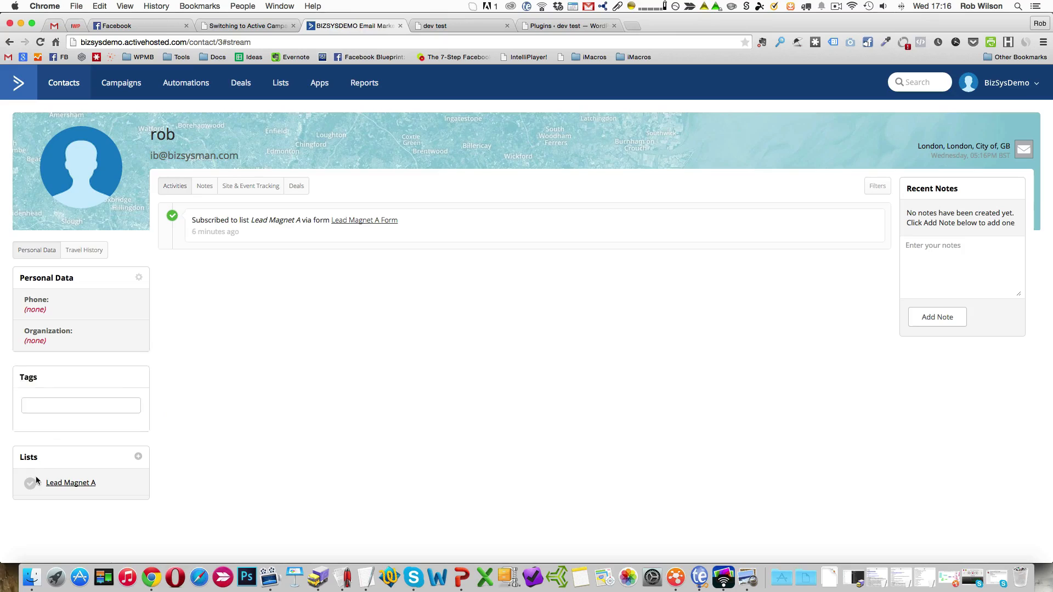
left_click(31, 484)
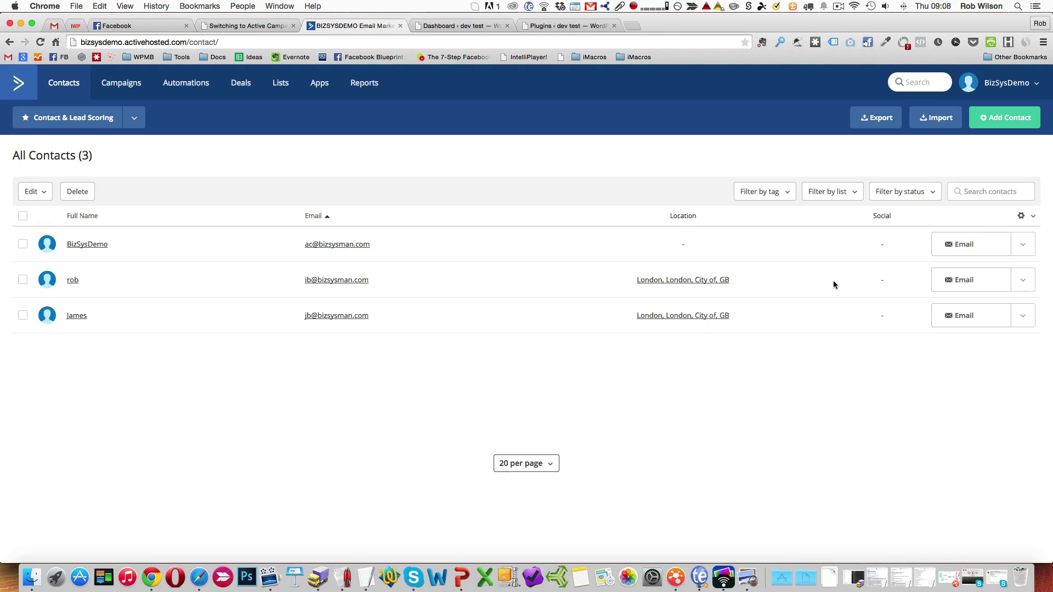
Open the API settings of the ActiveCampaign account to find the API URL and API key.
left_click(1037, 85)
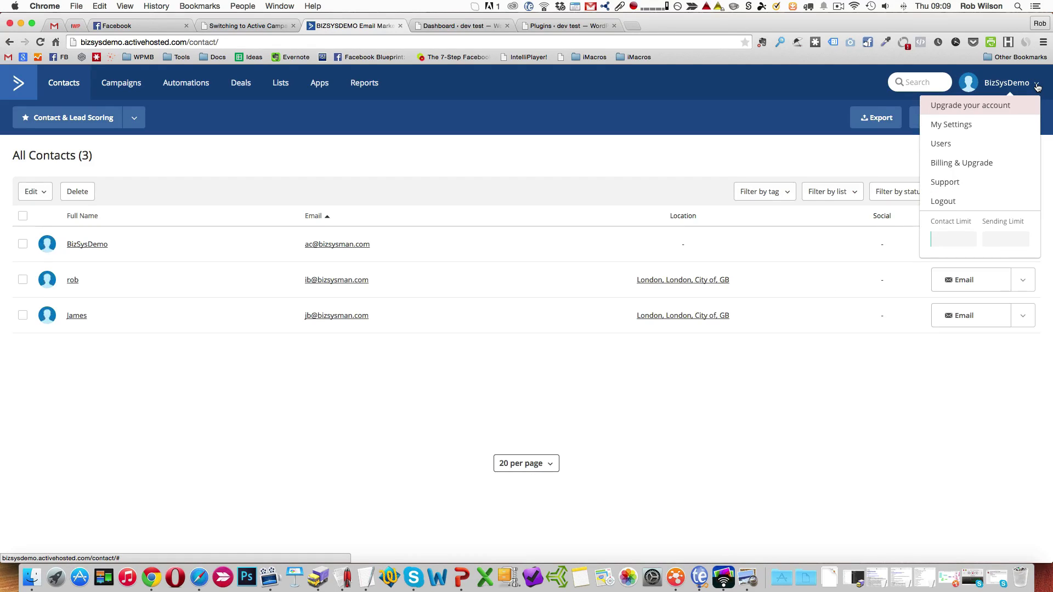
left_click(1003, 130)
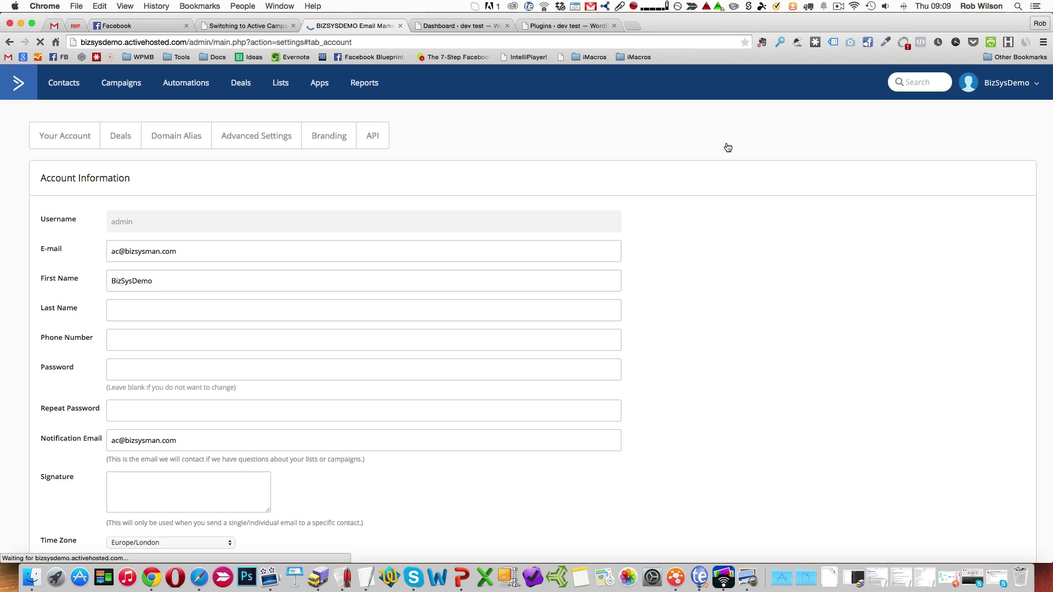
left_click(378, 142)
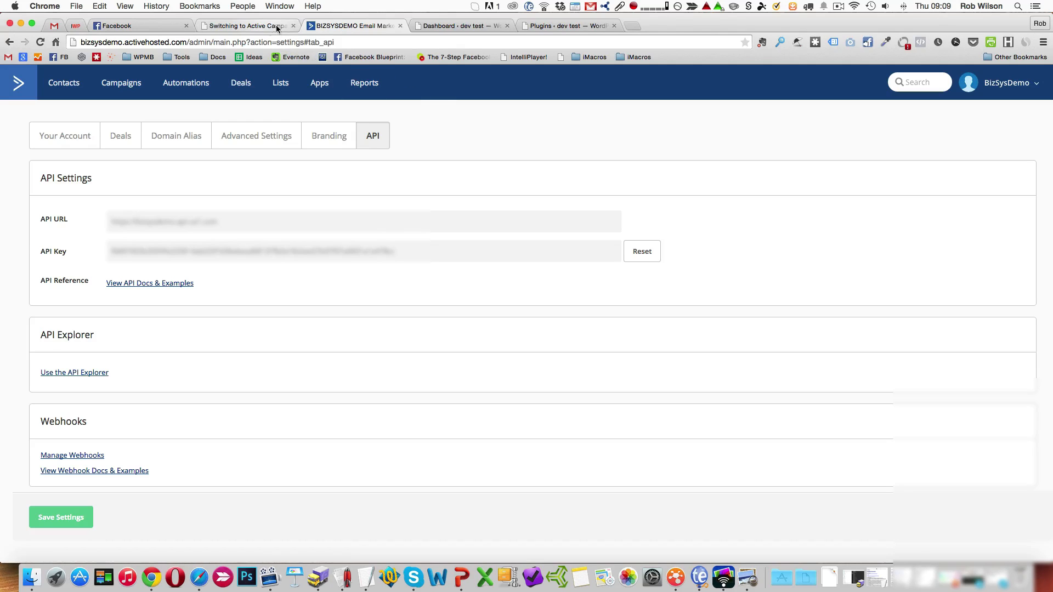
Switch to the OptimizePress dashboard in WordPress and open the ActiveCampaign connection fields under Email Marketing Services.
left_click(466, 26)
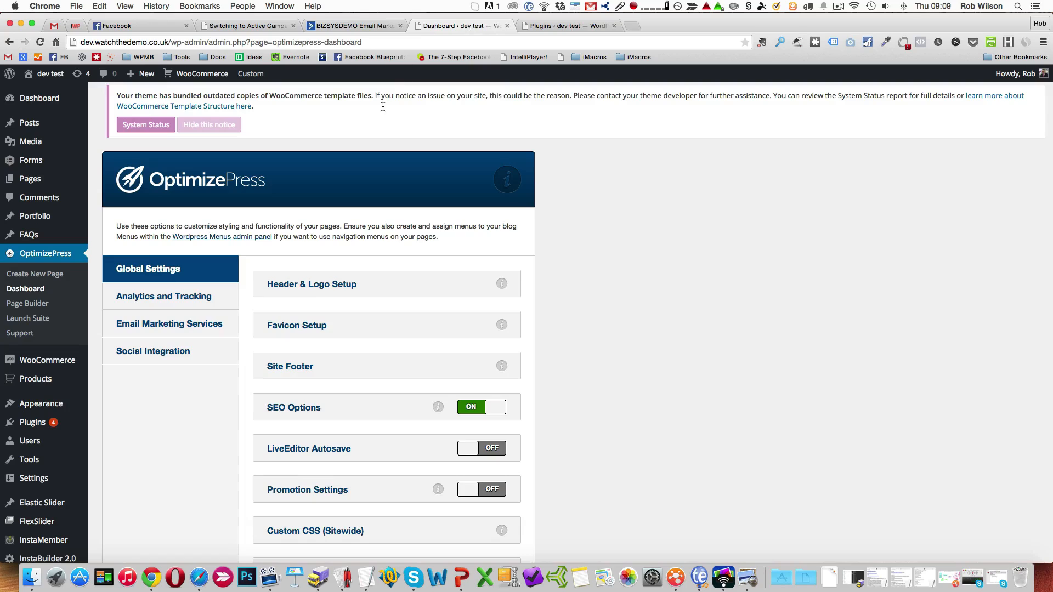
left_click(197, 331)
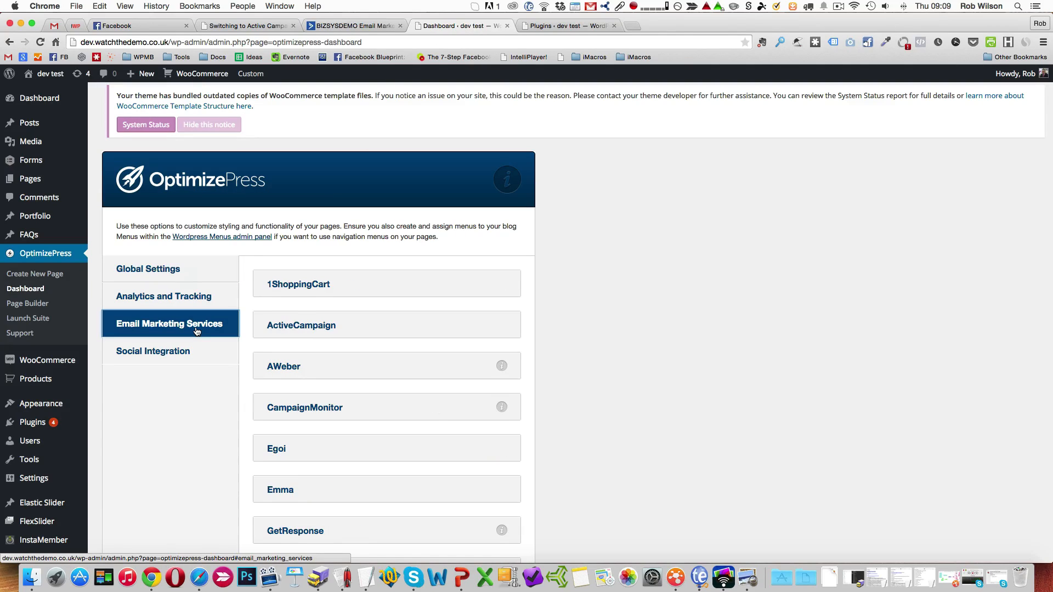
left_click(331, 328)
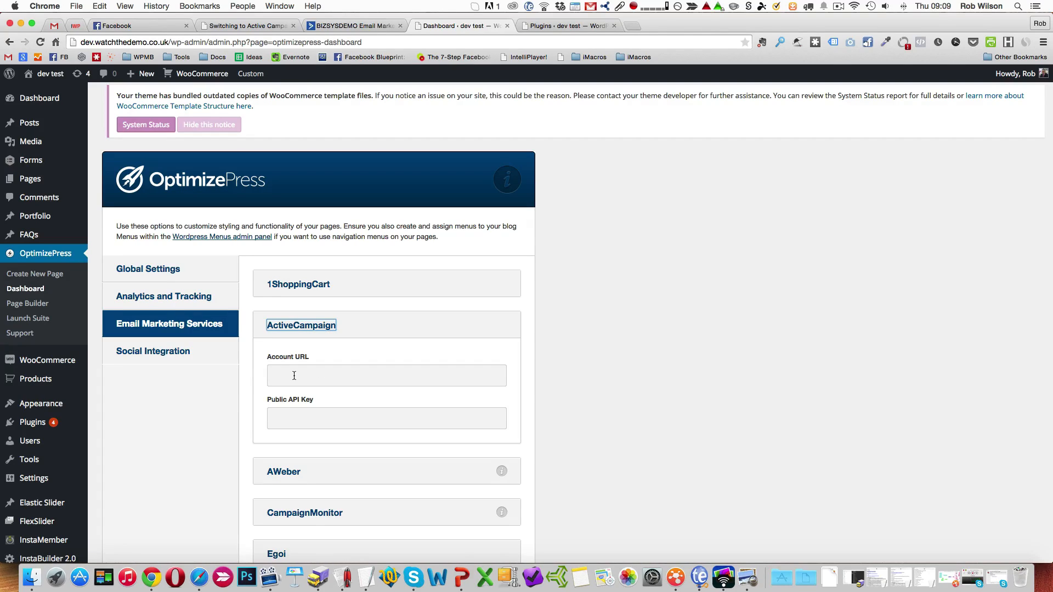
Create a new OptimizePress page named "demo ac" from the IM Classic Style 4 opt-in template.
left_click(55, 280)
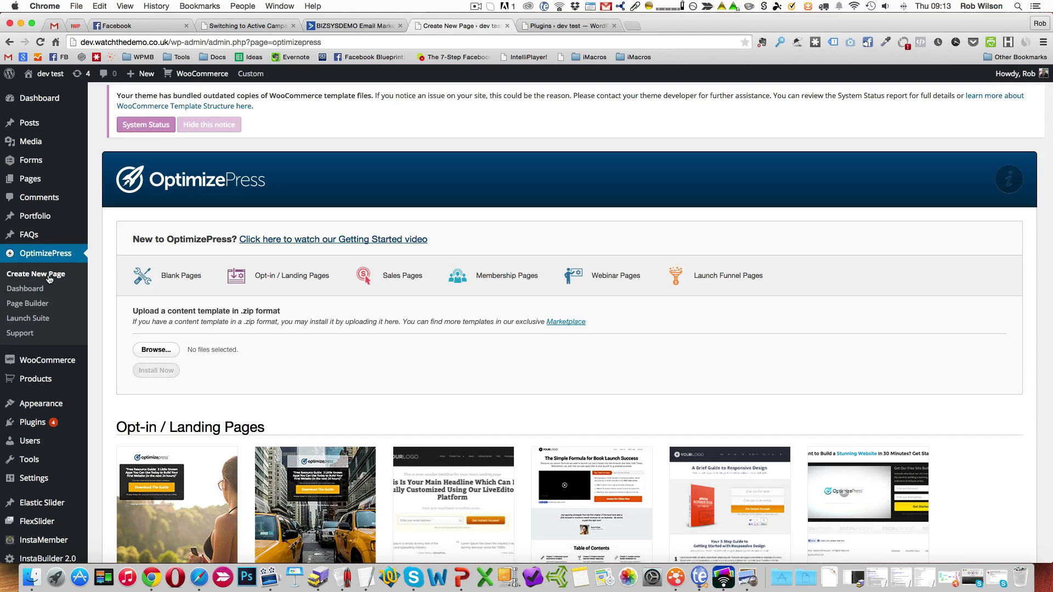
scroll(357, 364, "down", 5)
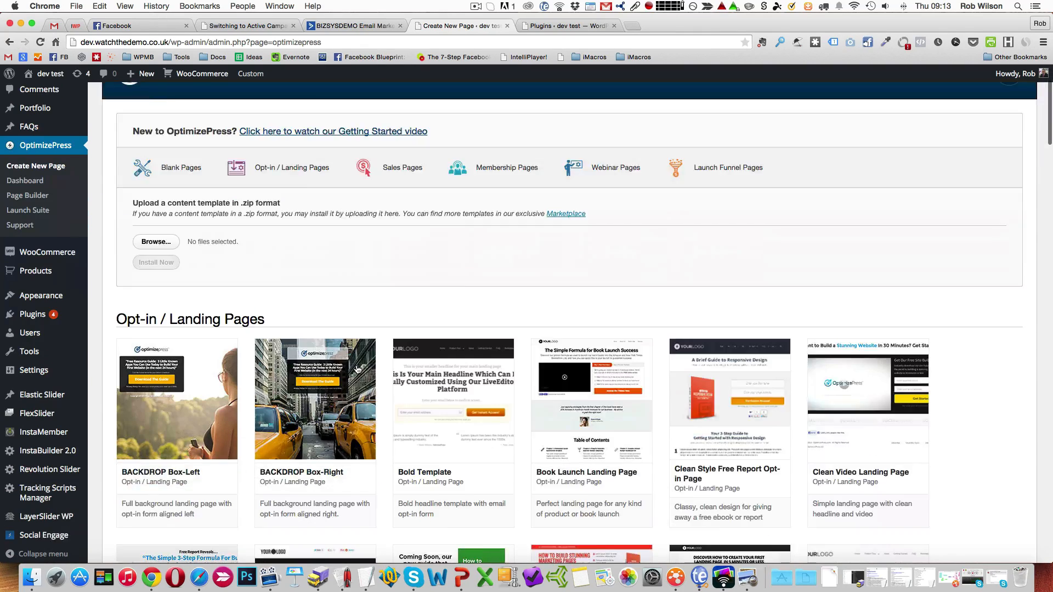
scroll(357, 368, "down", 10)
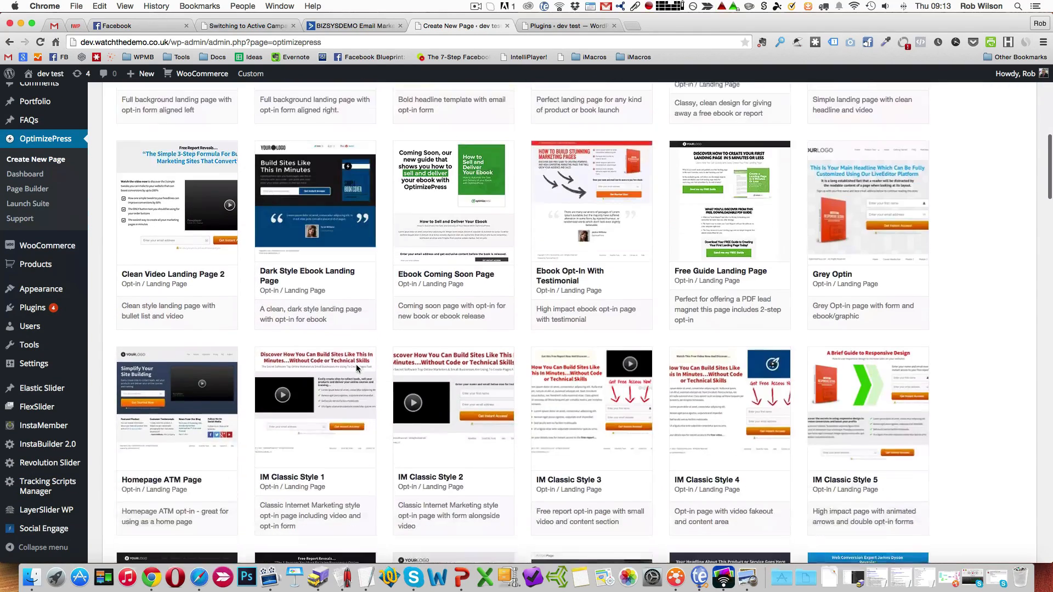
scroll(357, 368, "down", 3)
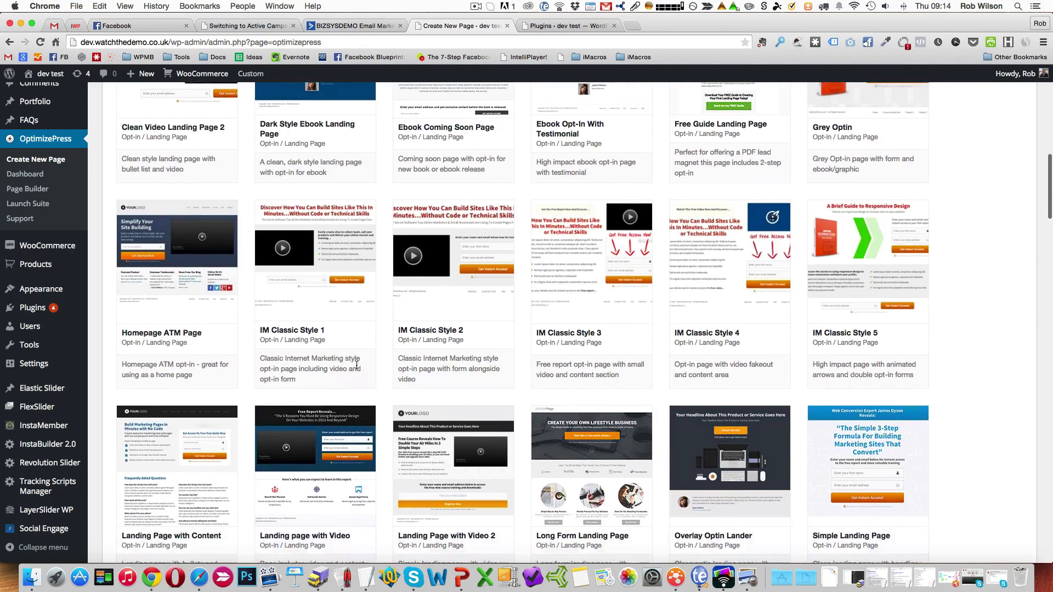
scroll(340, 384, "down", 1)
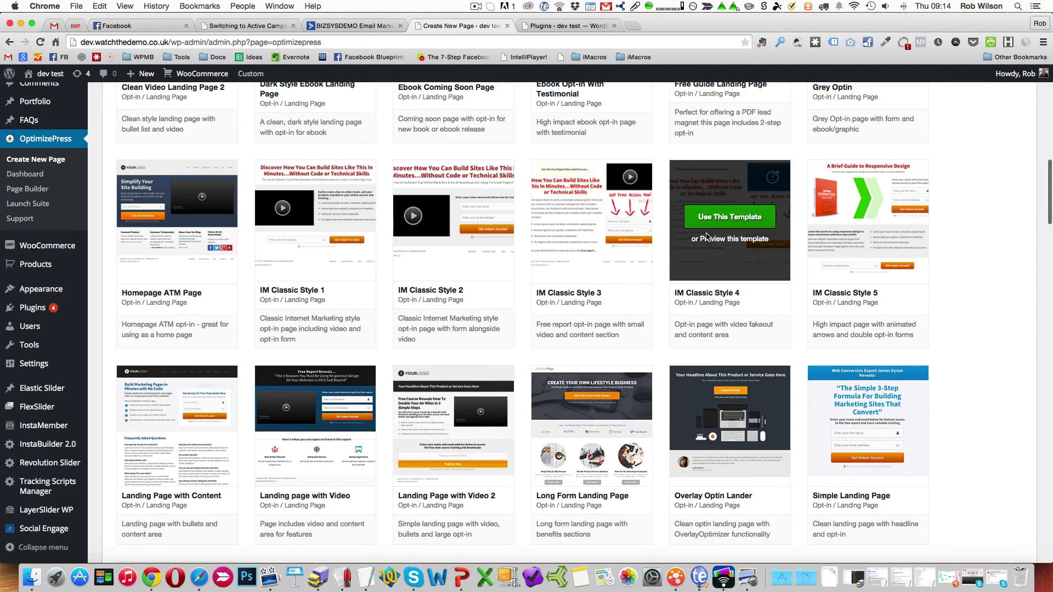
left_click(713, 222)
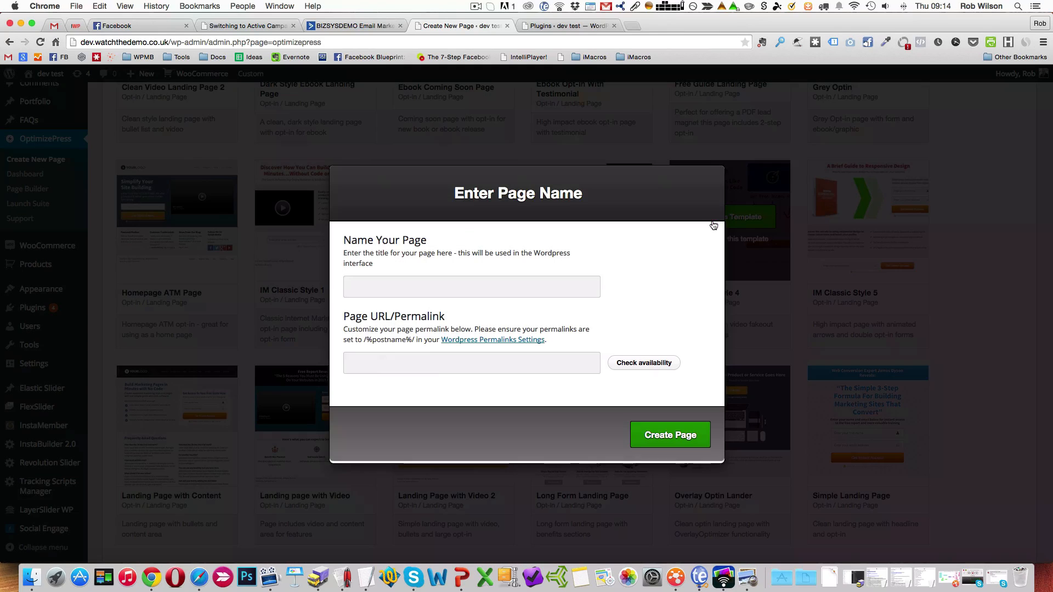
left_click(433, 286)
type("demo ac")
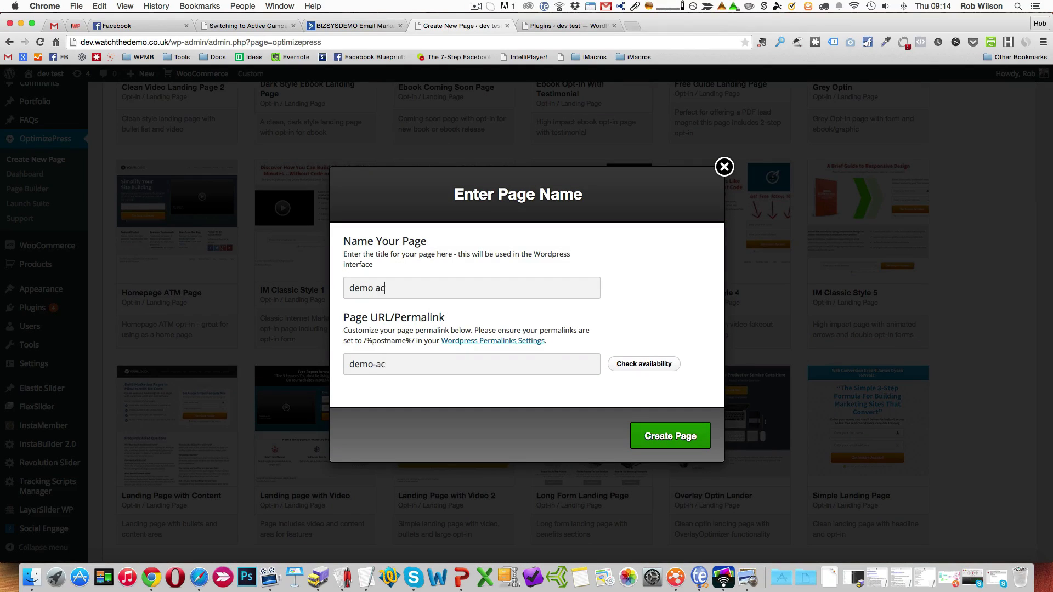
left_click(688, 442)
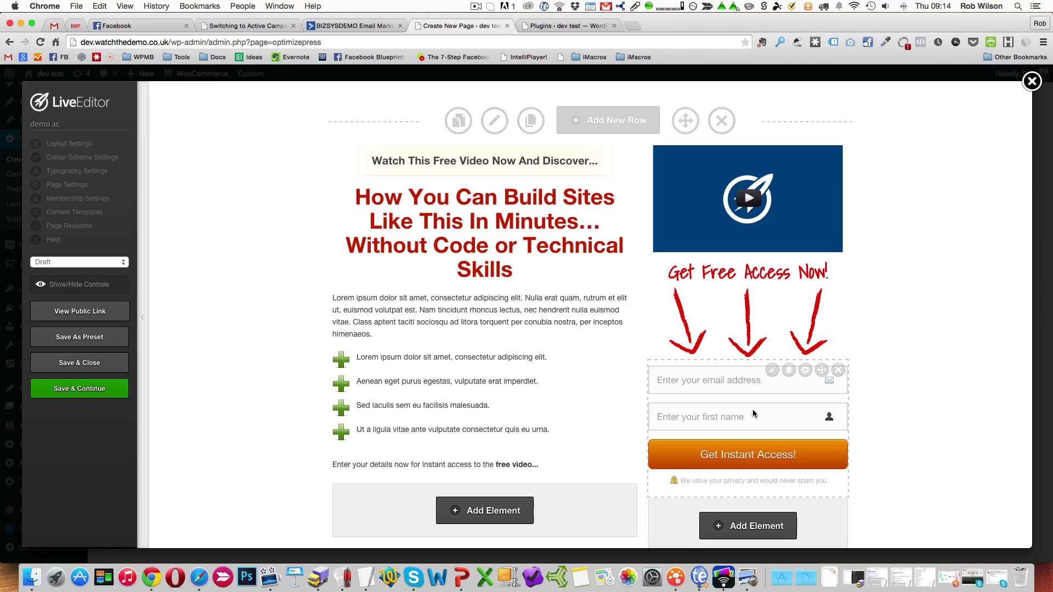
Edit the page's opt-in box, setting its integration type to ActiveCampaign and its provider list to Lead Magnet A.
left_click(771, 373)
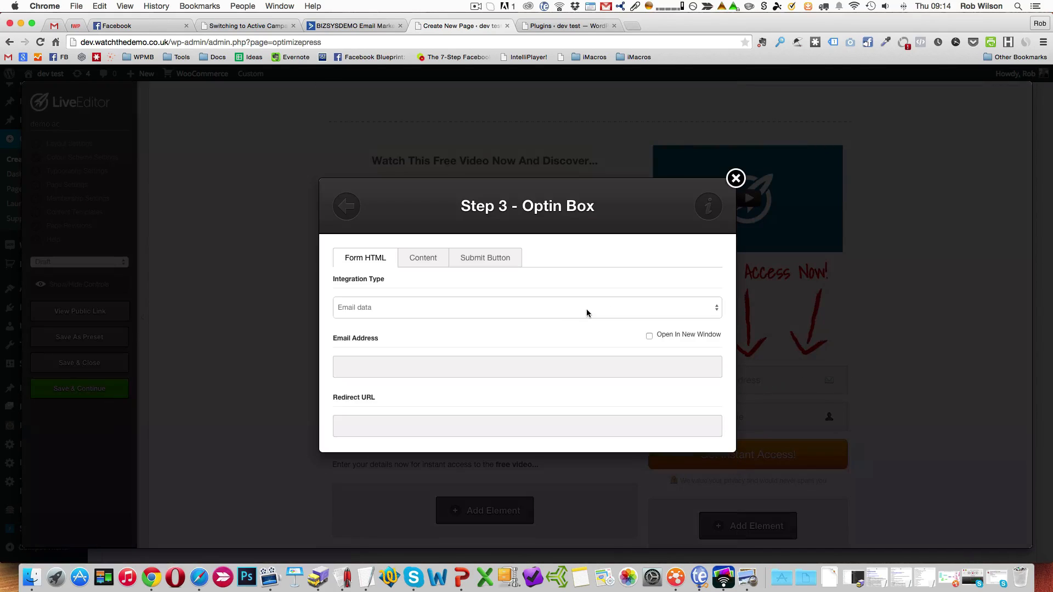
left_click(563, 311)
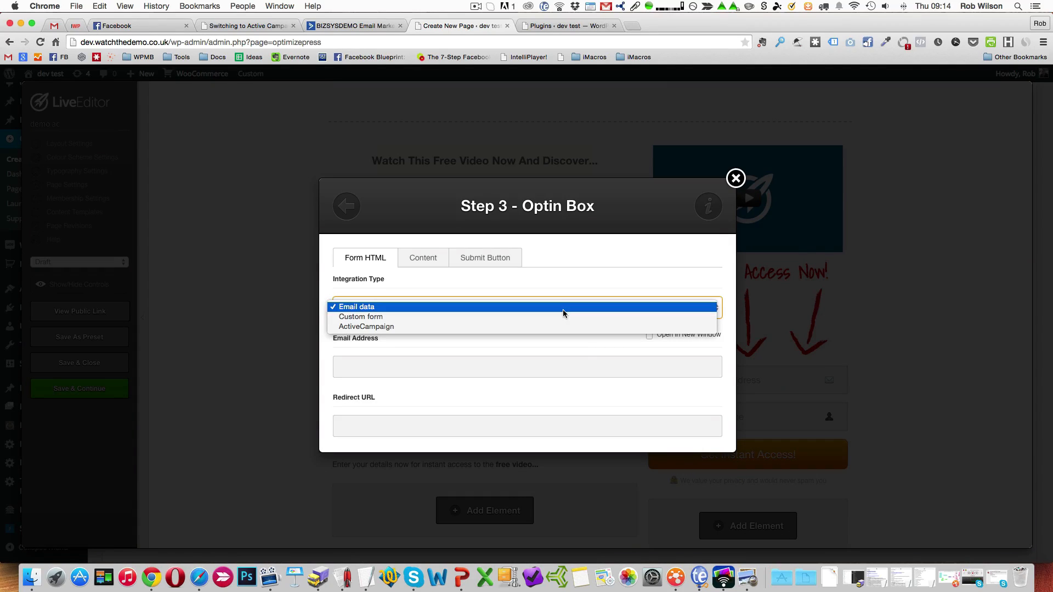
left_click(396, 326)
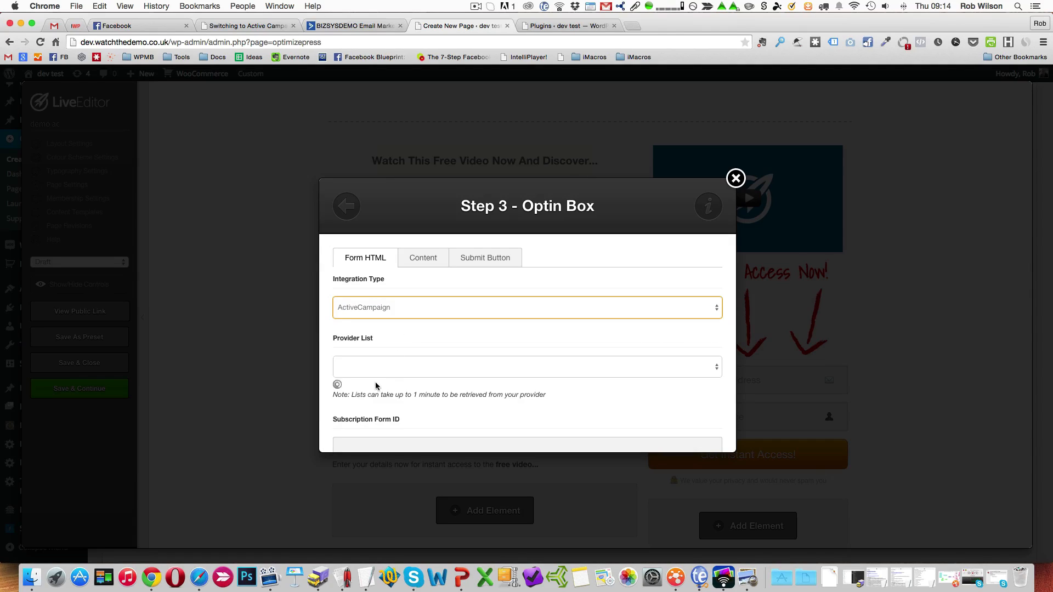
left_click(417, 374)
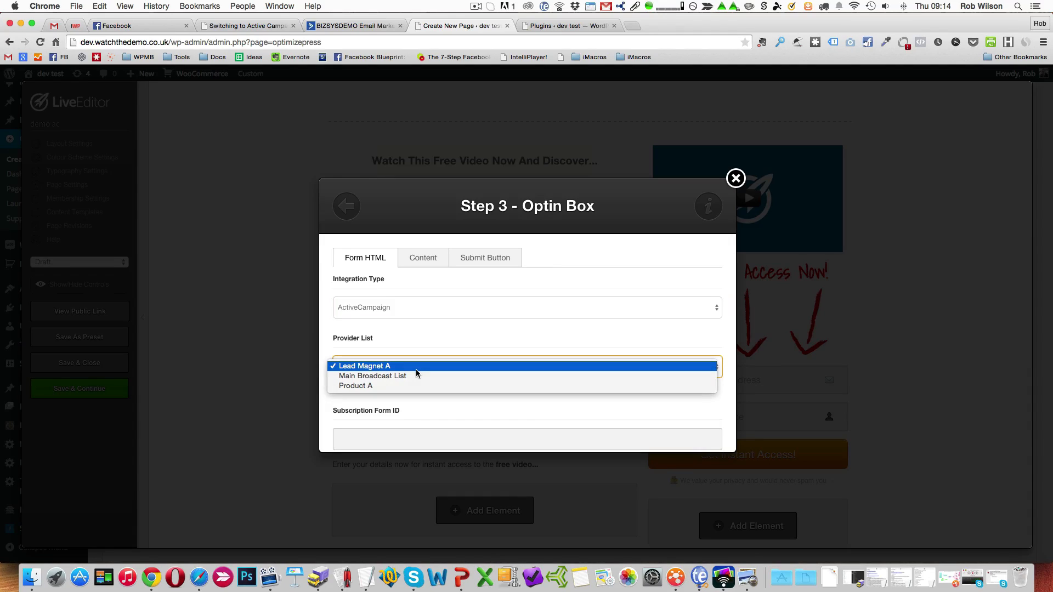
left_click(416, 371)
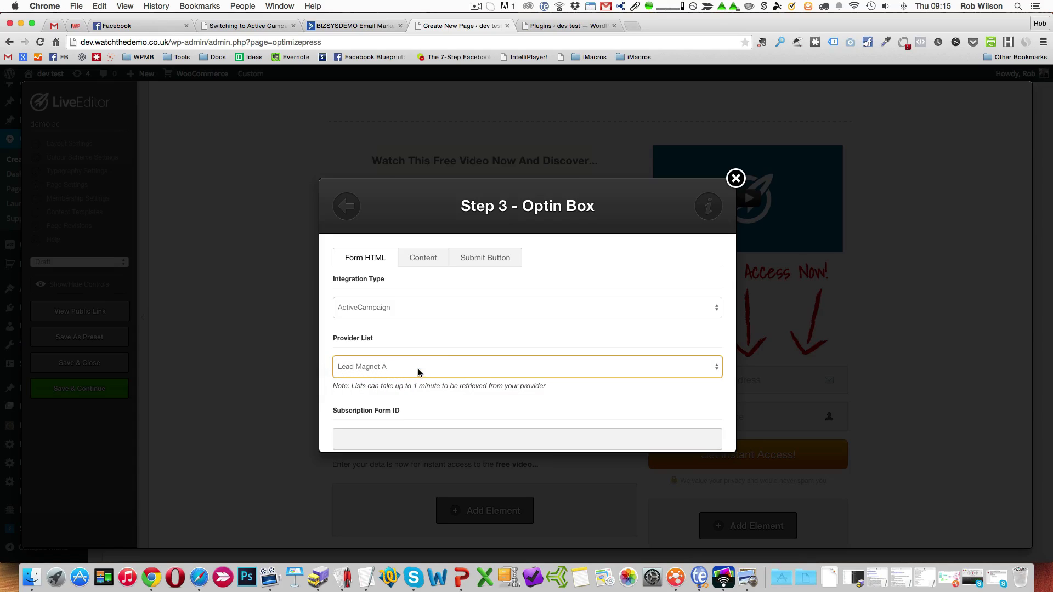
Review the opt-in box's form settings for subscription form ID, thank you page URL, name, email order and extra fields.
scroll(423, 362, "down", 4)
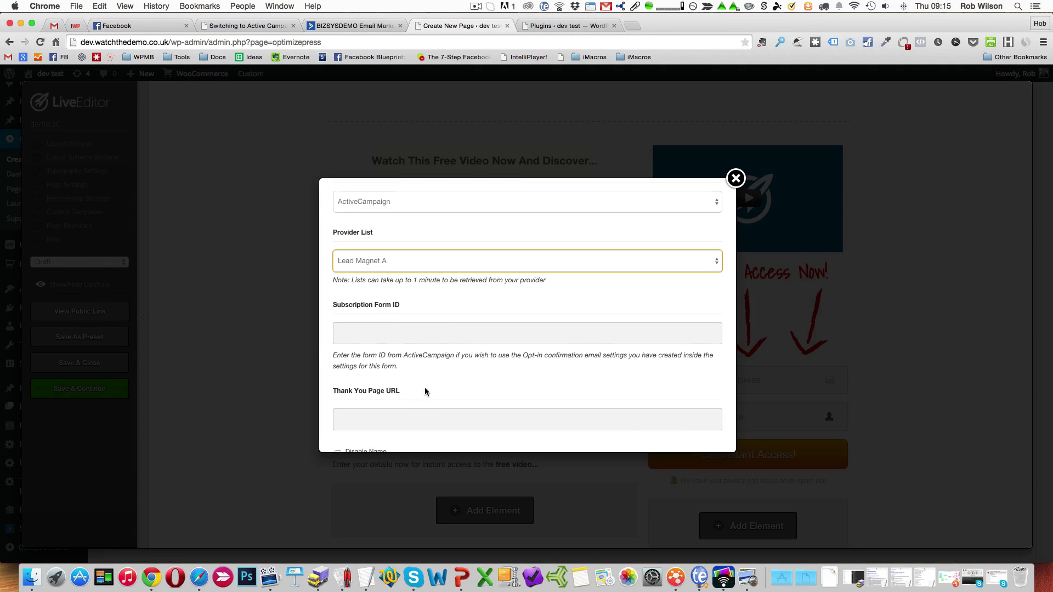
scroll(422, 393, "down", 2)
scroll(425, 391, "down", 1)
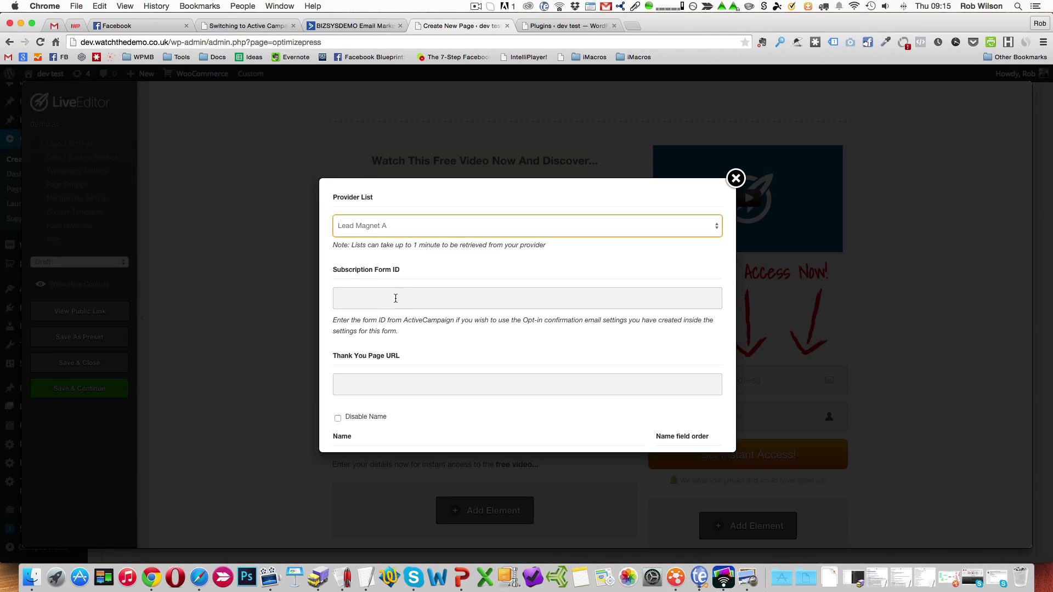
scroll(387, 356, "down", 1)
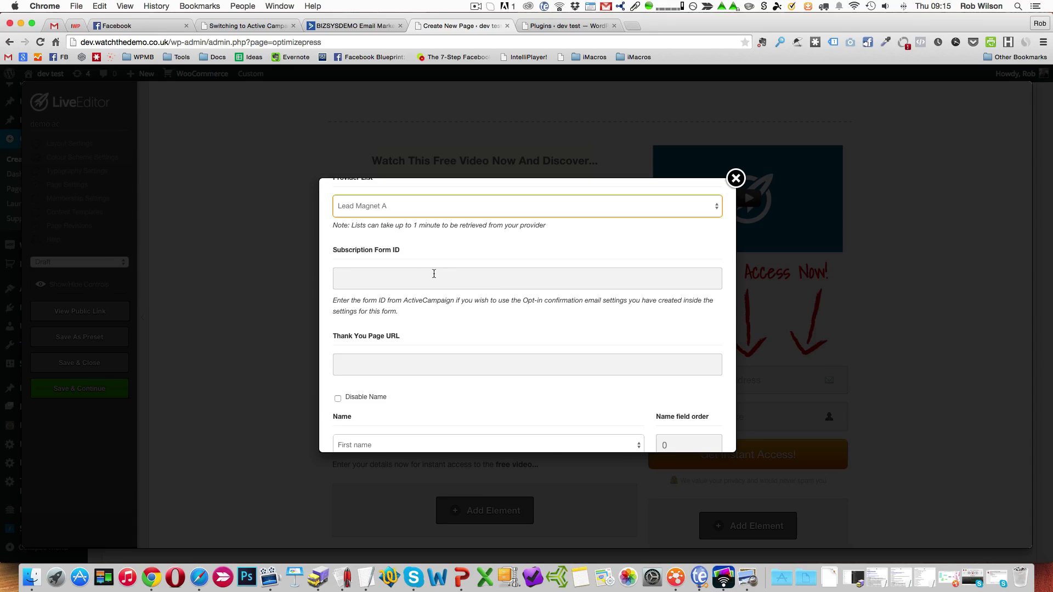
scroll(420, 310, "down", 2)
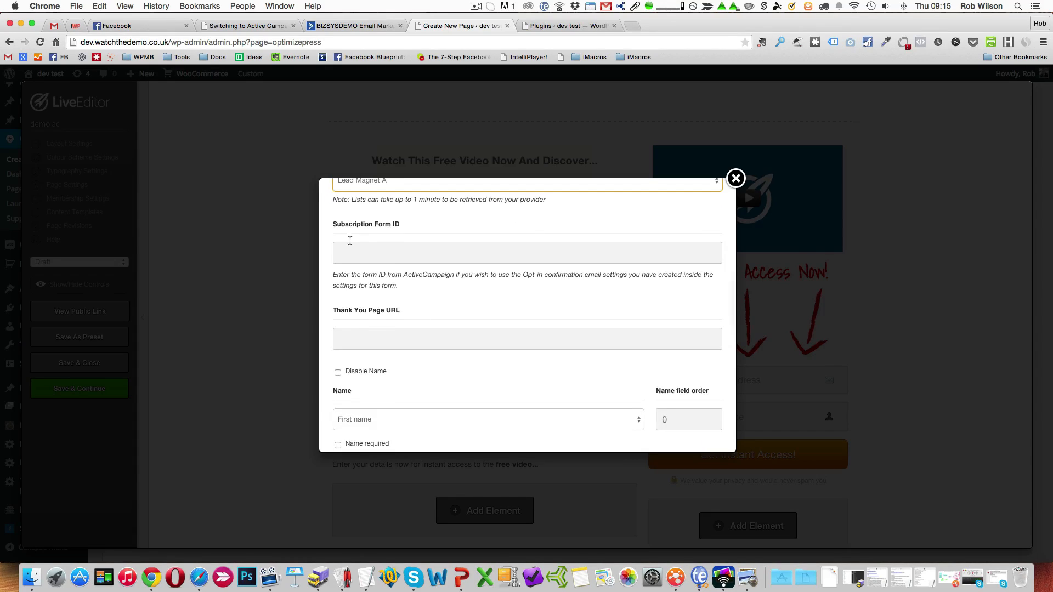
scroll(361, 329, "down", 1)
scroll(358, 340, "down", 1)
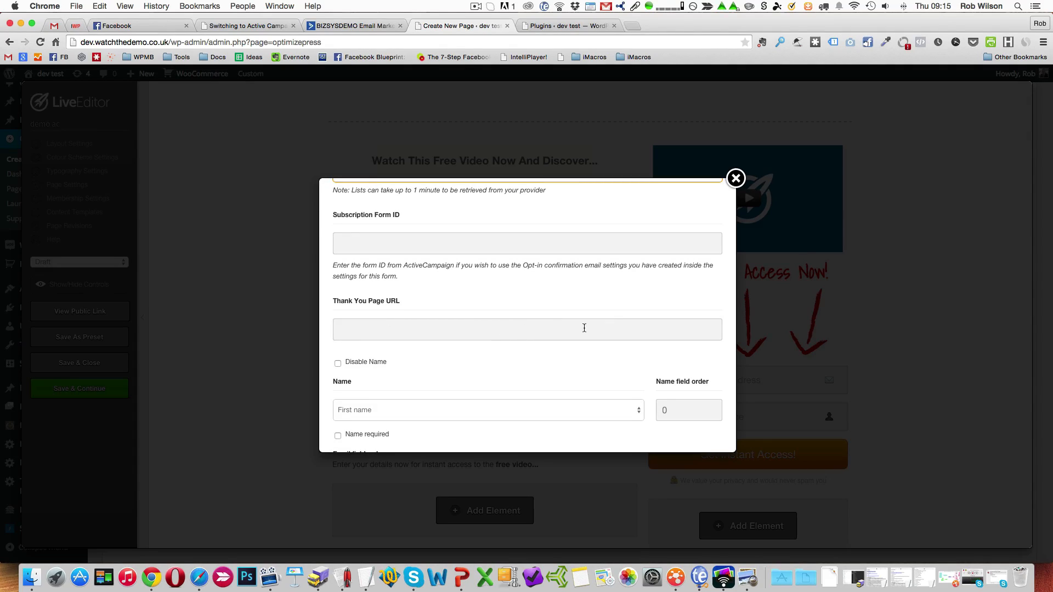
scroll(571, 340, "down", 5)
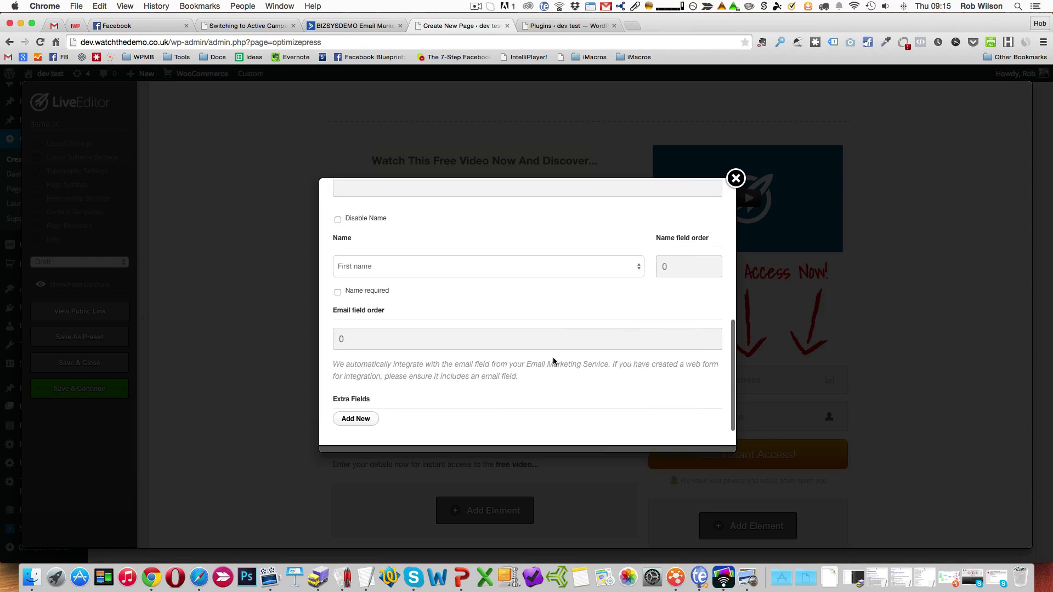
scroll(552, 357, "up", 5)
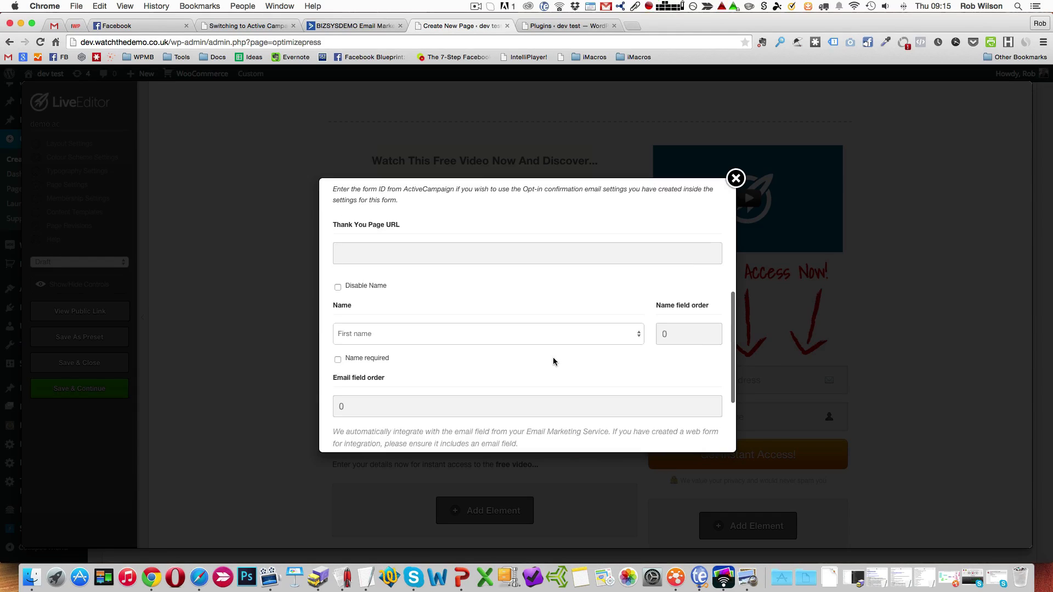
scroll(553, 357, "up", 4)
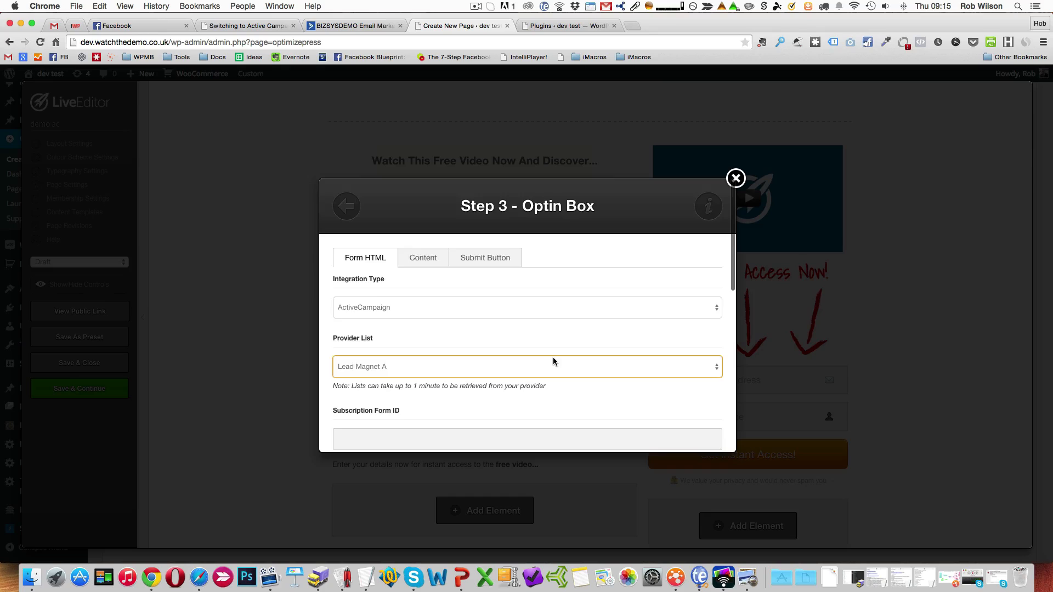
scroll(552, 357, "down", 2)
scroll(553, 357, "up", 4)
Look through the opt-in box's content and submit button settings, and recheck the thank you page URL and field options.
left_click(424, 265)
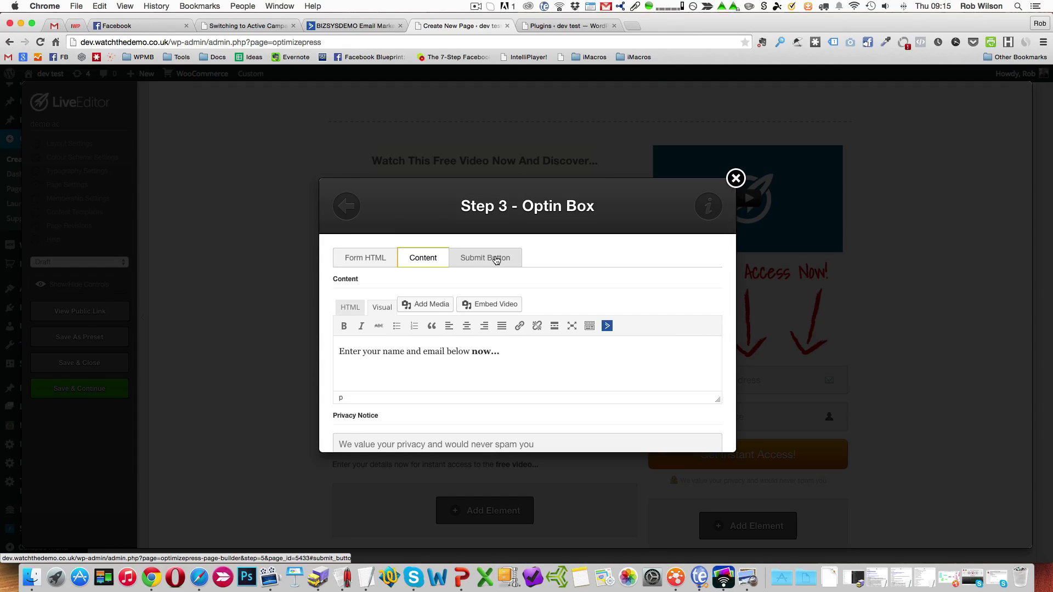
left_click(496, 259)
left_click(433, 258)
left_click(389, 260)
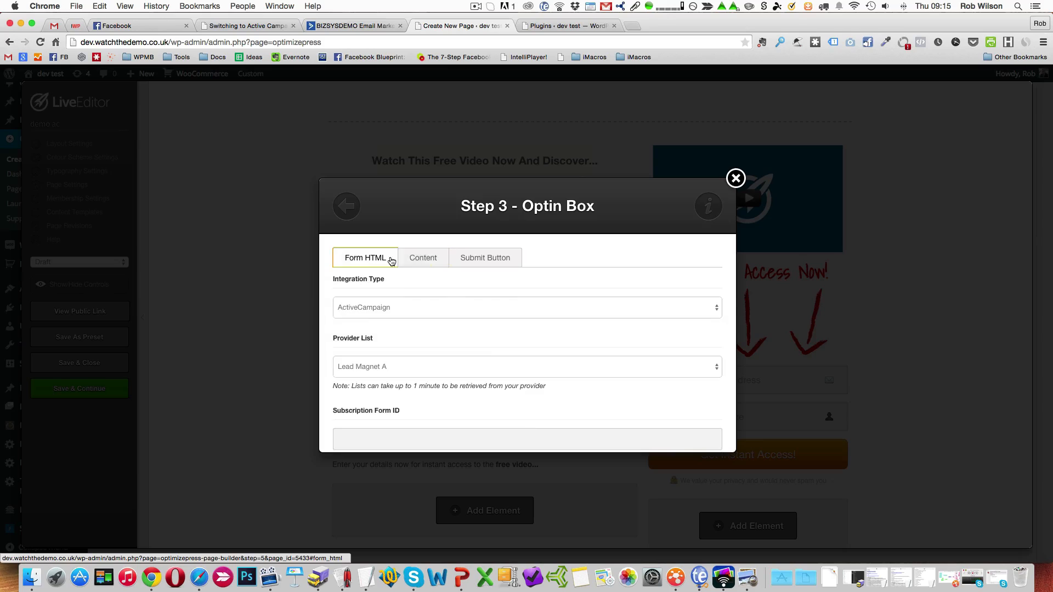
scroll(492, 281, "down", 3)
scroll(491, 280, "down", 5)
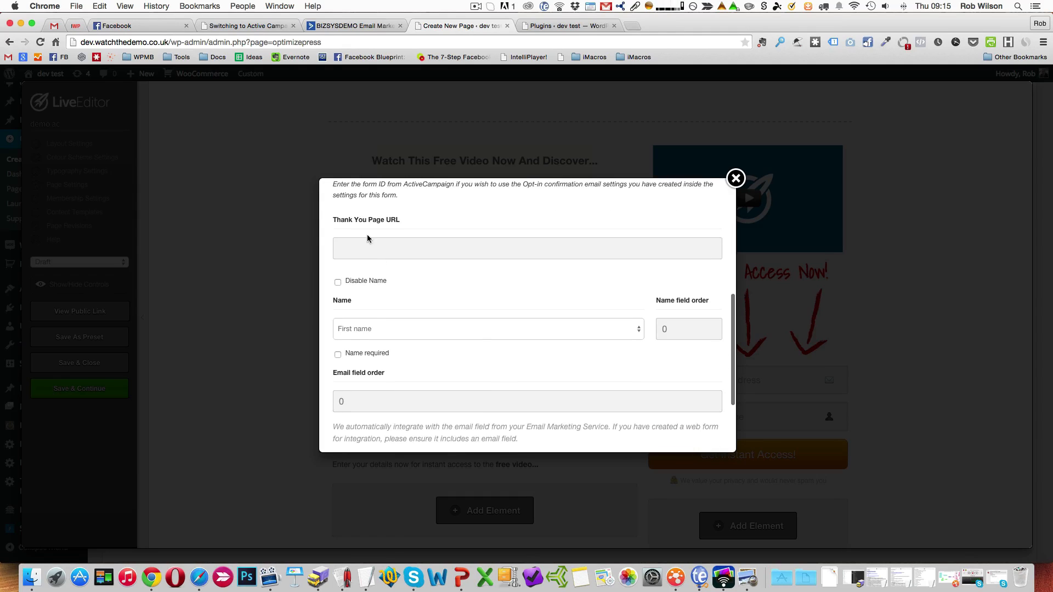
left_click(372, 243)
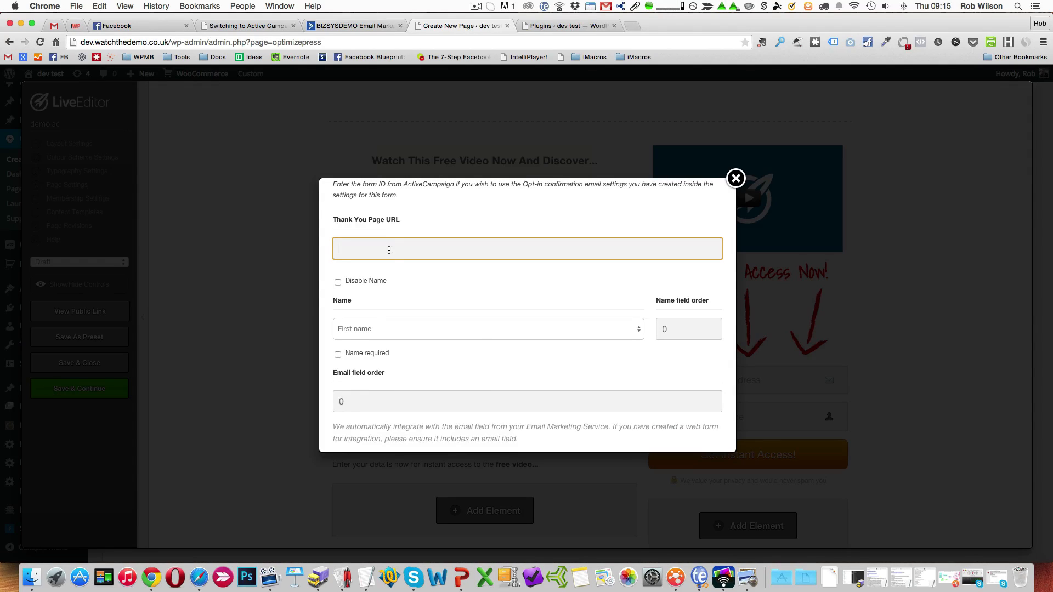
scroll(389, 250, "up", 2)
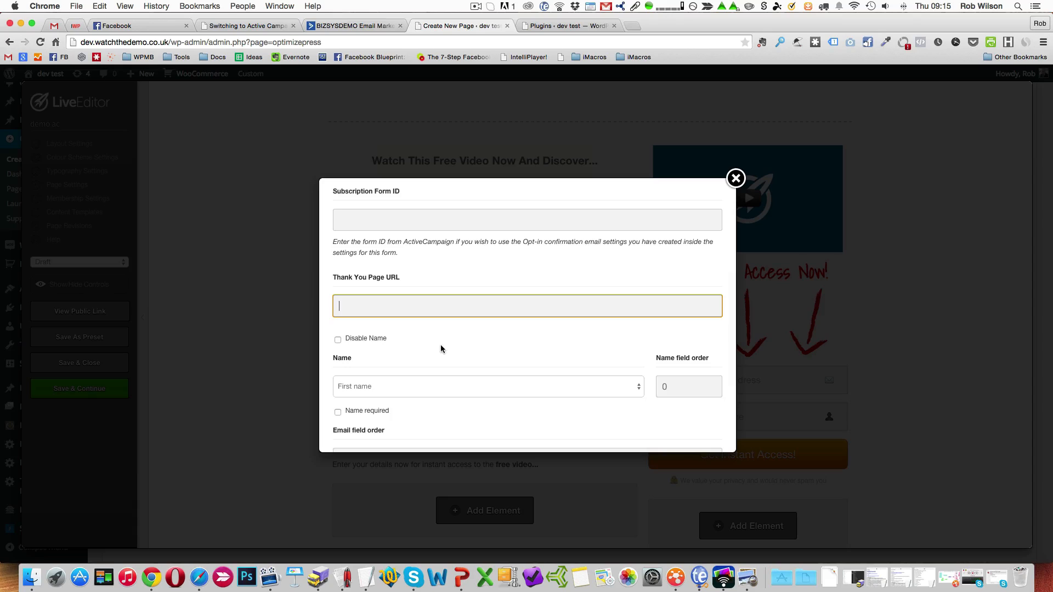
scroll(440, 345, "down", 3)
scroll(432, 370, "down", 4)
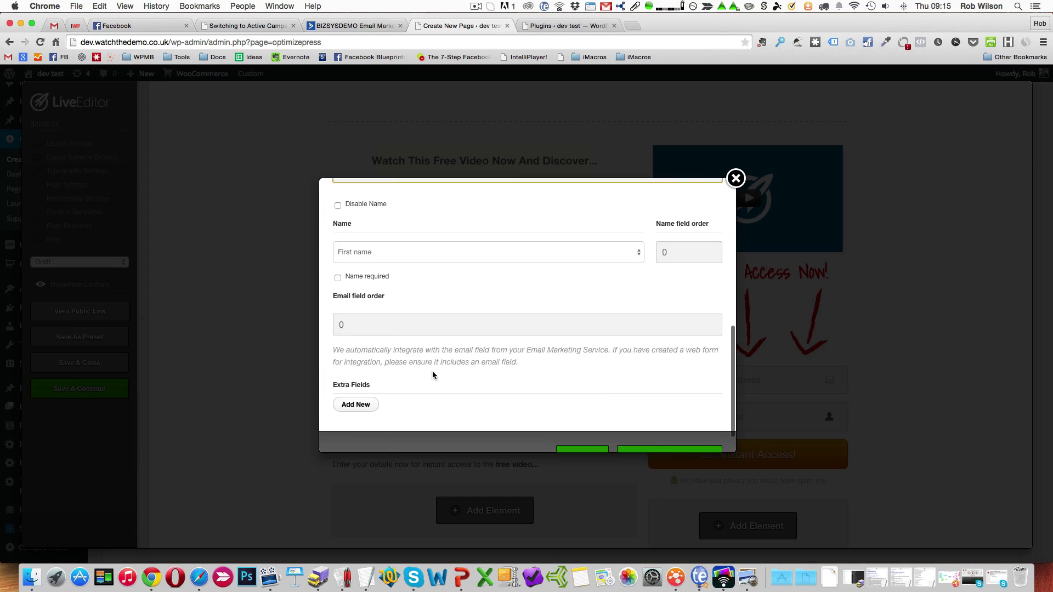
Apply the opt-in box settings and change the demo ac page's status to Publish.
left_click(592, 444)
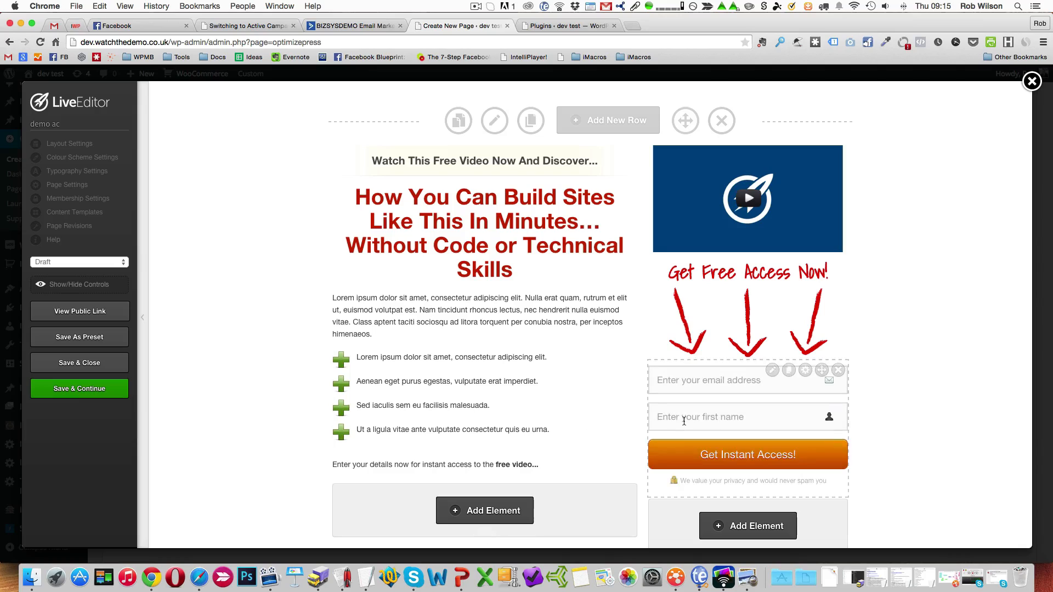
left_click(93, 262)
left_click(89, 272)
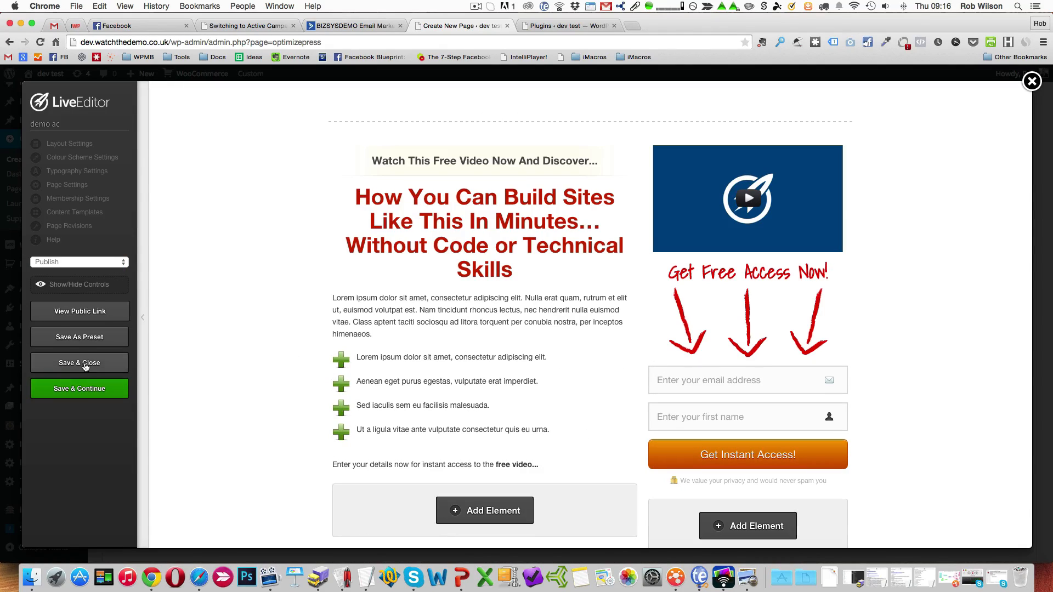
Save the demo ac page while keeping the editor open, and open its public link.
left_click(99, 390)
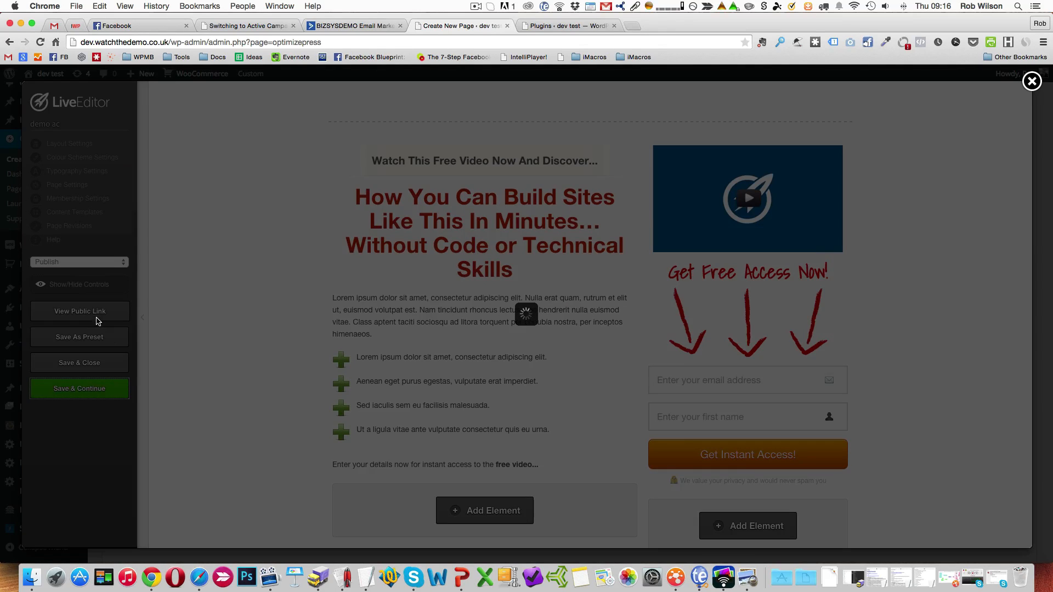
key("Return")
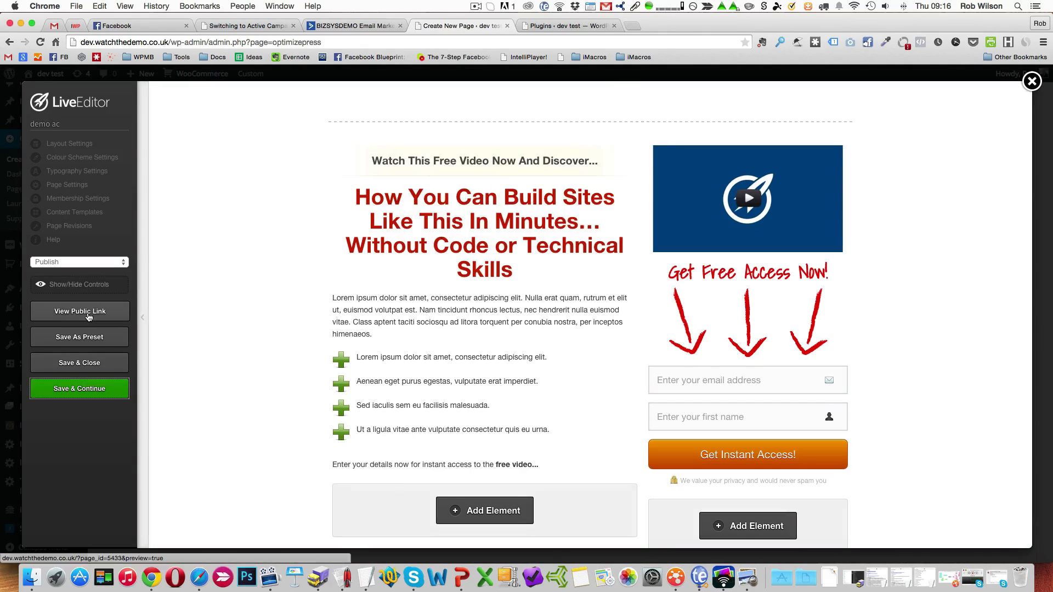
left_click(88, 313)
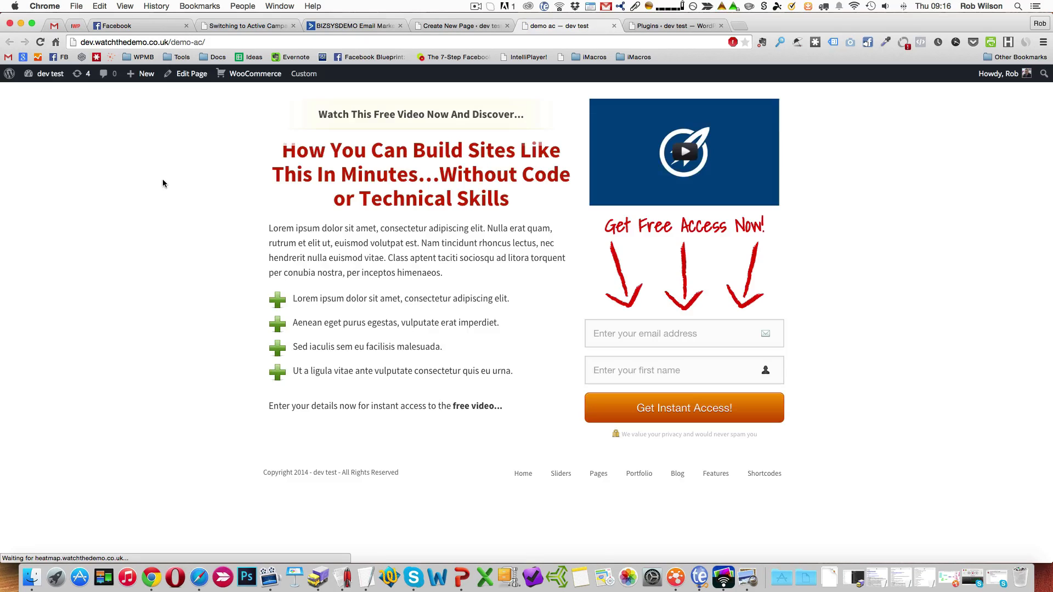
Fill in the public page's opt-in form with the test subscriber's email address and first name, and submit it.
left_click(612, 335)
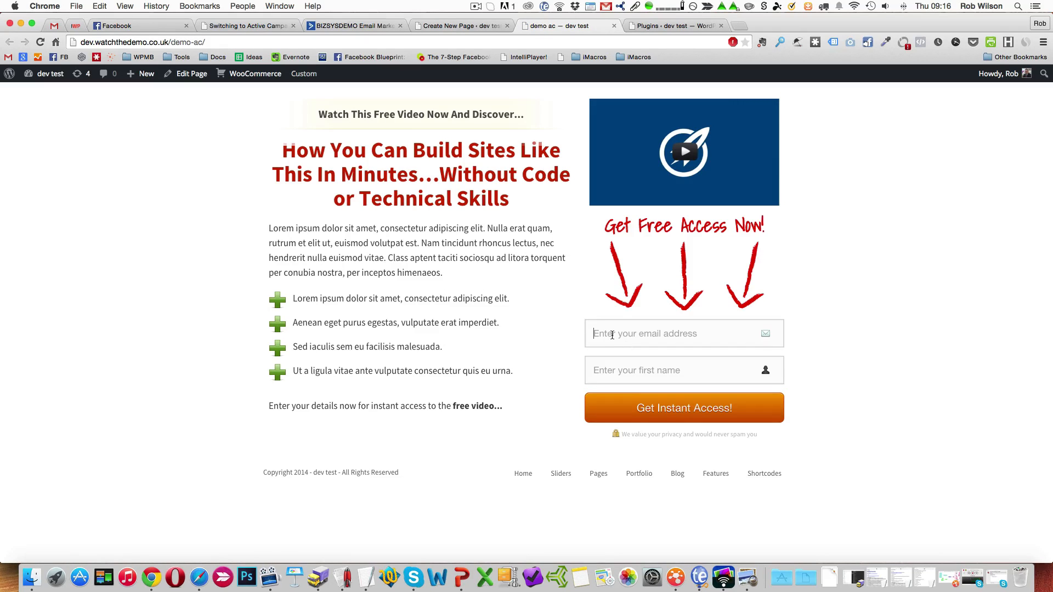
key("Tab")
type("rob")
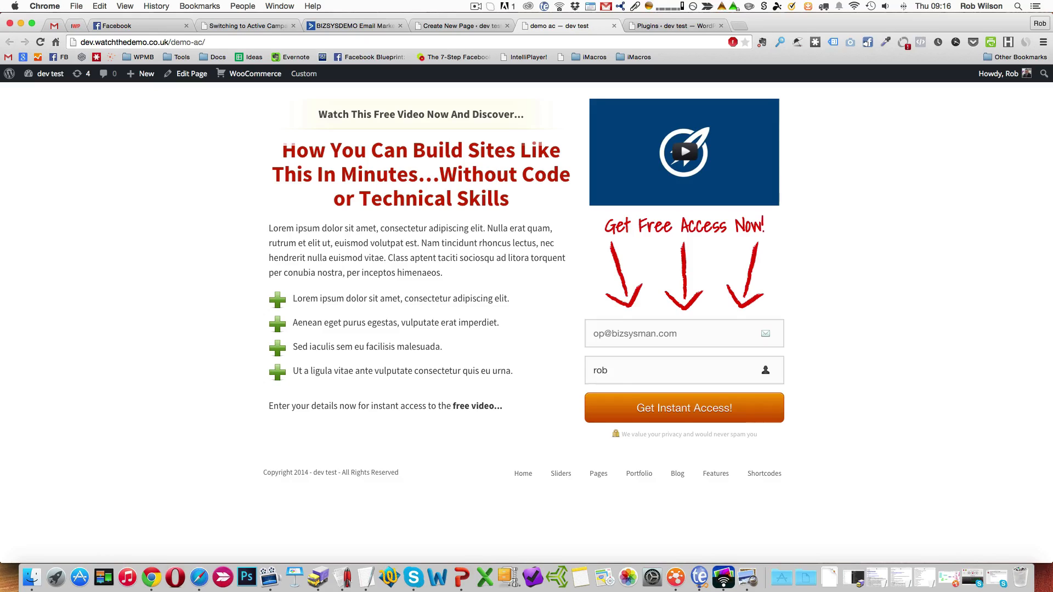
type(" op2 test")
left_click(672, 421)
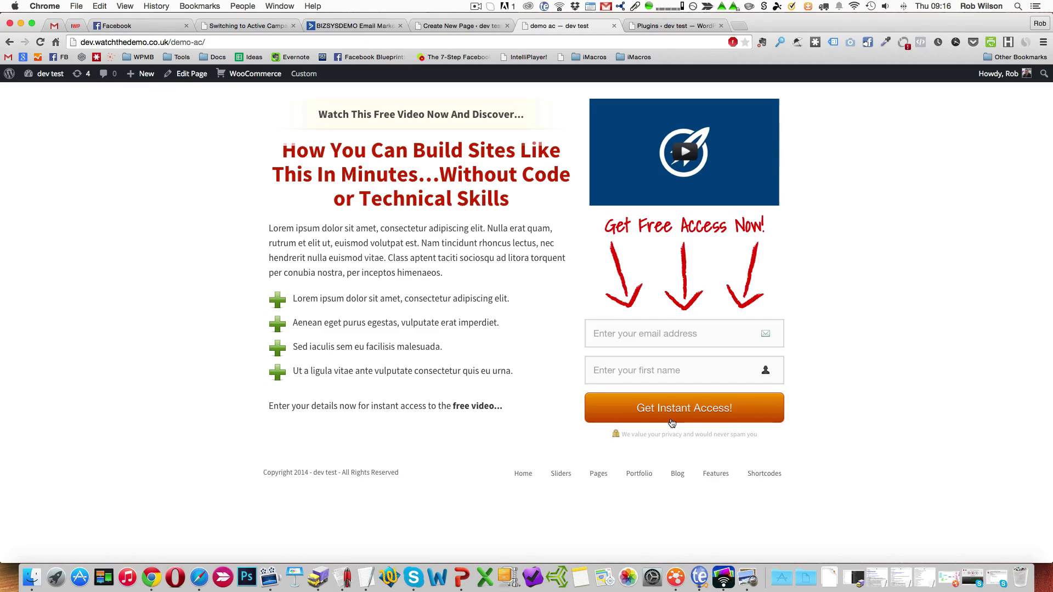
scroll(671, 422, "up", 1)
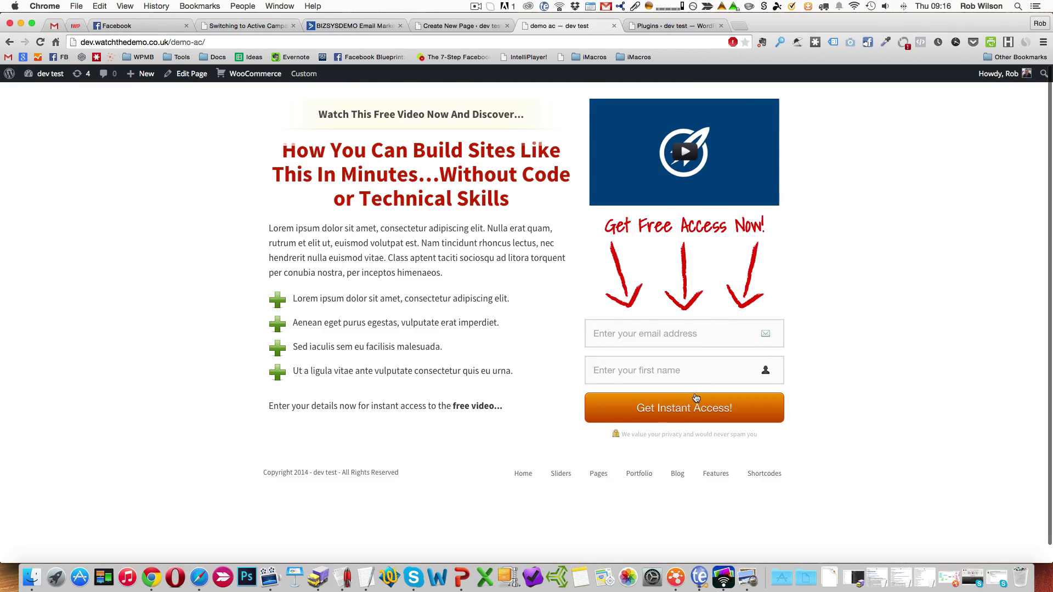
Switch to ActiveCampaign and open the site integration page of the Lead Magnet A list's subscription form to check its form ID.
left_click(372, 26)
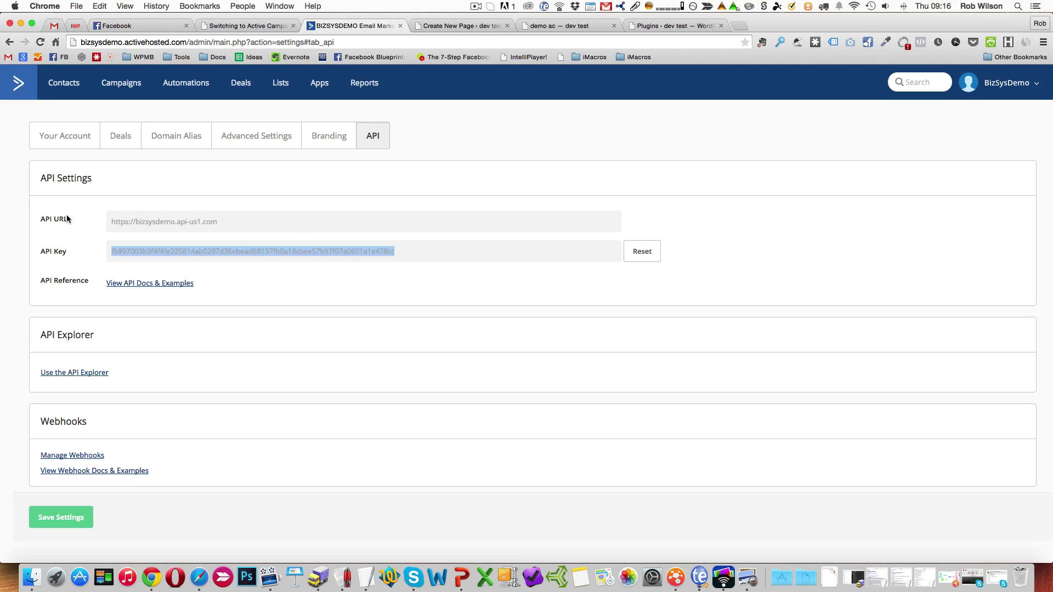
left_click(280, 82)
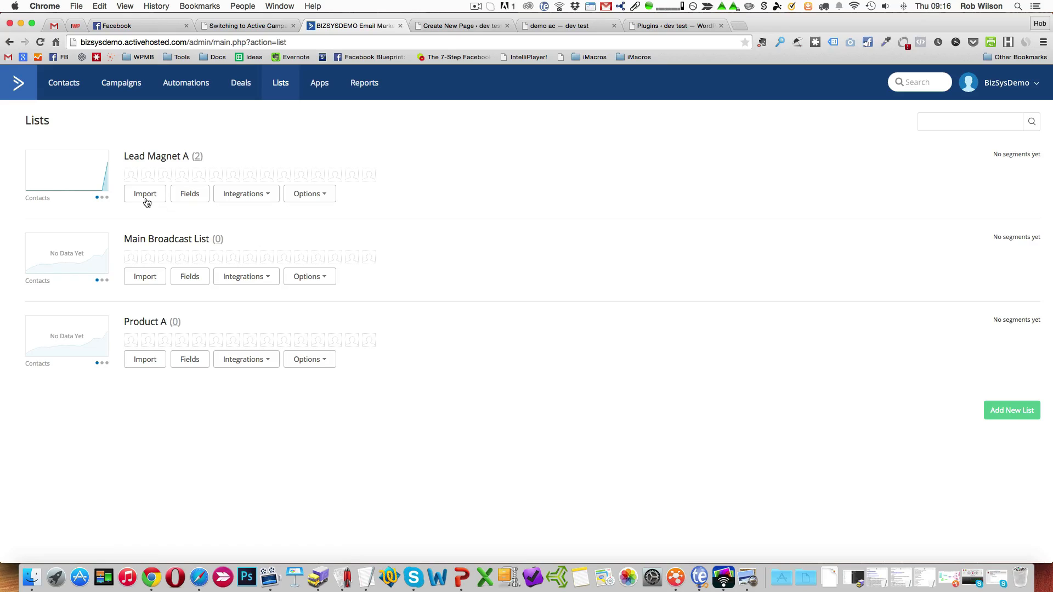
left_click(243, 195)
left_click(251, 210)
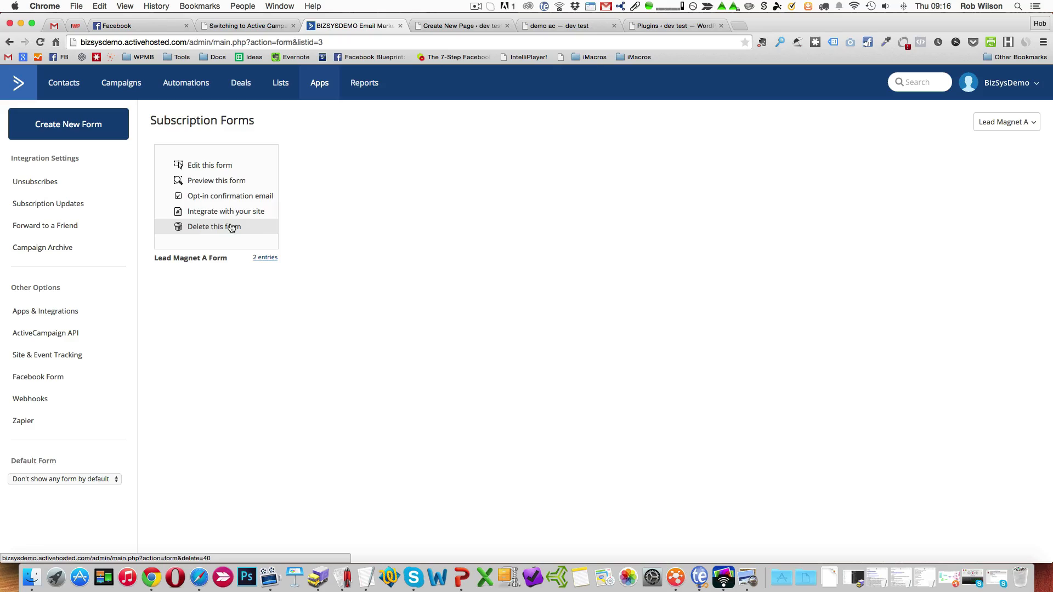
left_click(230, 218)
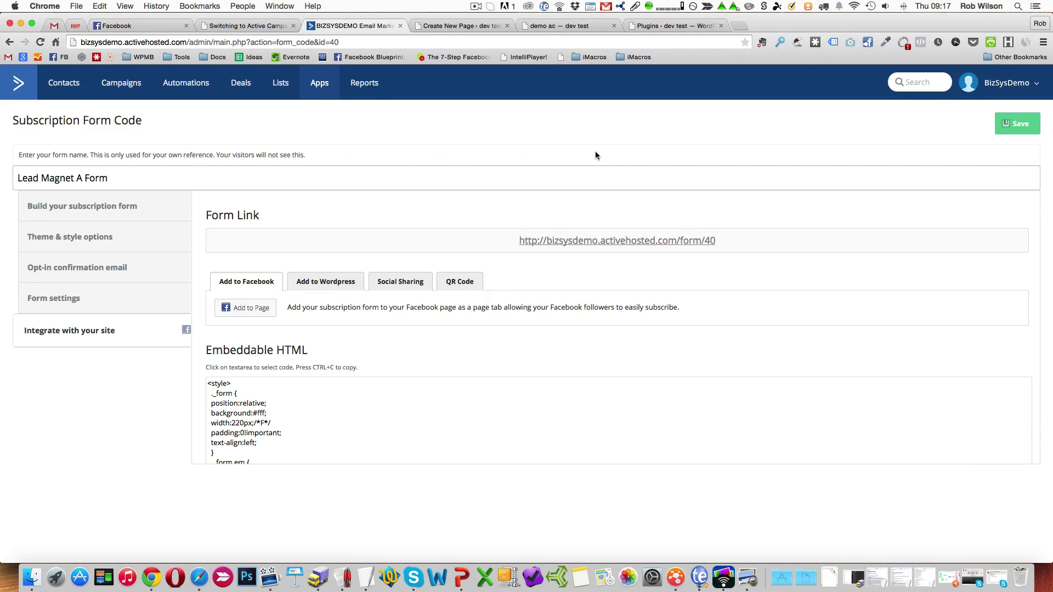
Open the new test subscriber's contact record and inspect its Lead Magnet A subscription details and list status options.
left_click(64, 88)
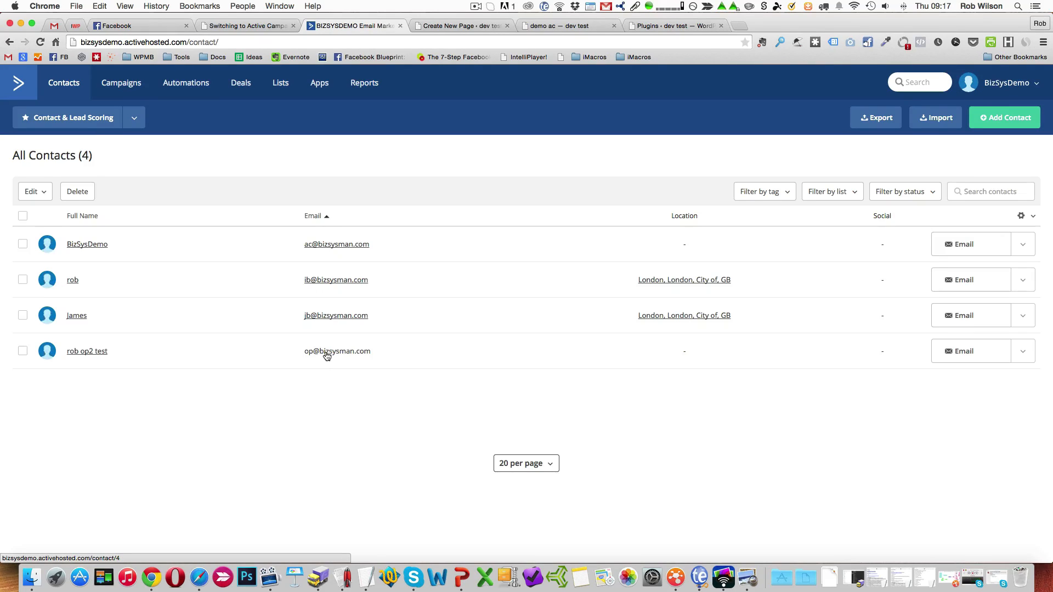
left_click(101, 355)
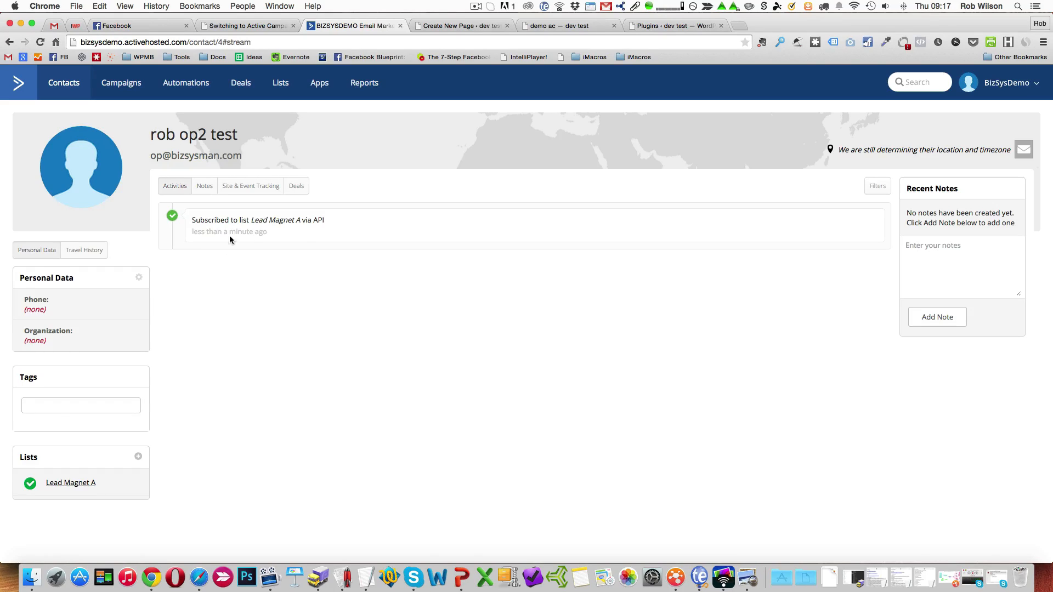
left_click(95, 486)
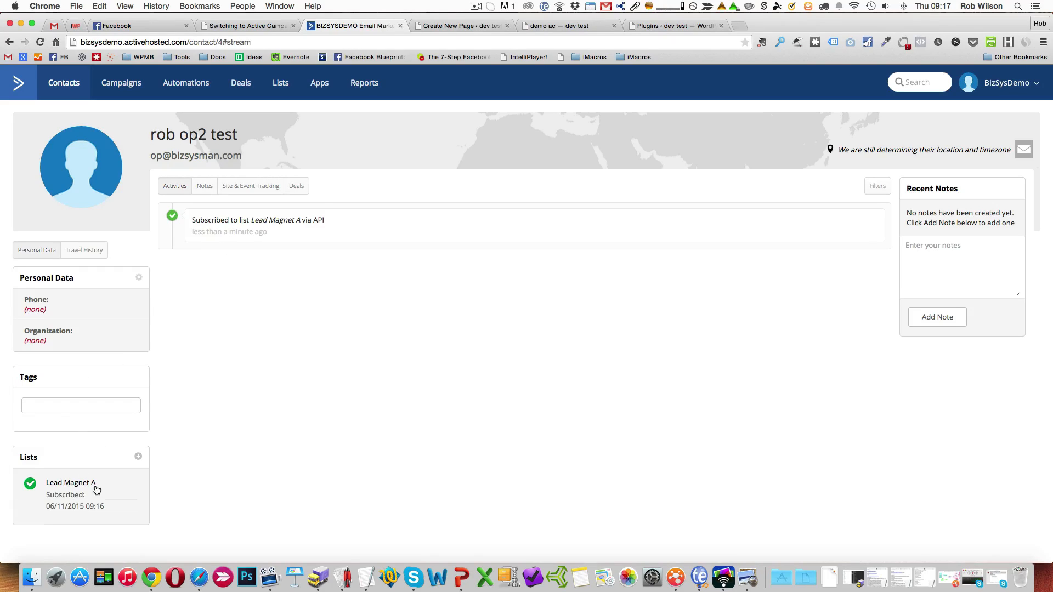
left_click(31, 486)
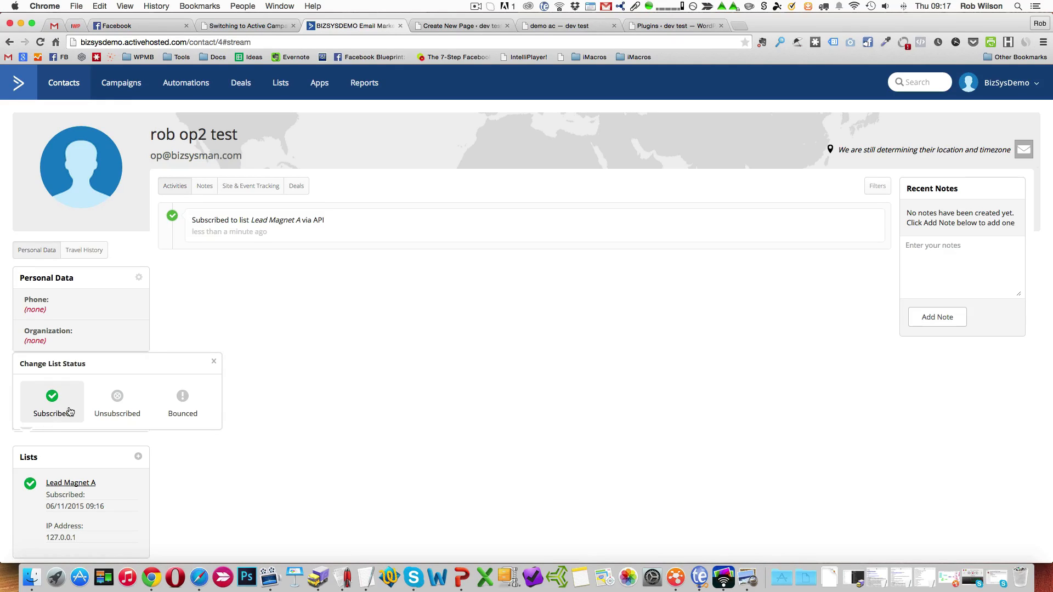
scroll(68, 409, "down", 2)
mouse_move(34, 460)
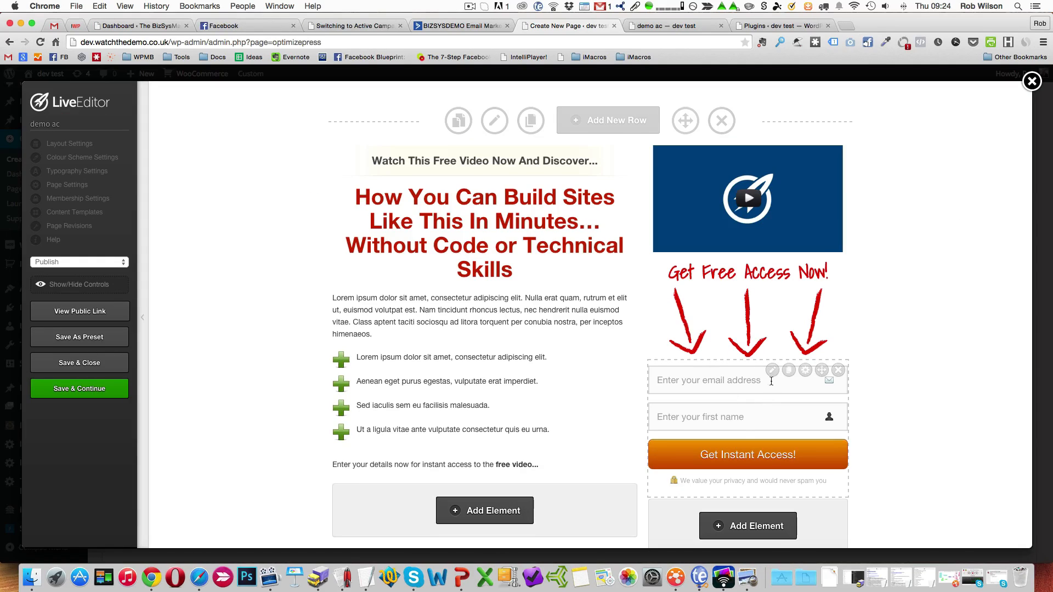
Reopen the demo ac page's opt-in box and review its provider list, subscription form ID and thank you page URL.
left_click(772, 370)
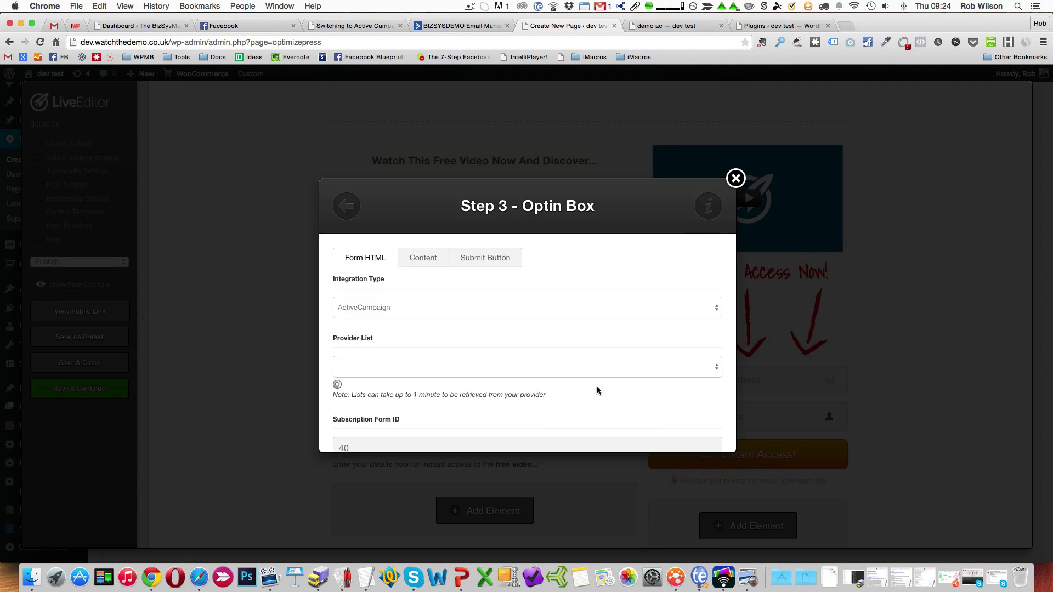
scroll(597, 388, "down", 5)
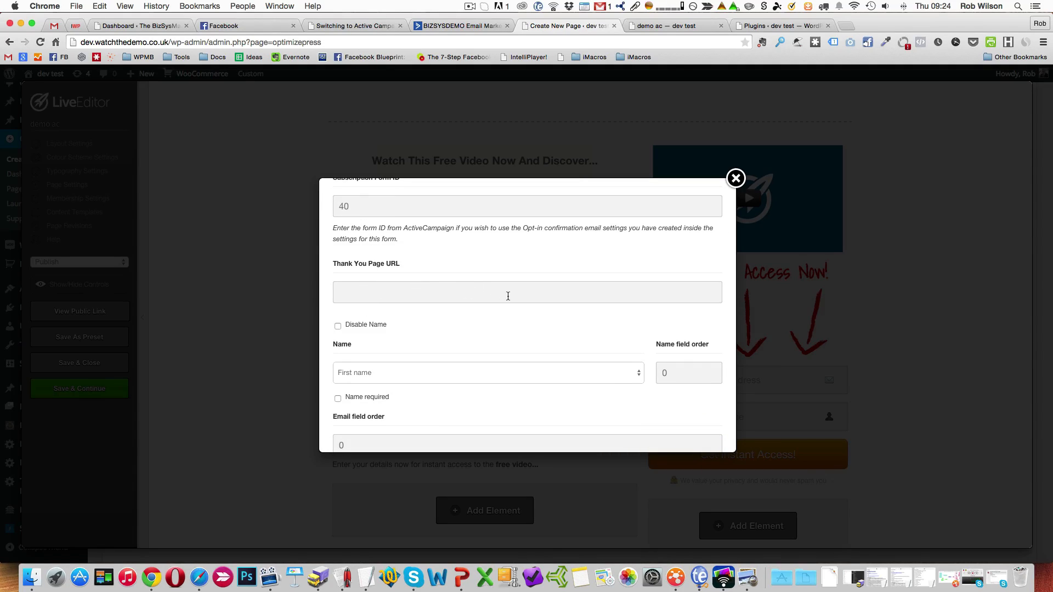
scroll(508, 296, "up", 3)
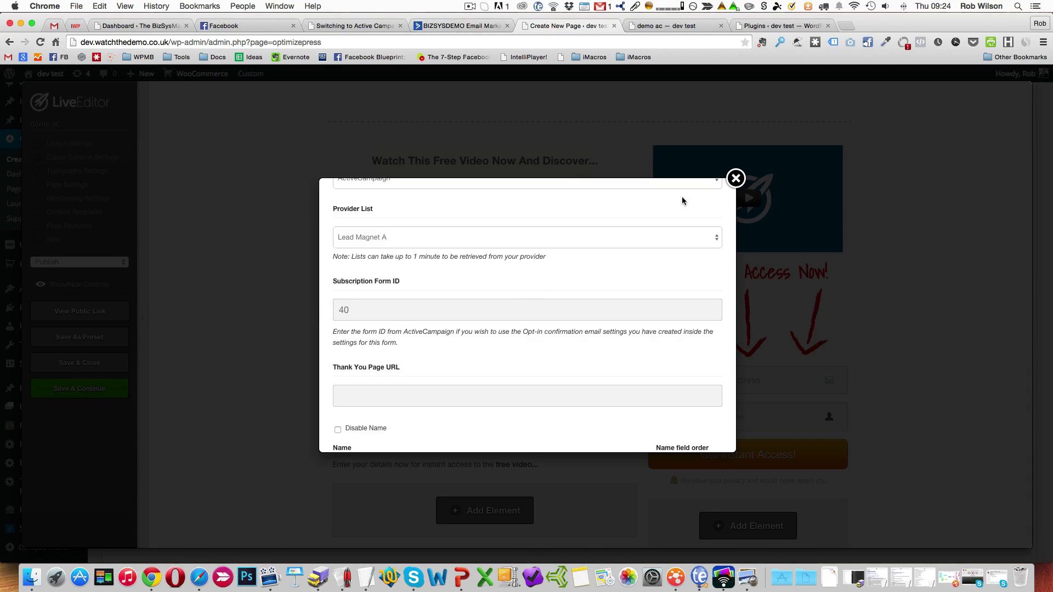
Return to ActiveCampaign and check the second test contact's list status options for Lead Magnet A, leaving the status unchanged.
left_click(457, 25)
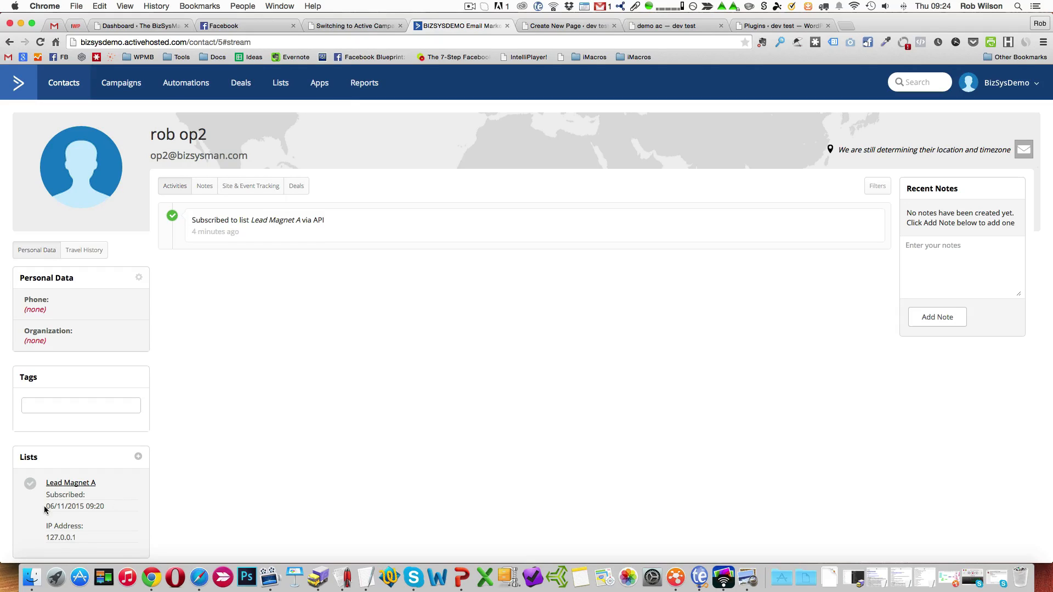
left_click(31, 490)
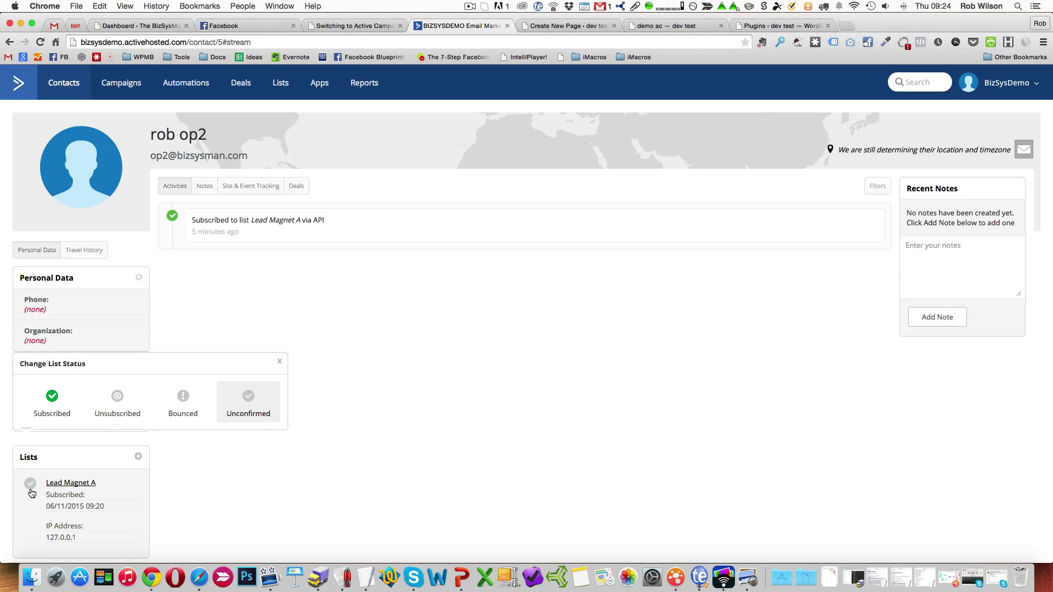
left_click(317, 377)
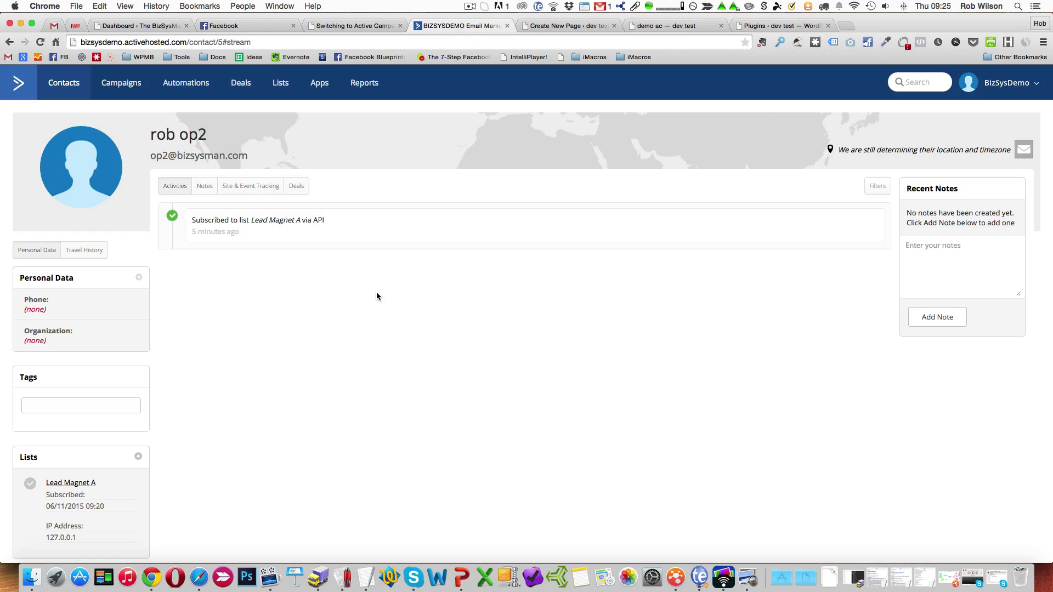
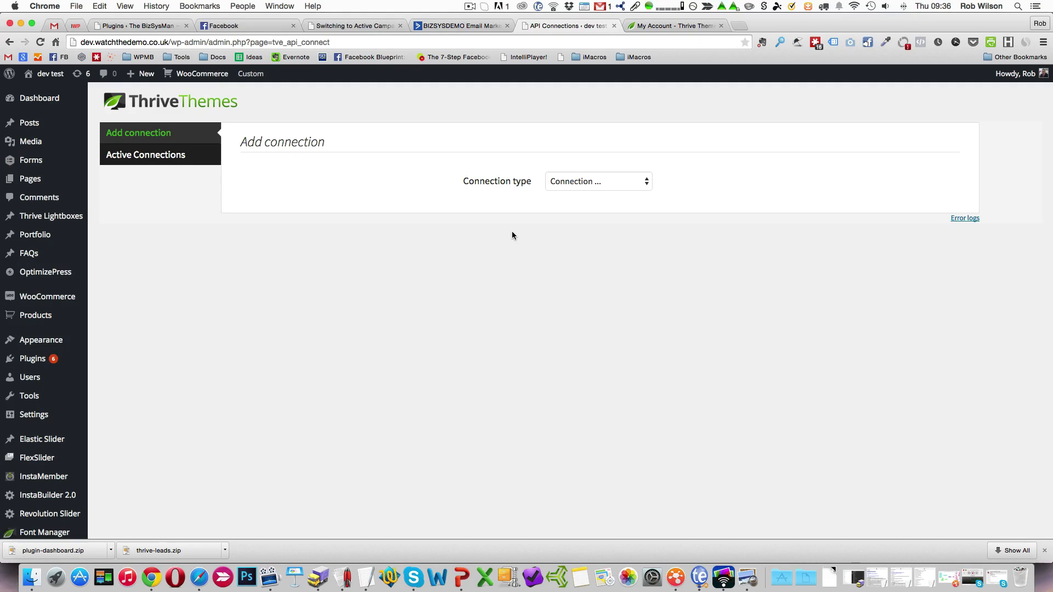
Add an ActiveCampaign connection in WordPress's Thrive API Connections and open the list of active connections.
scroll(377, 307, "down", 5)
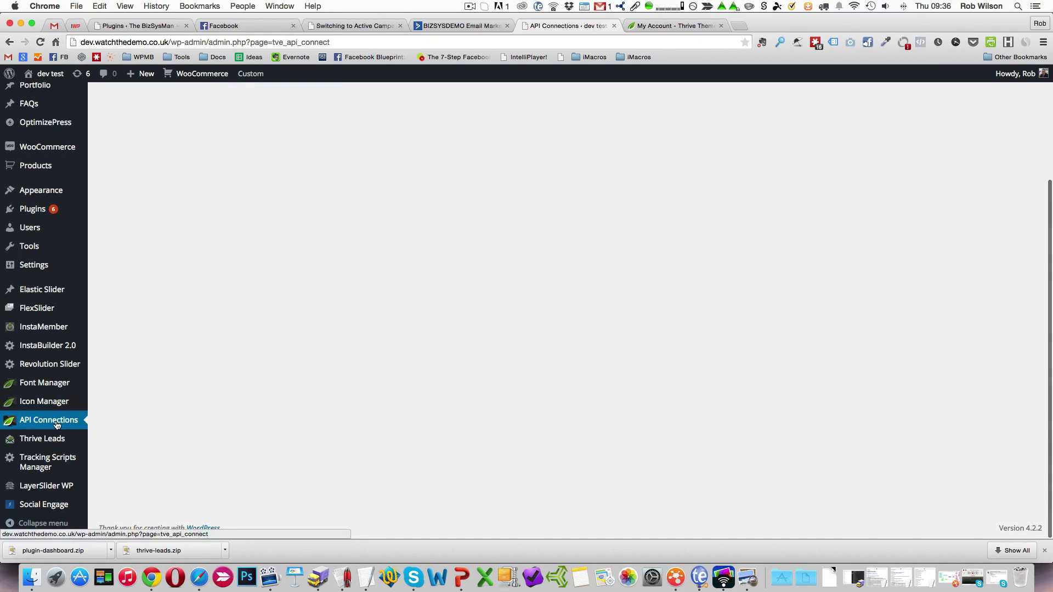
left_click(57, 423)
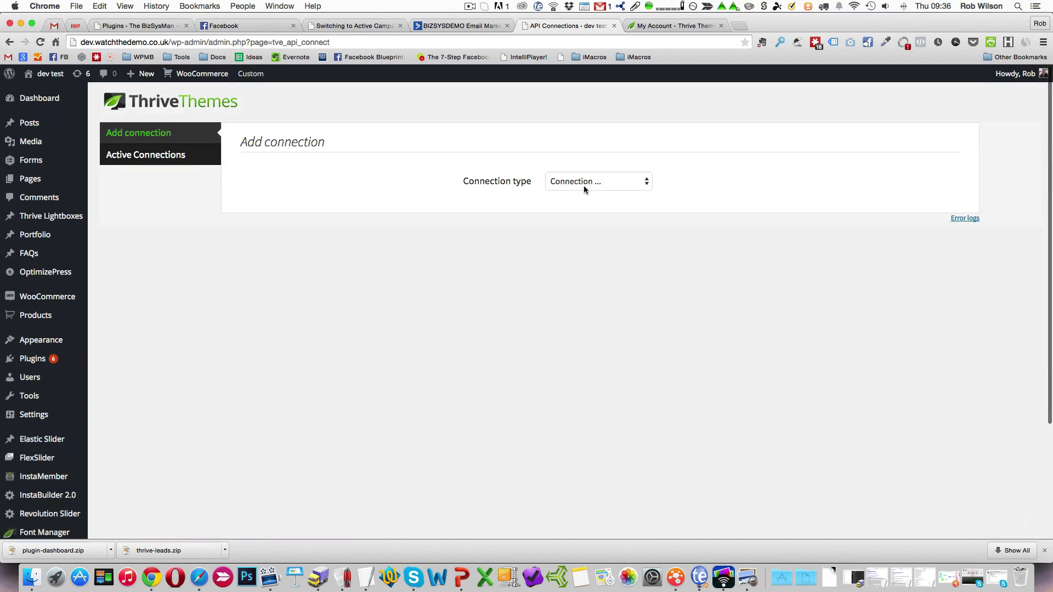
left_click(583, 184)
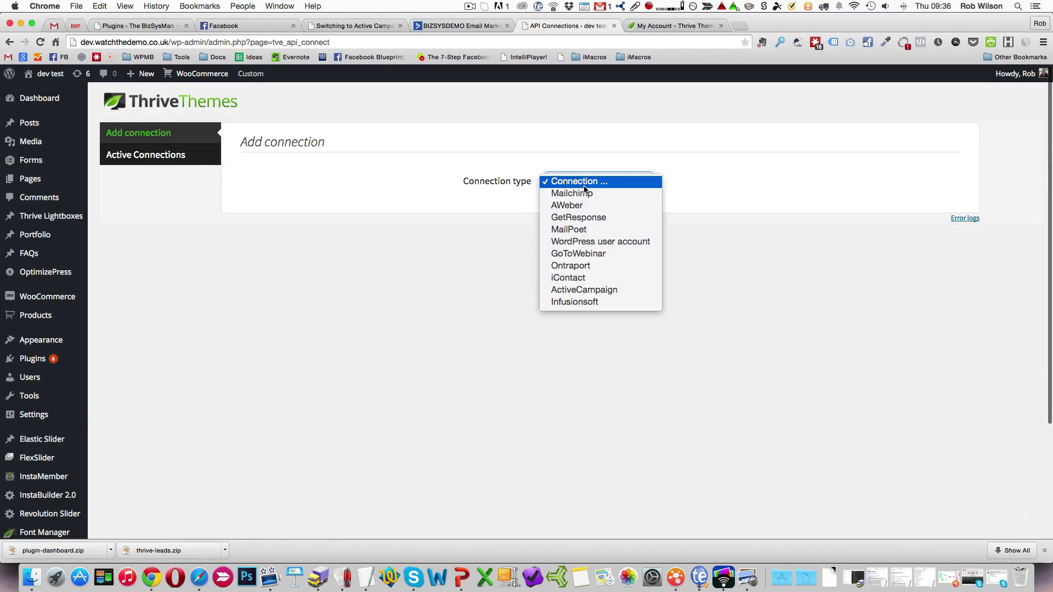
left_click(601, 291)
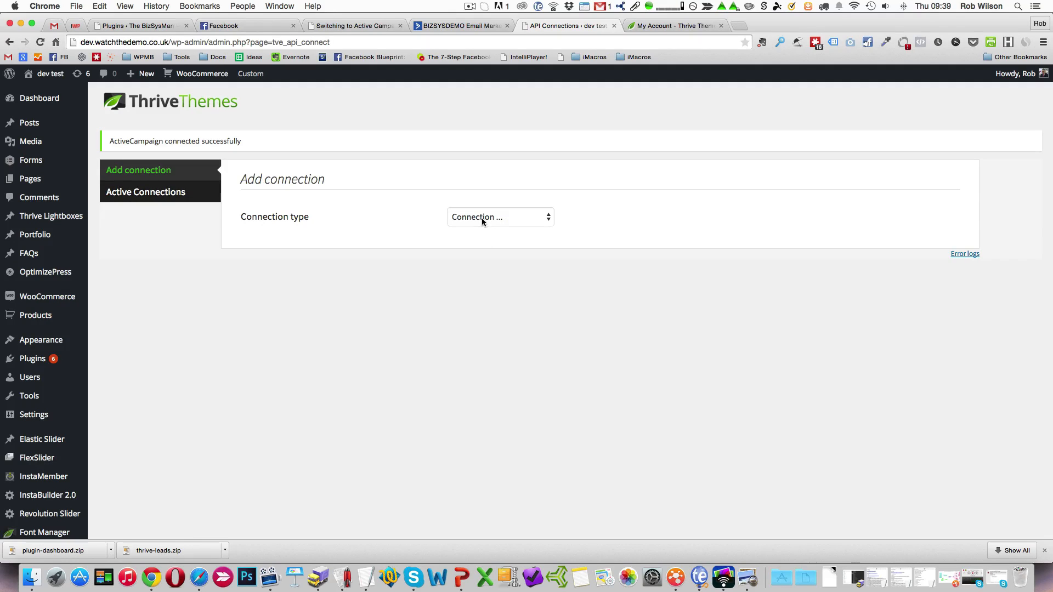
left_click(167, 193)
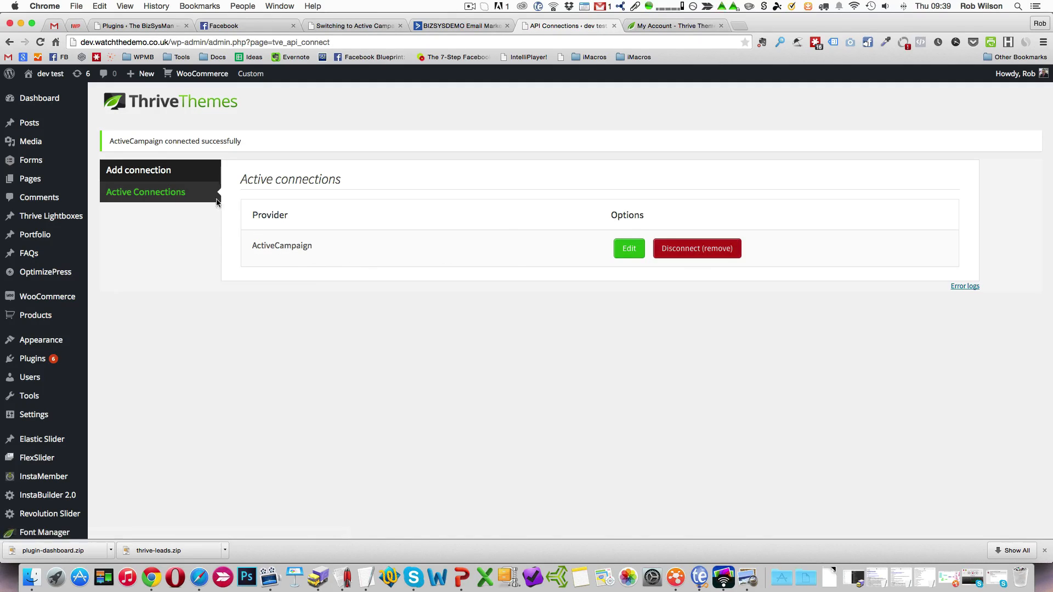
Create a new lead shortcode named NLS1 in the Thrive Leads dashboard.
scroll(127, 314, "down", 5)
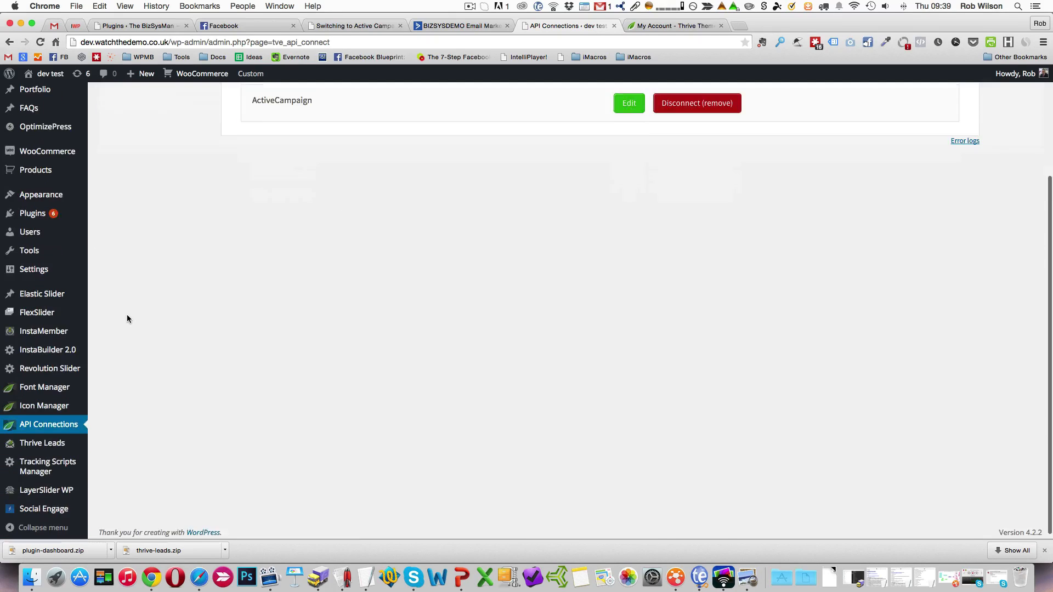
mouse_move(57, 442)
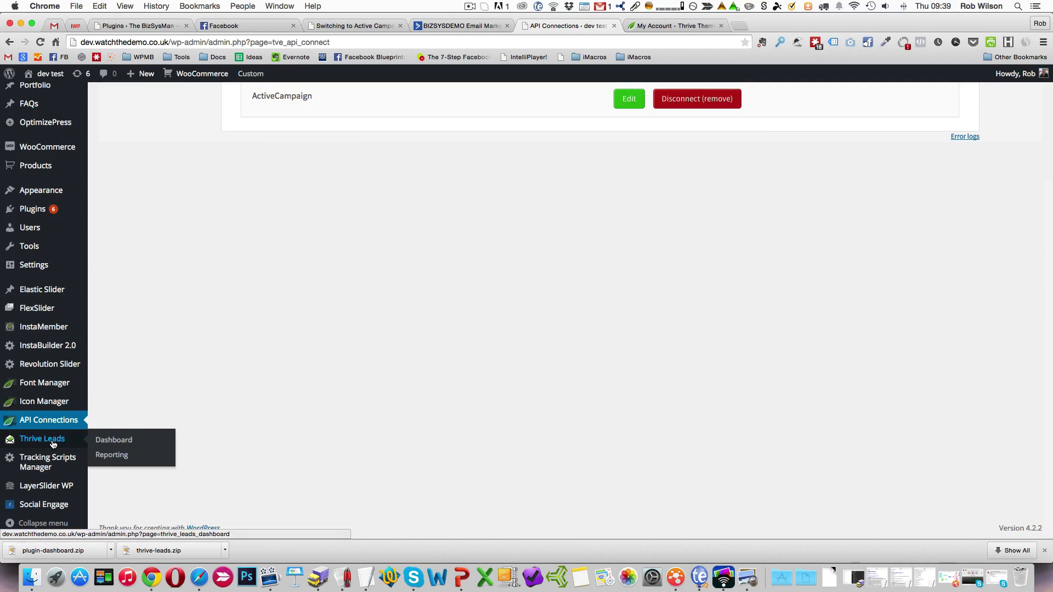
left_click(110, 443)
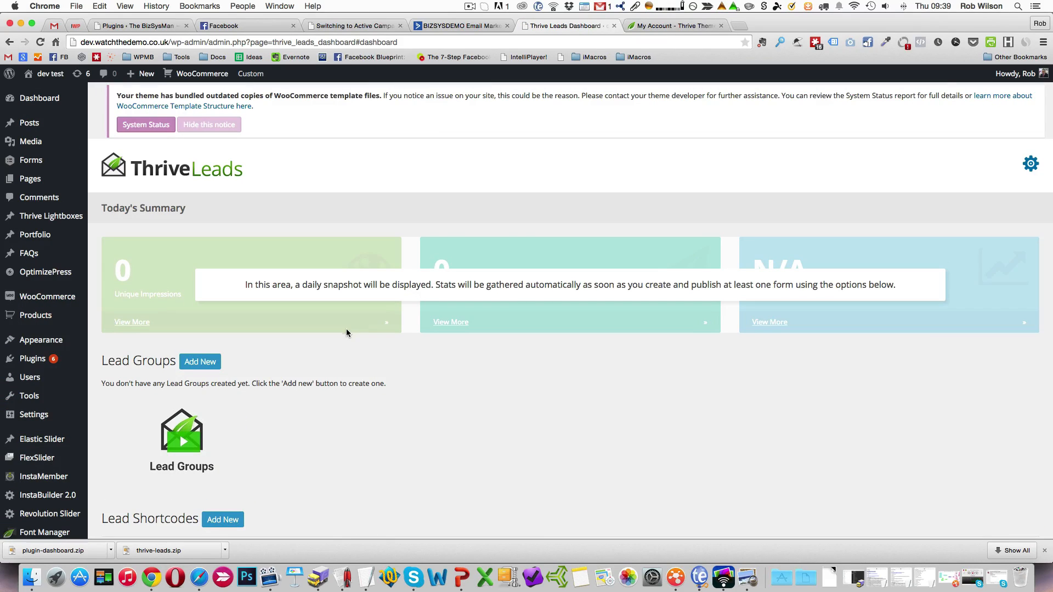
scroll(335, 373, "down", 5)
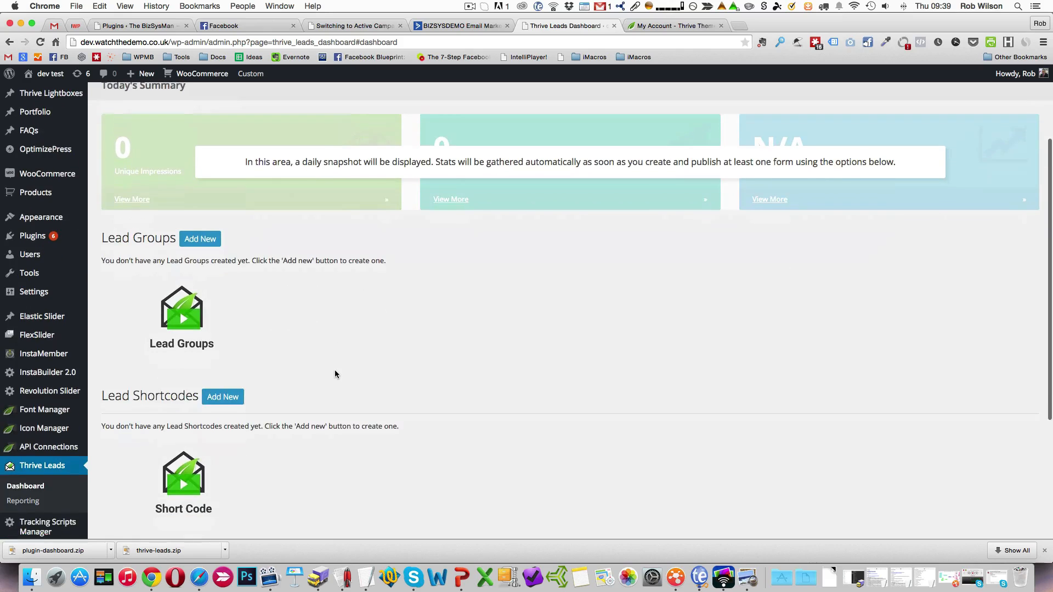
scroll(335, 373, "down", 2)
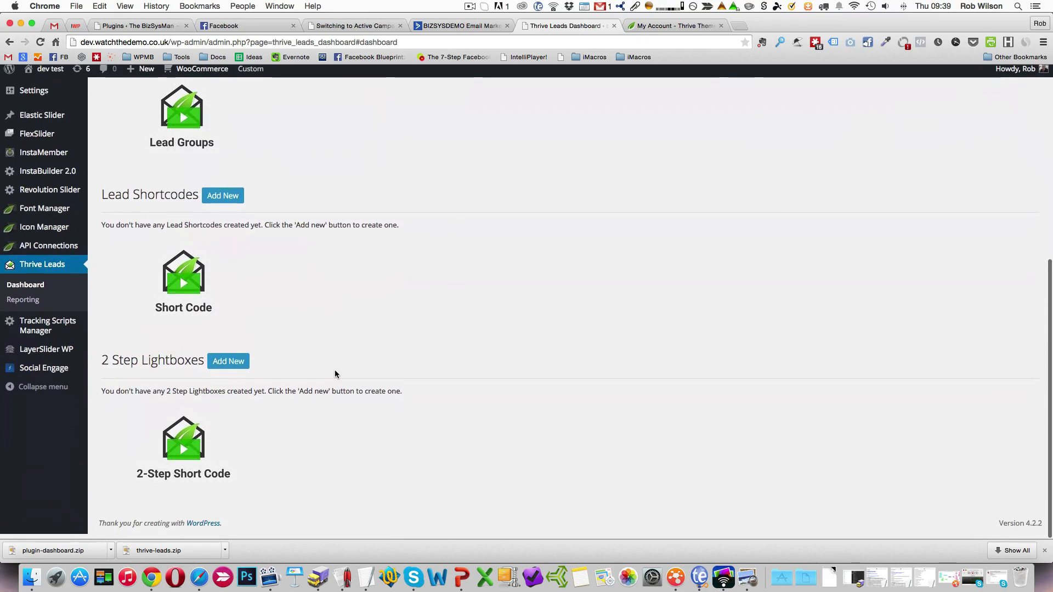
scroll(355, 346, "up", 5)
scroll(355, 345, "up", 1)
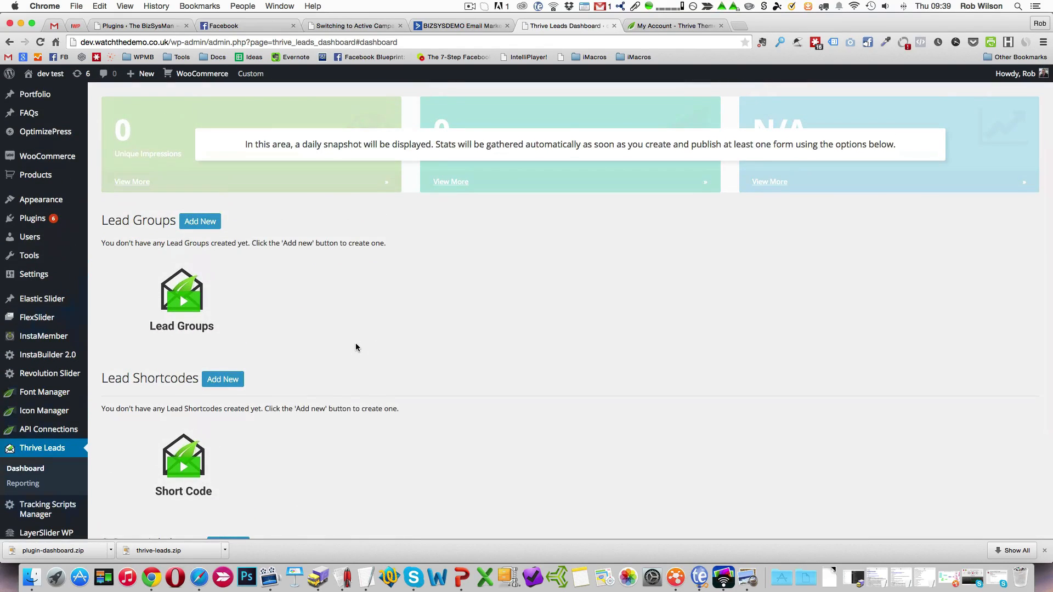
scroll(355, 344, "down", 3)
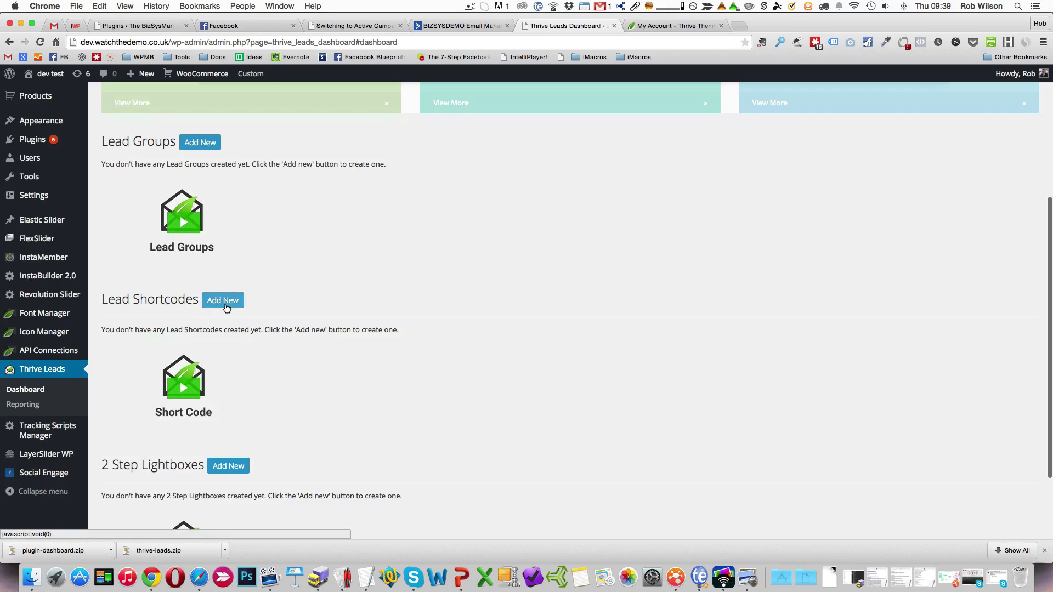
left_click(224, 302)
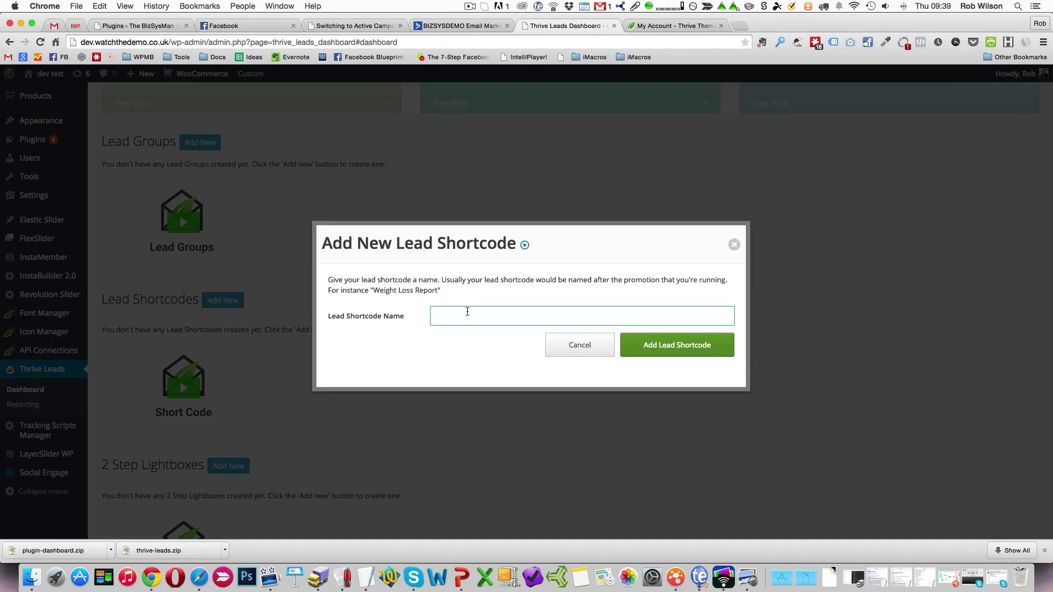
type("NLS1")
left_click(723, 347)
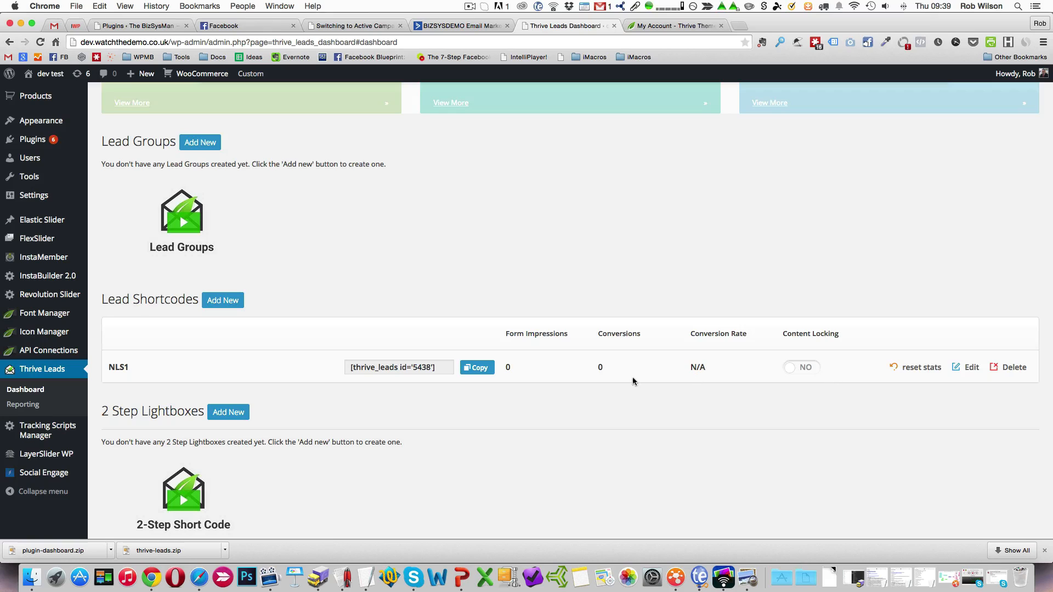
Open the NLS1 shortcode for editing and create a form named LeadMA in it.
left_click(972, 370)
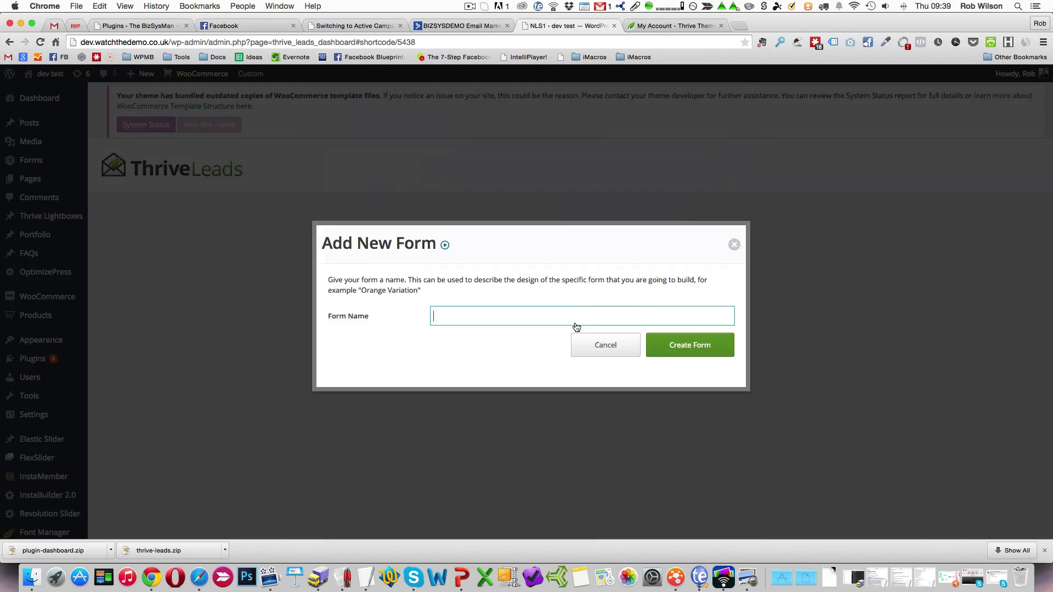
left_click(576, 320)
type("LeadMA")
left_click(677, 345)
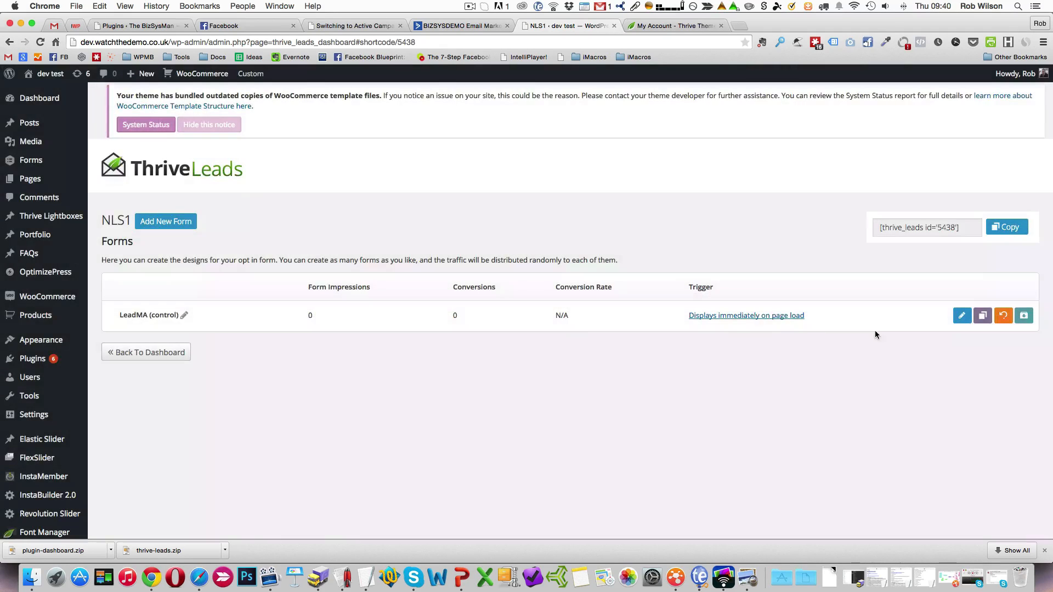
Open the LeadMA form's design and apply the Content Locking Shortcode Set 003 v1 template.
left_click(962, 317)
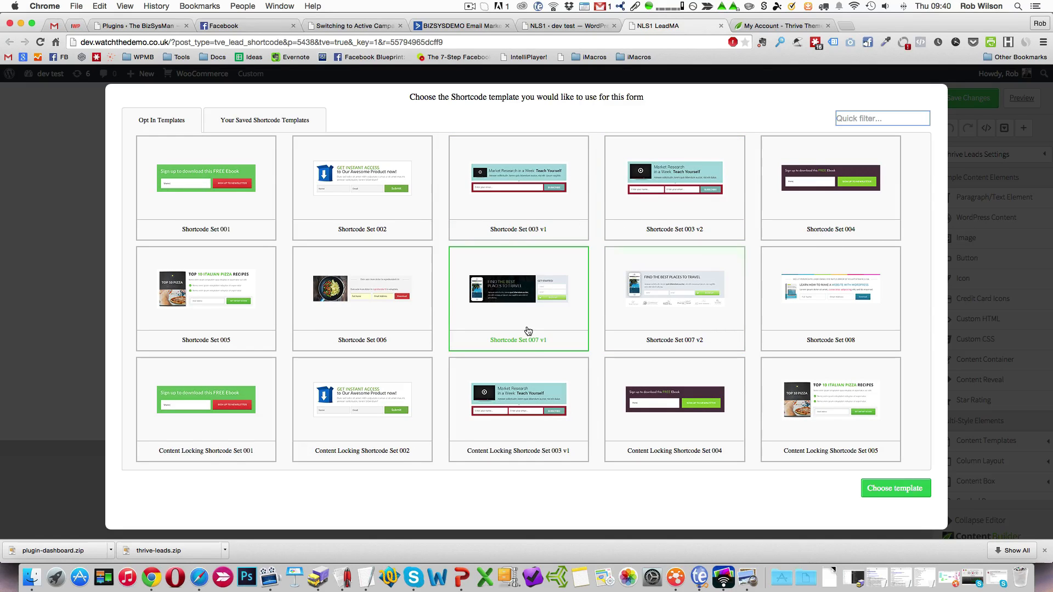
left_click(521, 405)
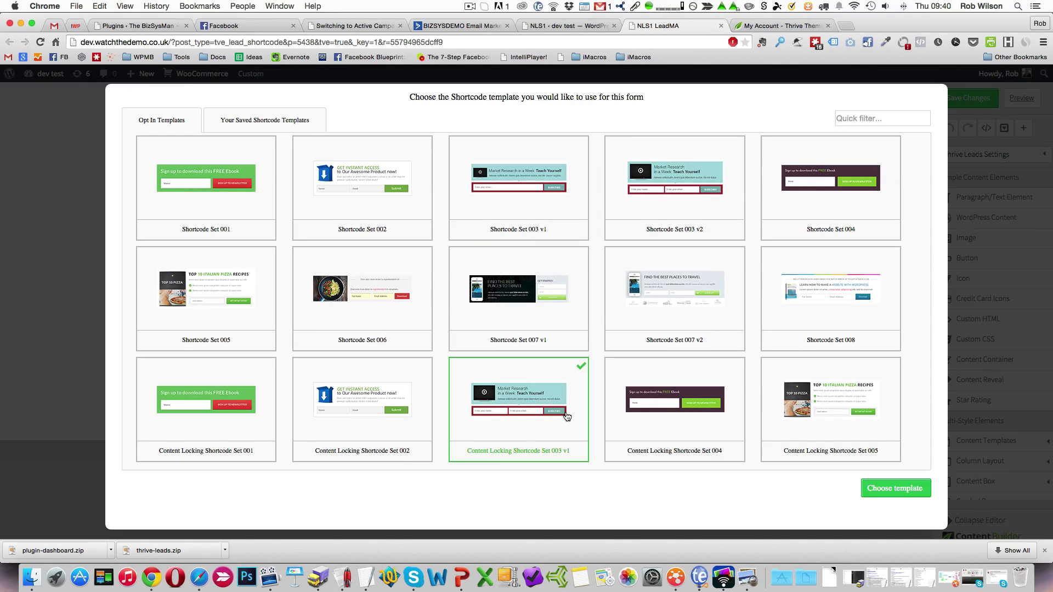
left_click(884, 494)
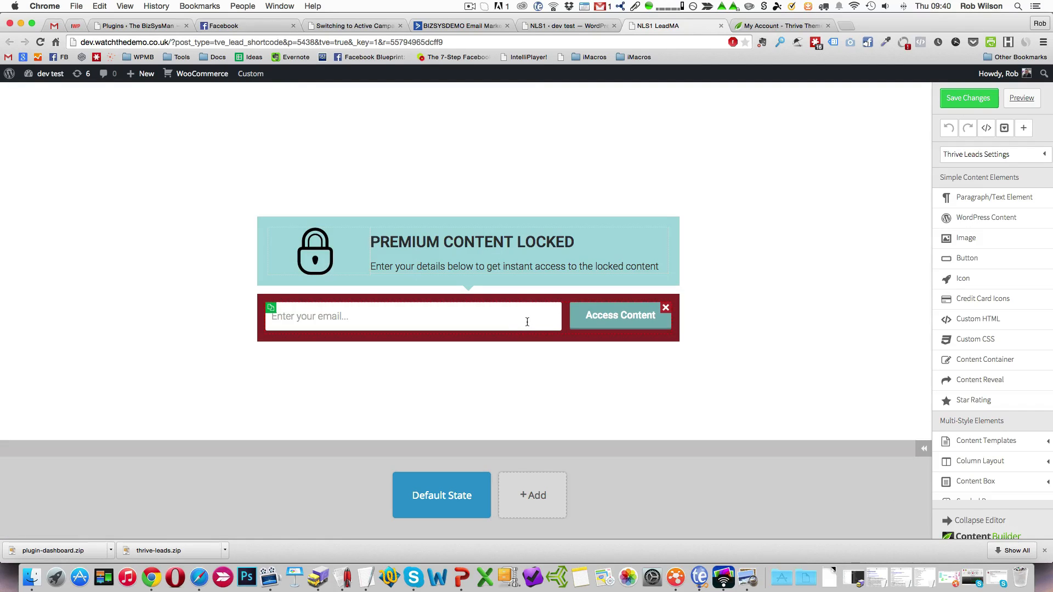
Create a new service connection for the opt-in form's email field, using API as the connection type.
left_click(395, 313)
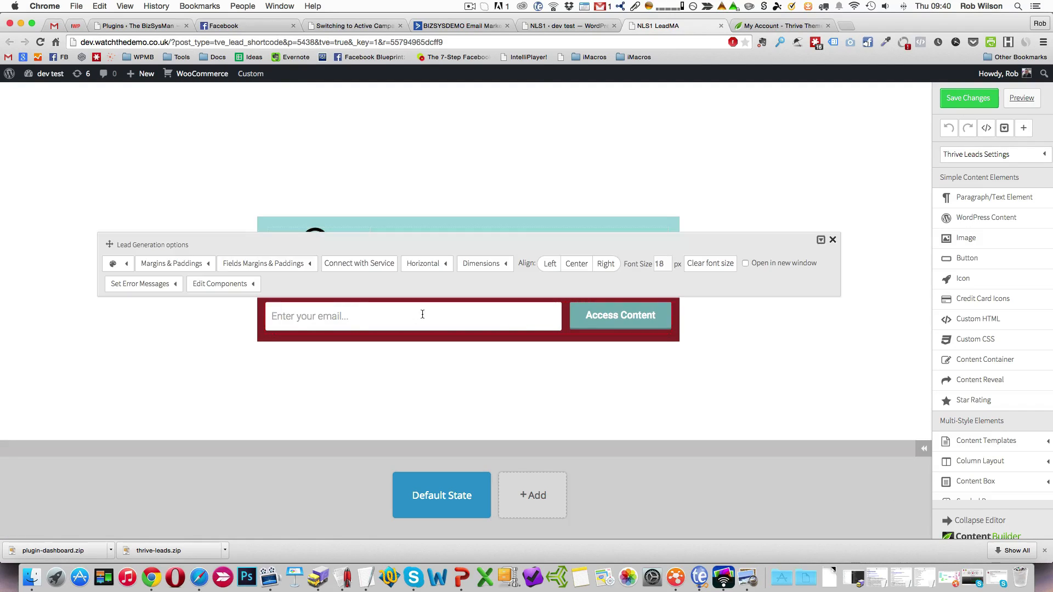
left_click(362, 265)
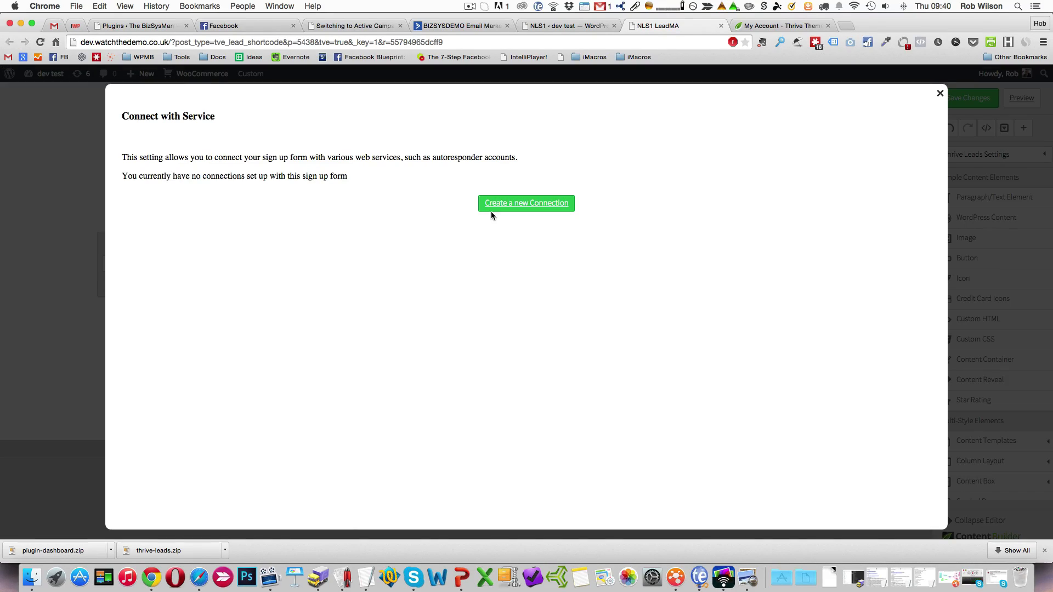
left_click(545, 207)
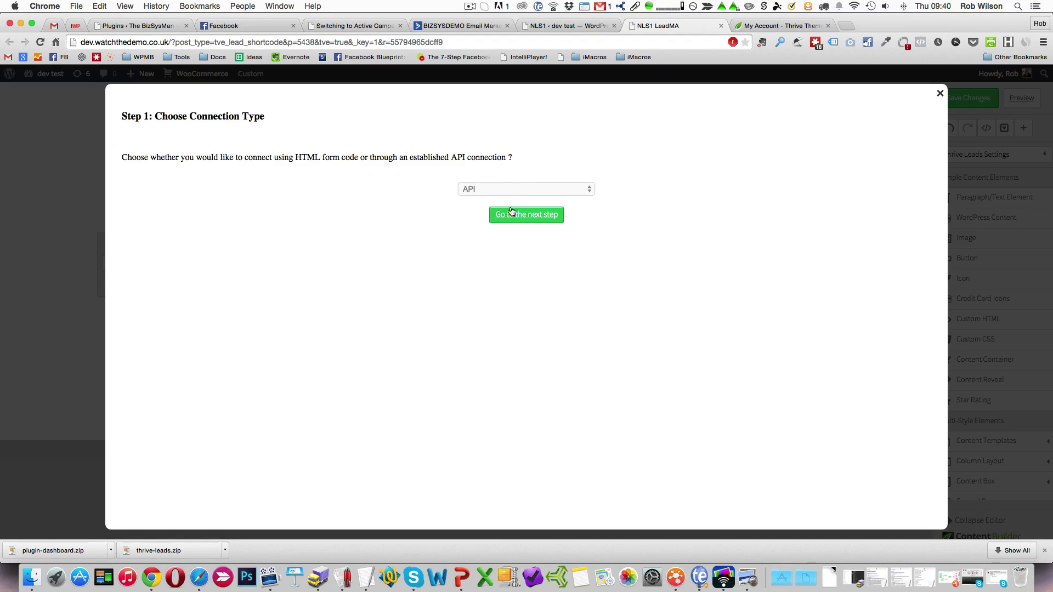
left_click(493, 190)
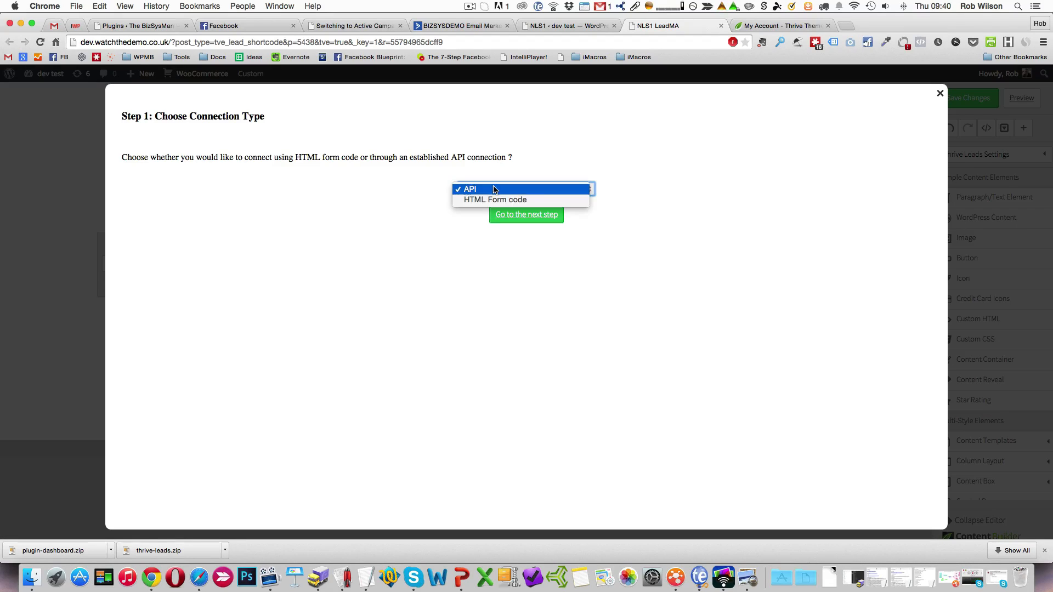
left_click(494, 189)
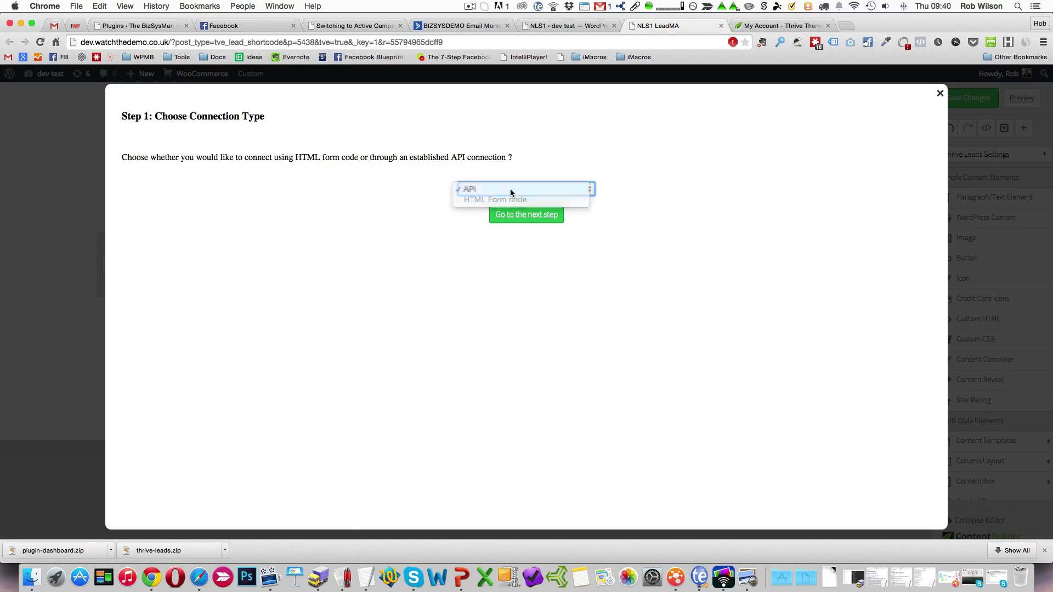
left_click(548, 216)
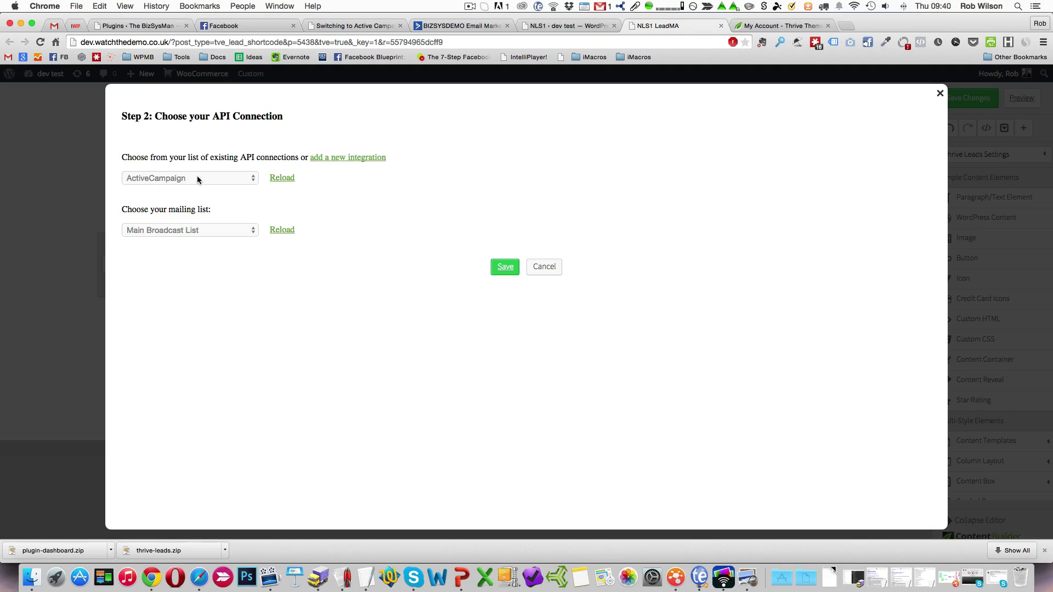
Connect the form to ActiveCampaign's Lead Magnet A mailing list, save the default field settings and close the lead generation options.
left_click(200, 232)
left_click(189, 251)
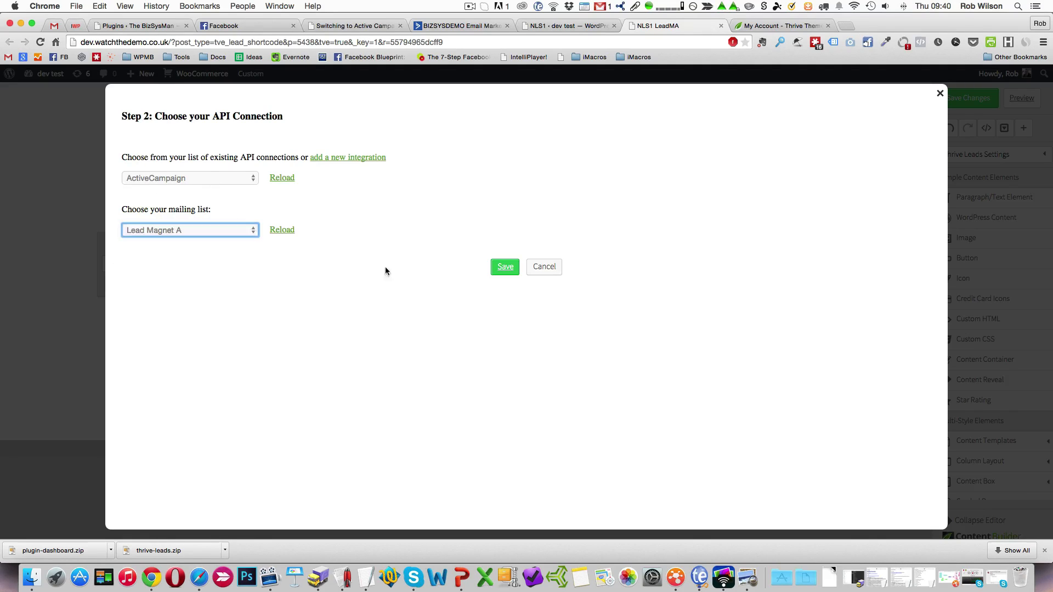
left_click(508, 272)
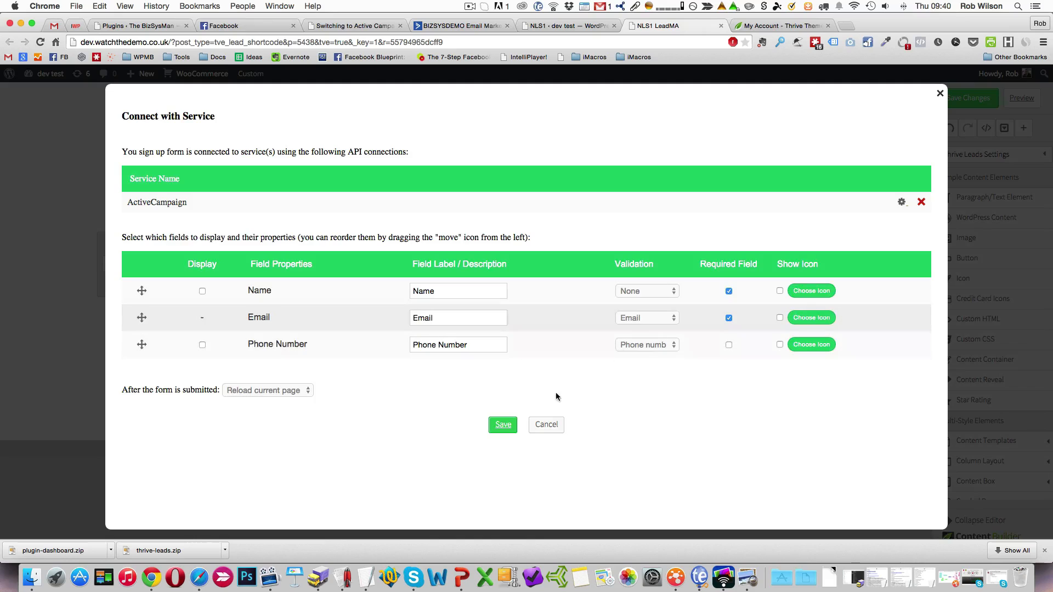
left_click(503, 426)
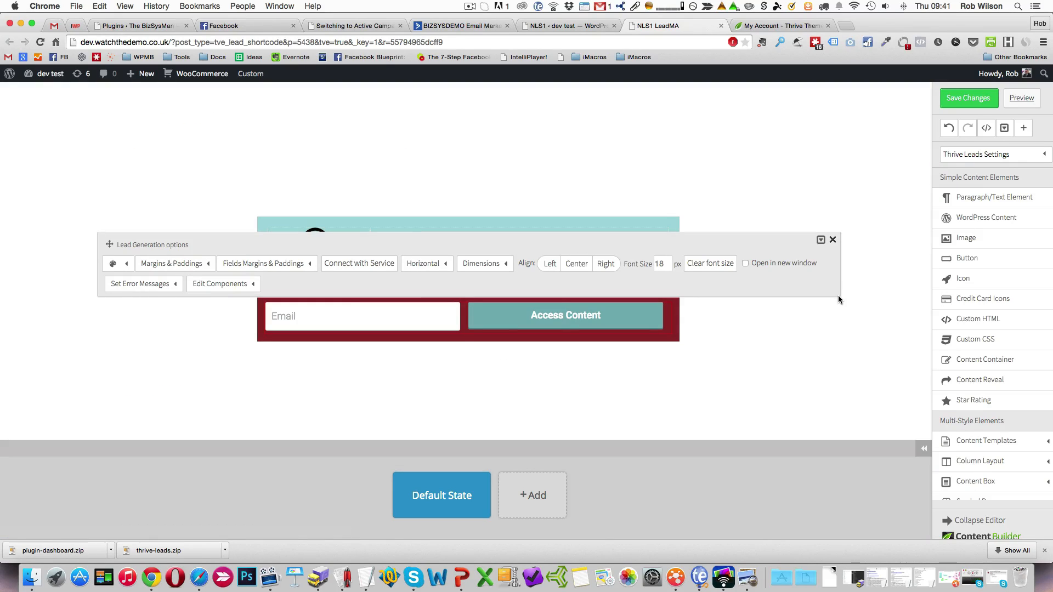
left_click(832, 240)
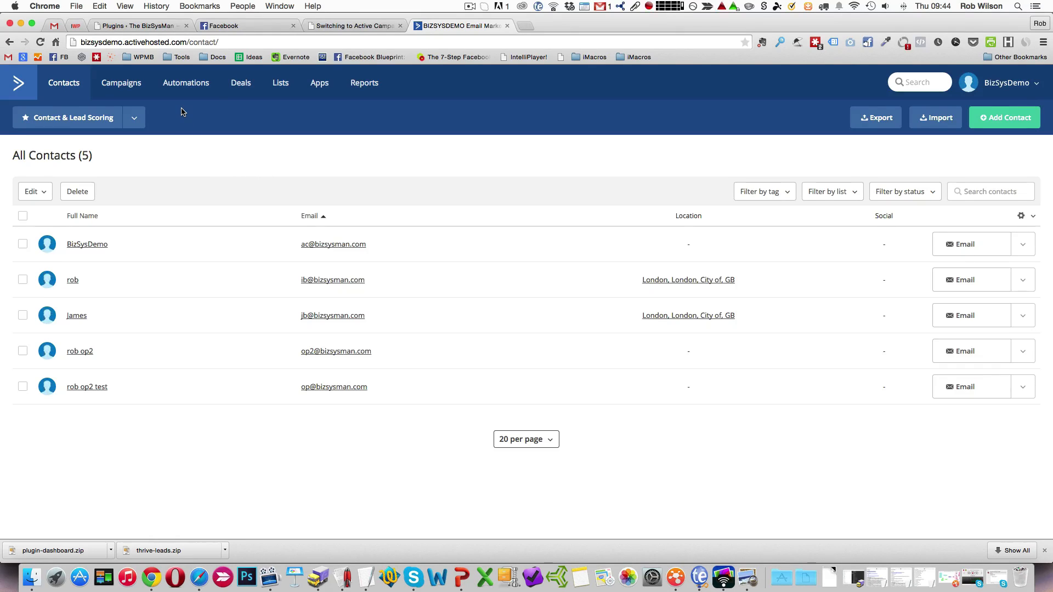
In ActiveCampaign, create a new automation named Test Automation without a start trigger.
left_click(198, 87)
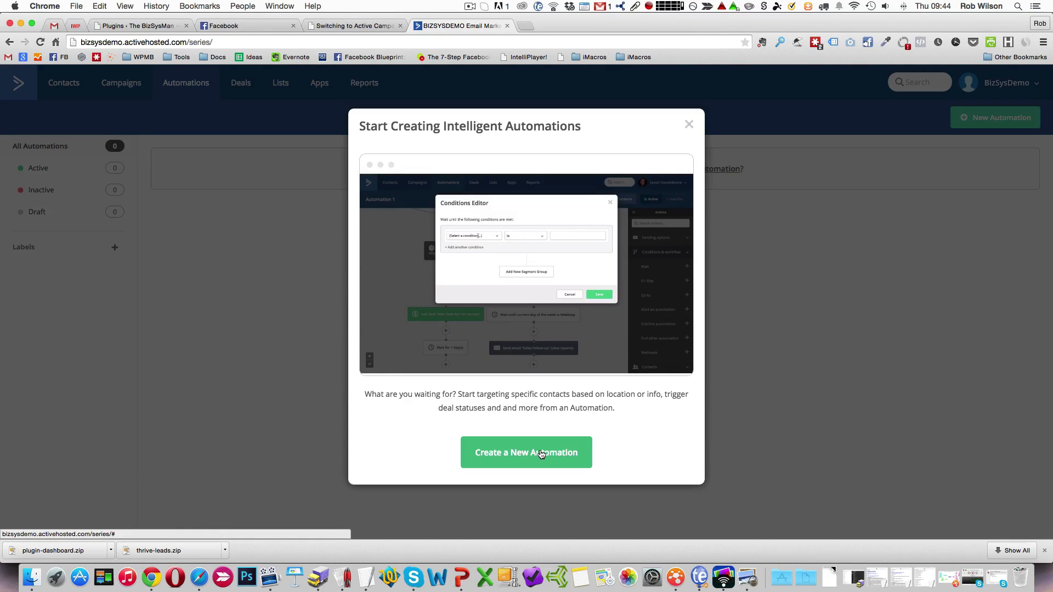
left_click(542, 454)
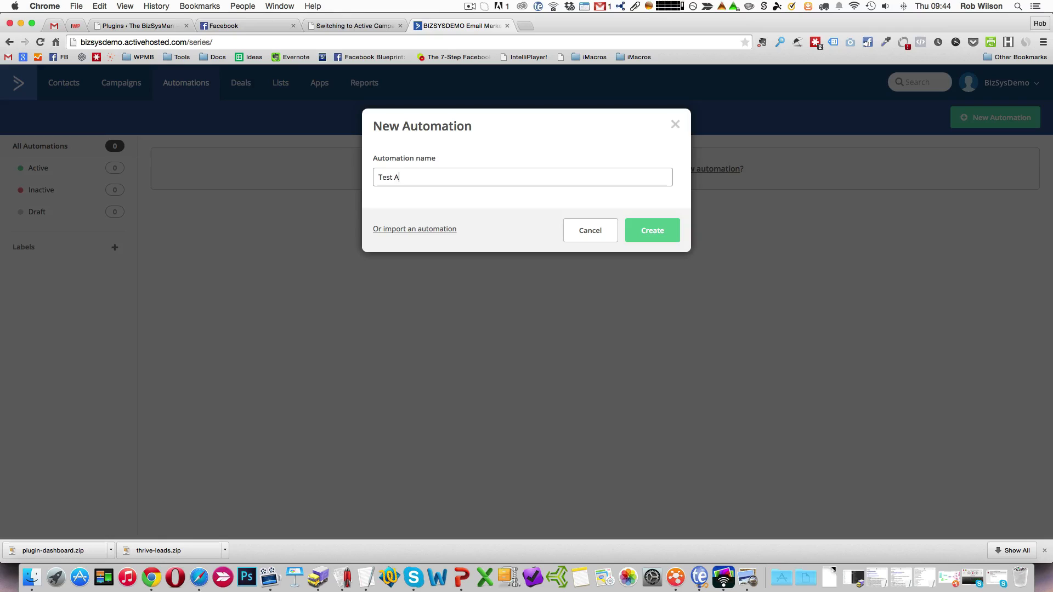
type("Test Automation")
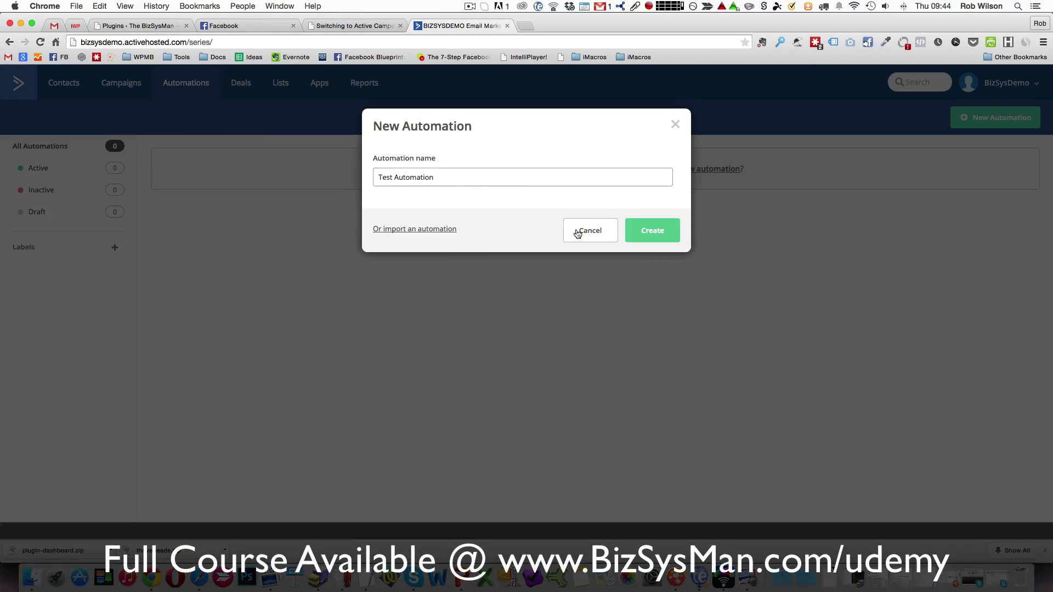
left_click(649, 236)
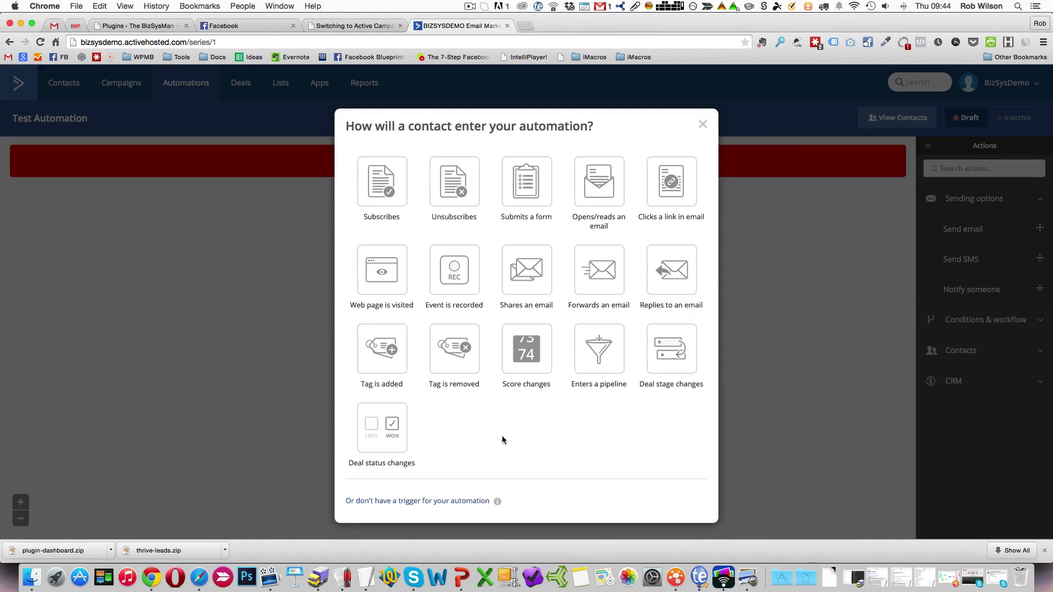
left_click(467, 502)
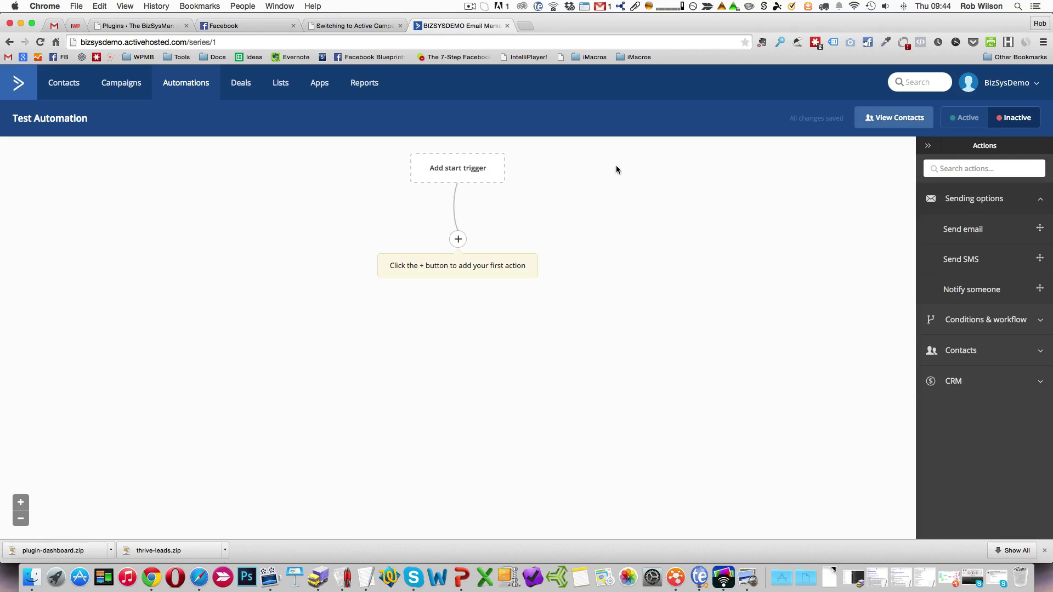
Add a start trigger for contacts who subscribe to the Lead Magnet A list, set to run once.
left_click(472, 169)
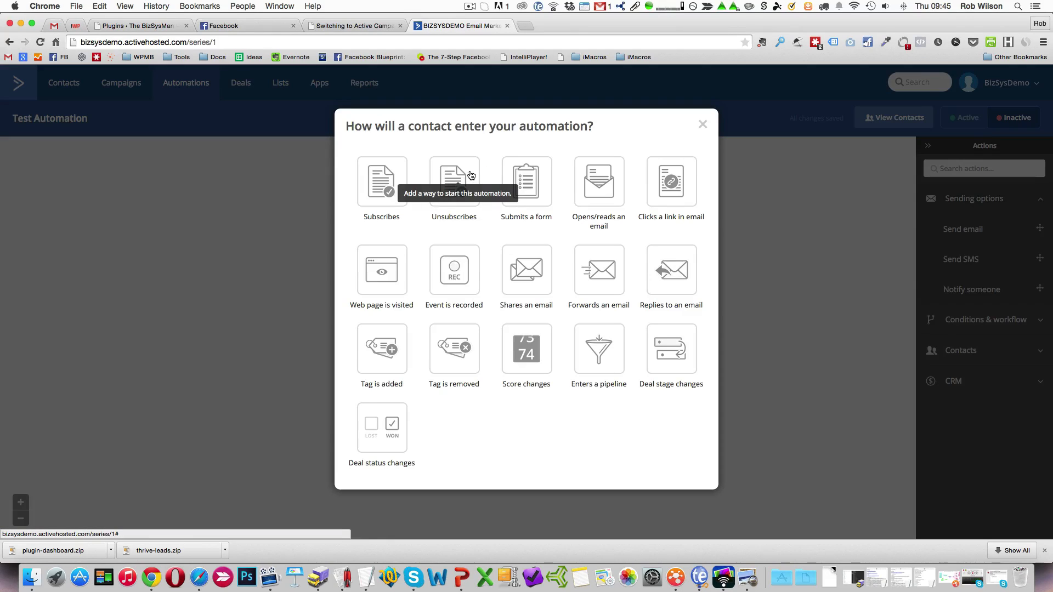
left_click(378, 177)
left_click(396, 169)
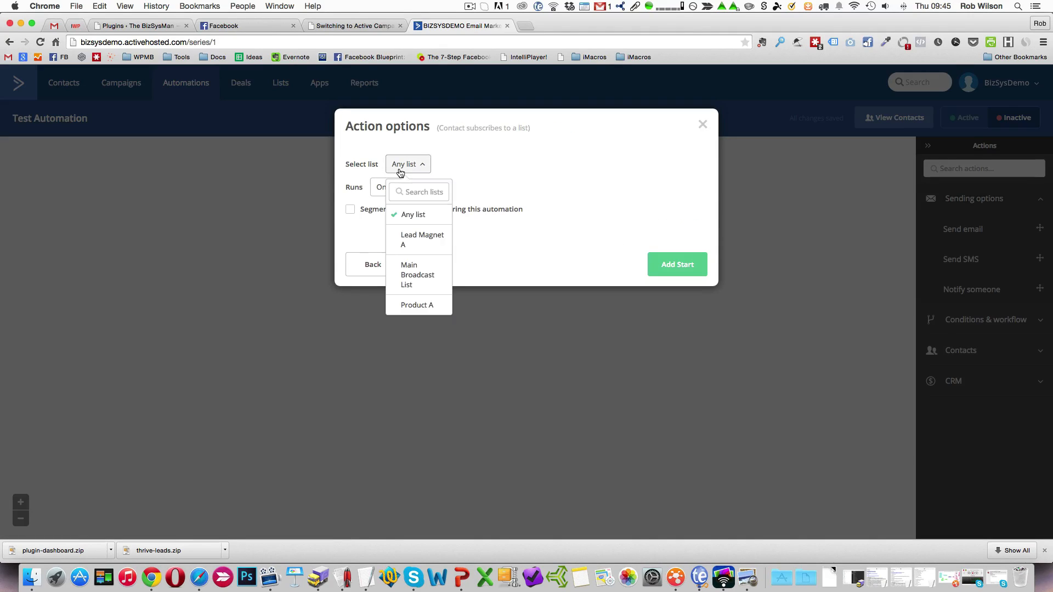
left_click(423, 239)
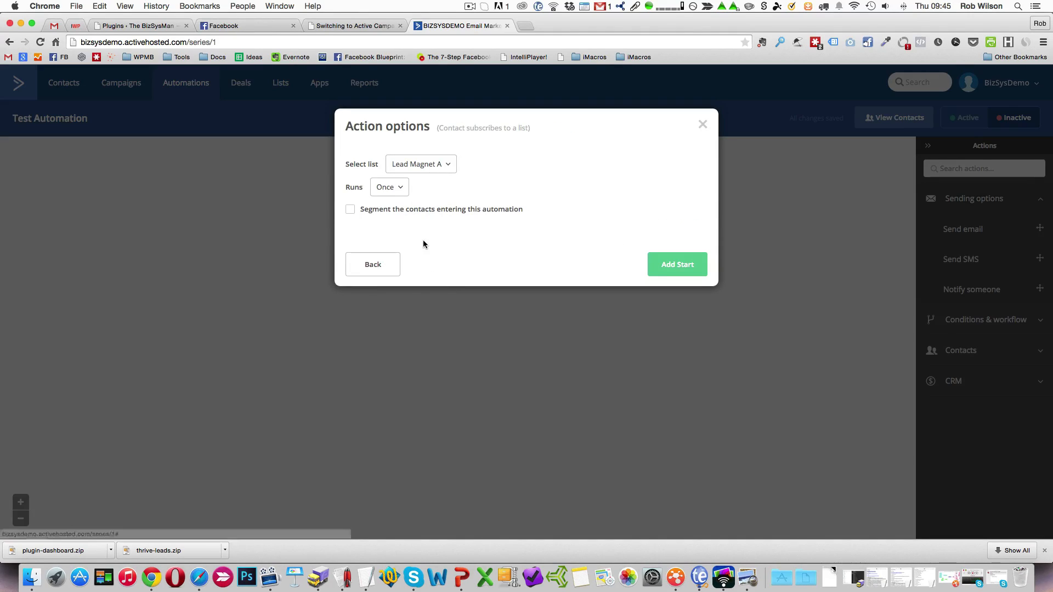
left_click(399, 191)
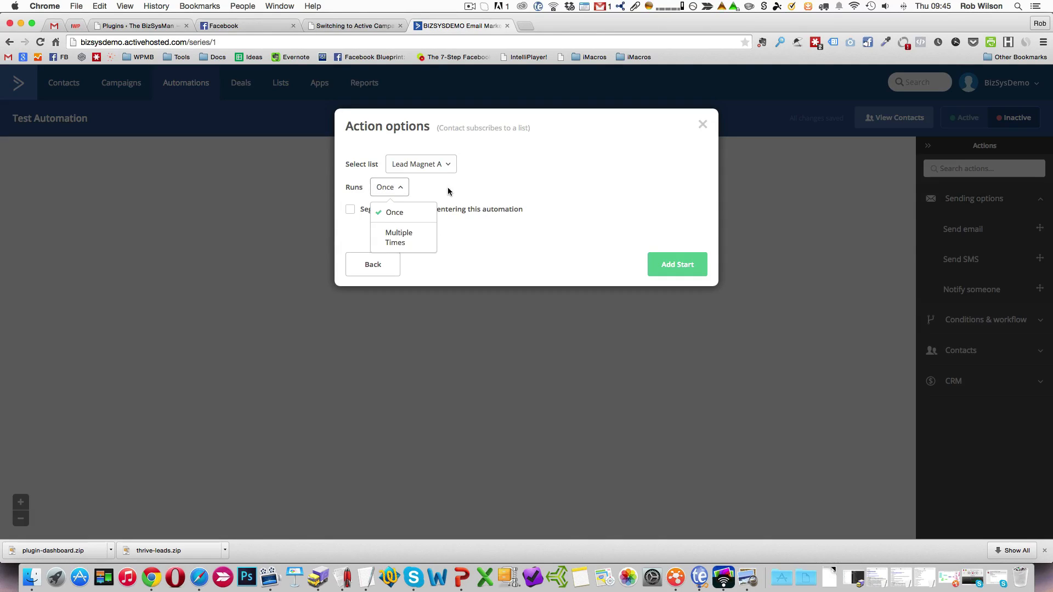
left_click(402, 193)
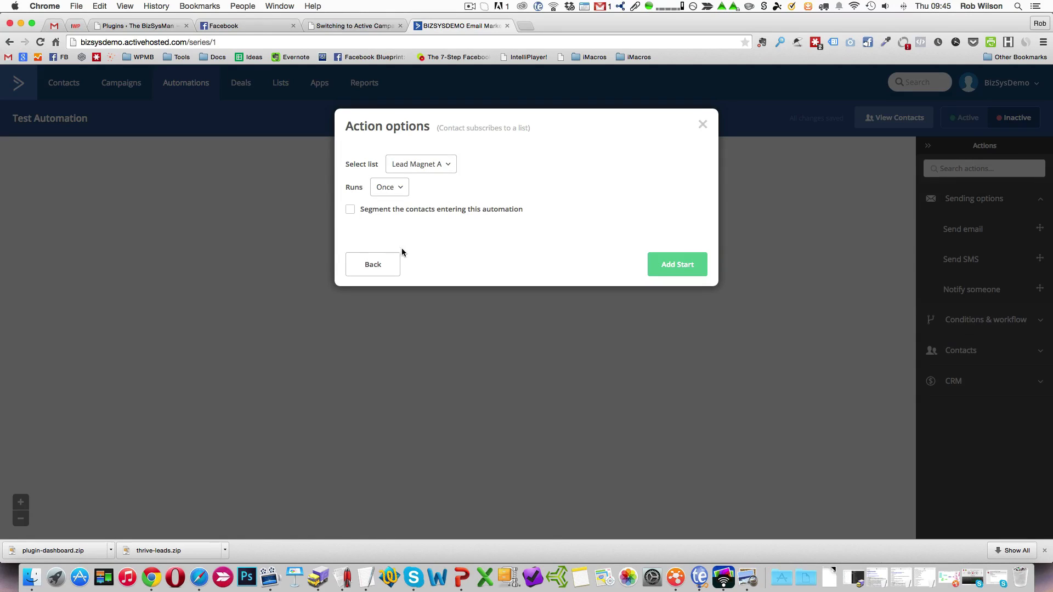
left_click(682, 266)
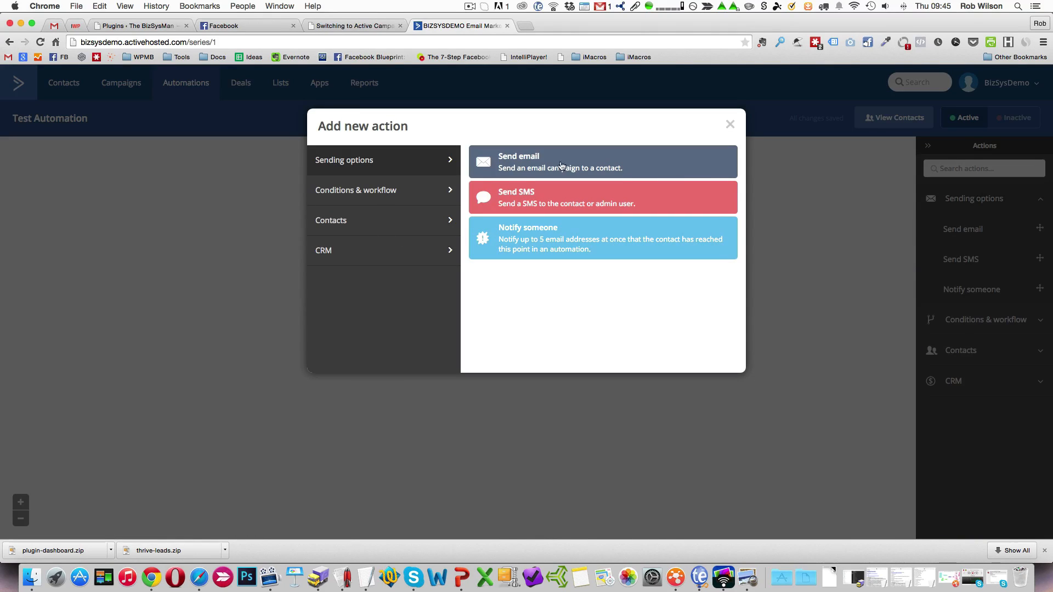
Add a send email action with a new email named "welcome email" and return to the automation without choosing a template.
left_click(540, 164)
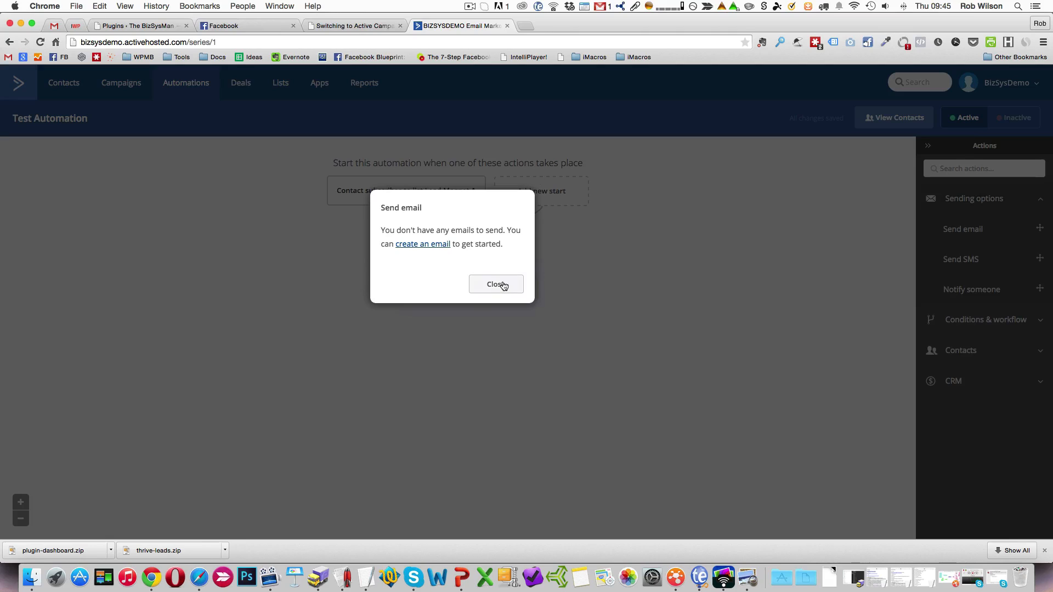
left_click(415, 250)
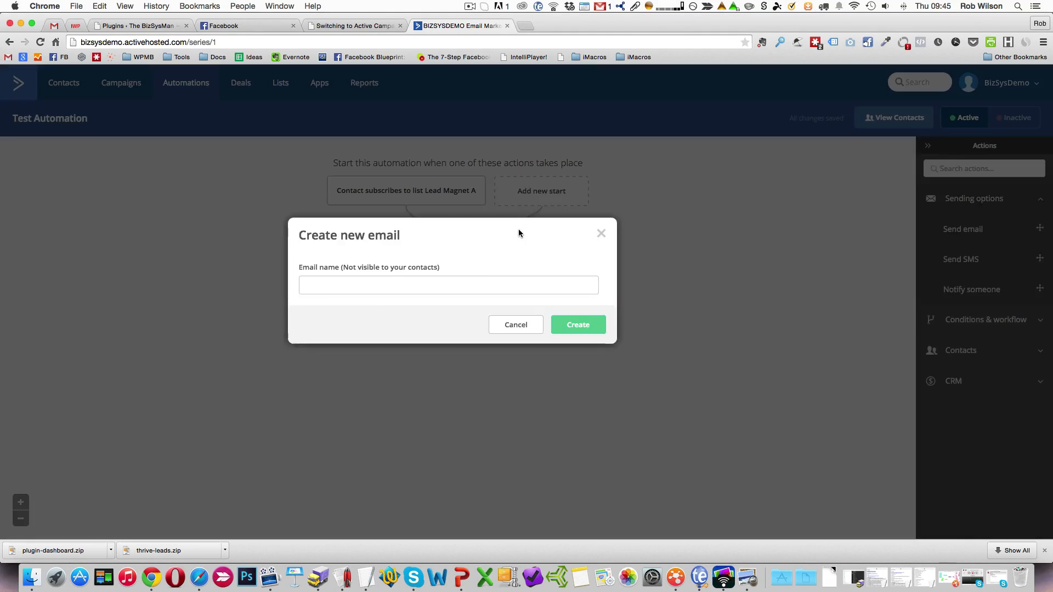
left_click(446, 283)
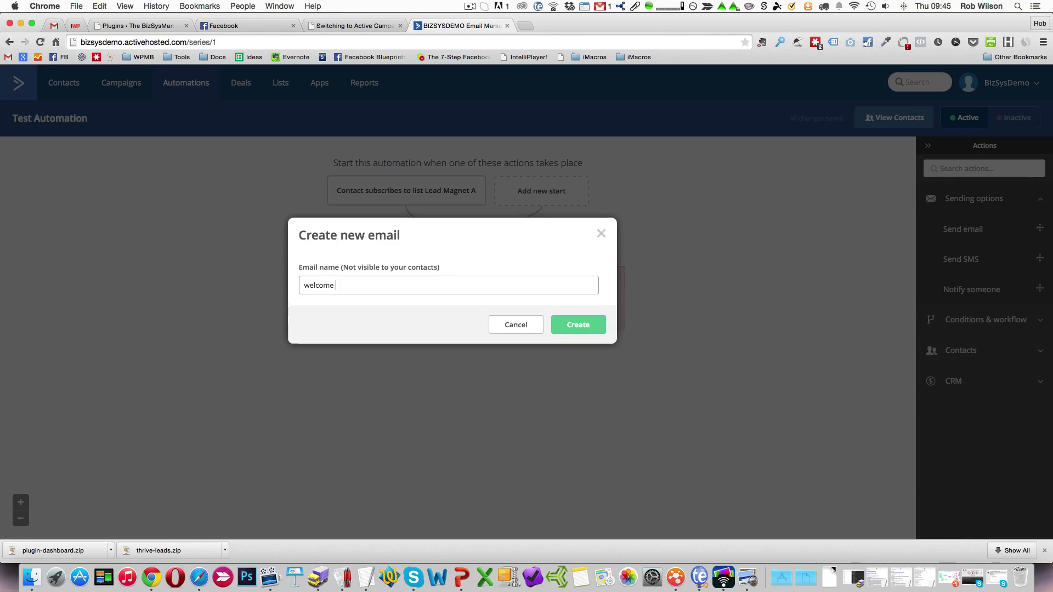
left_click(586, 329)
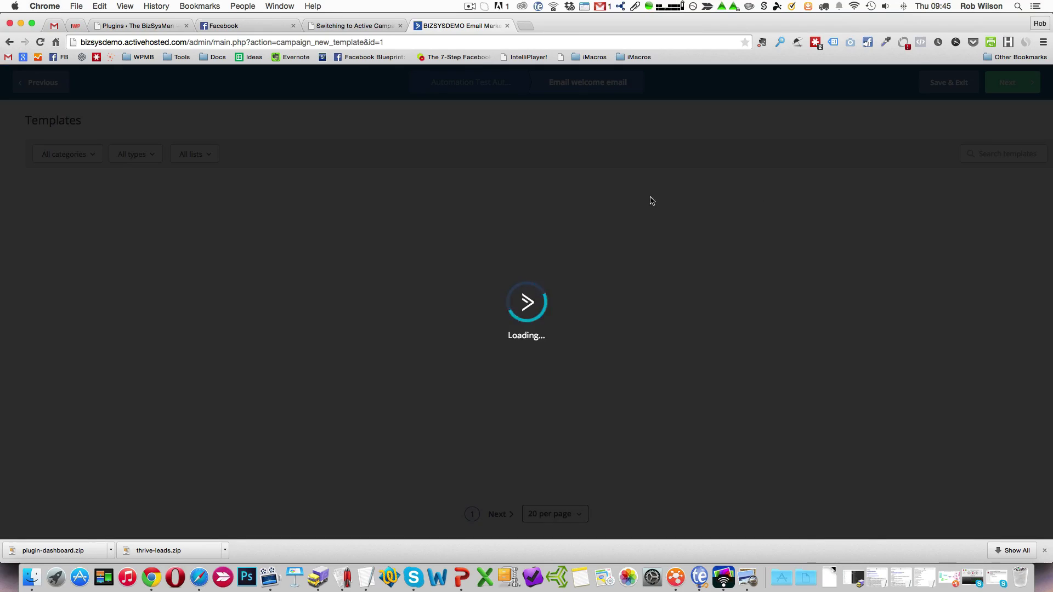
mouse_move(516, 206)
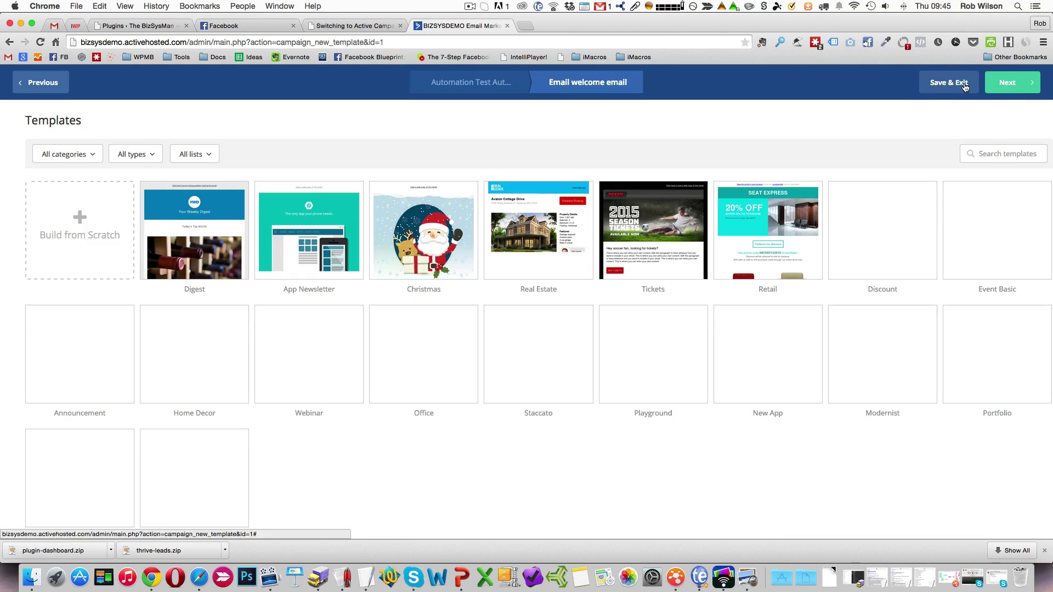
left_click(495, 86)
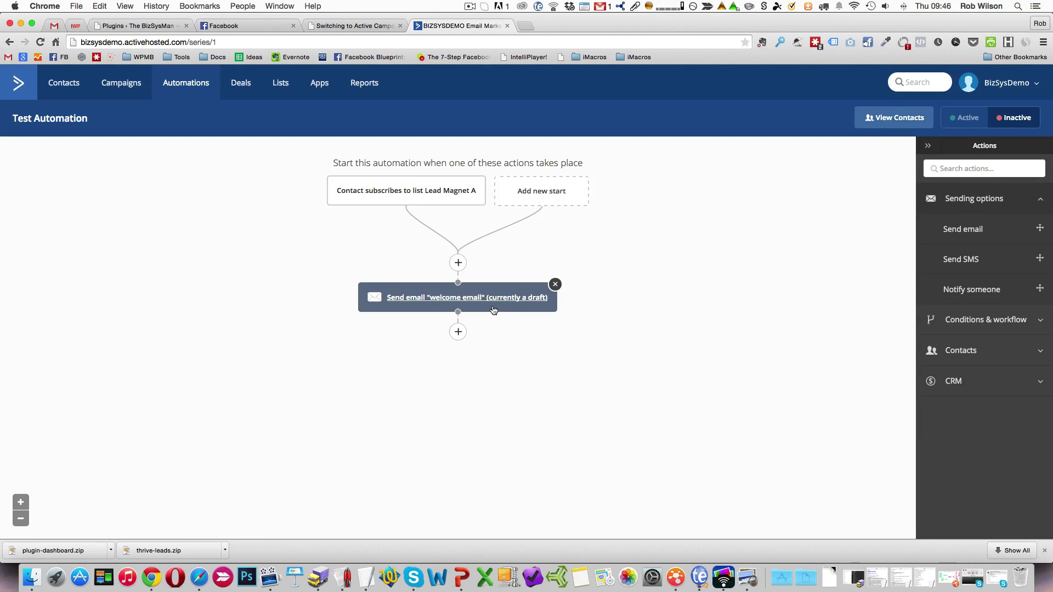
Add a wait of 1 day after the welcome email.
left_click(458, 332)
left_click(367, 192)
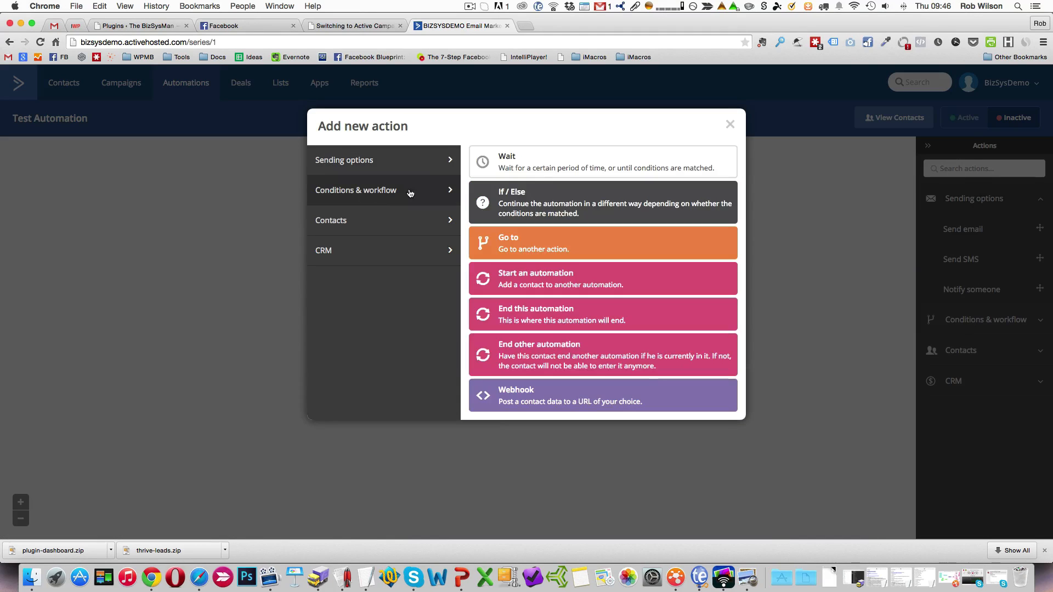
left_click(530, 158)
left_click(405, 316)
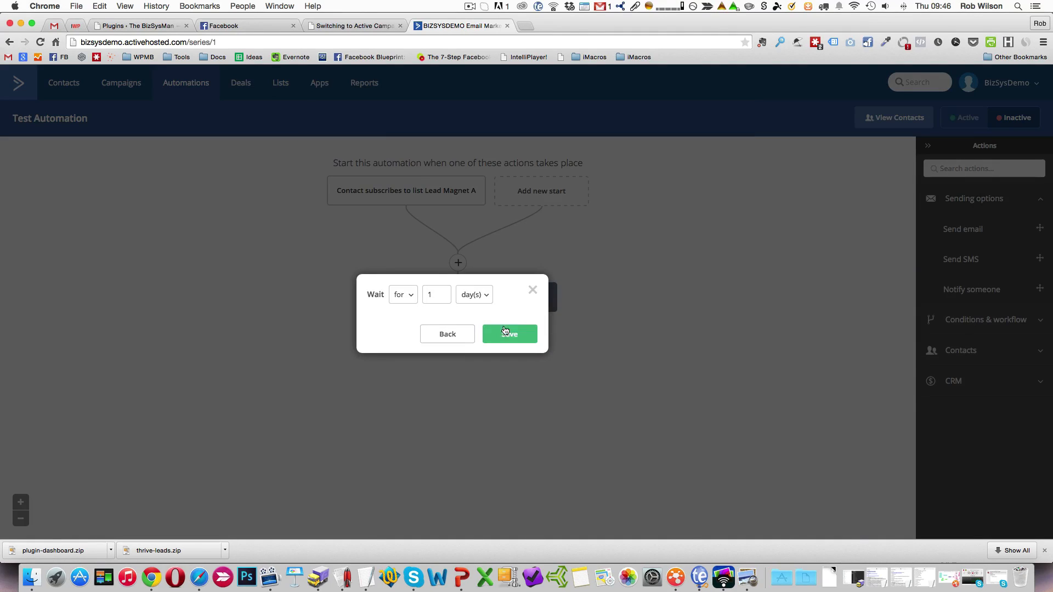
left_click(505, 331)
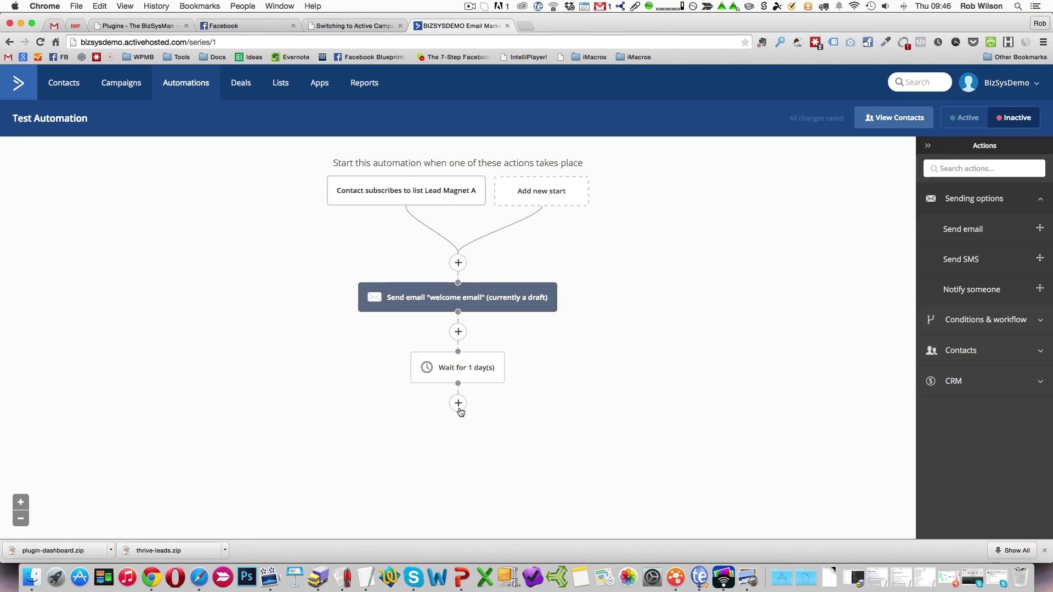
Add an If/Else split after the wait that checks whether the contact's tag "hello" exists.
left_click(459, 407)
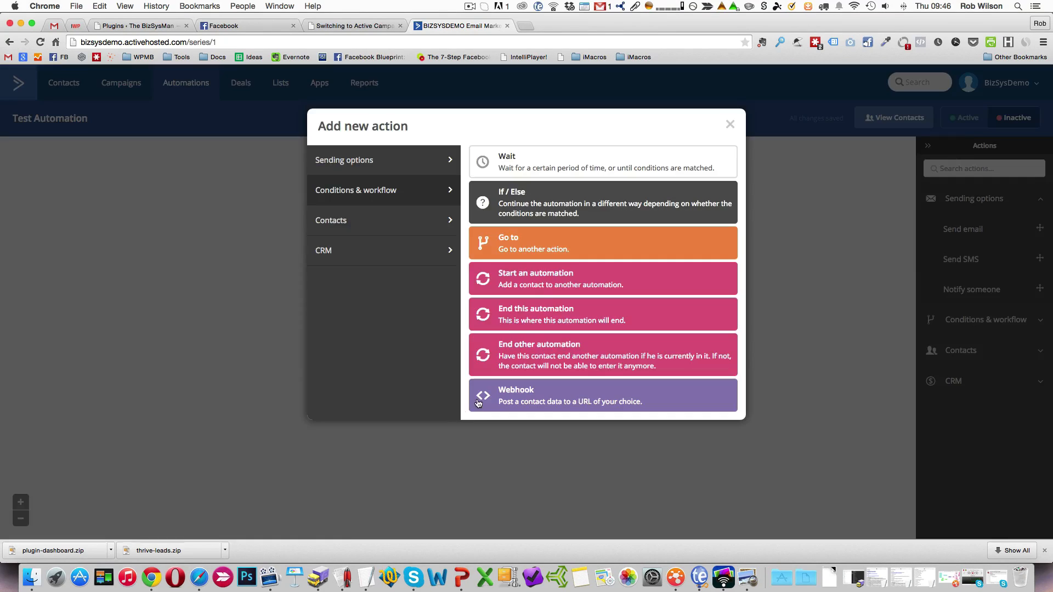
left_click(517, 201)
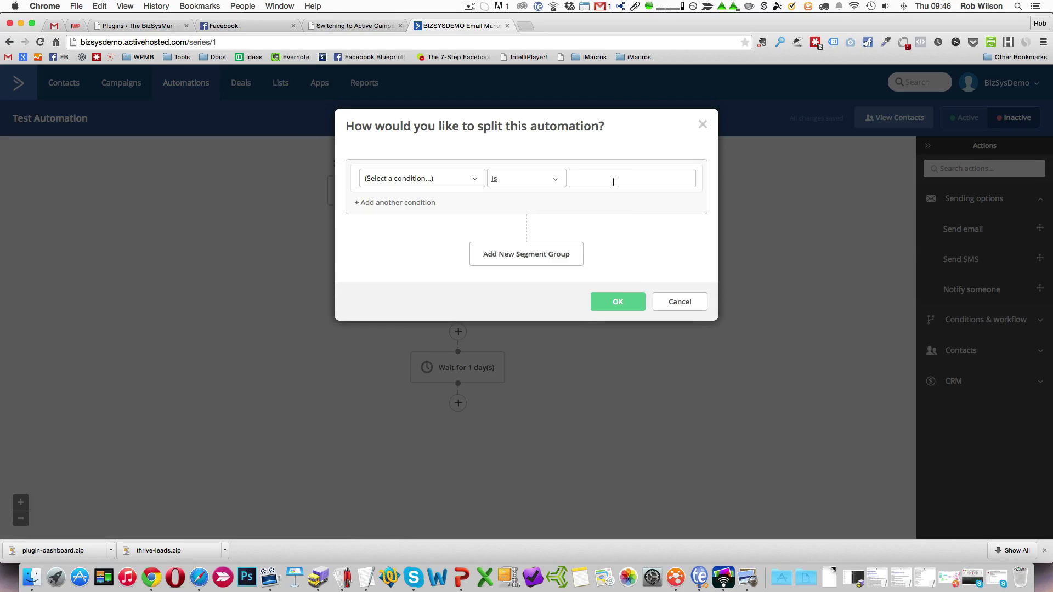
left_click(470, 178)
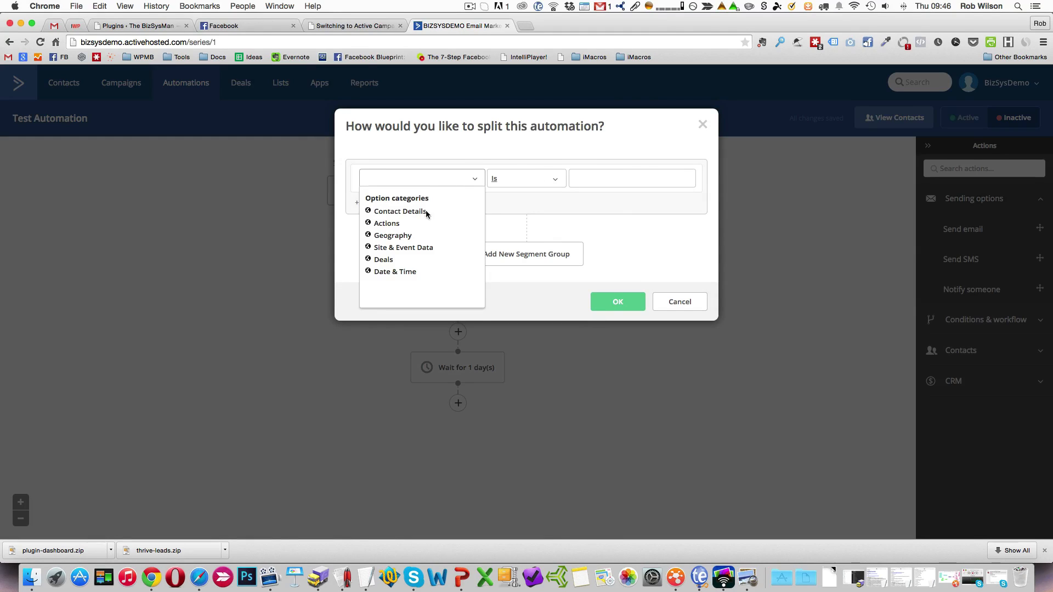
left_click(404, 212)
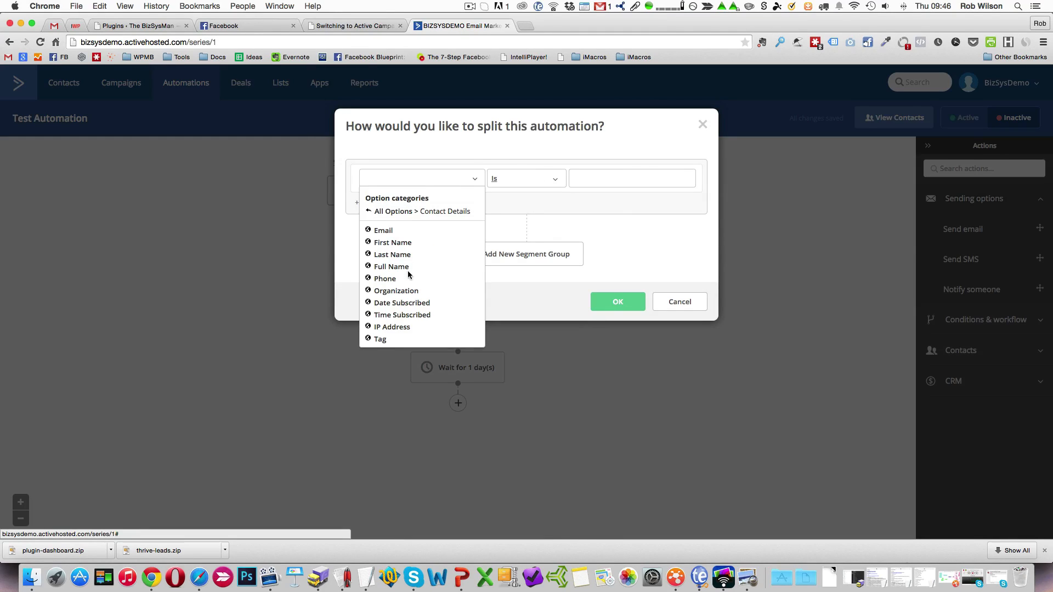
left_click(383, 339)
left_click(624, 178)
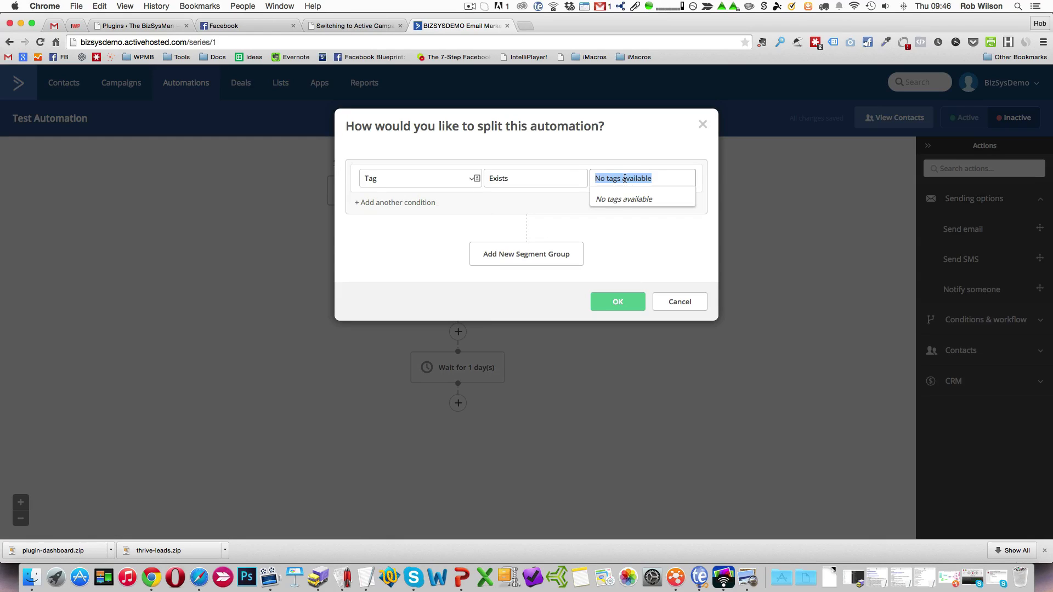
type("hello")
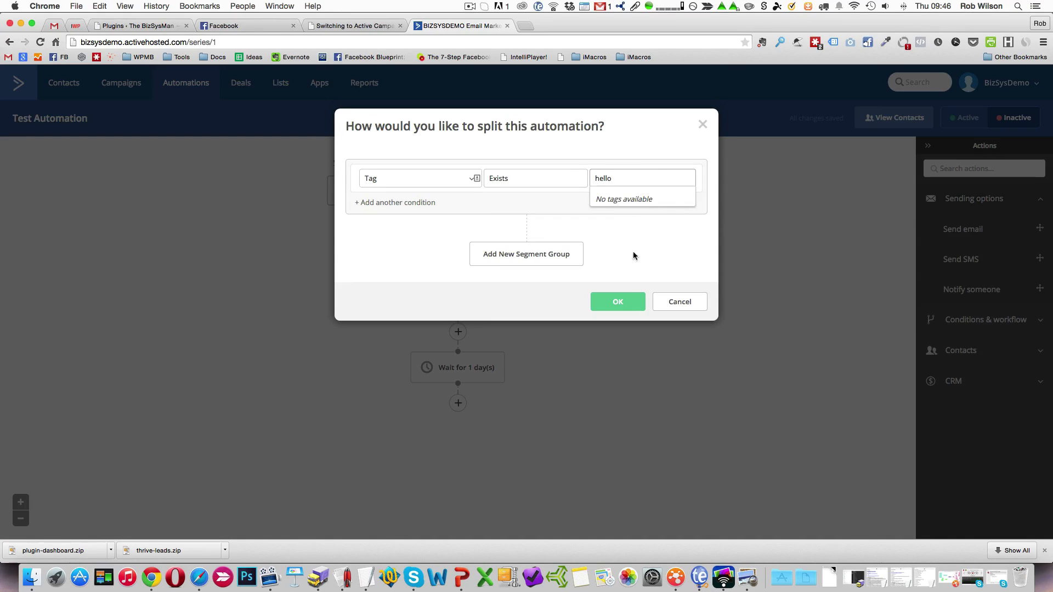
left_click(621, 311)
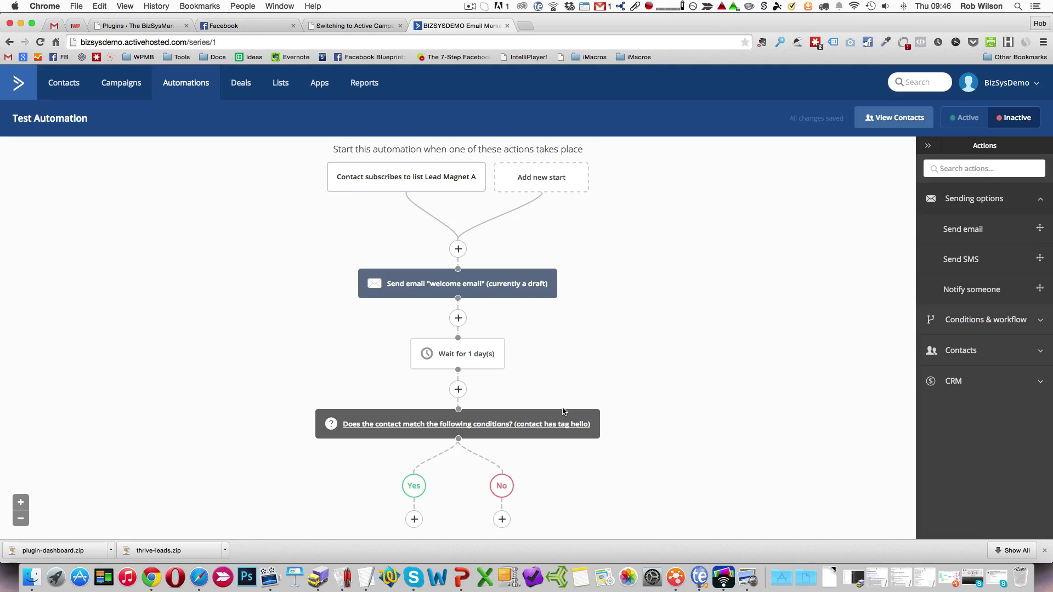
Review the available triggers for an additional start of the automation and close the list without adding one.
scroll(592, 266, "up", 1)
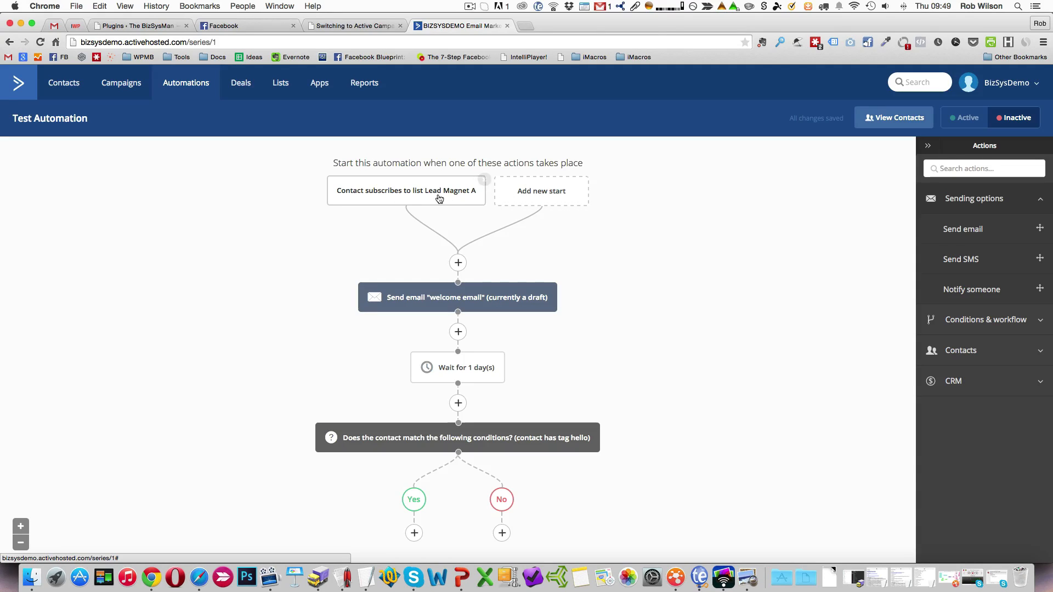
left_click(543, 198)
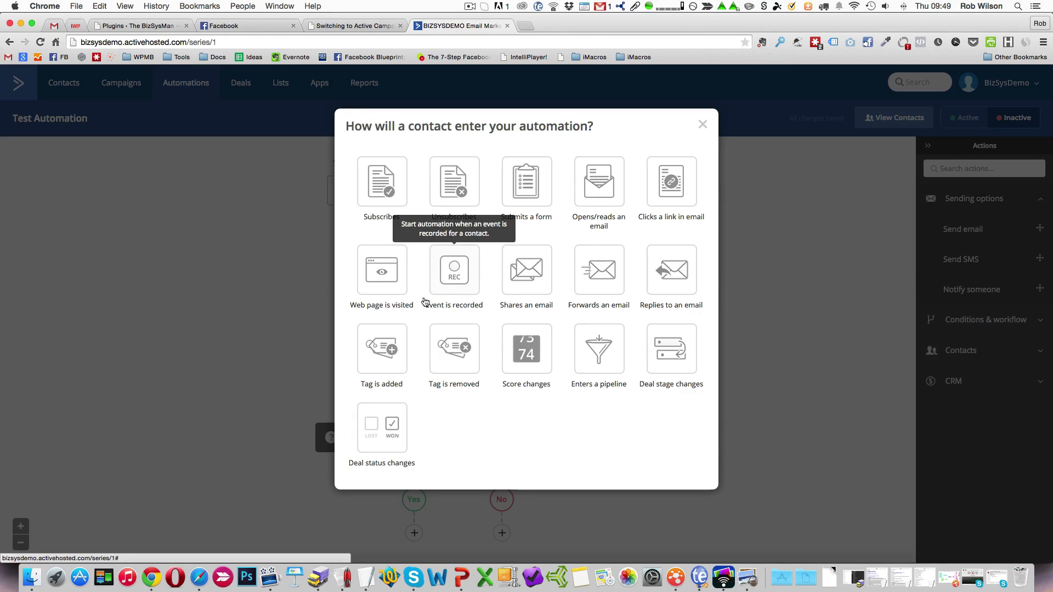
left_click(702, 124)
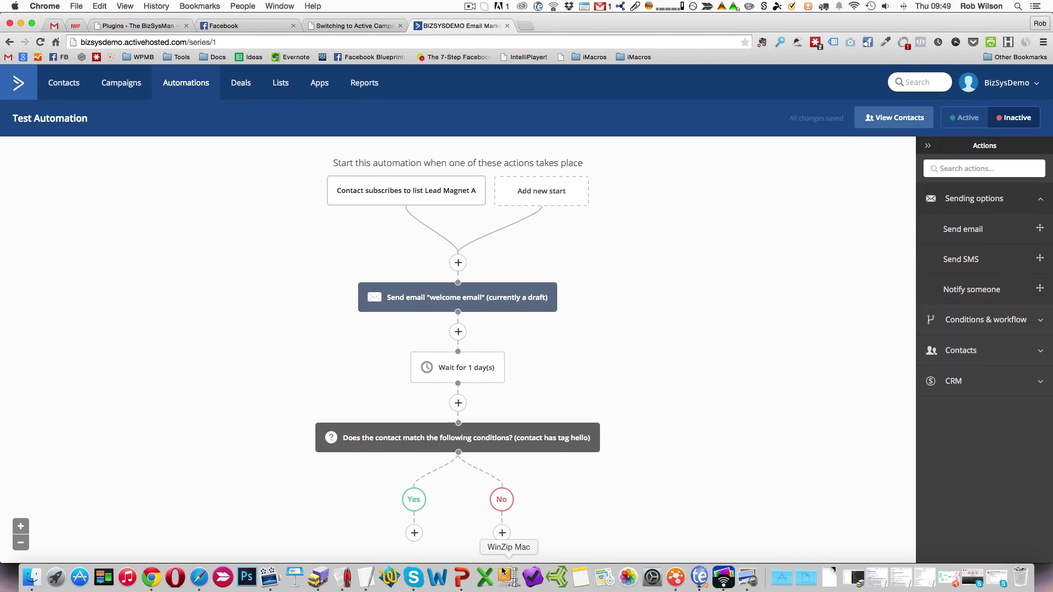
Try to add an action to the No branch that starts another automation.
left_click(502, 534)
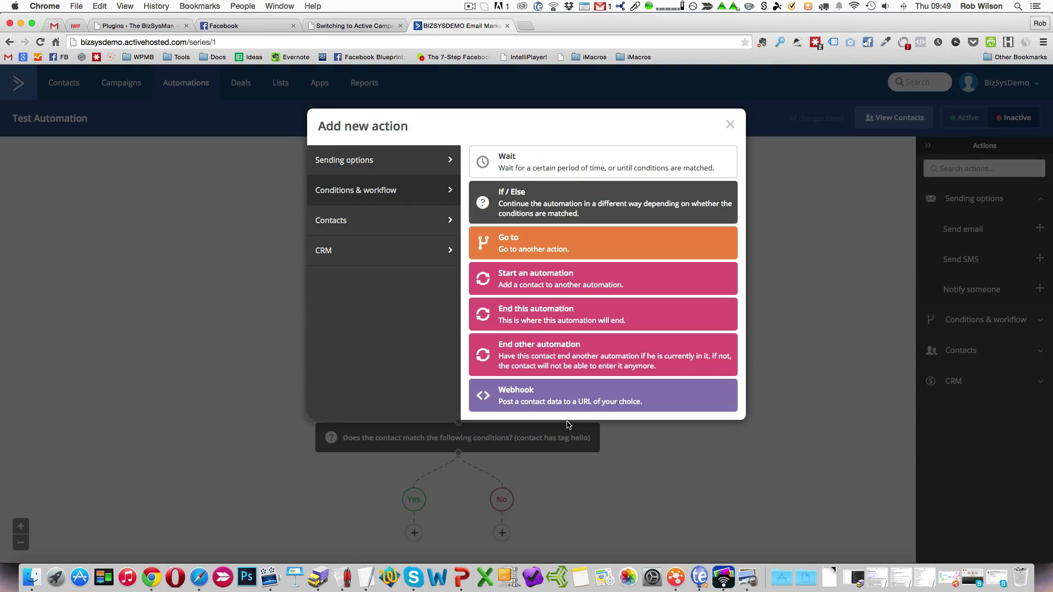
left_click(542, 277)
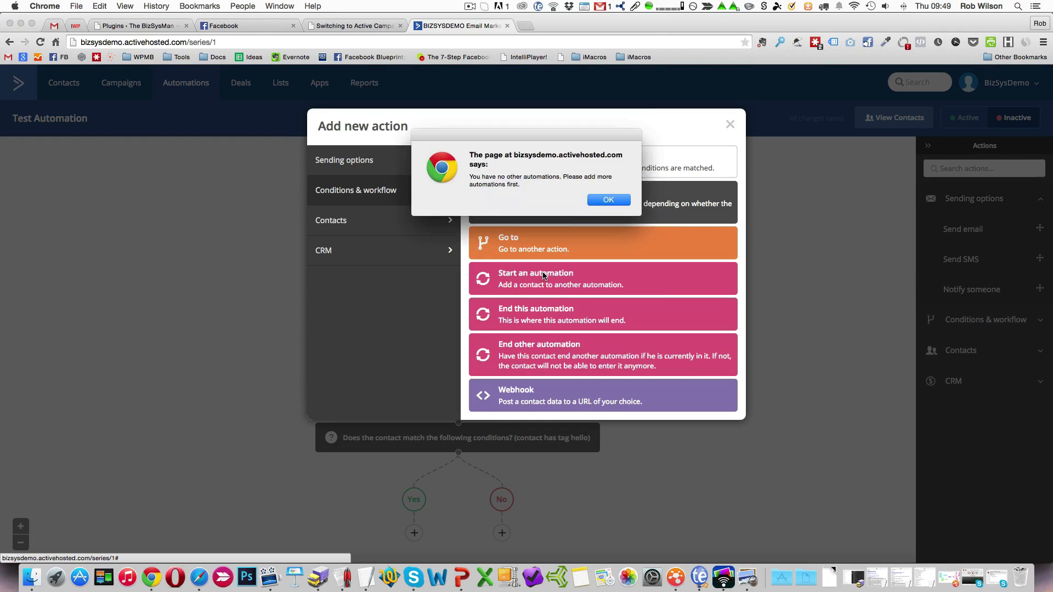
left_click(608, 201)
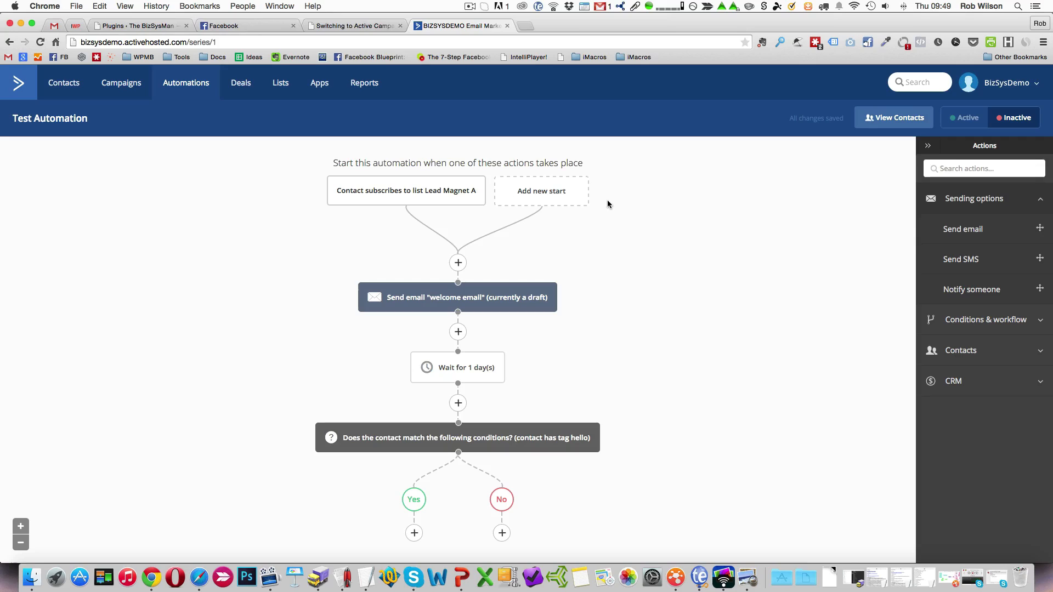
Examine the start triggers again and the sending, conditions and workflow, contacts and CRM actions available before the welcome email.
left_click(557, 196)
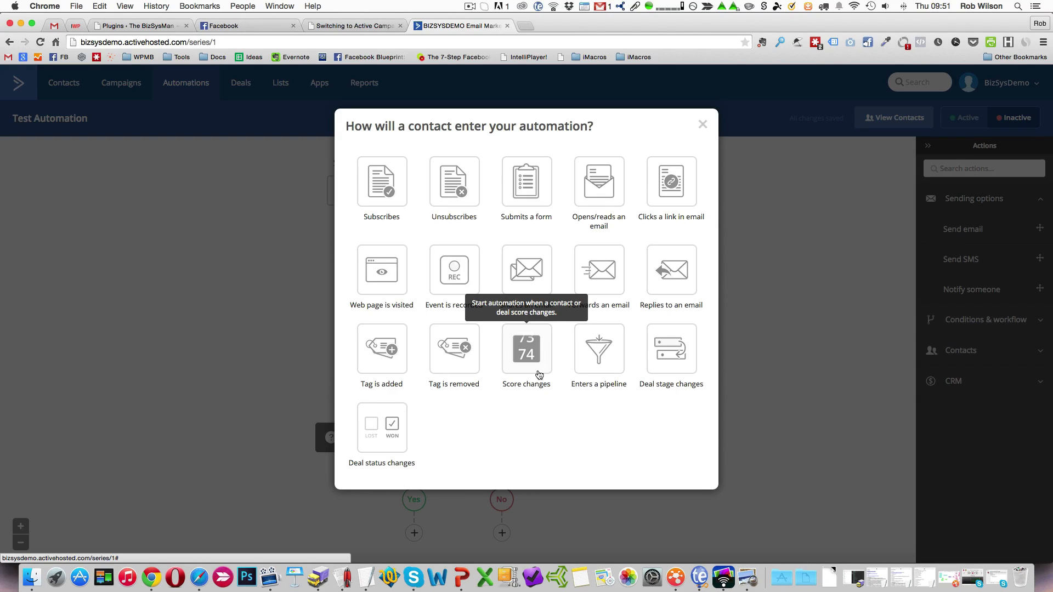
left_click(703, 125)
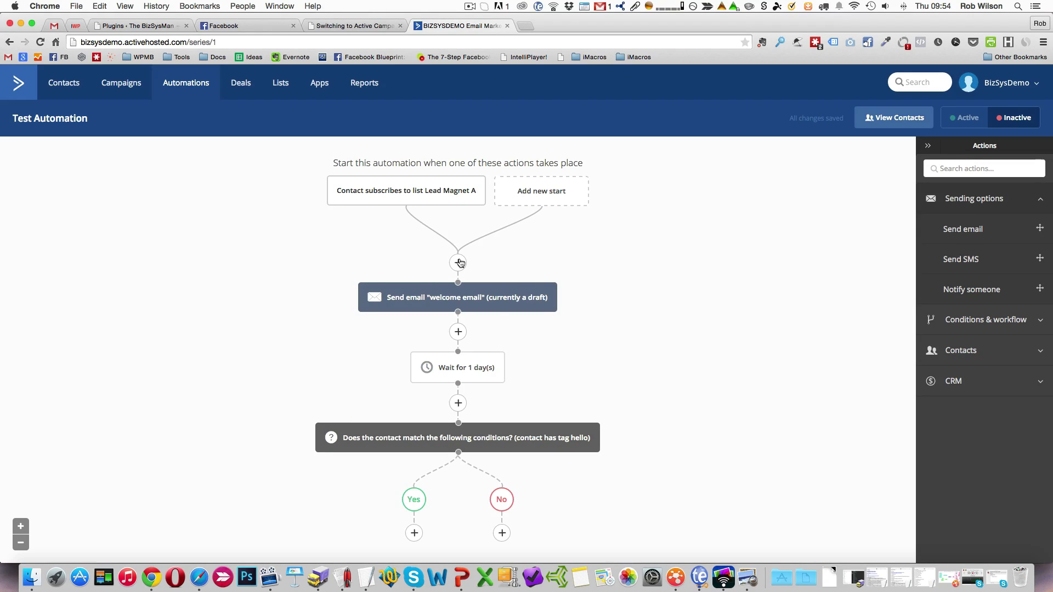
left_click(458, 263)
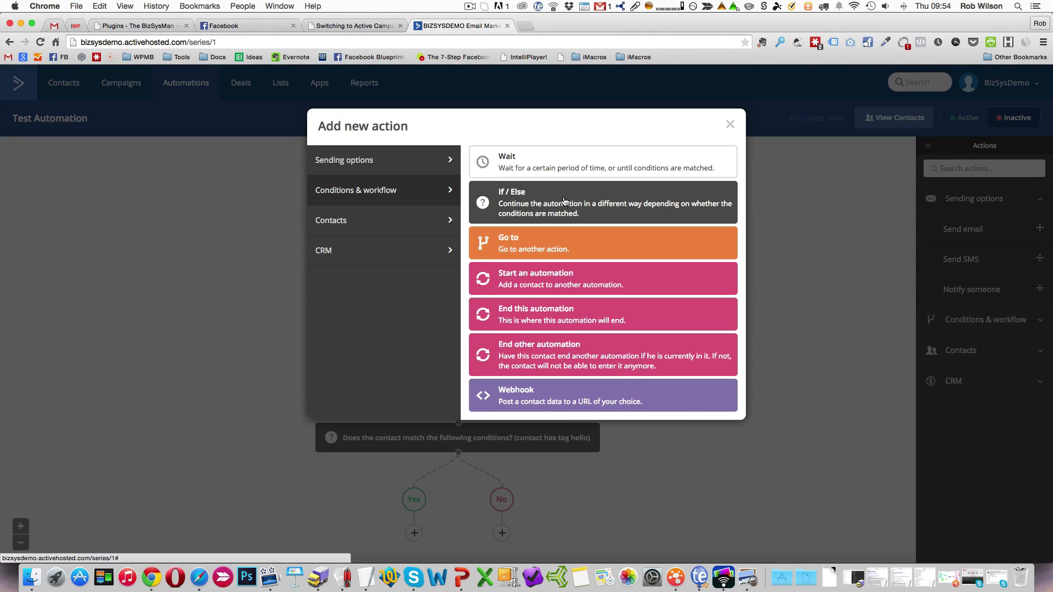
left_click(383, 165)
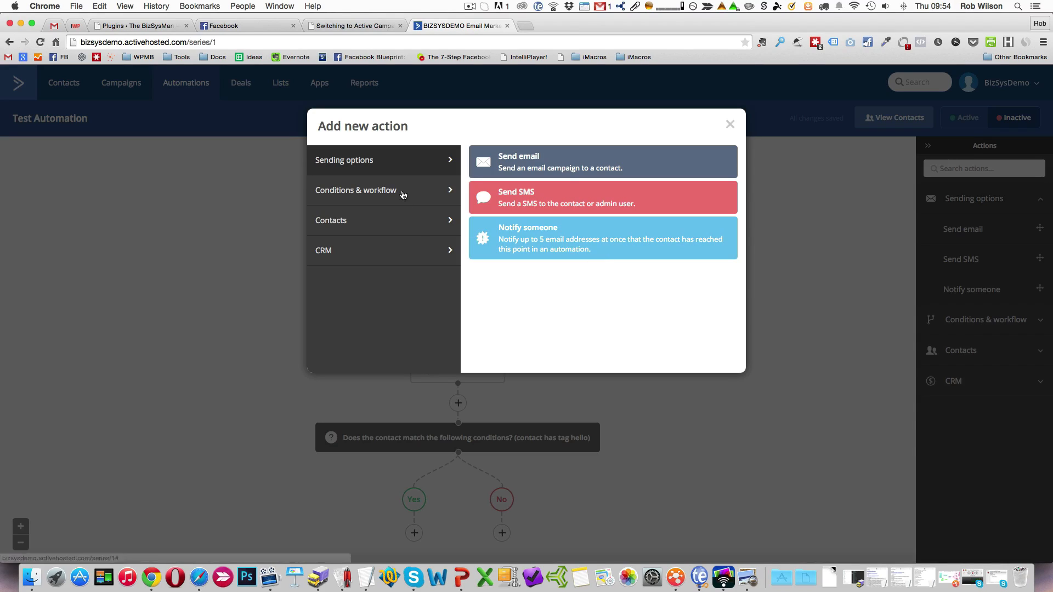
left_click(441, 193)
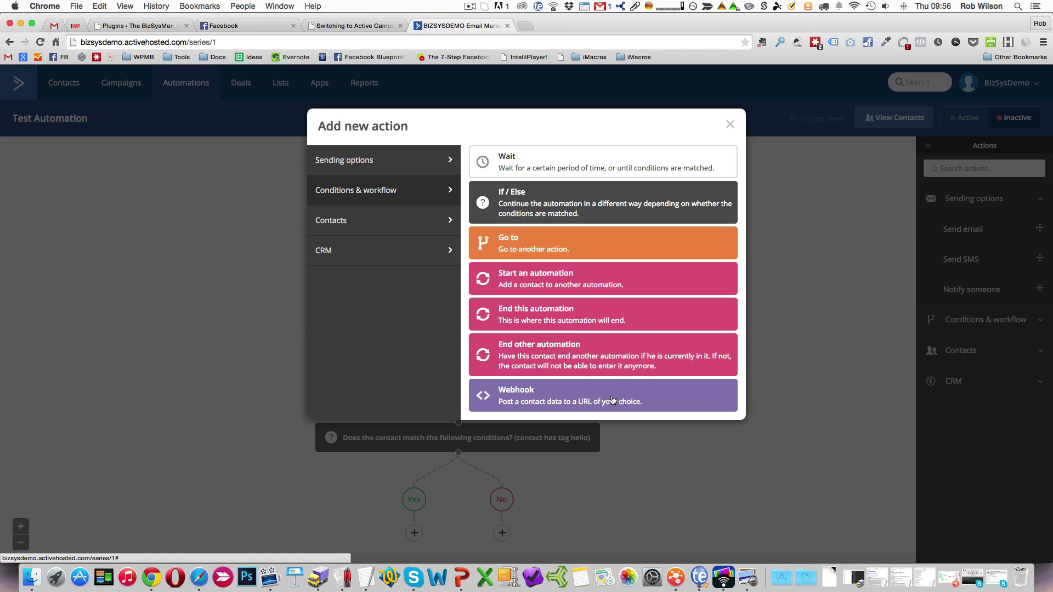
left_click(425, 227)
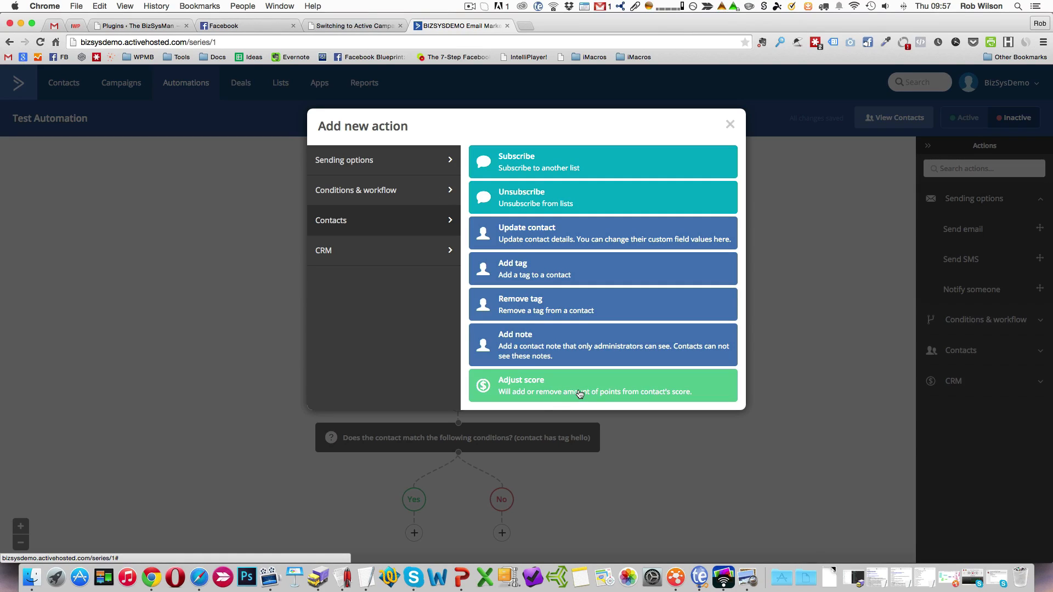
left_click(417, 250)
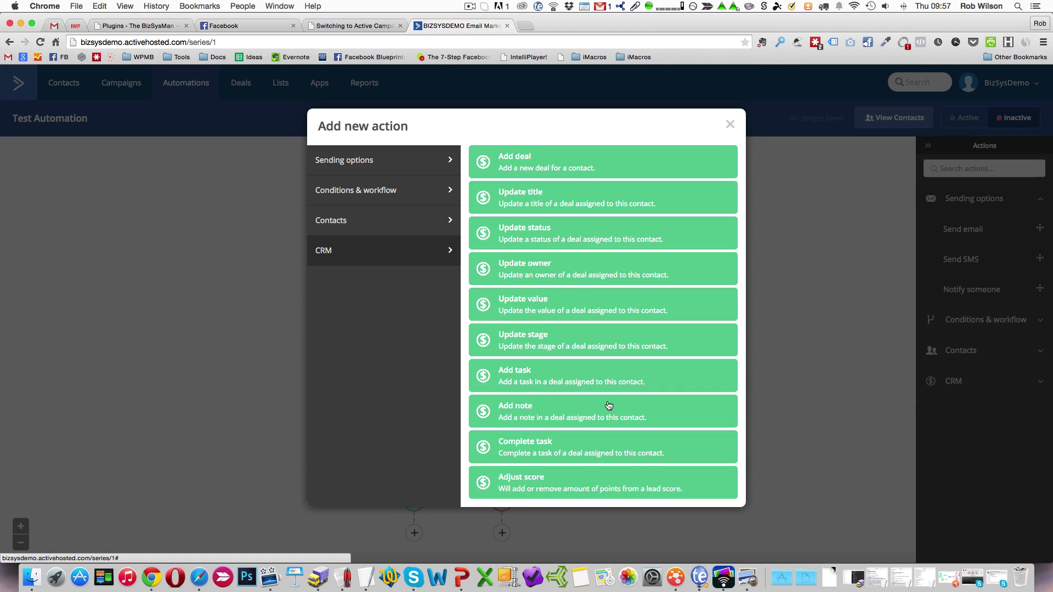
Add a send email action using the existing "welcome email" to the No branch.
left_click(731, 125)
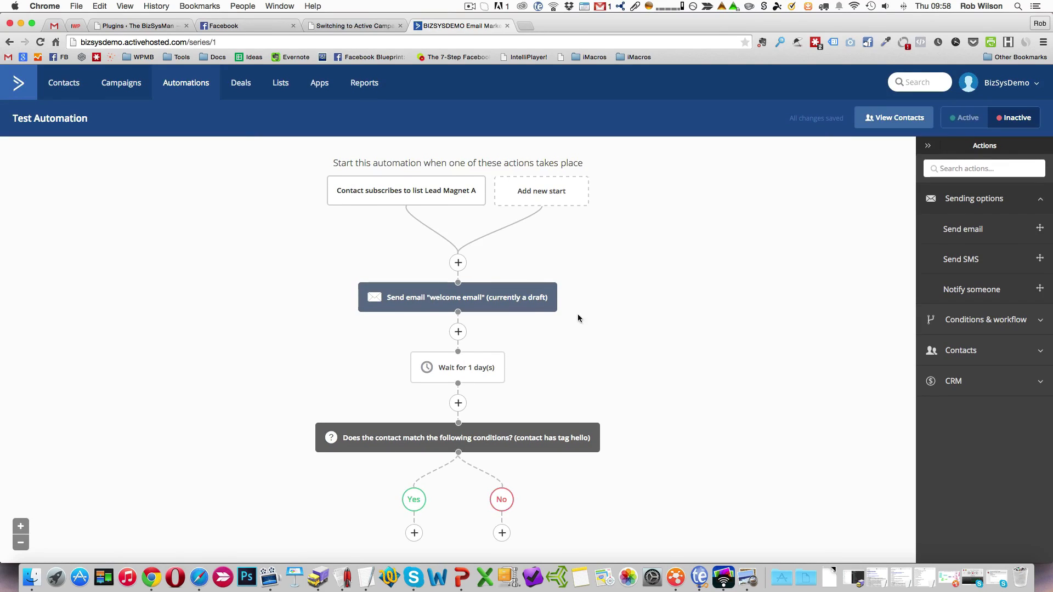
left_click(501, 535)
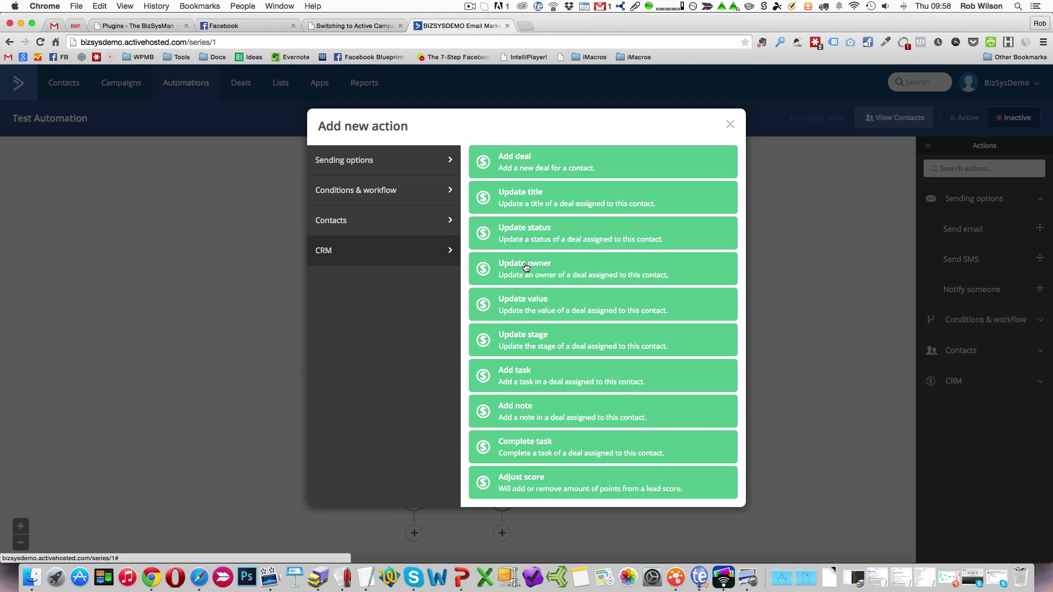
left_click(372, 166)
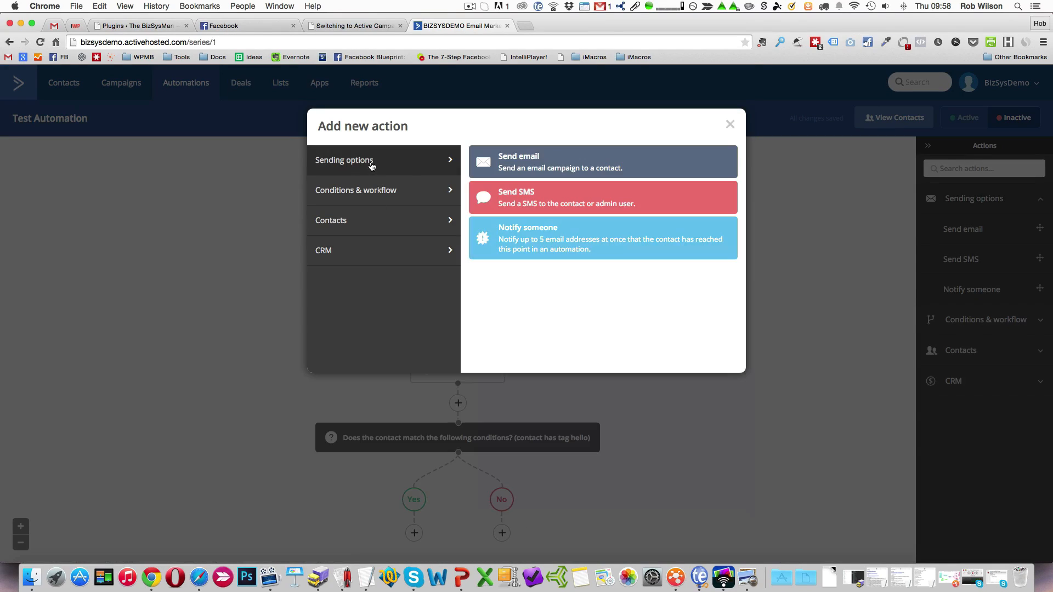
left_click(537, 166)
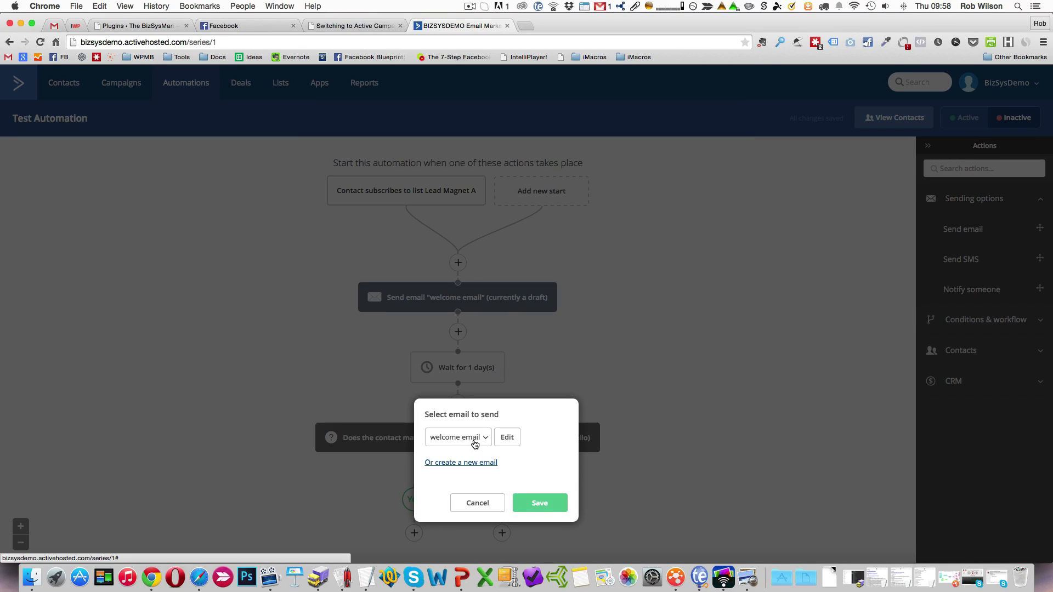
left_click(539, 503)
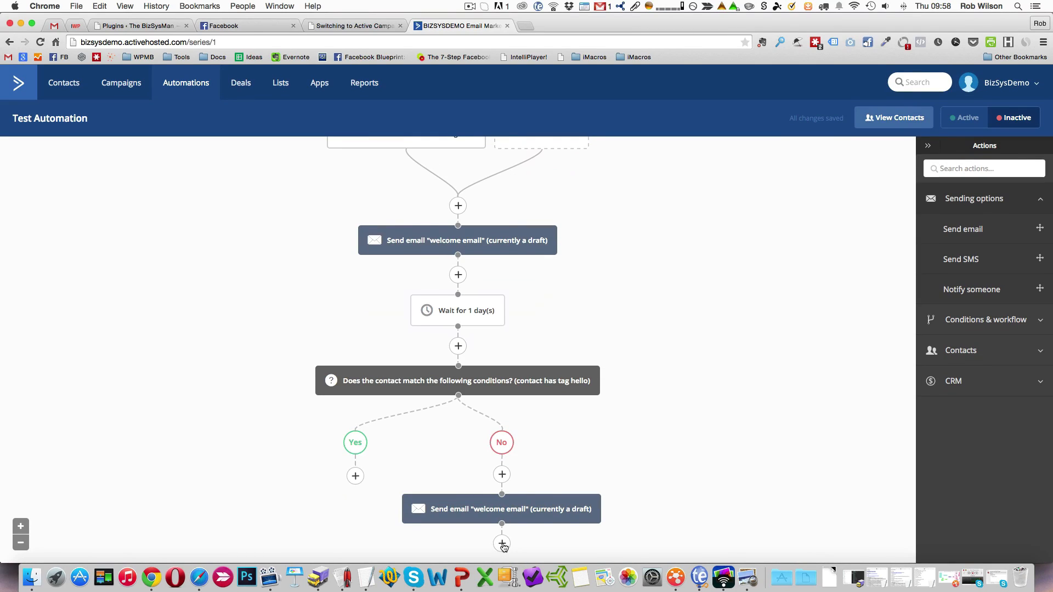
Add a Go to action after the No branch's email and try to link it to the point before the If/Else condition.
left_click(503, 544)
left_click(393, 190)
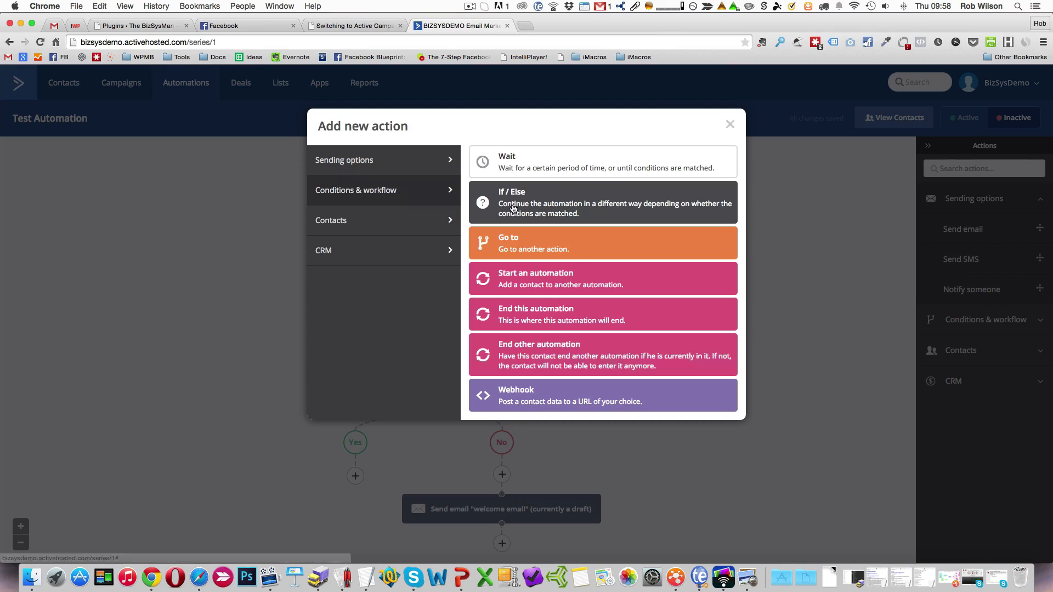
left_click(513, 244)
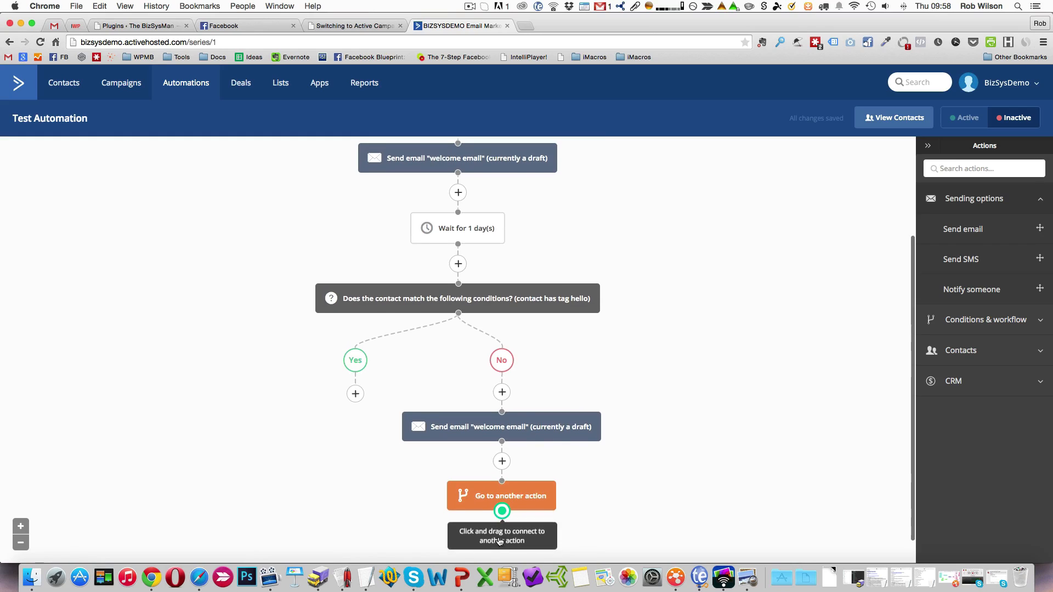
mouse_move(502, 511)
left_mouse_down()
mouse_move(636, 341)
mouse_move(459, 292)
left_mouse_up()
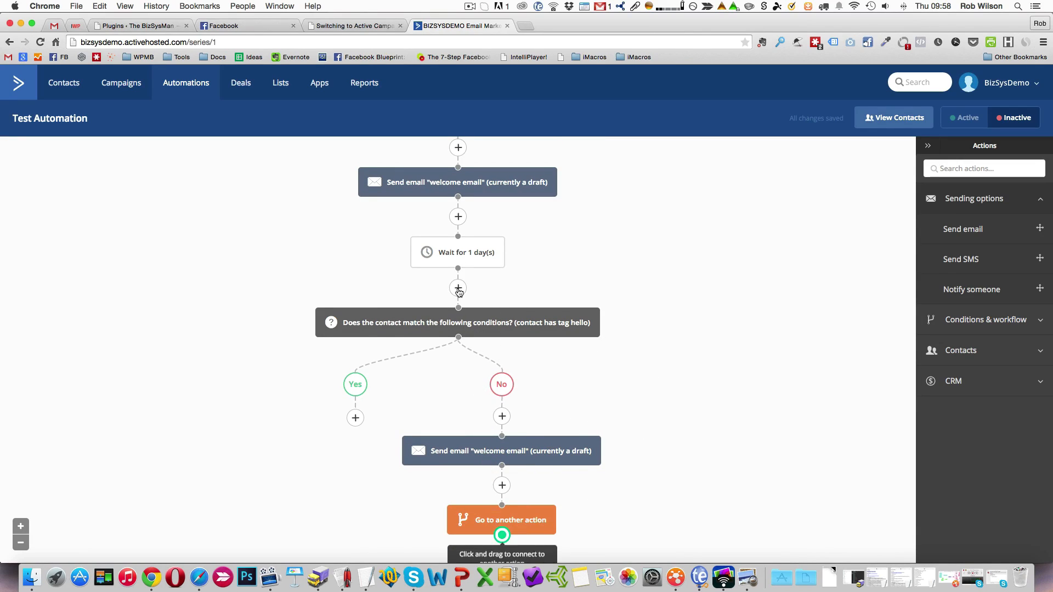
left_click_drag(491, 87, 463, 338)
scroll(549, 337, "down", 2)
scroll(547, 336, "down", 2)
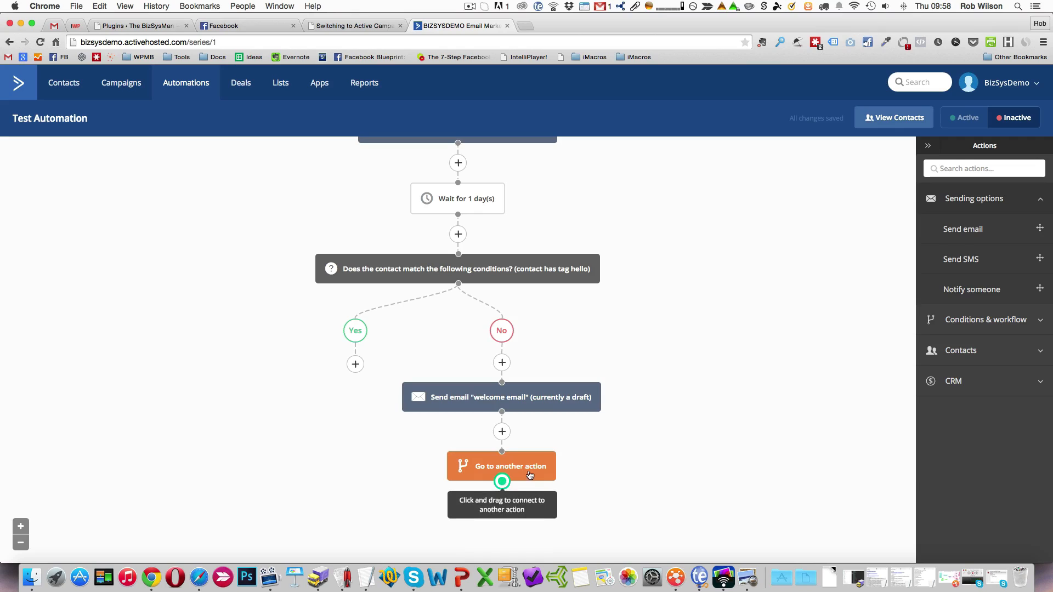
Add a wait of 1 day to the Yes branch.
left_click(355, 365)
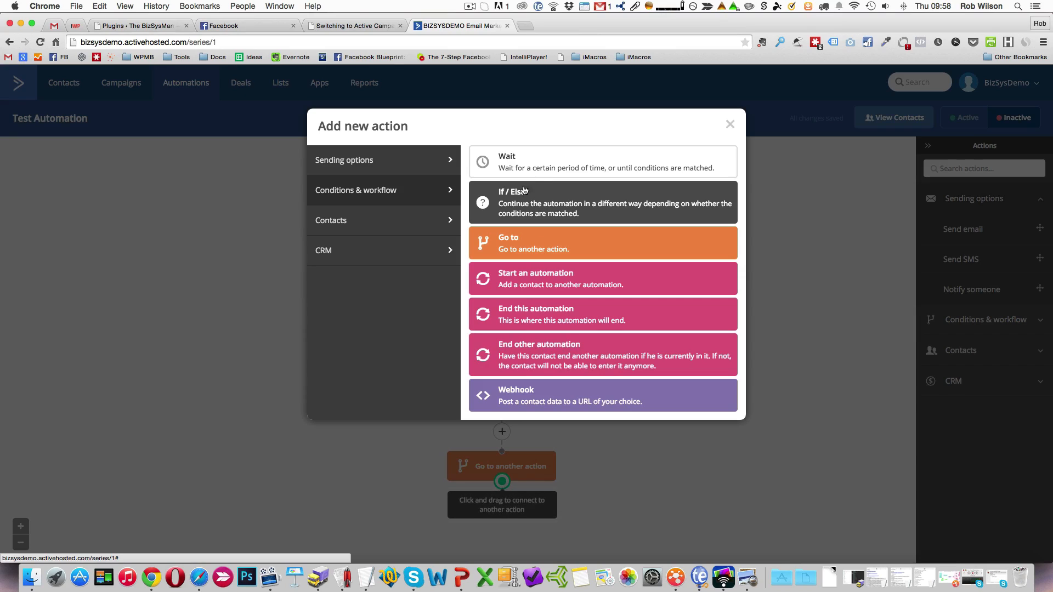
left_click(539, 171)
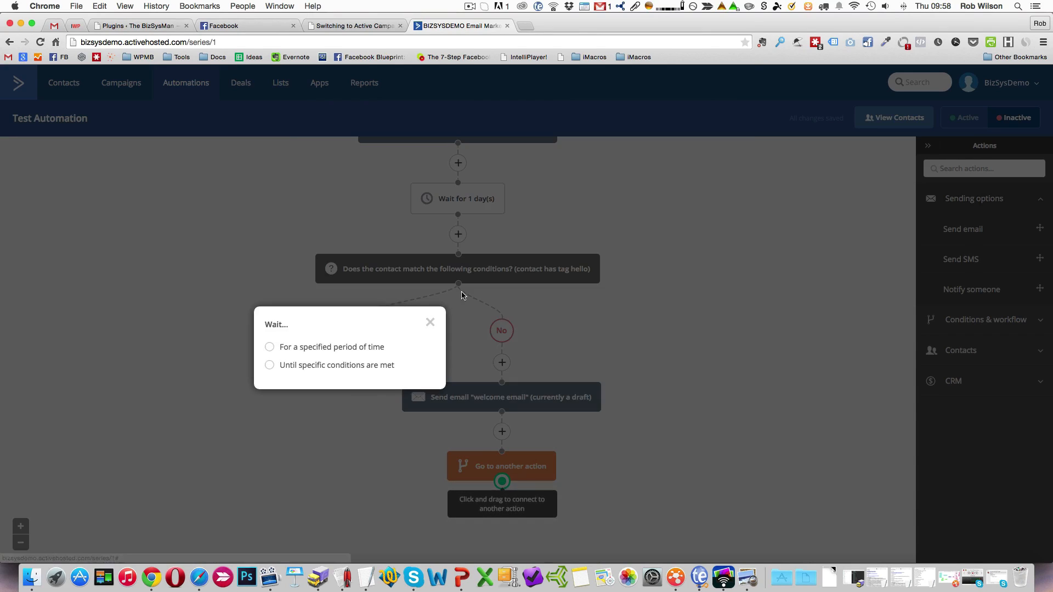
left_click(303, 348)
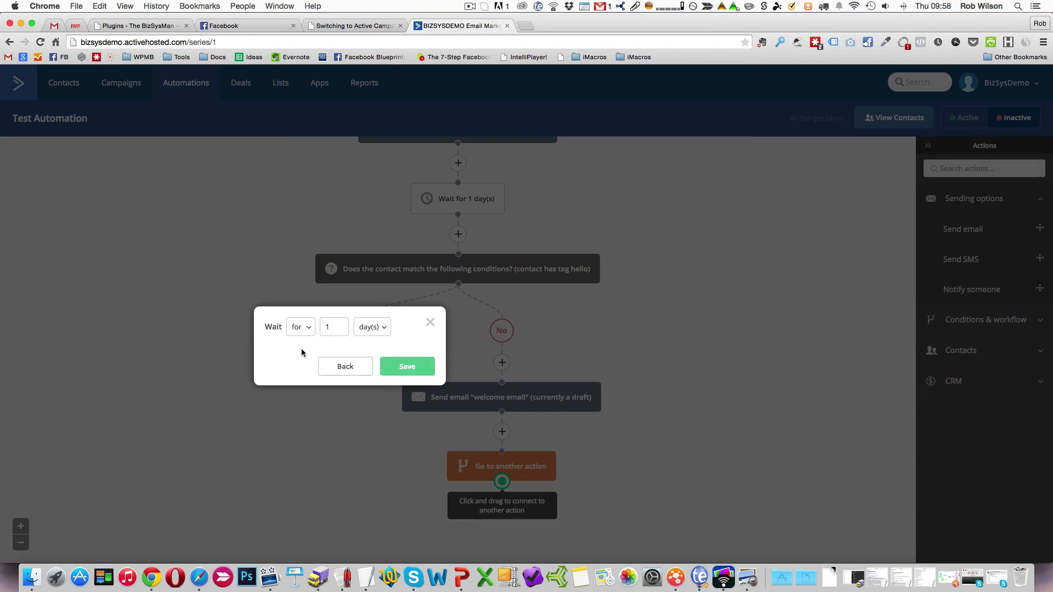
left_click(406, 366)
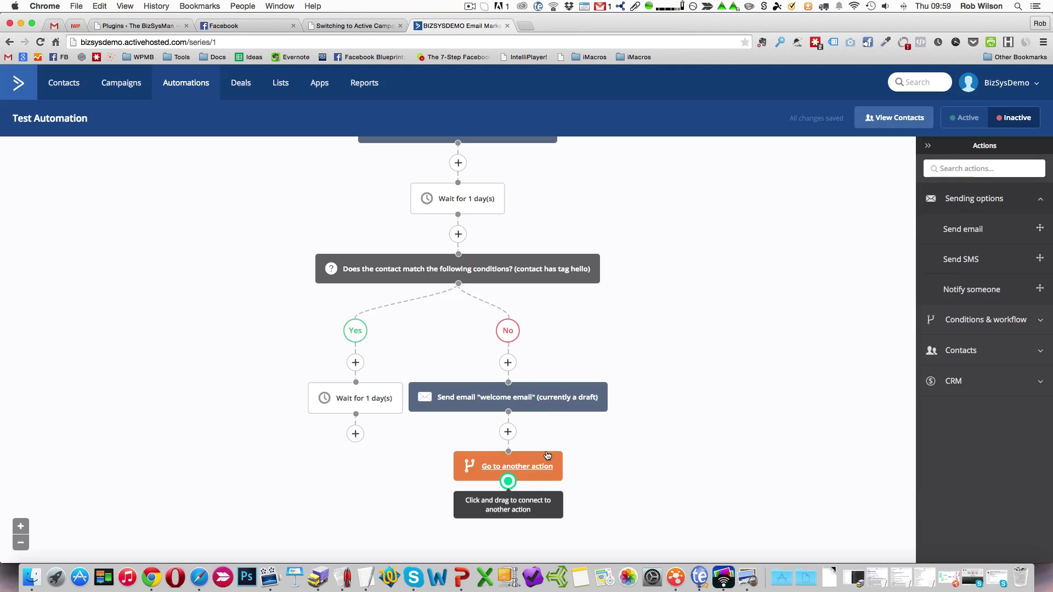
Connect the Go to action to the Yes branch's wait, and delete that wait from the automation.
left_click_drag(508, 481, 361, 423)
scroll(376, 422, "down", 2)
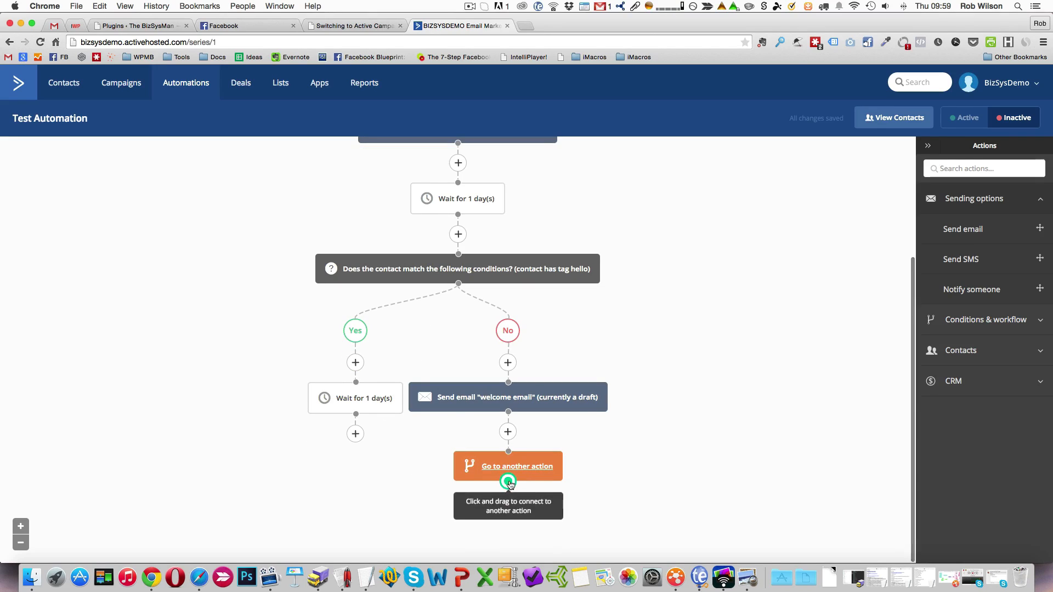
left_click_drag(508, 482, 361, 425)
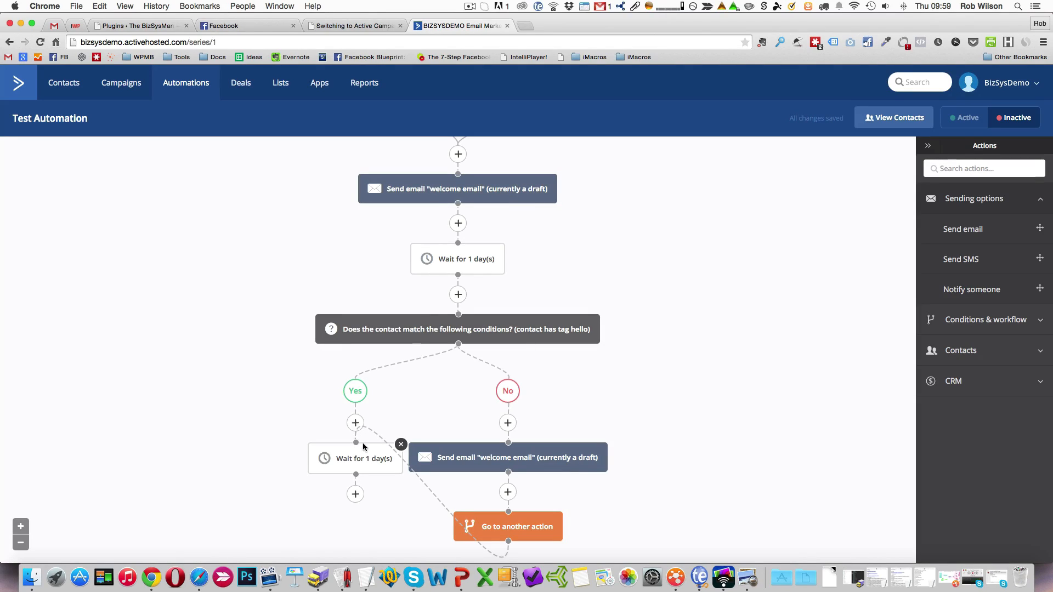
left_click(400, 446)
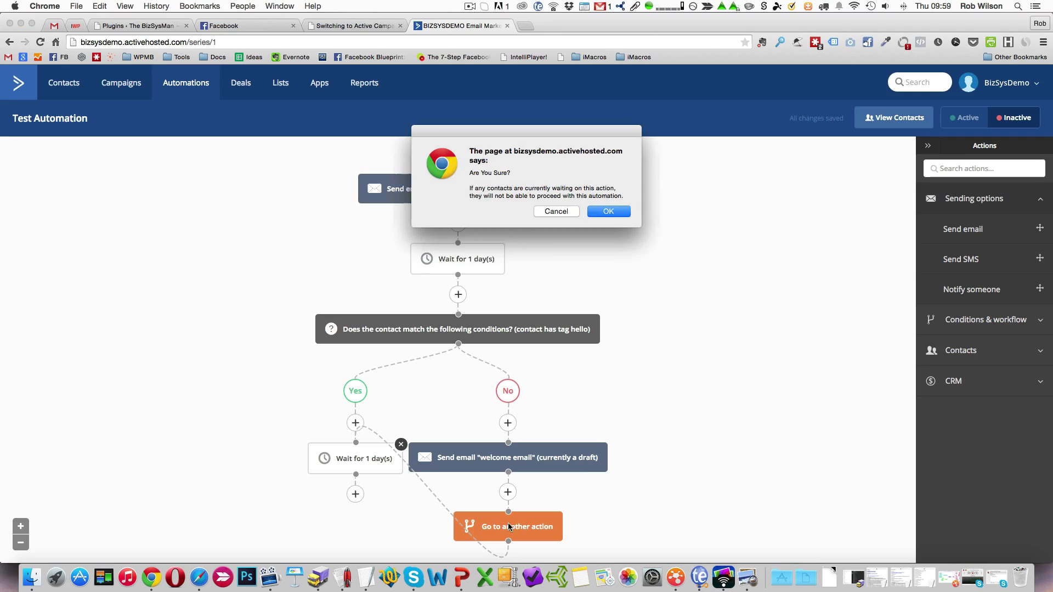
left_click(608, 211)
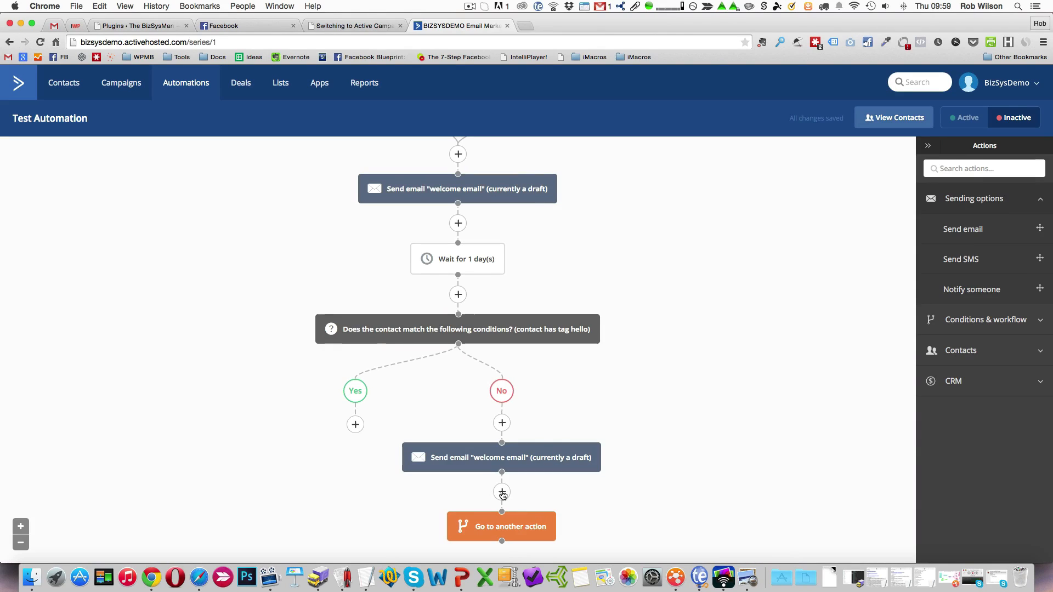
Connect the No branch's Go to action back to the point between the one-day wait and the If/Else condition.
mouse_move(503, 542)
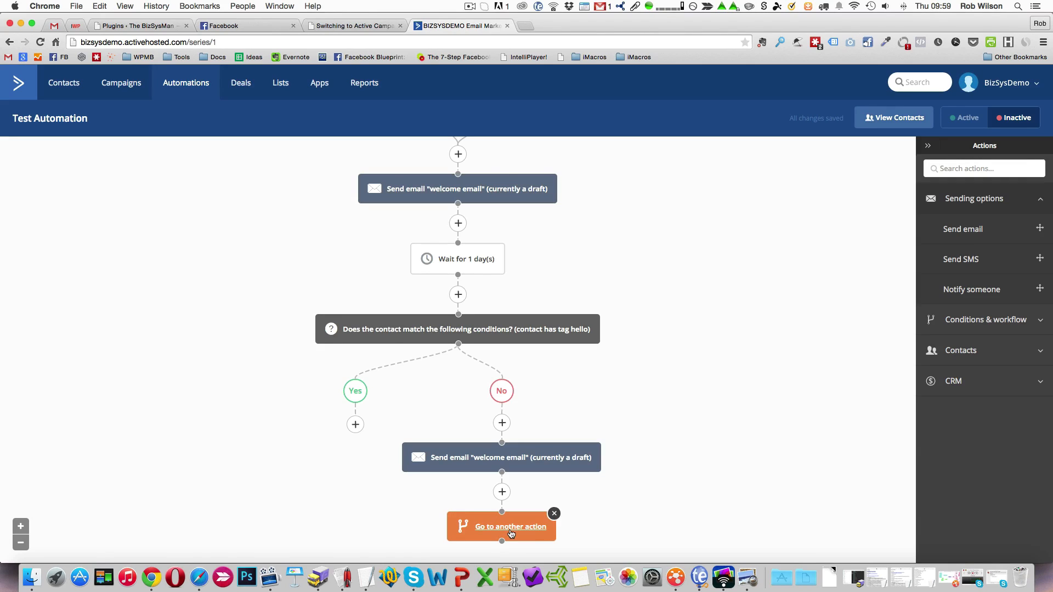
scroll(528, 541, "down", 2)
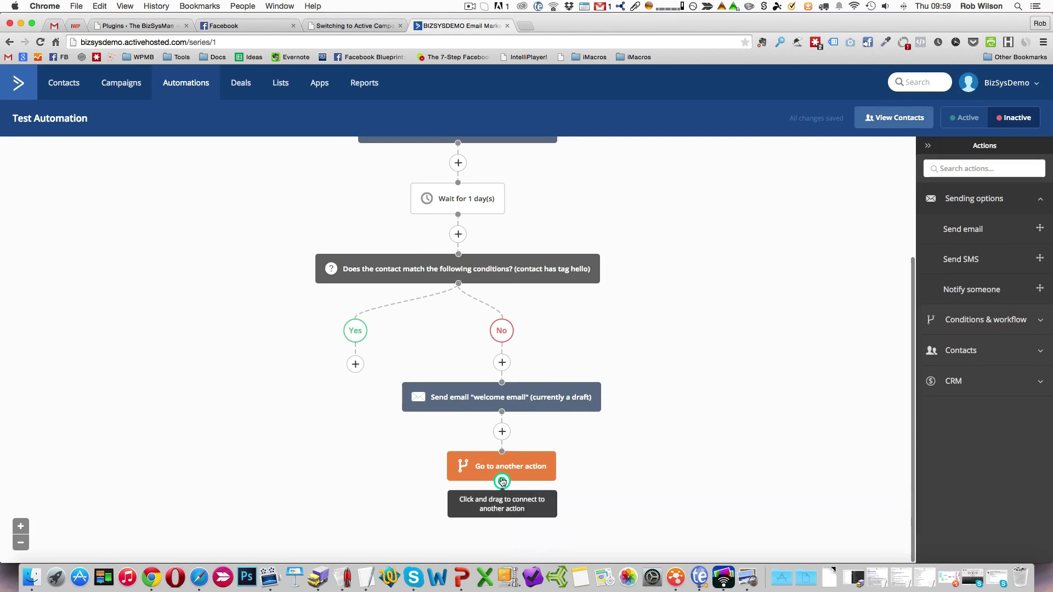
left_click_drag(502, 482, 459, 254)
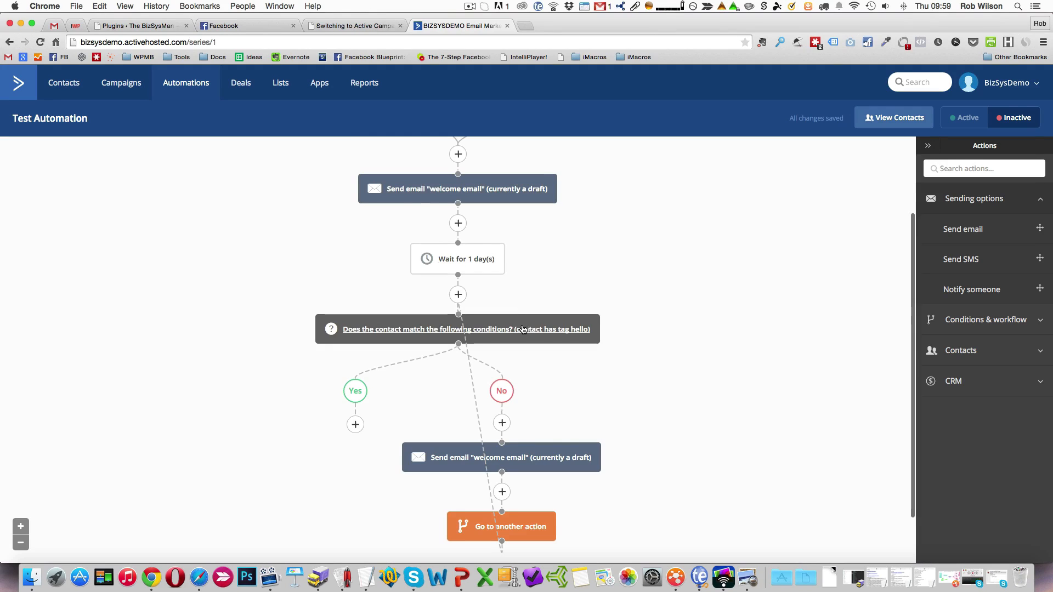
scroll(572, 413, "down", 2)
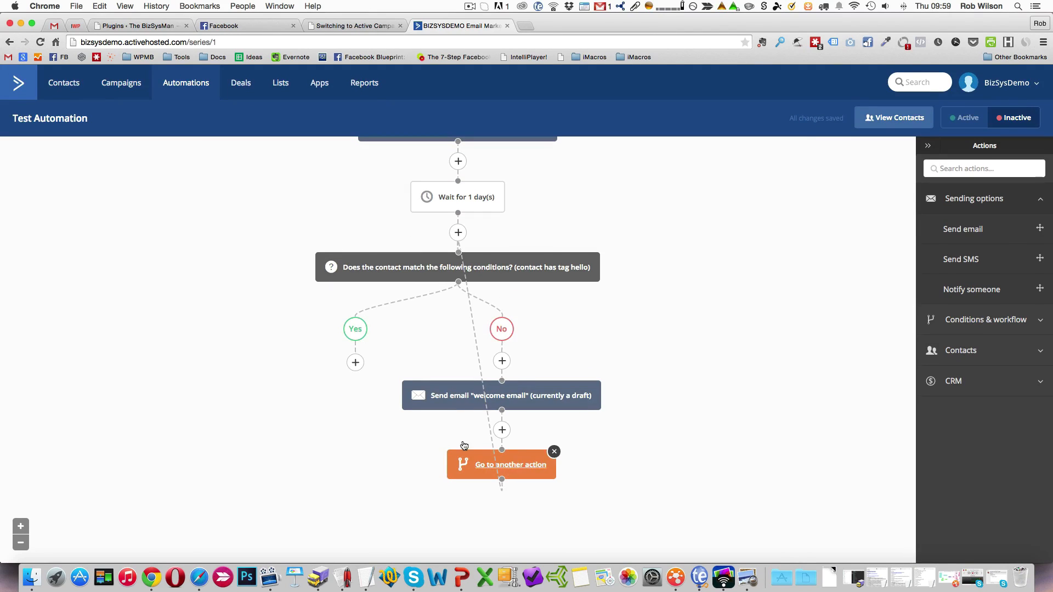
scroll(563, 351, "up", 5)
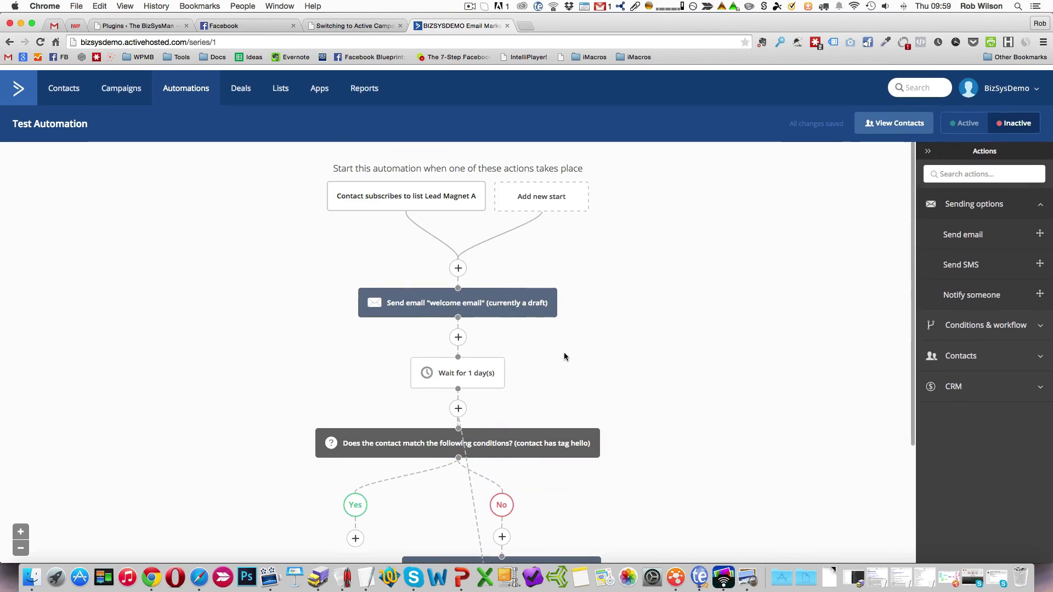
scroll(564, 353, "down", 5)
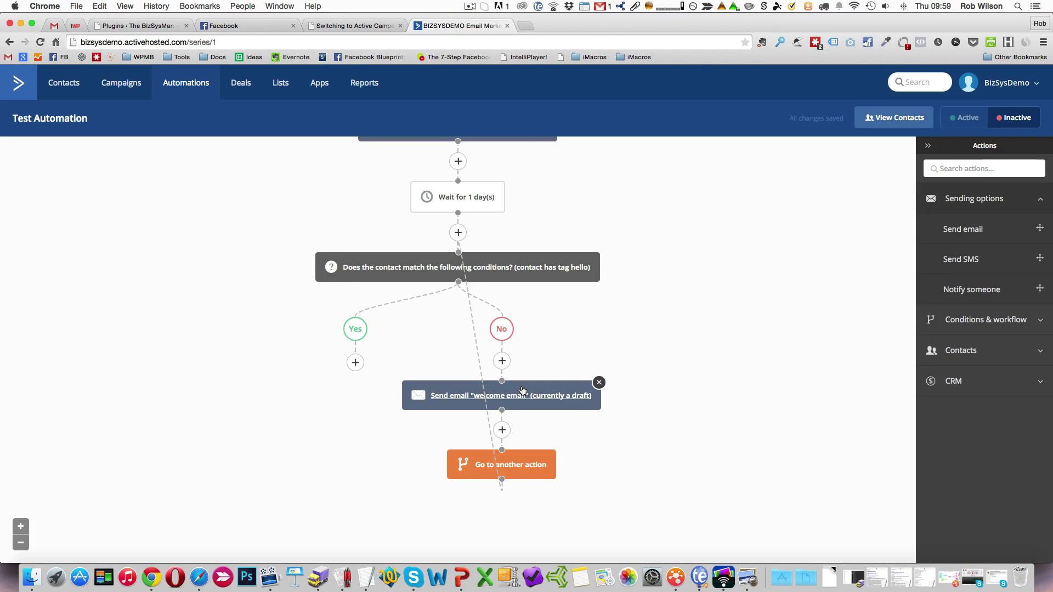
left_click(599, 382)
left_click(556, 228)
scroll(697, 349, "up", 3)
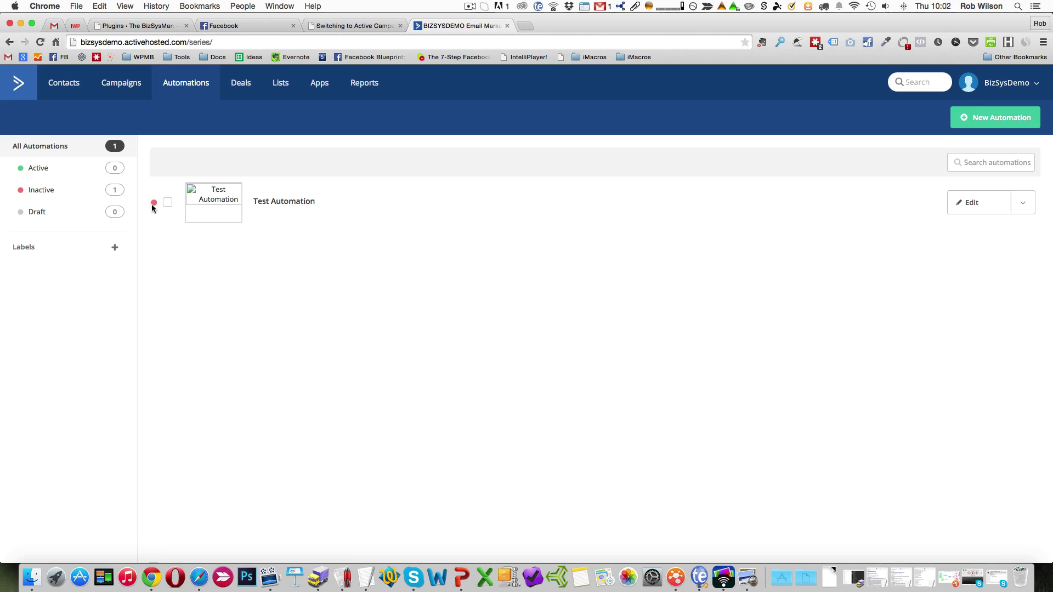
Make Test Automation active from the automations list and confirm the change.
left_click(1031, 207)
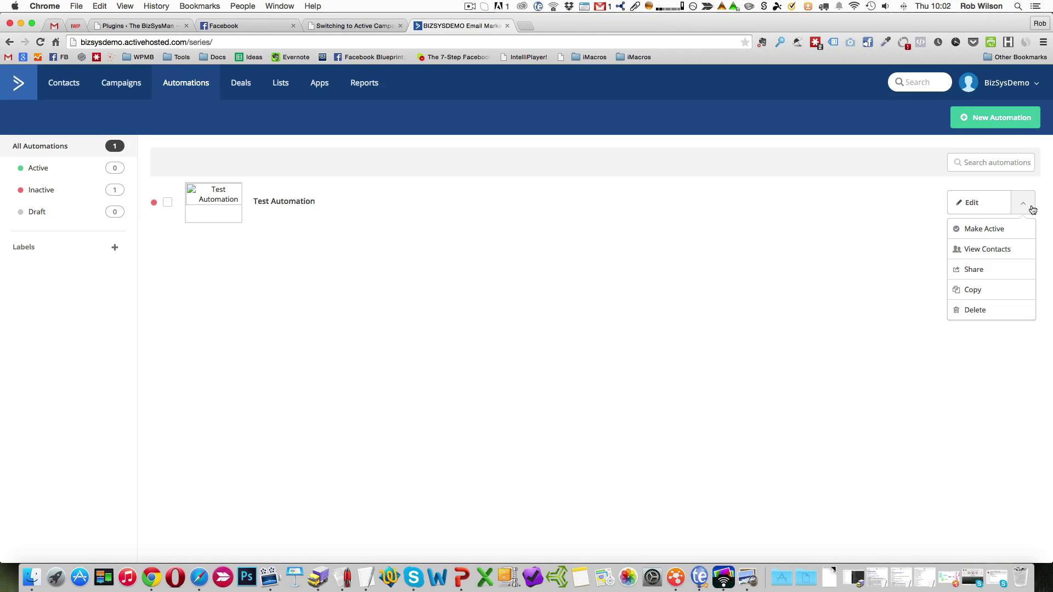
left_click(992, 230)
left_click(621, 197)
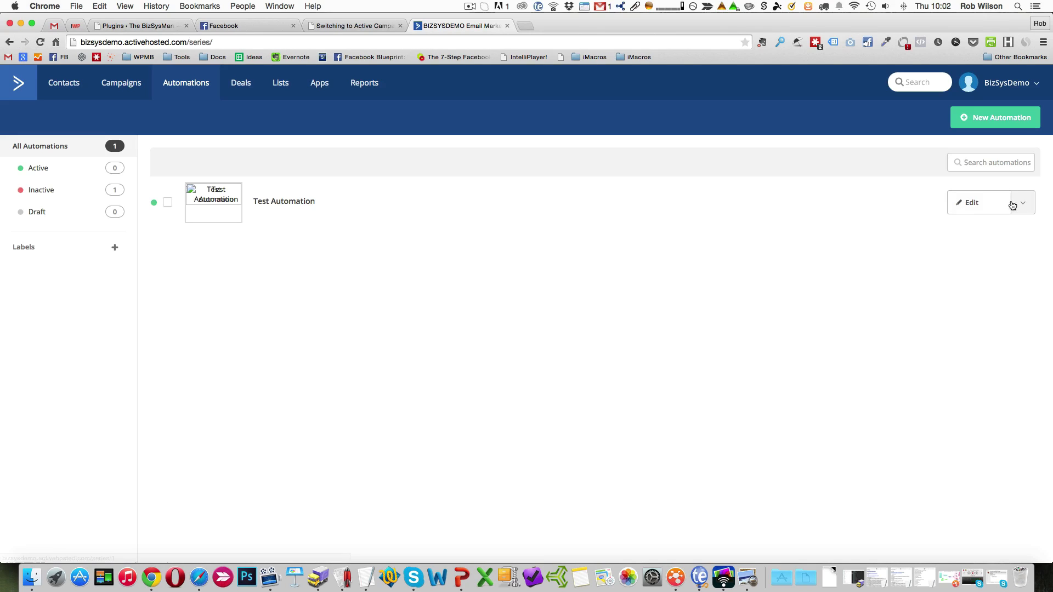
Open Test Automation for editing and review its full flow from the start trigger to the Go to action.
left_click(971, 204)
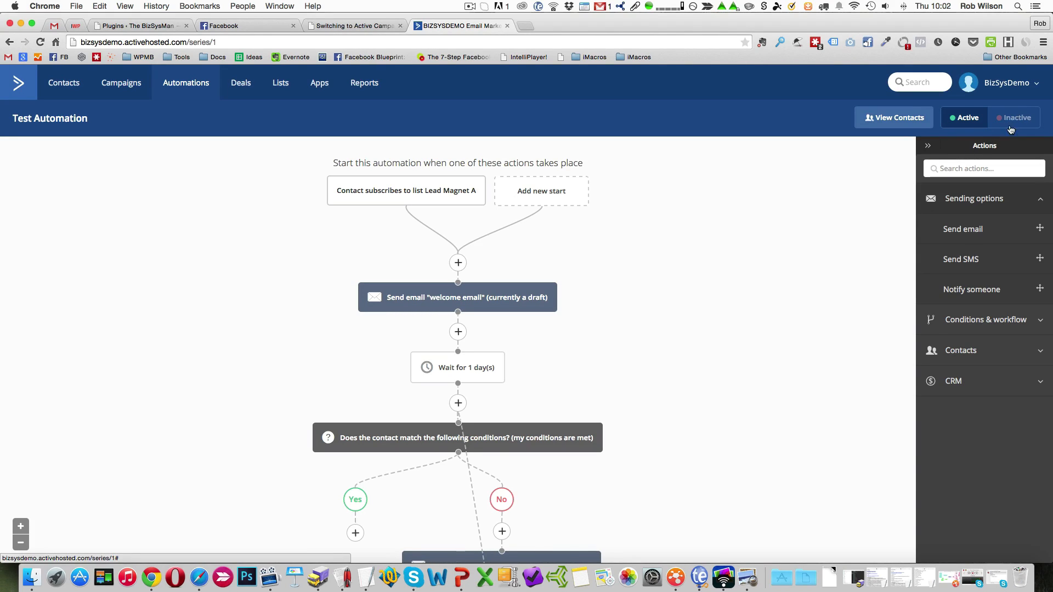
scroll(814, 274, "down", 2)
scroll(813, 275, "down", 3)
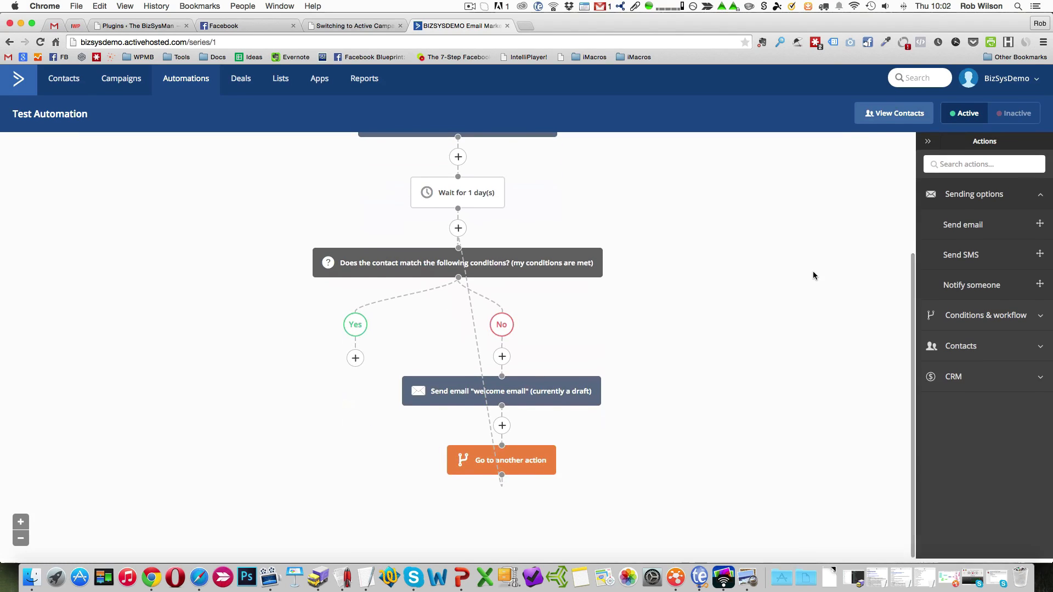
scroll(812, 274, "up", 4)
scroll(813, 275, "down", 1)
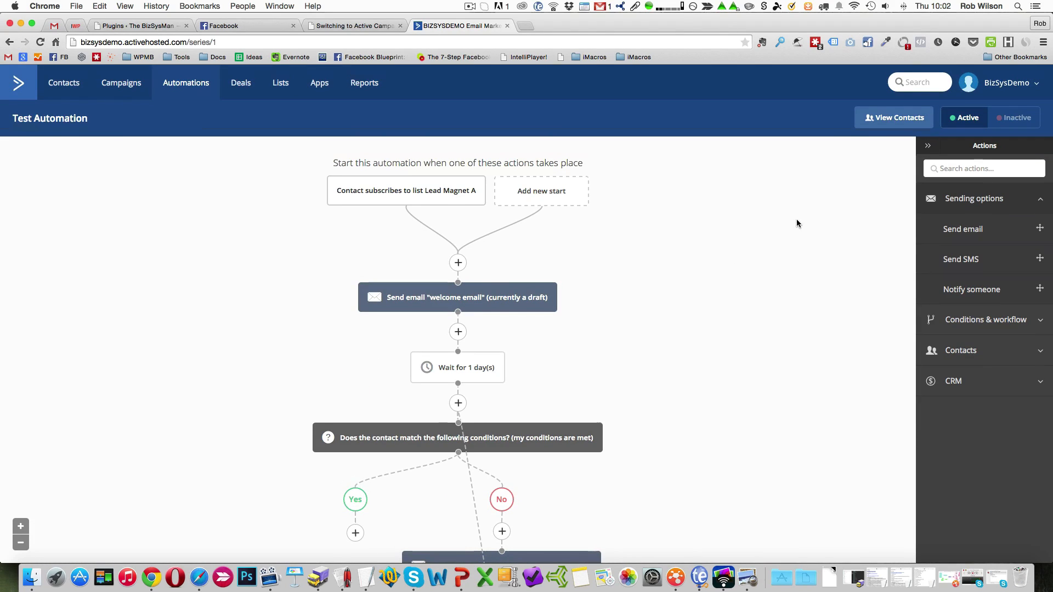